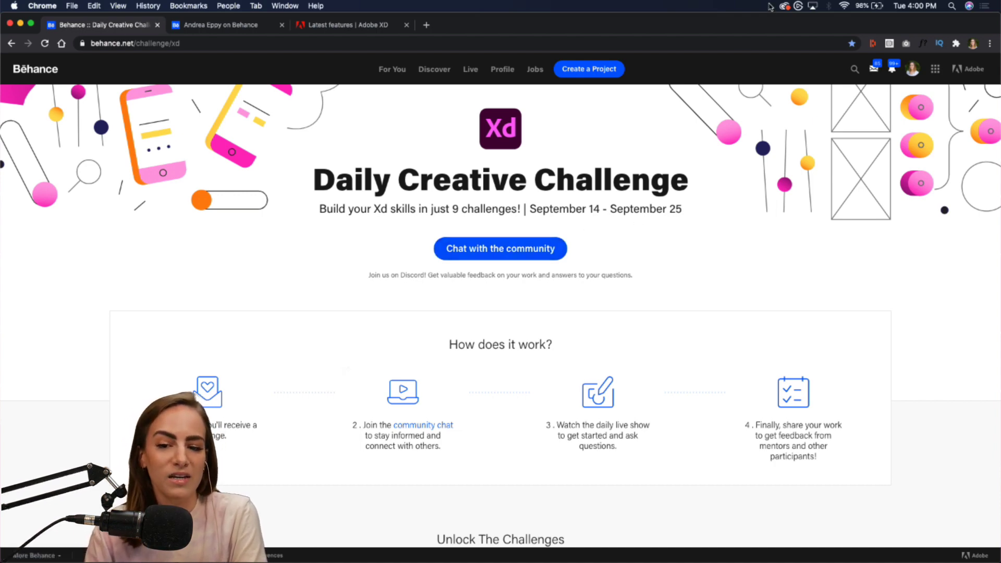
Review the Daily Creative Challenge page from its introduction down to the September 15 Swipe challenge brief
click(785, 7)
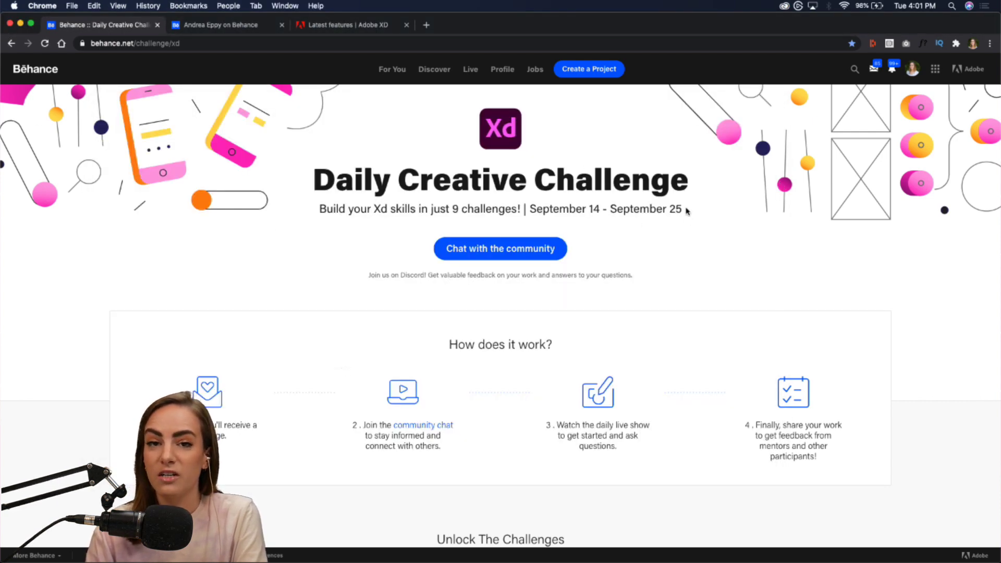
scroll(686, 210, down, 5)
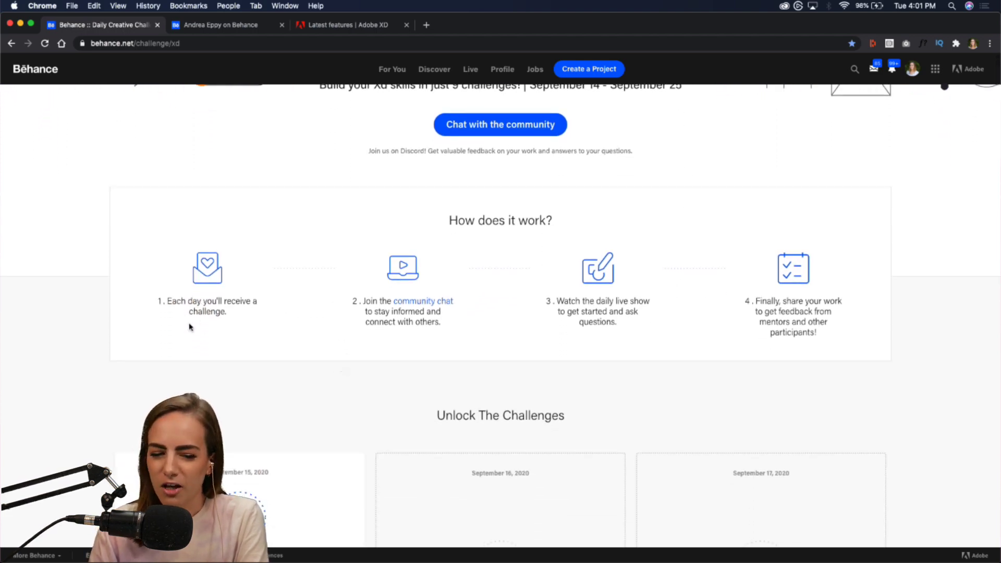
scroll(190, 327, down, 10)
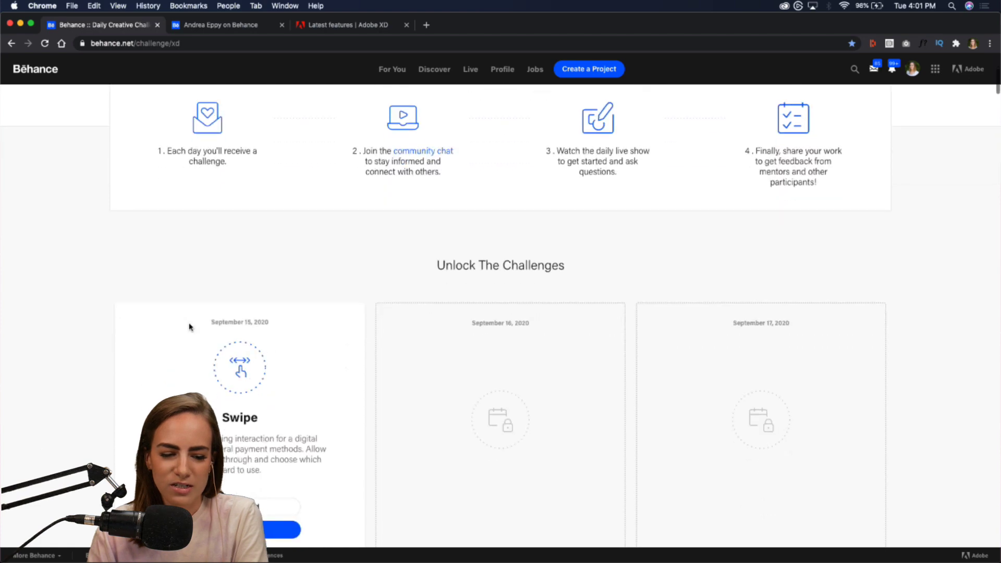
scroll(189, 327, down, 2)
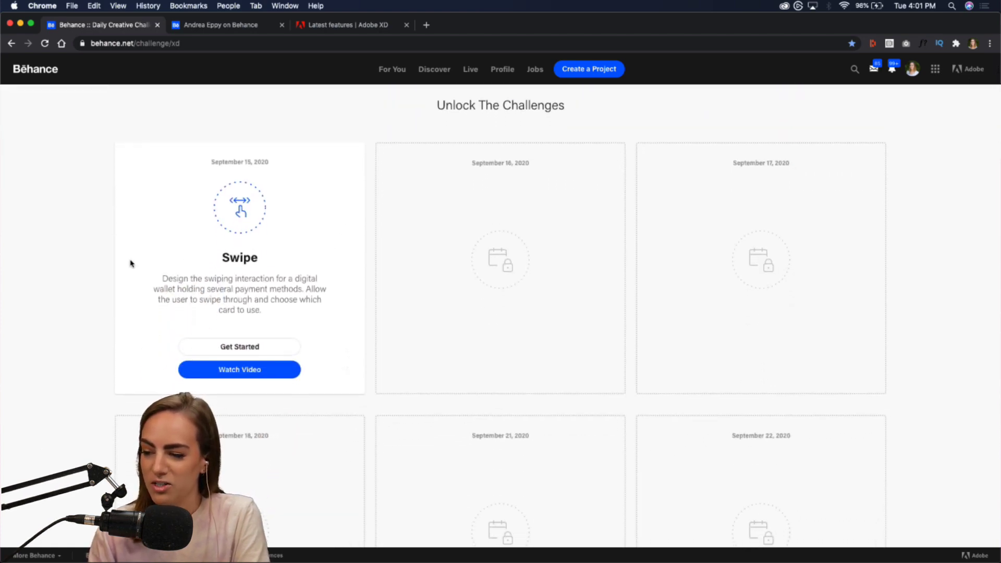
scroll(130, 263, down, 1)
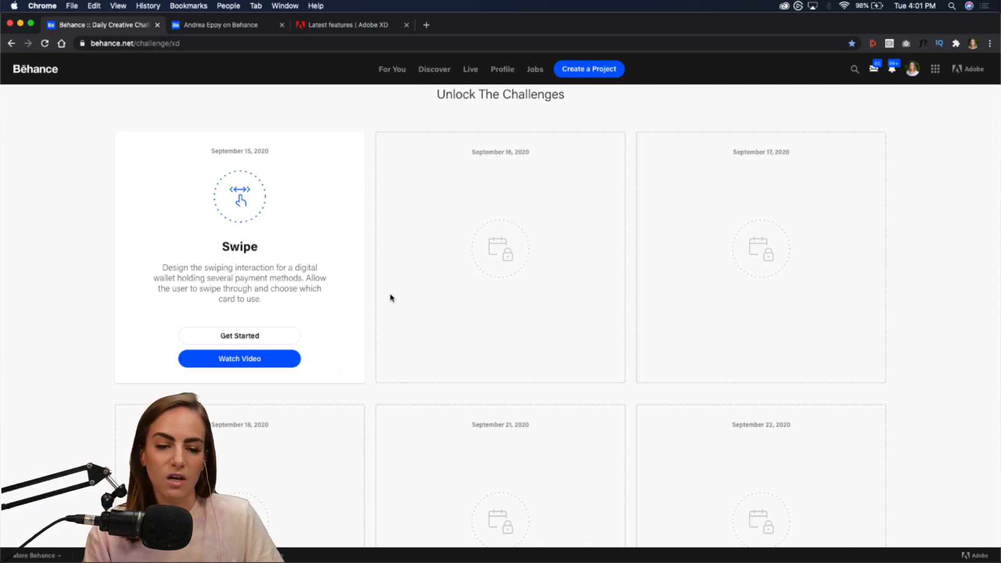
Switch to Adobe XD and open a prototype preview of the first Digital Wallet artboard in Flow 1
click(605, 557)
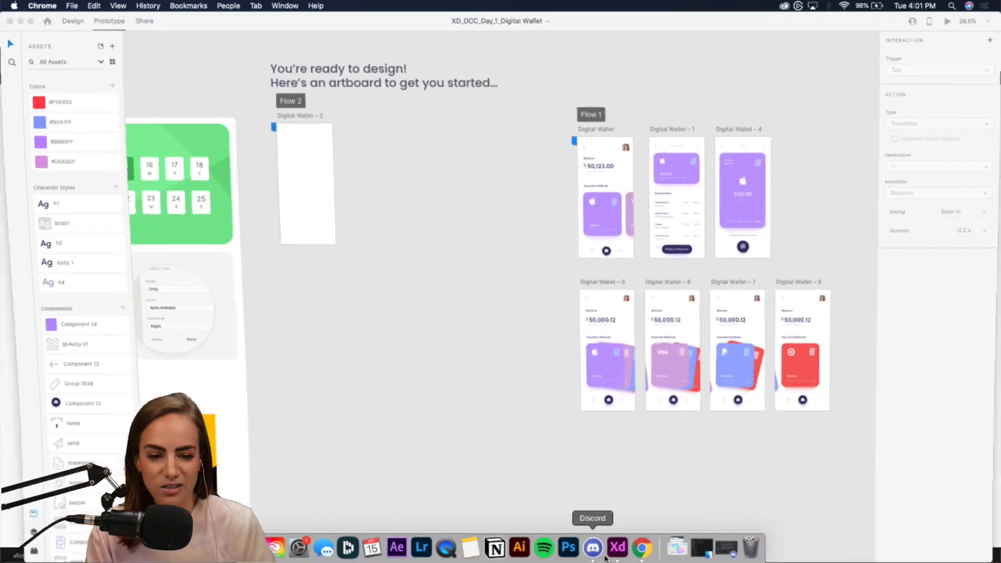
scroll(518, 404, up, 5)
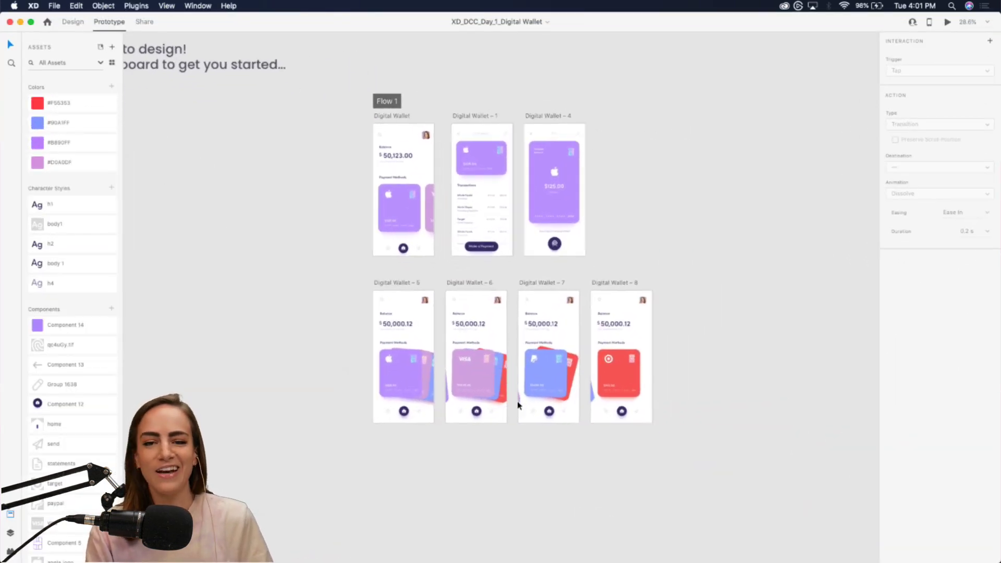
scroll(517, 402, up, 3)
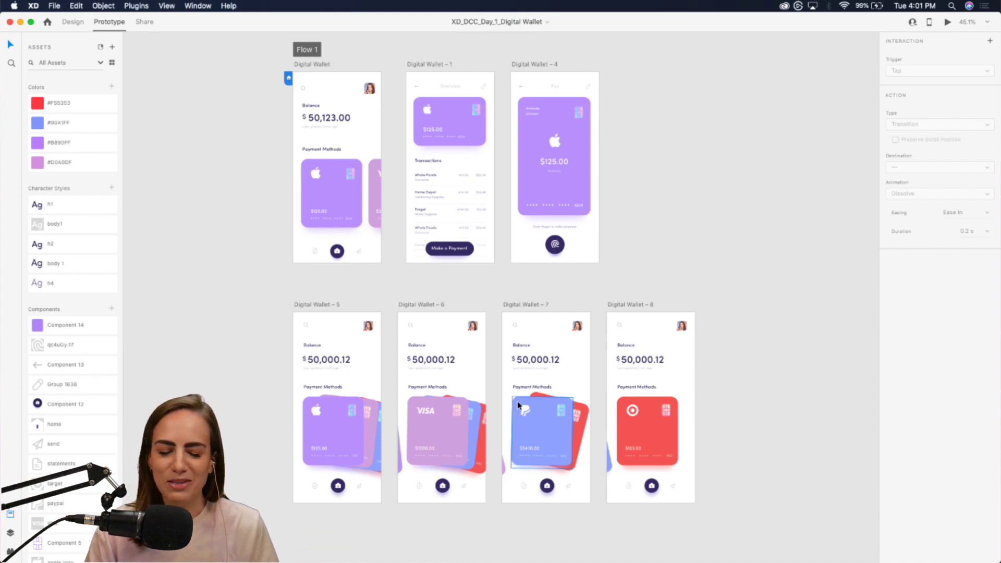
scroll(578, 258, up, 2)
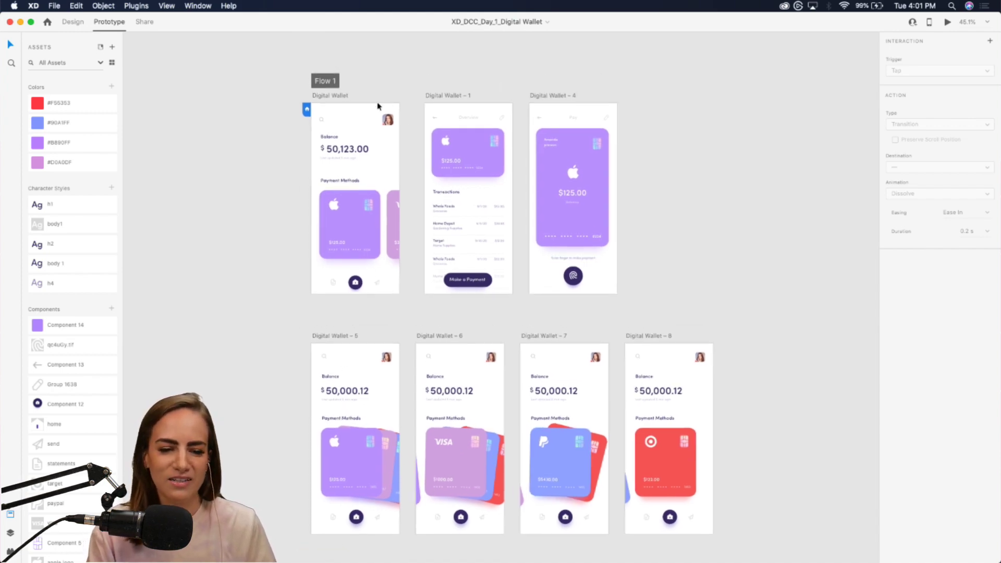
click(342, 97)
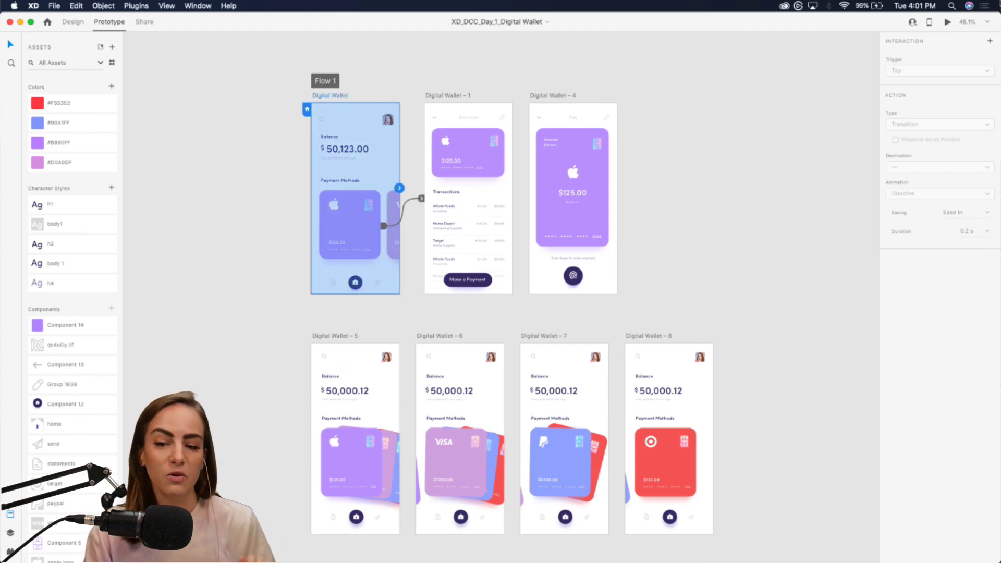
click(947, 22)
drag(374, 43, 526, 37)
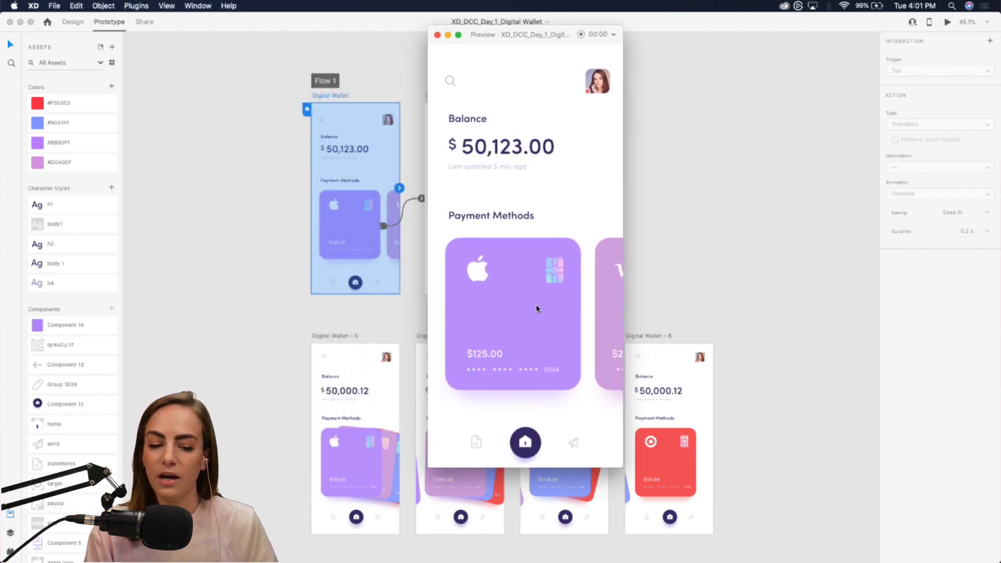
Swipe back and forth through the payment method cards in the Digital Wallet preview, and close the preview
scroll(537, 309, right, 5)
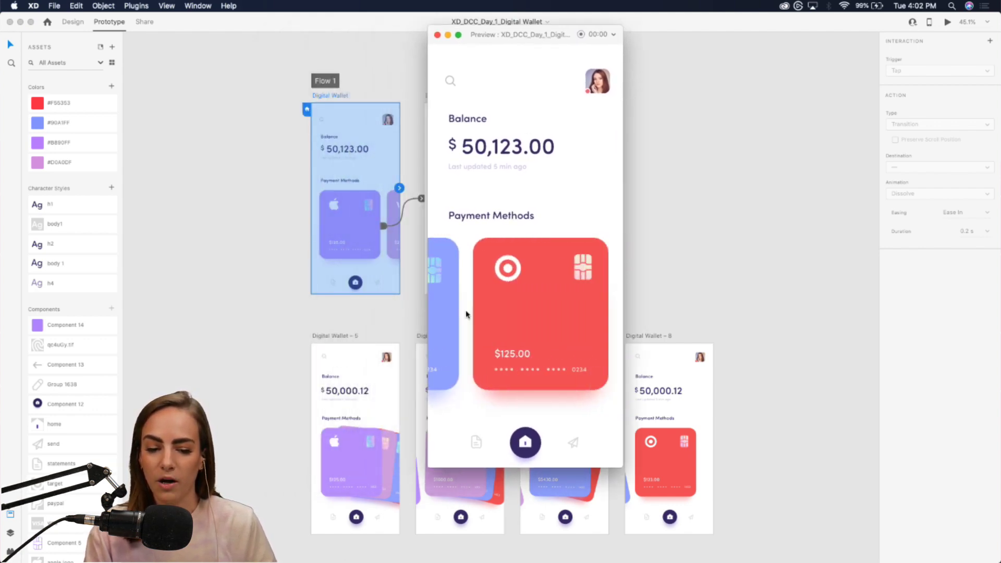
scroll(527, 312, left, 5)
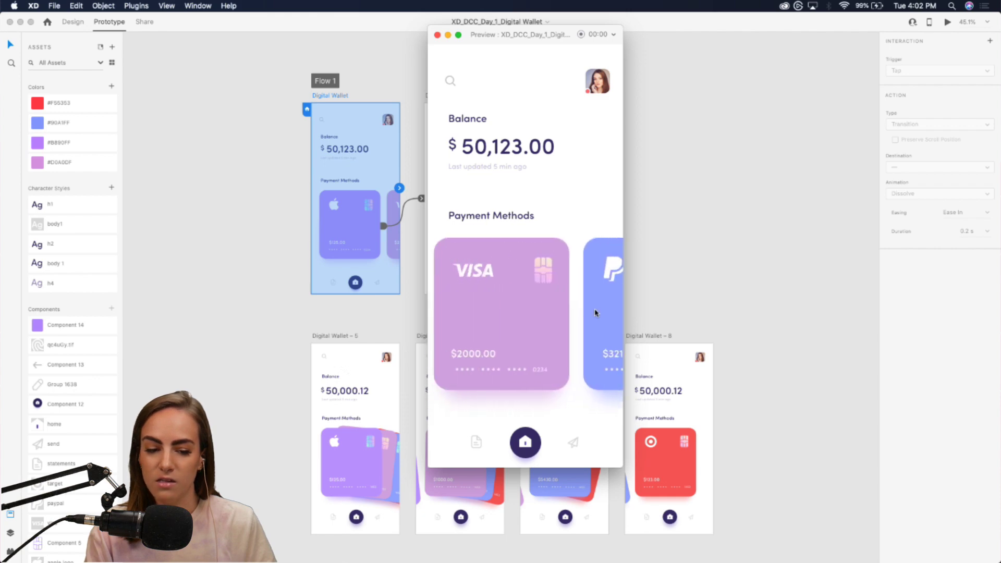
scroll(521, 311, left, 3)
scroll(547, 317, right, 2)
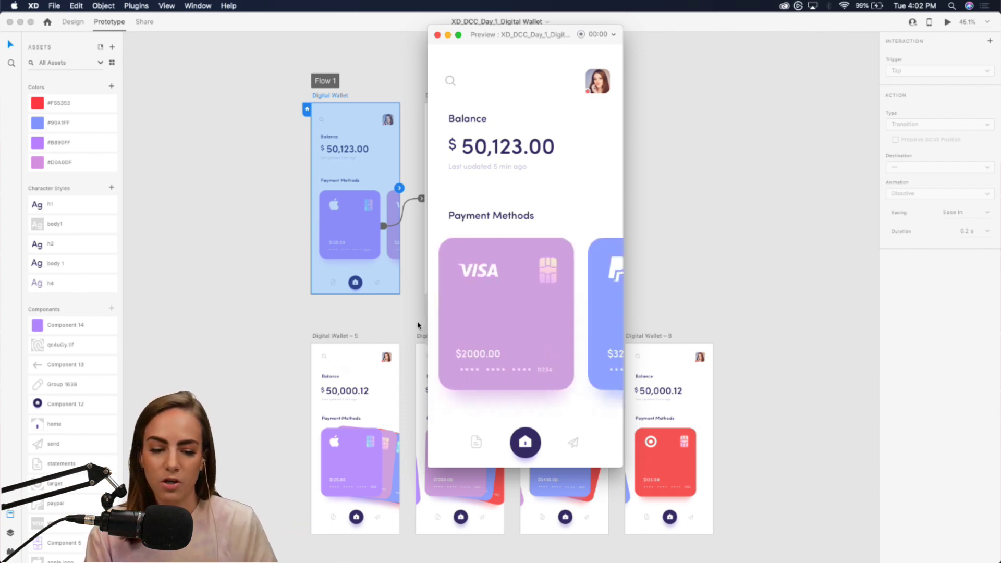
scroll(453, 313, right, 3)
click(437, 34)
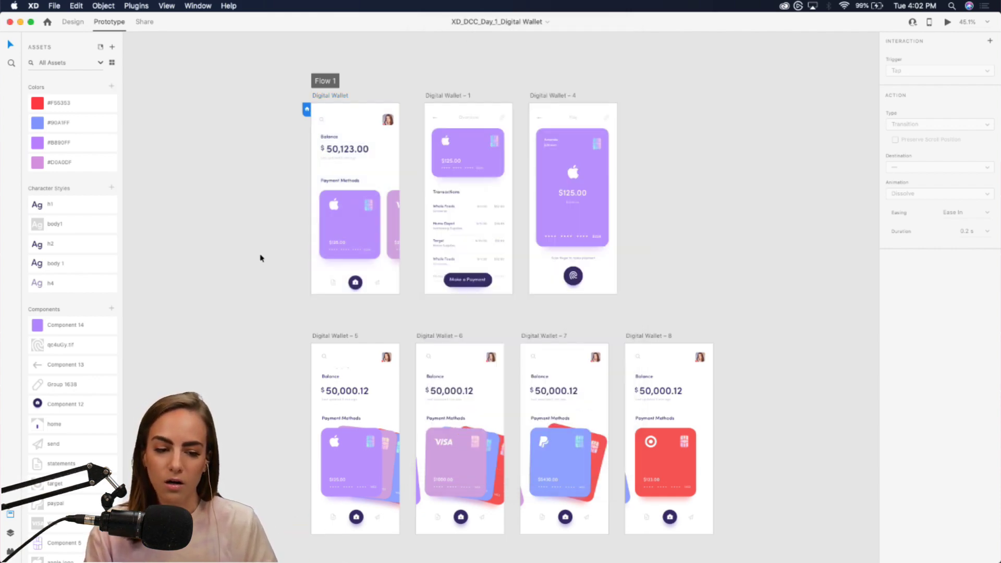
Preview the Digital Wallet – 5 artboard, swipe through its stacked cards in both directions, and close the preview
scroll(262, 258, down, 3)
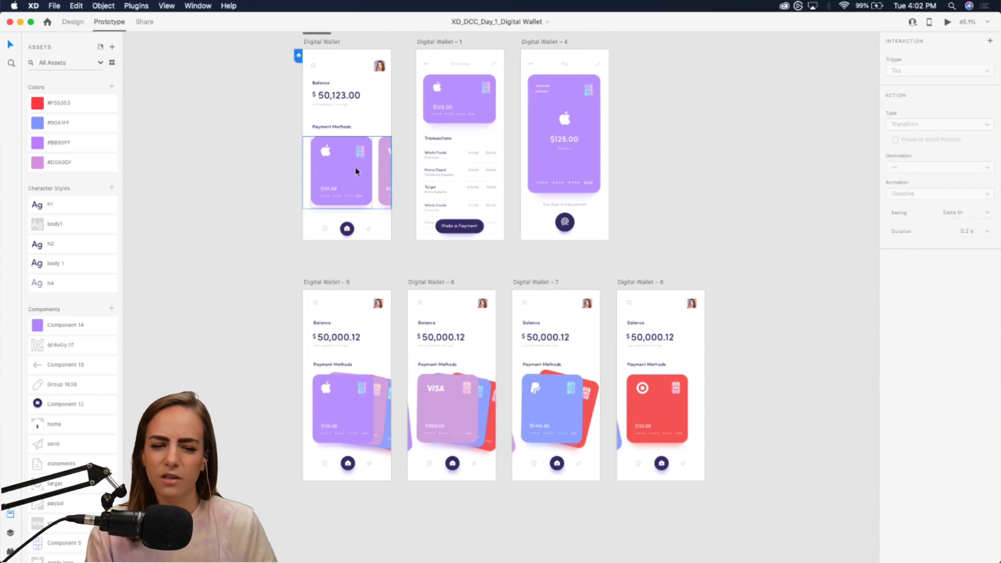
click(332, 282)
click(947, 24)
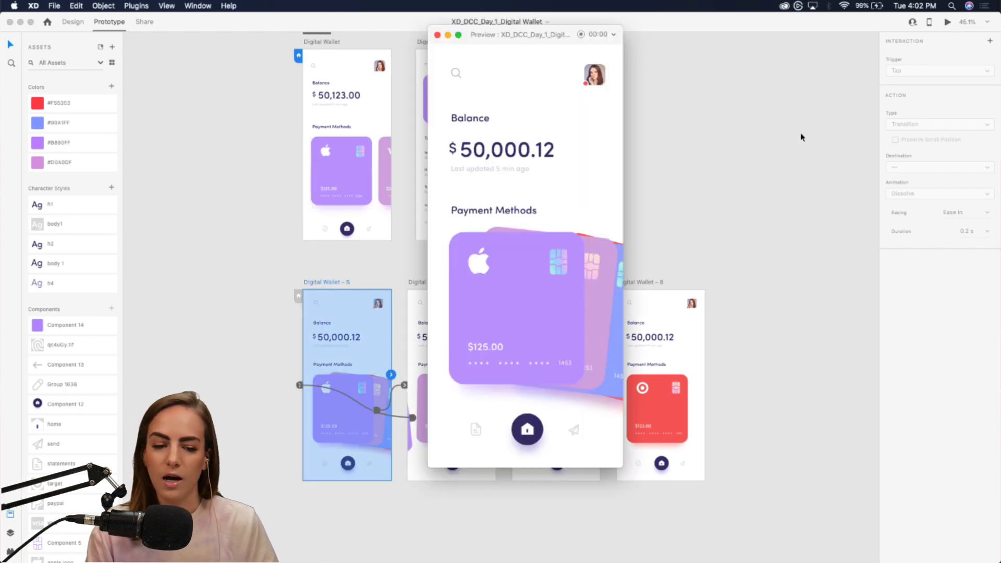
click(543, 317)
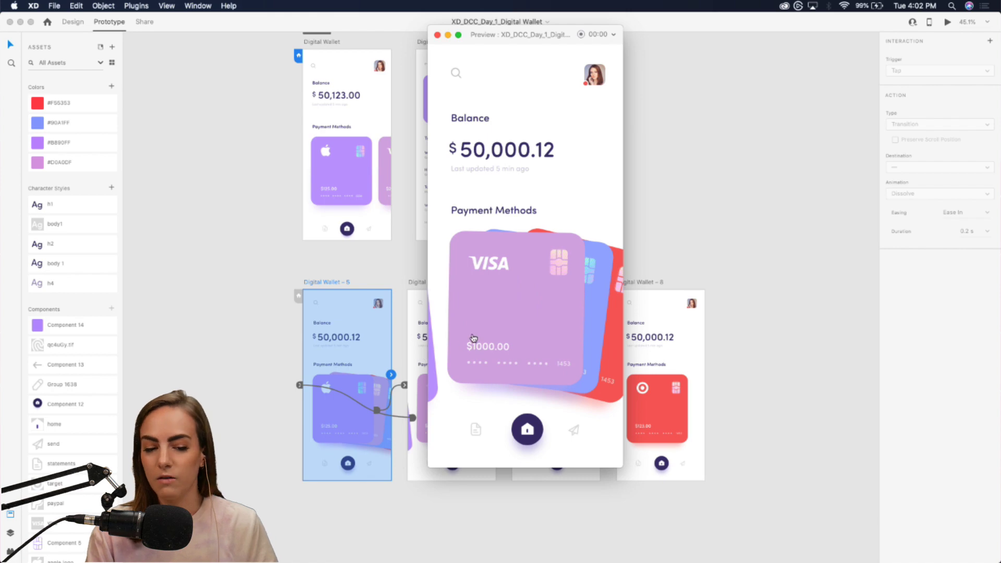
click(507, 319)
click(498, 320)
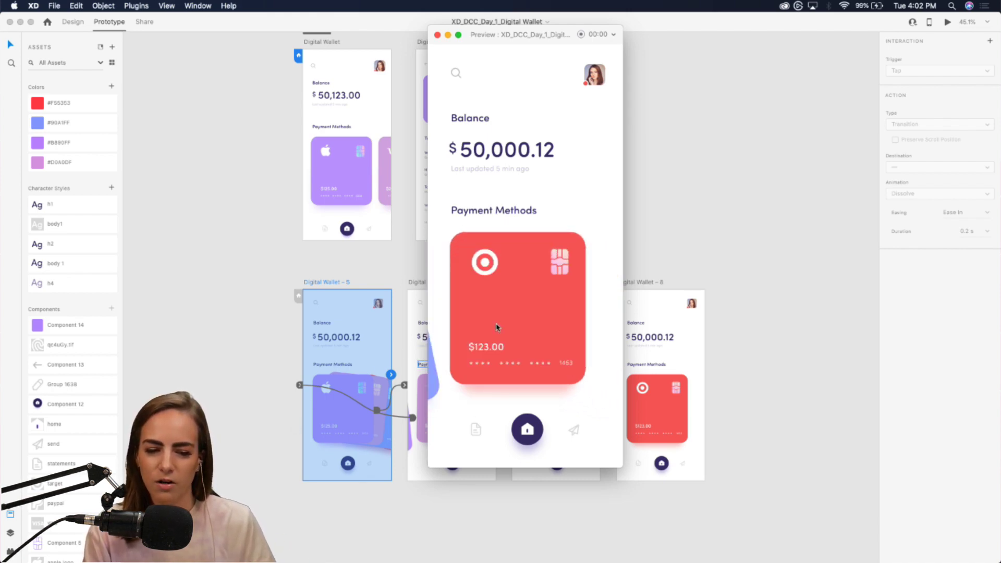
click(563, 362)
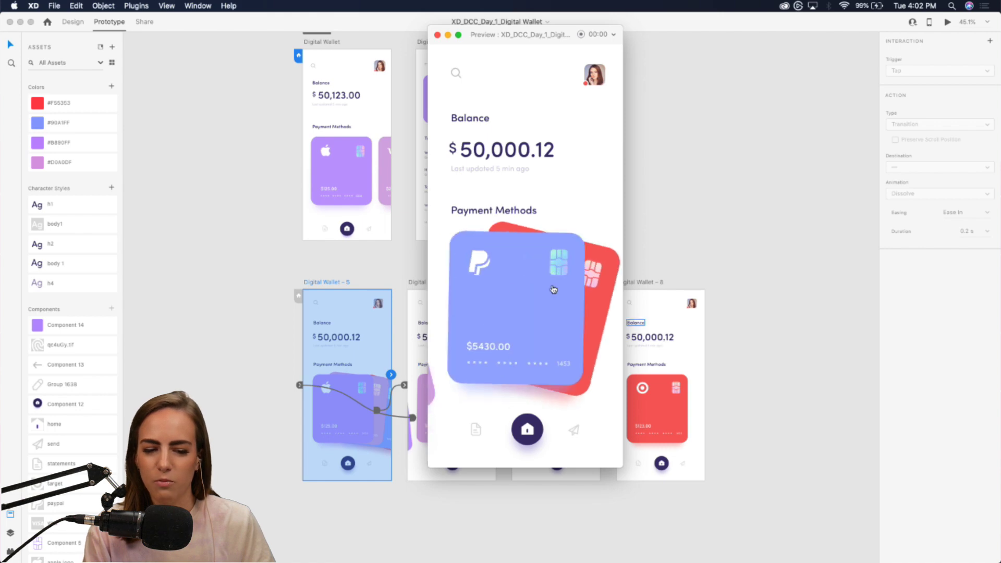
click(437, 394)
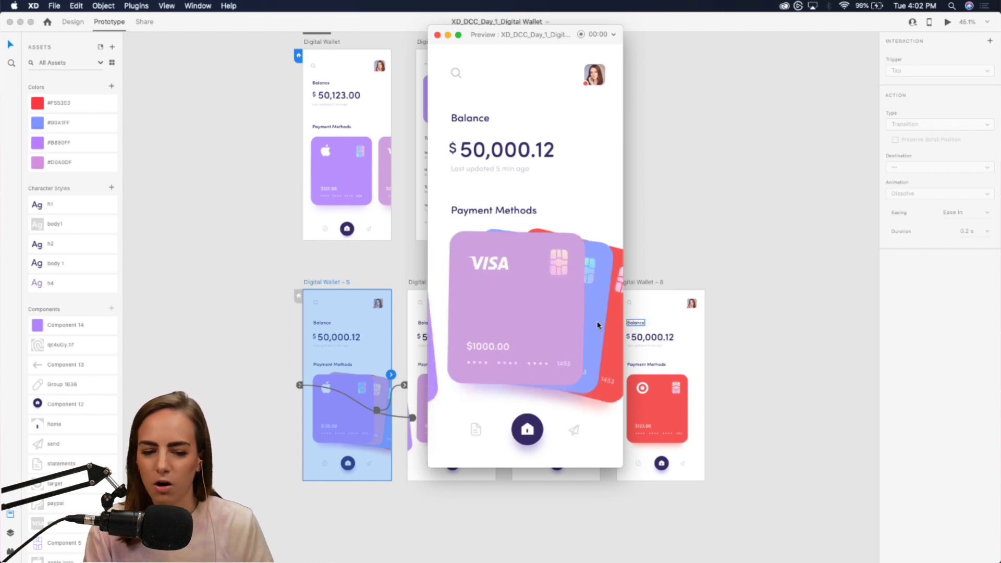
click(566, 330)
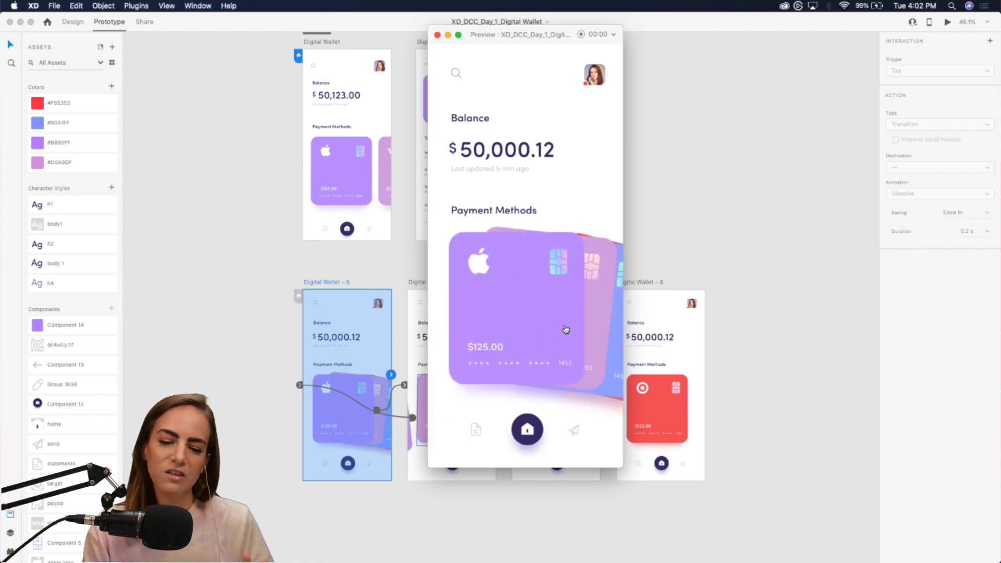
click(437, 34)
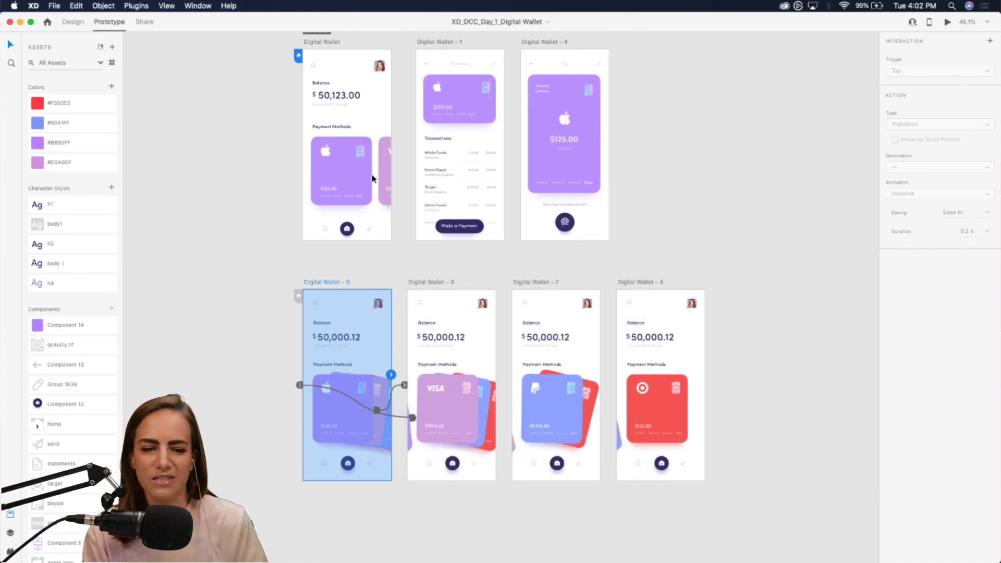
Return to the Behance challenge page, open the Swipe challenge's starter files on Dropbox, and download the Challenge 1 folder directly
click(19, 22)
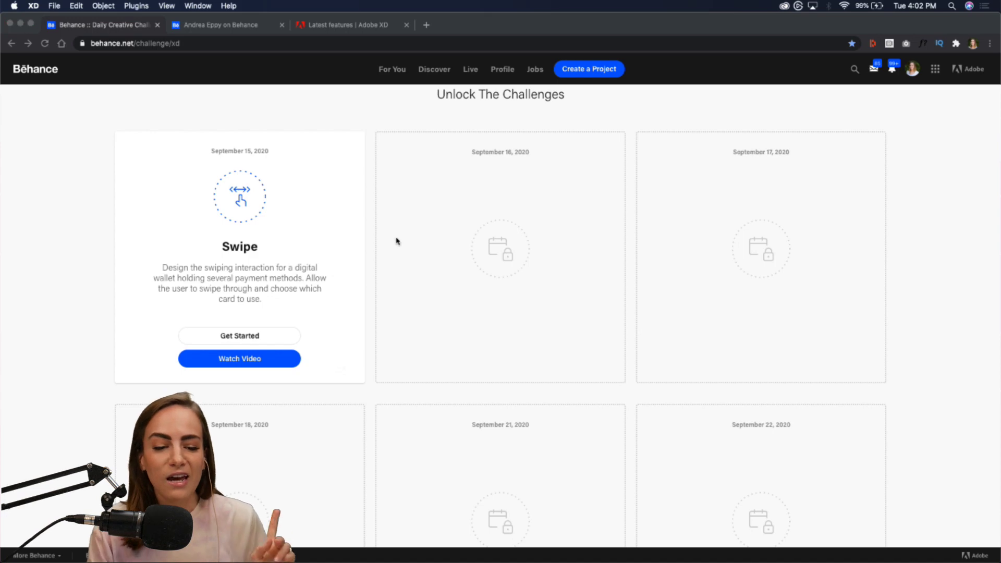
scroll(396, 241, up, 2)
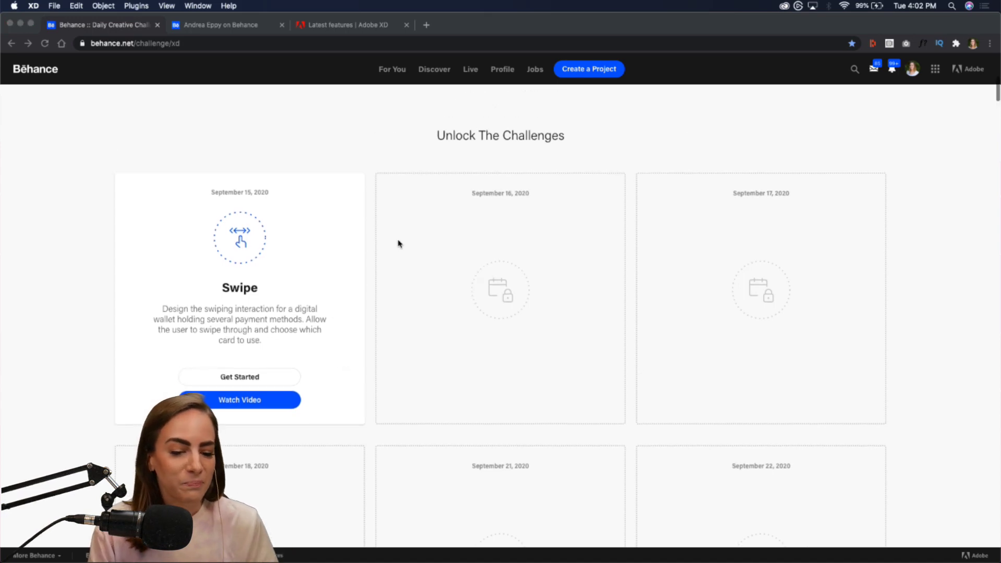
click(255, 365)
click(227, 380)
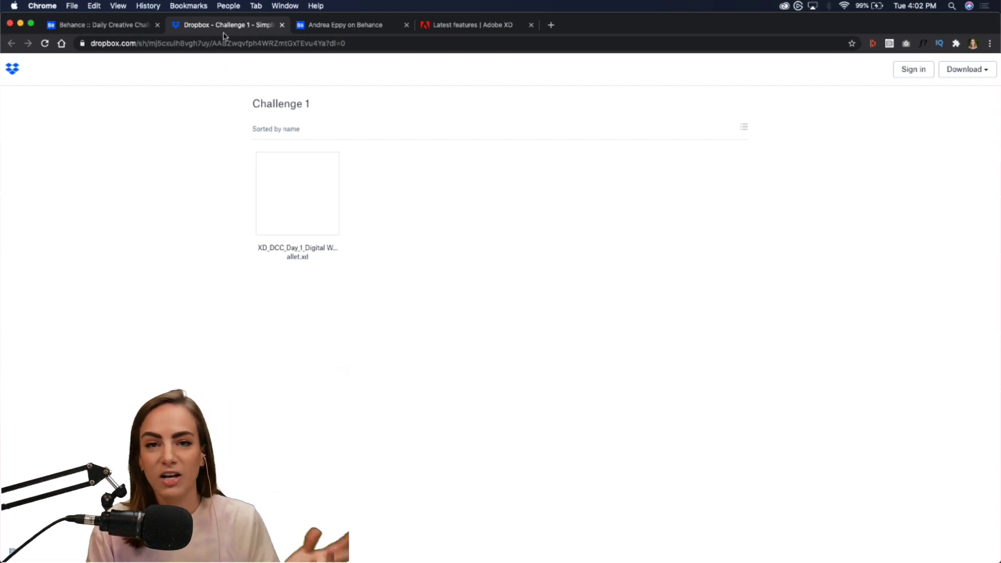
click(967, 69)
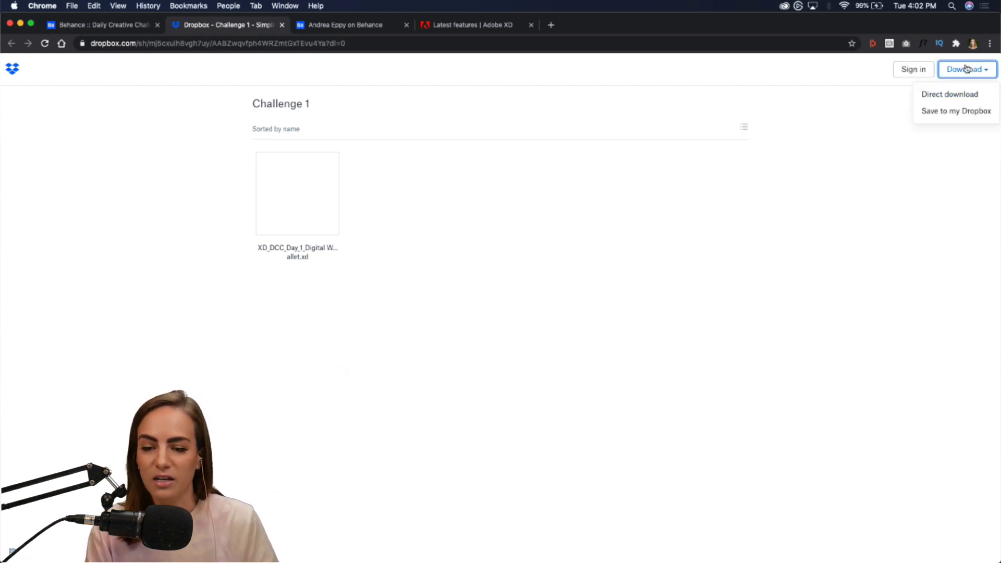
click(944, 94)
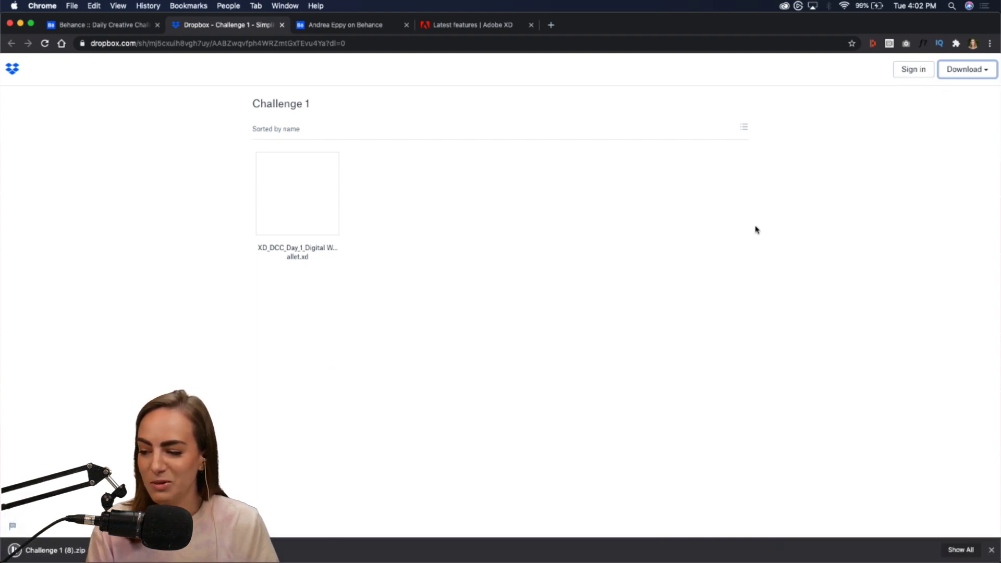
Review the remaining challenges and Next Steps section on the Behance page, and switch to the Adobe XD community in Discord
click(110, 26)
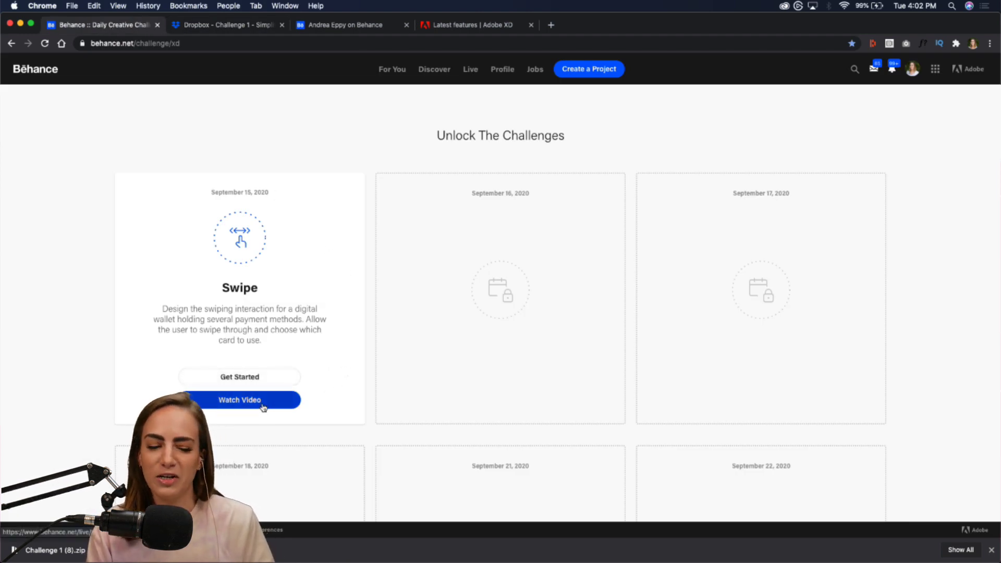
scroll(816, 381, down, 6)
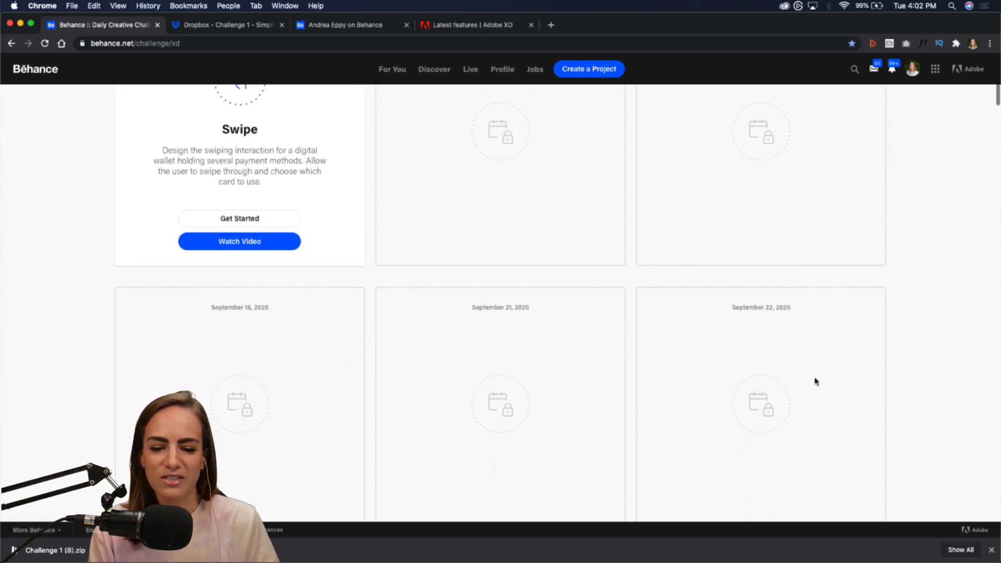
scroll(816, 381, down, 8)
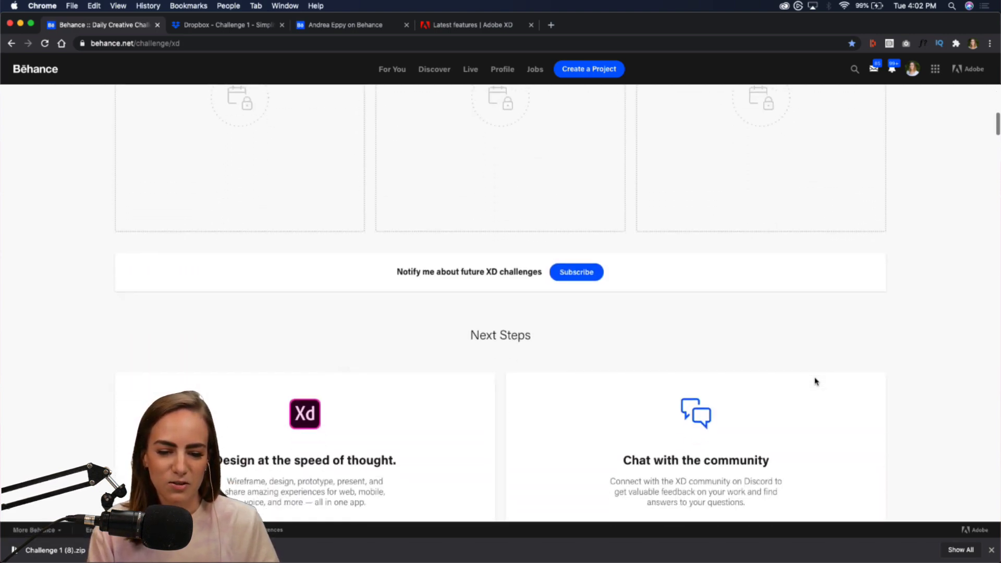
scroll(816, 381, down, 4)
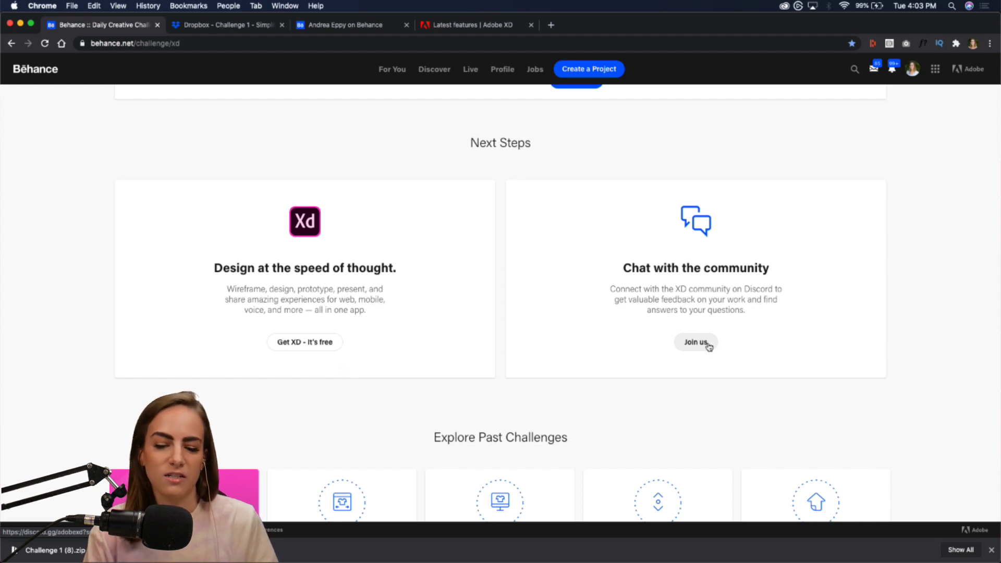
scroll(735, 292, up, 3)
scroll(735, 293, down, 2)
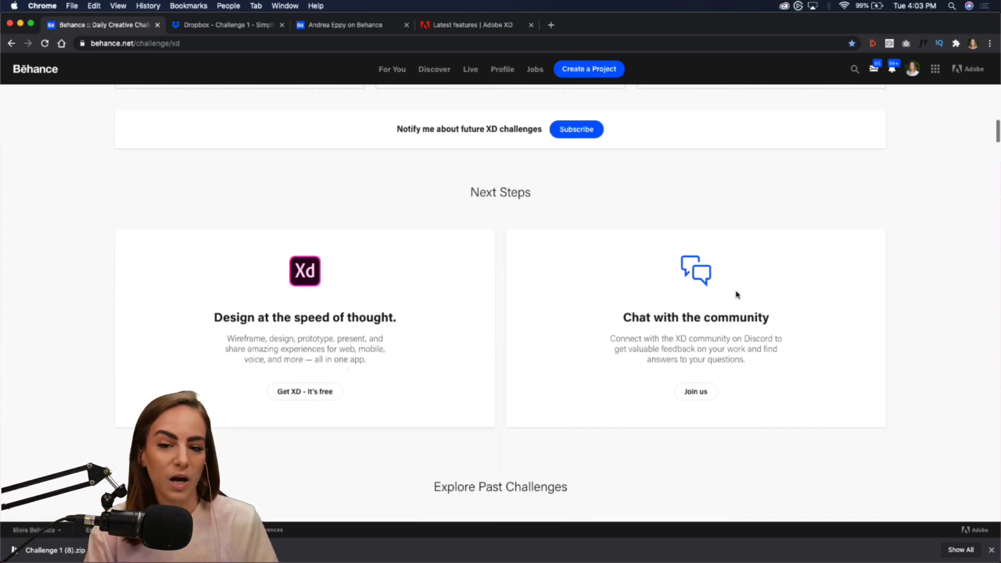
scroll(736, 295, down, 1)
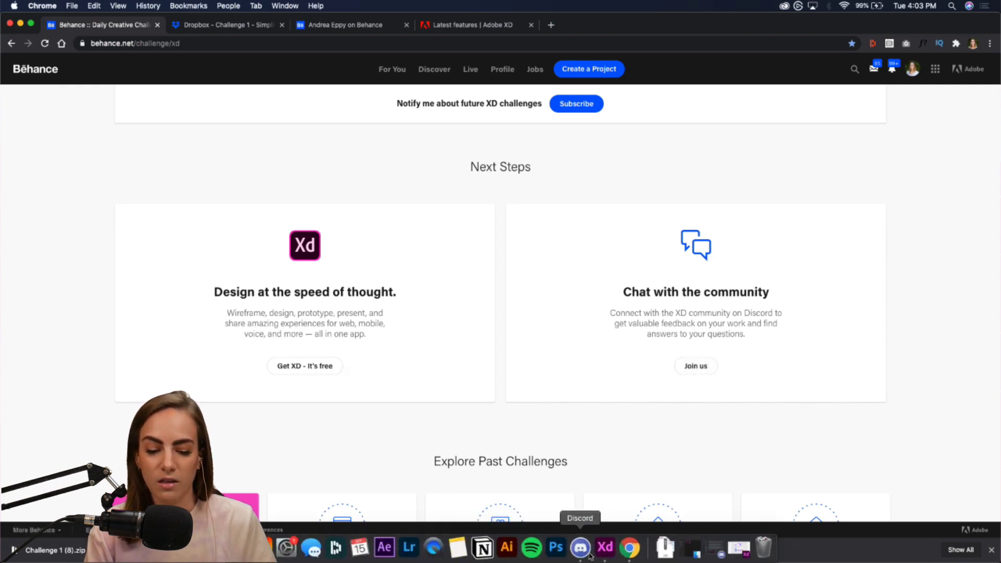
click(590, 553)
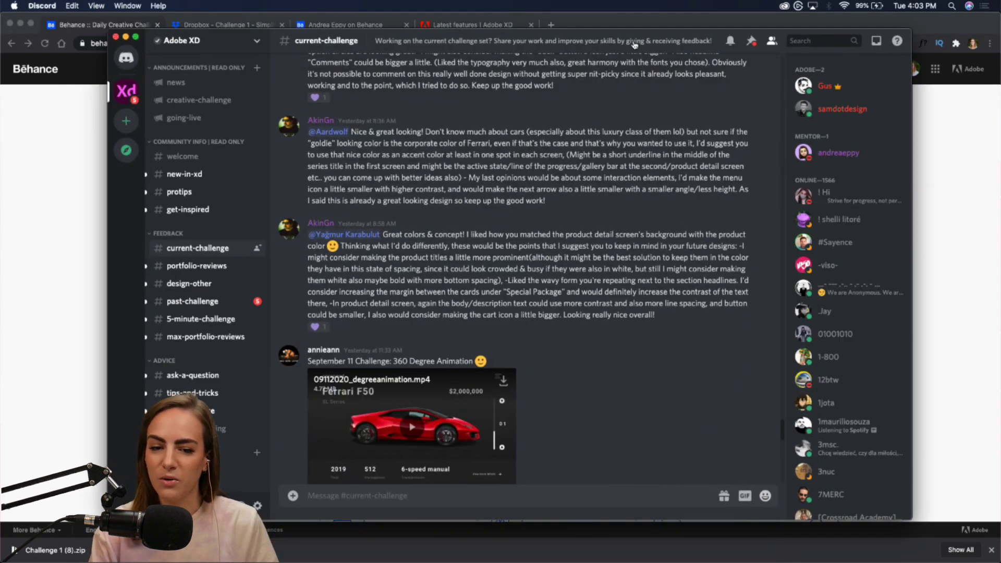
Move and enlarge the Discord window, and view the Challenge #1 announcement in the creative-challenge channel
drag(634, 45, 634, 35)
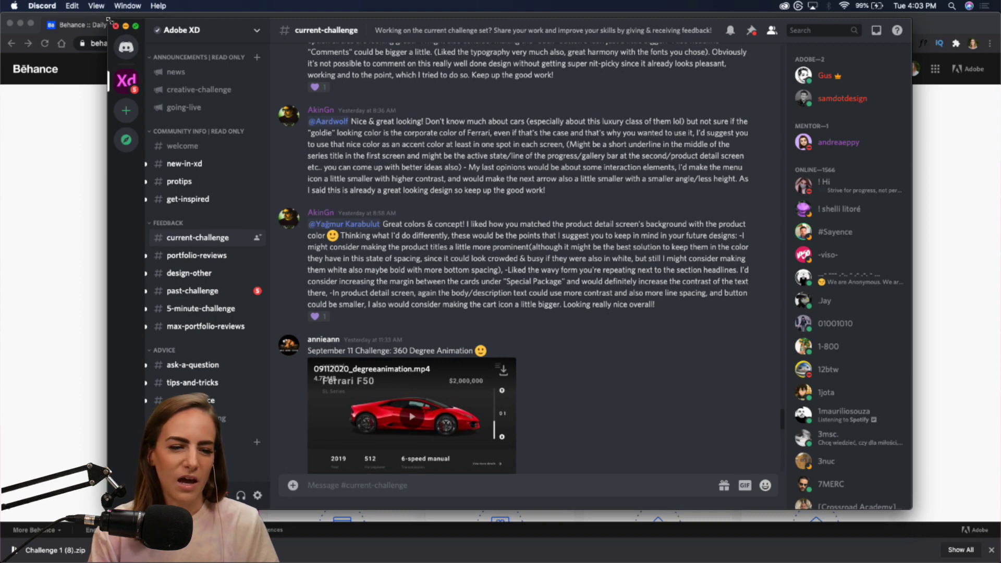
drag(110, 20, 57, 10)
drag(568, 30, 599, 30)
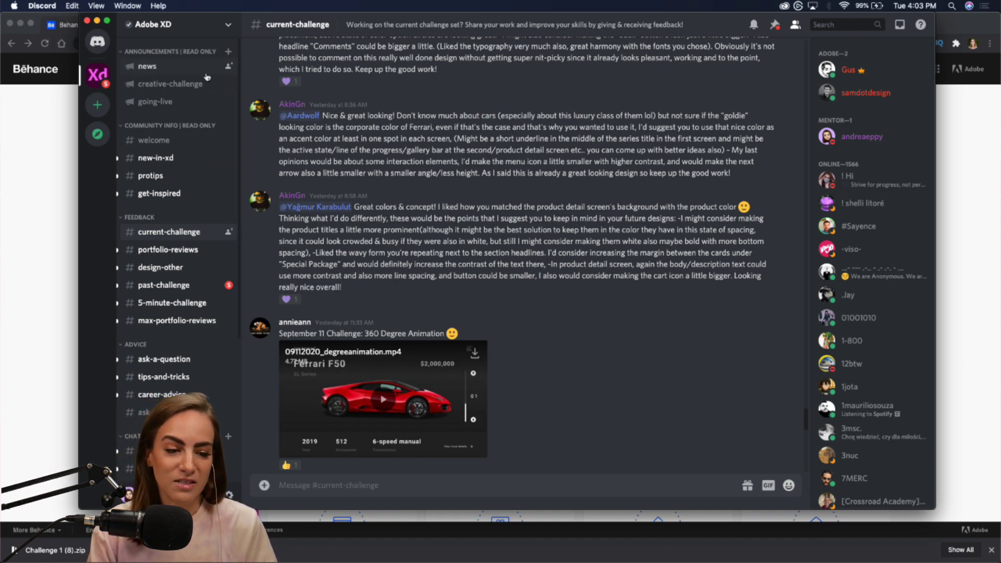
click(179, 92)
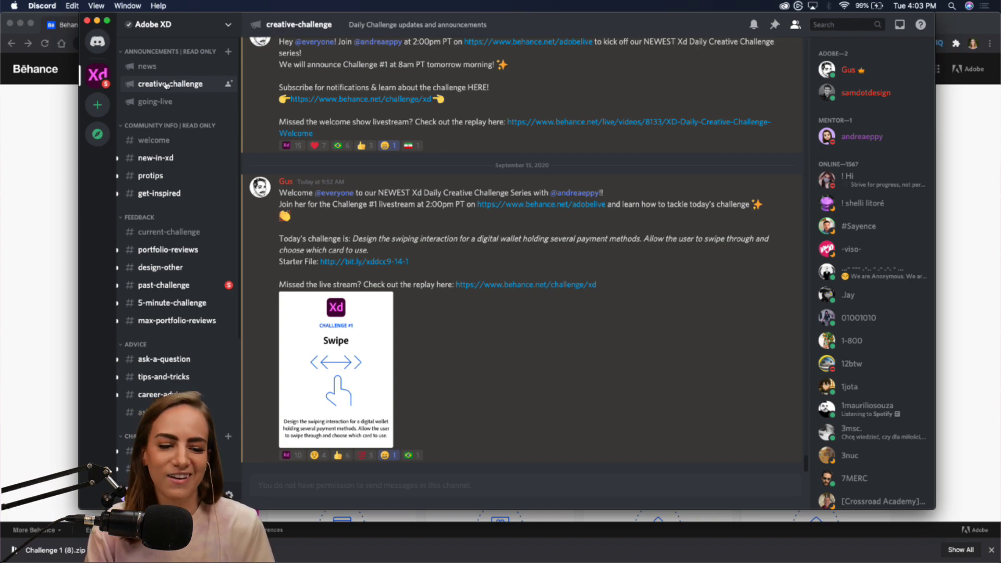
Browse the shared work and feedback in Discord's current-challenge channel, and minimize the Discord window
click(175, 233)
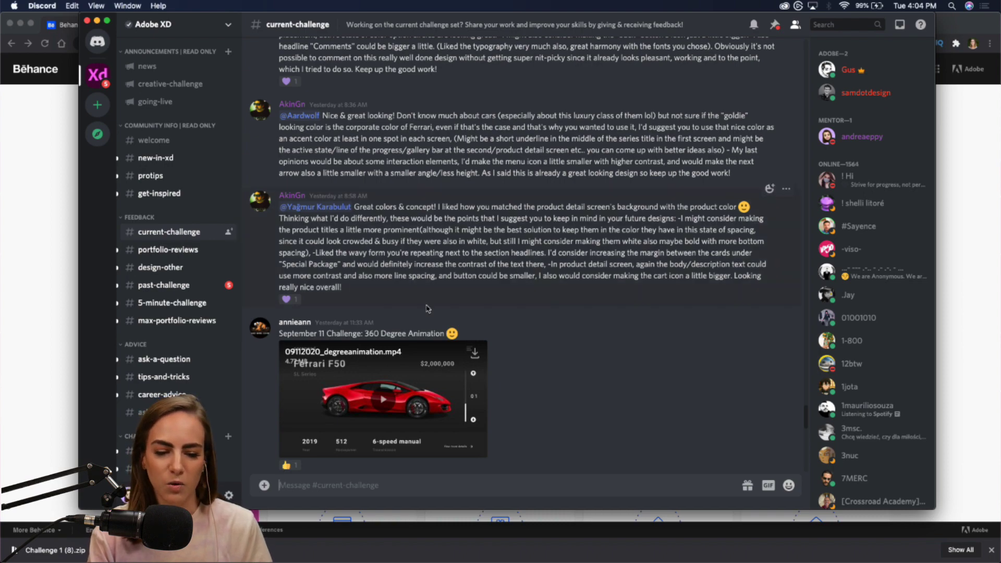
scroll(307, 380, down, 1)
scroll(307, 380, down, 10)
scroll(308, 380, up, 11)
scroll(307, 379, up, 15)
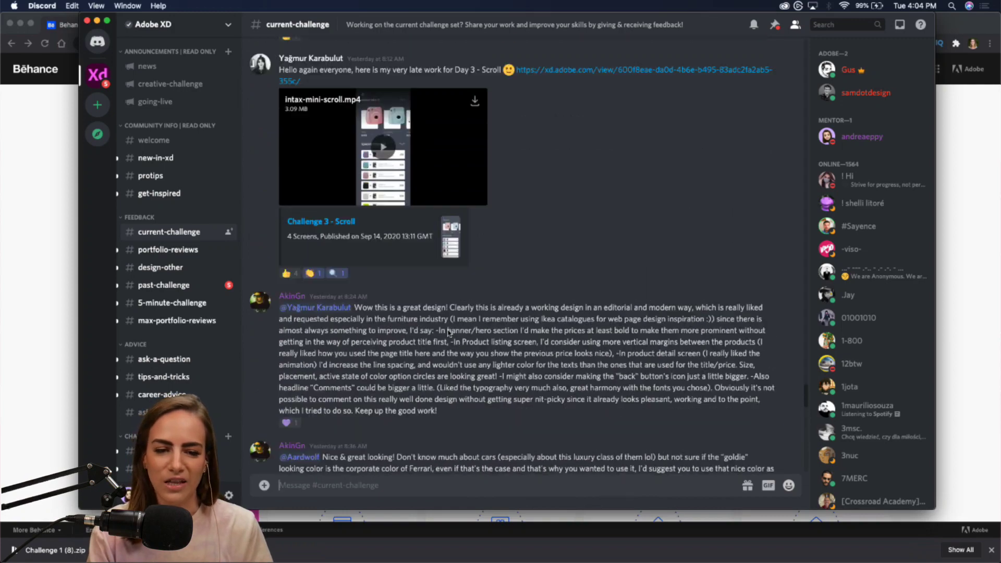
scroll(449, 332, up, 15)
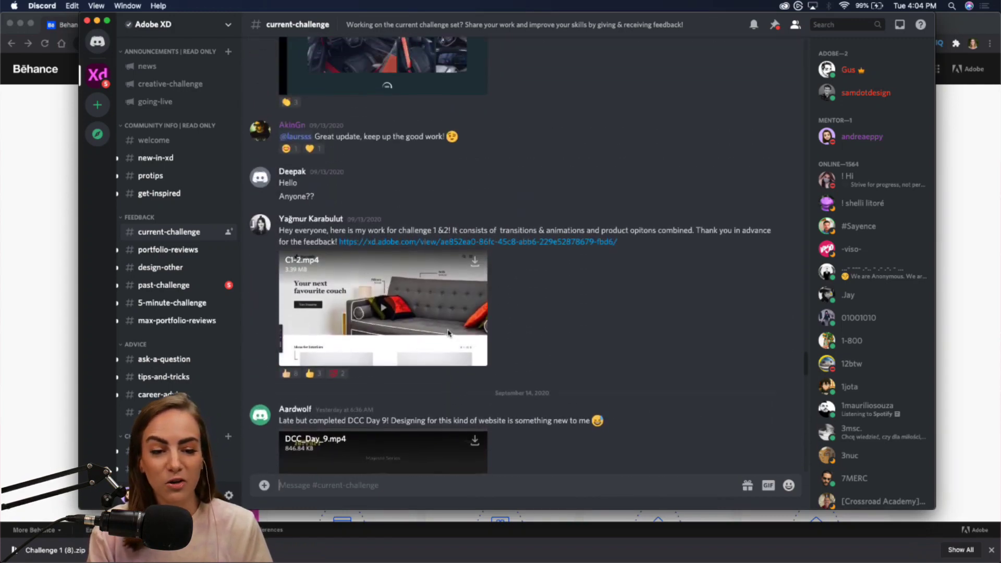
scroll(450, 333, up, 15)
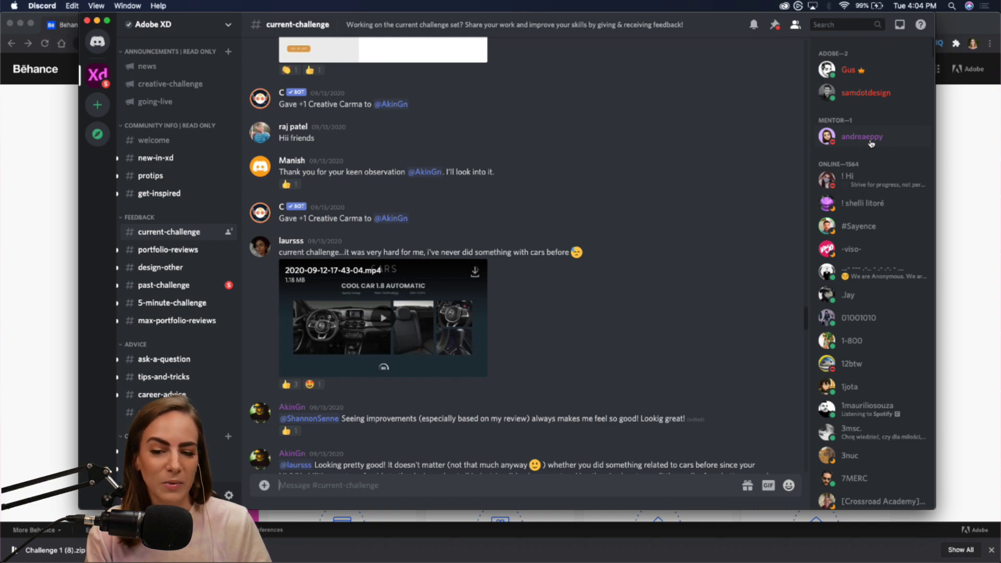
click(97, 22)
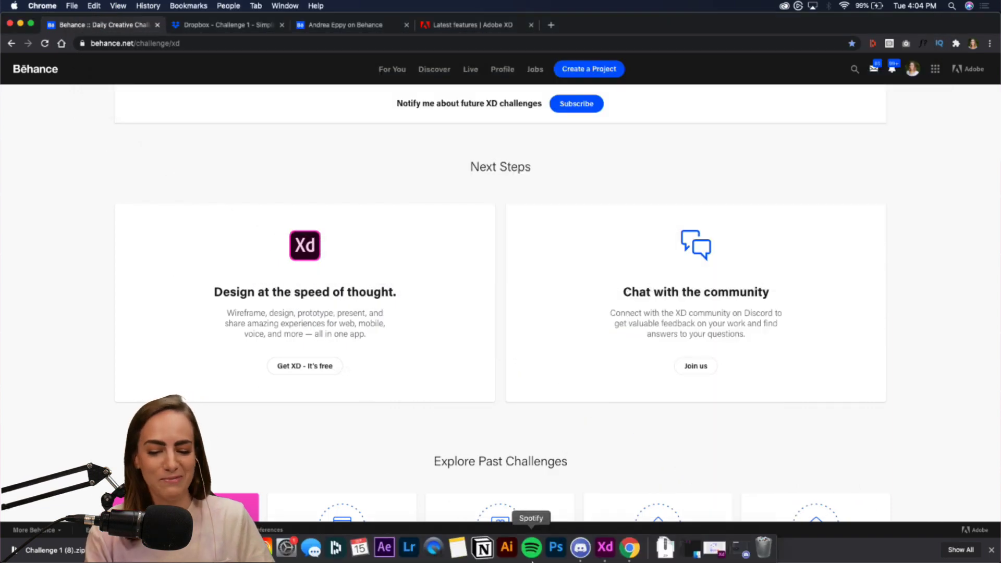
Switch to Adobe XD and examine the starter file's XD Daily Creative Challenge header and Challenge Prompt
mouse_move(506, 562)
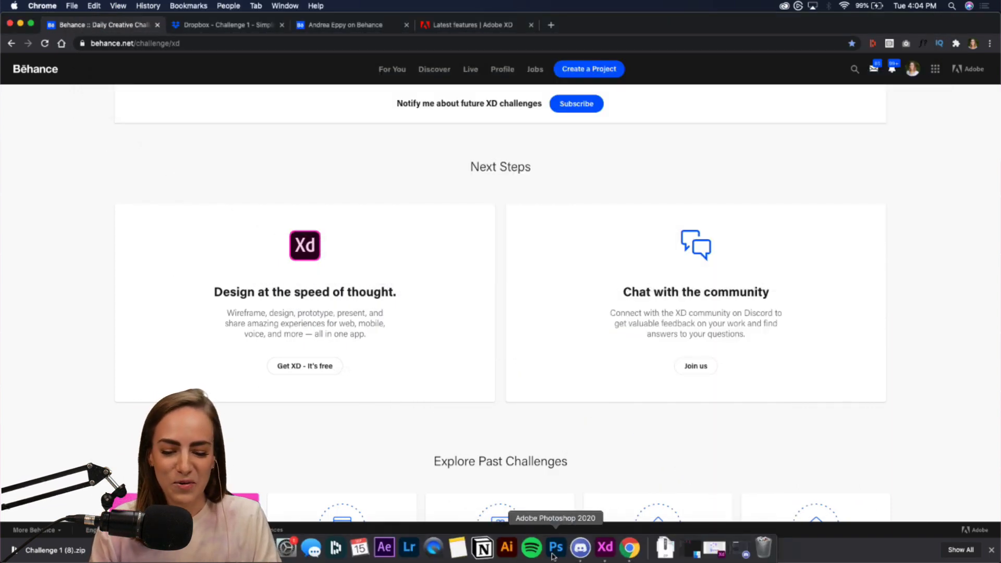
click(608, 556)
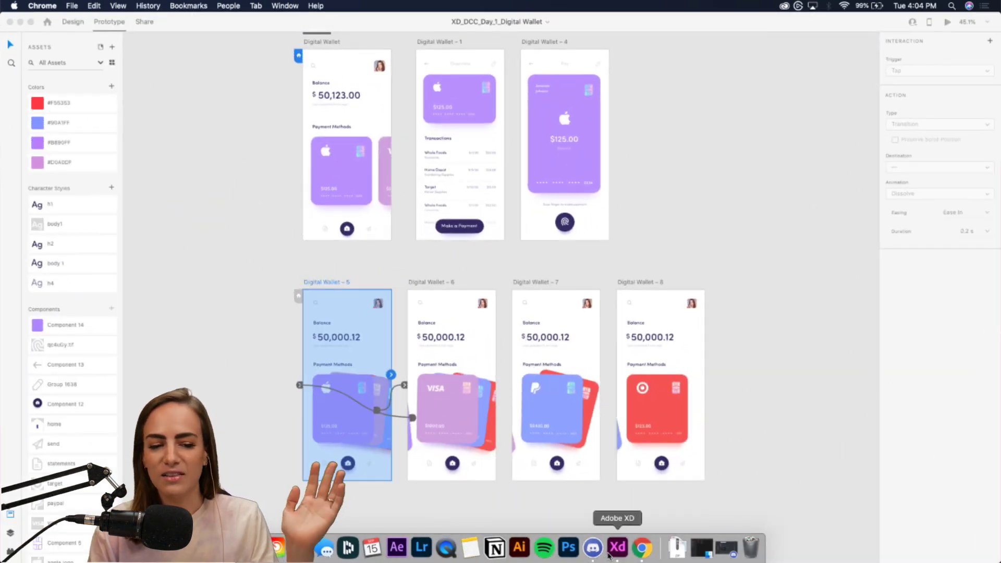
scroll(259, 282, left, 3)
scroll(324, 317, left, 10)
scroll(430, 208, left, 8)
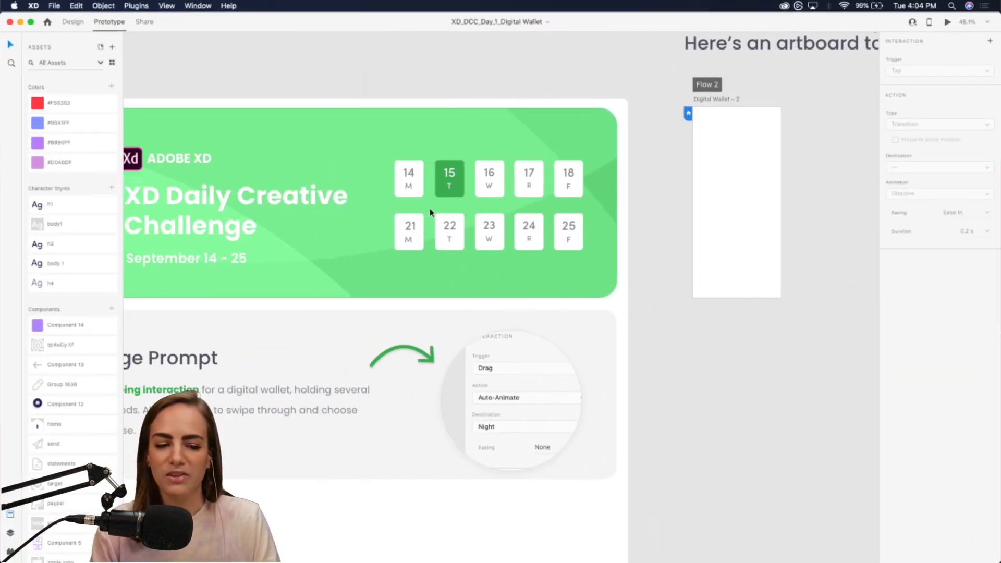
scroll(430, 208, down, 2)
scroll(429, 208, up, 3)
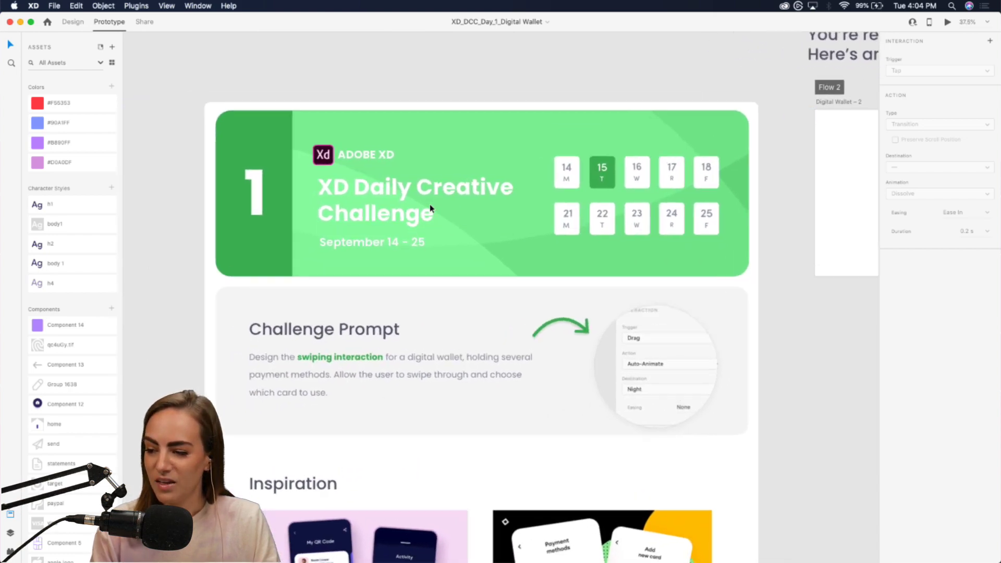
scroll(429, 204, down, 1)
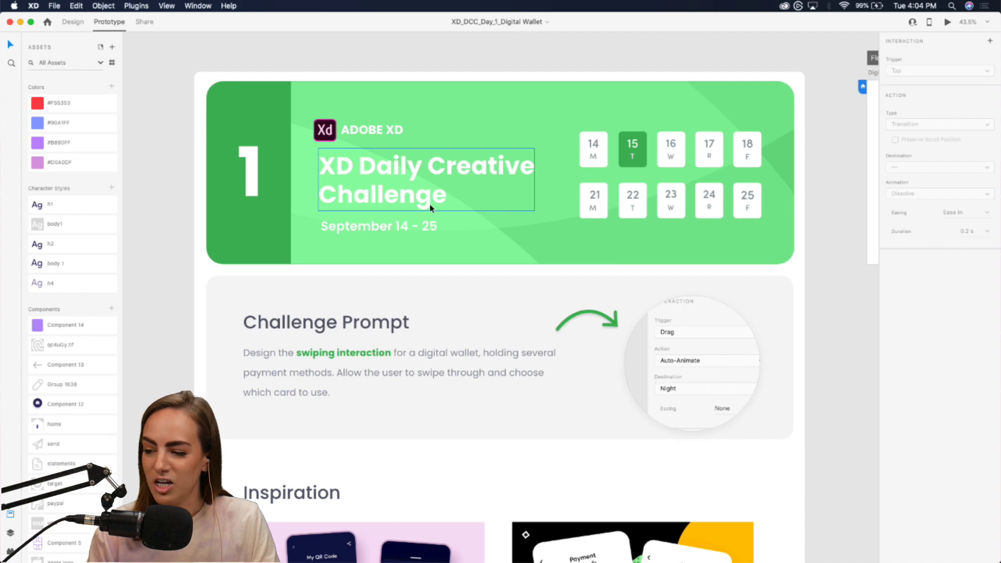
scroll(430, 204, down, 3)
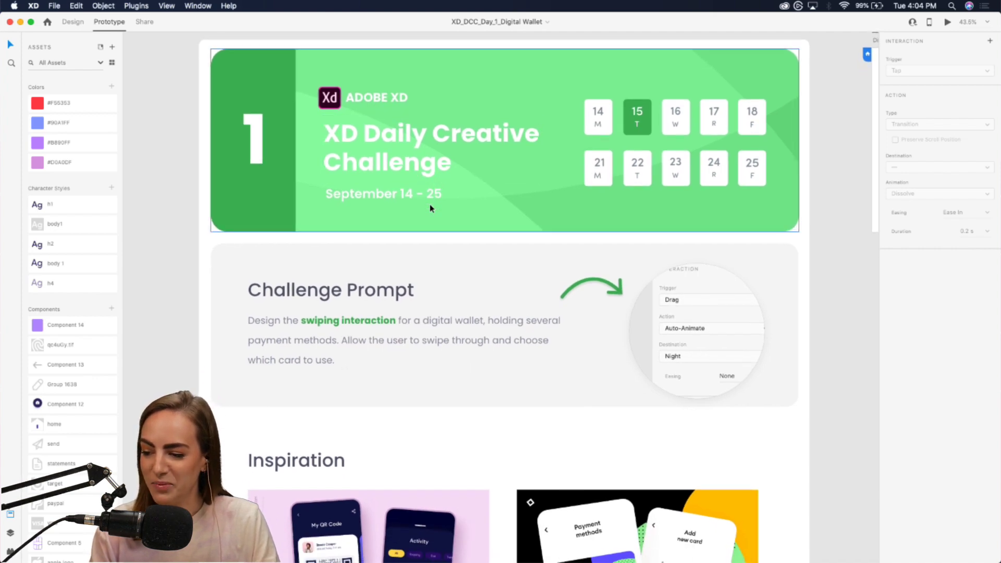
scroll(430, 205, up, 2)
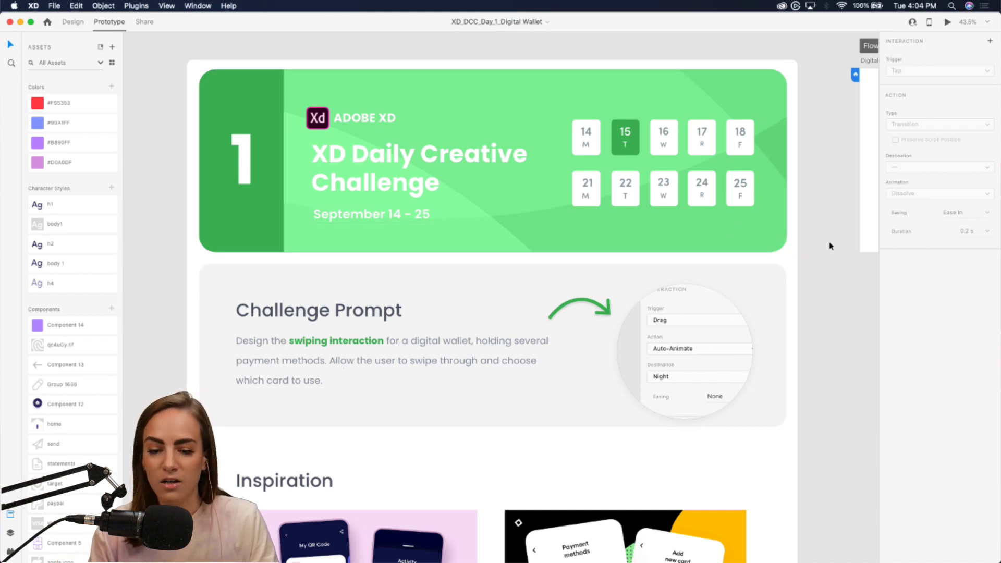
Review the Challenge Prompt, the two Inspiration images and the Resource Booklet section of the starter file
scroll(830, 247, down, 8)
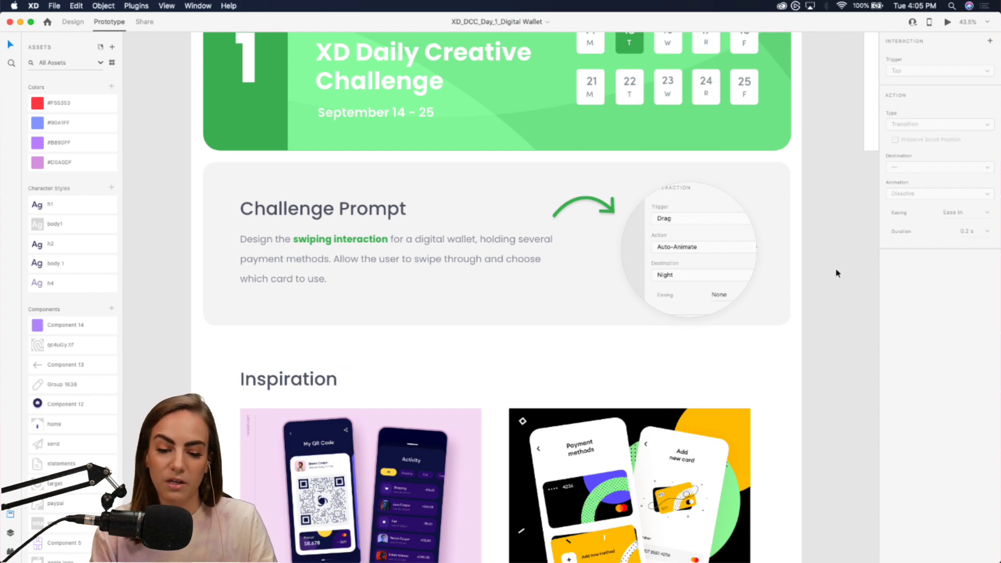
scroll(835, 273, down, 3)
scroll(837, 273, down, 5)
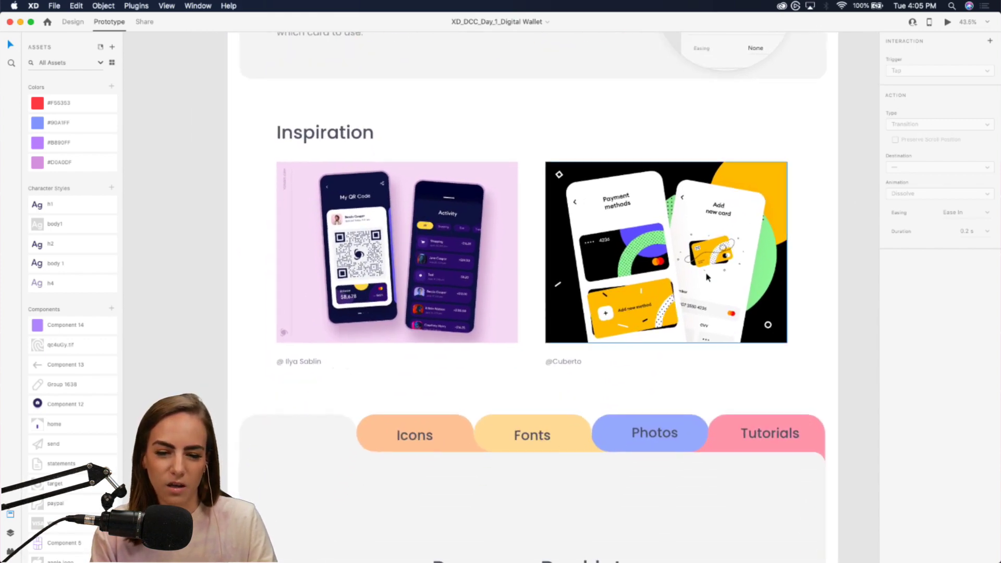
scroll(706, 272, up, 3)
scroll(705, 271, left, 2)
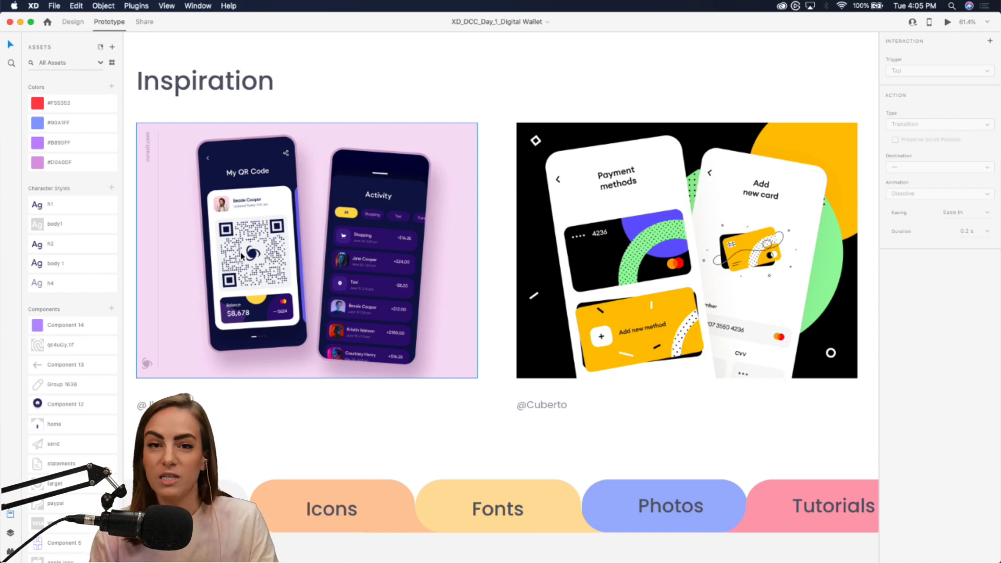
scroll(765, 245, down, 2)
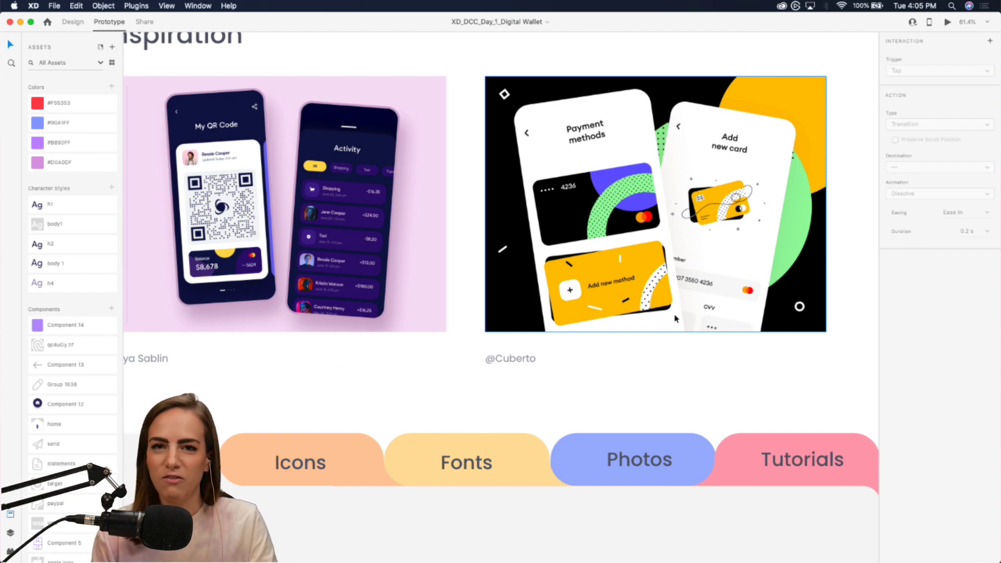
scroll(674, 319, down, 5)
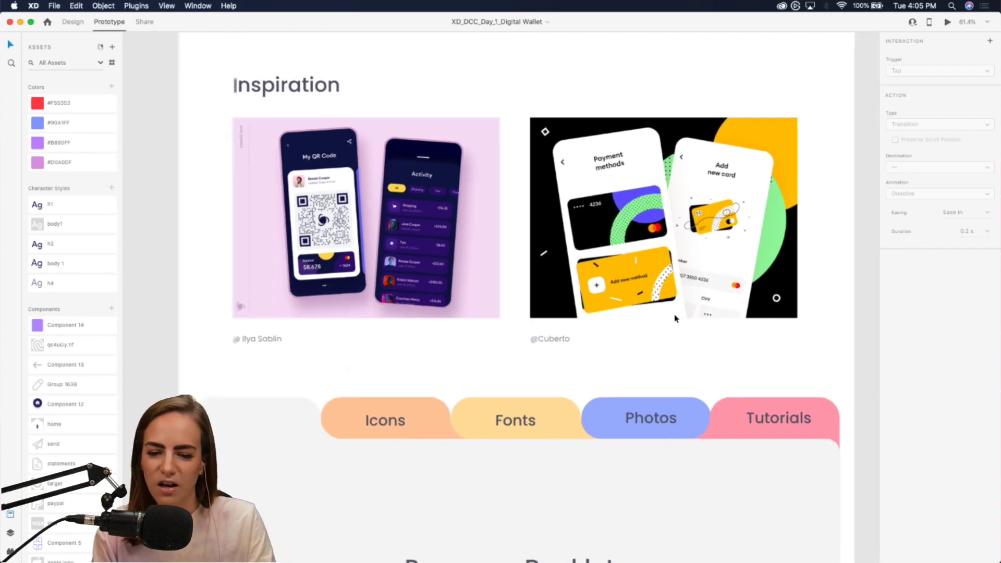
scroll(674, 319, down, 5)
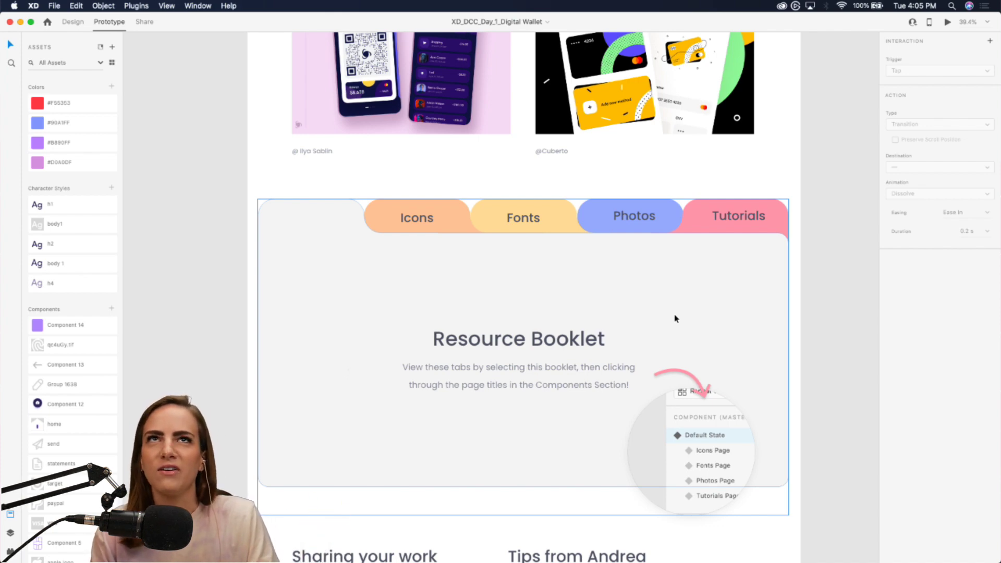
scroll(675, 319, up, 2)
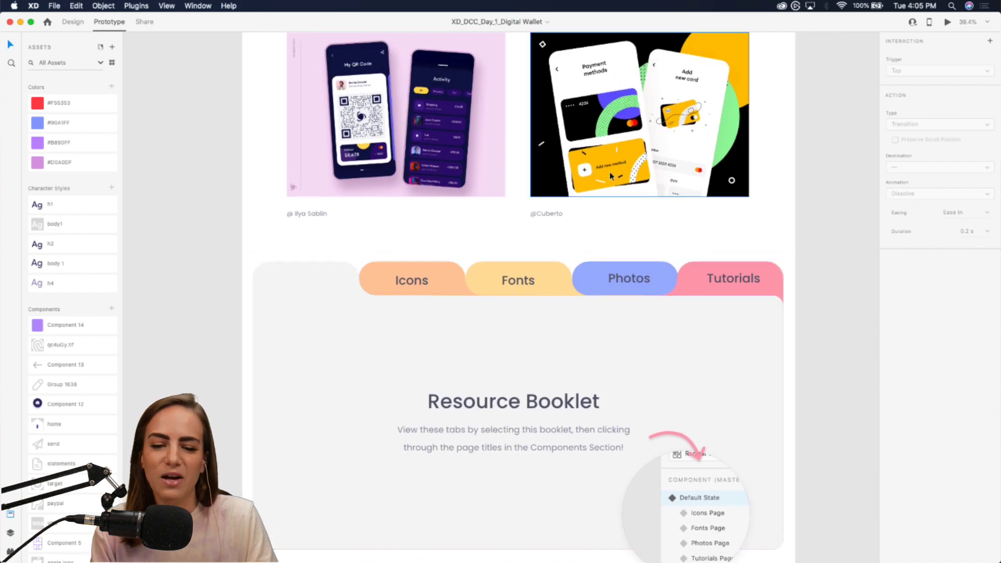
scroll(768, 242, down, 3)
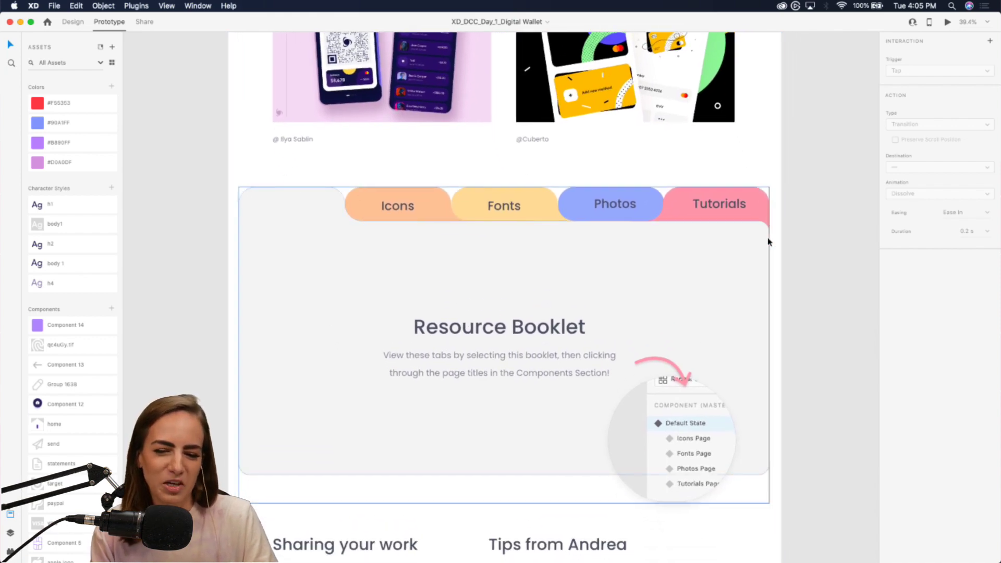
Select the Resource Booklet in Design mode, switch through its Icons, Fonts, Photos and Tutorials pages, and restore its Default State
click(665, 284)
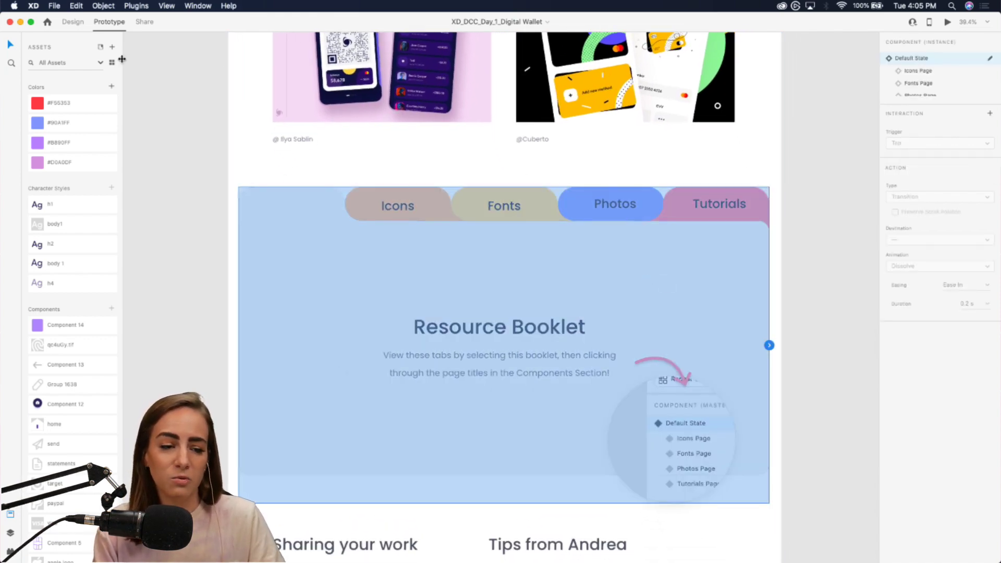
click(69, 23)
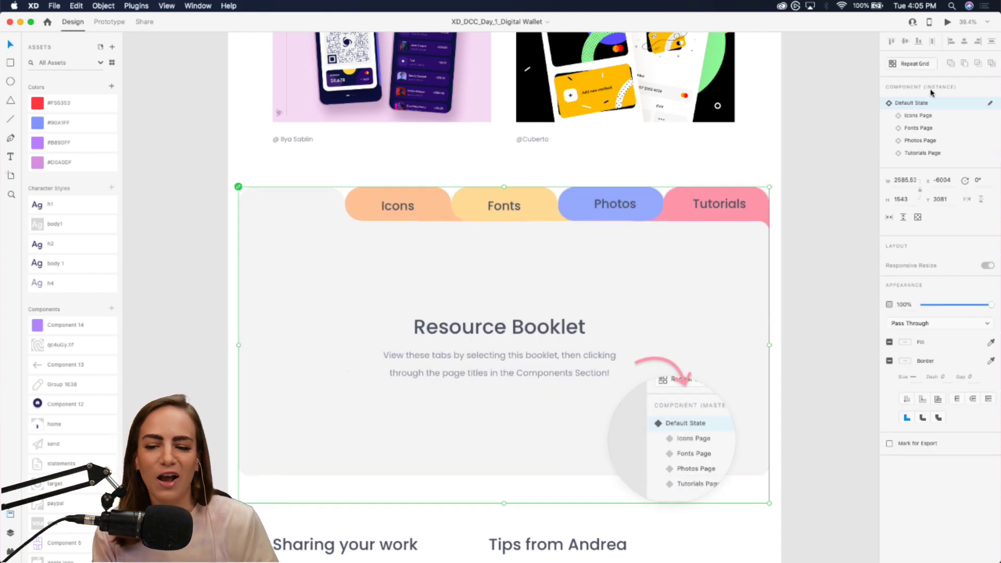
click(917, 116)
click(916, 128)
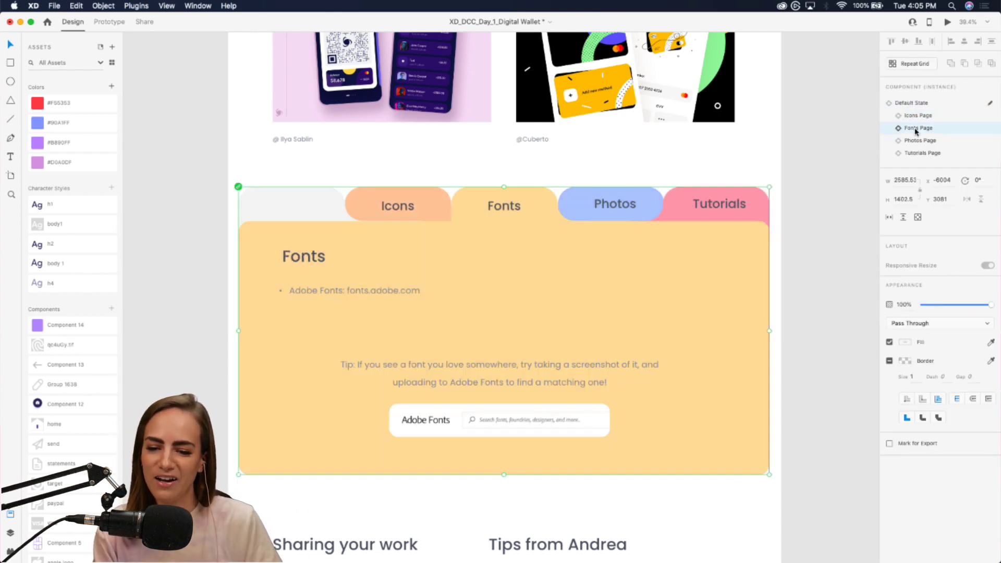
click(915, 141)
click(910, 155)
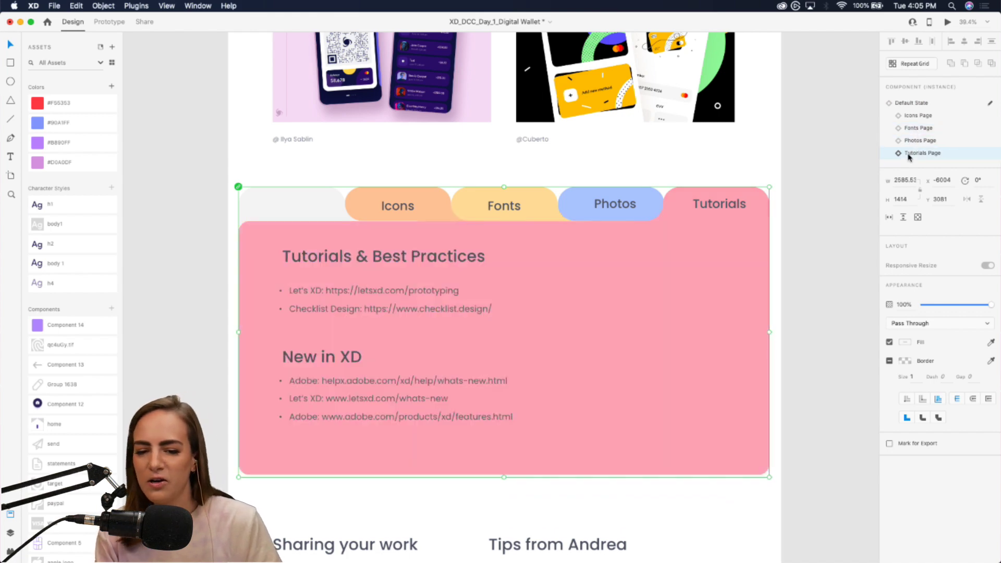
click(910, 103)
click(830, 256)
click(652, 311)
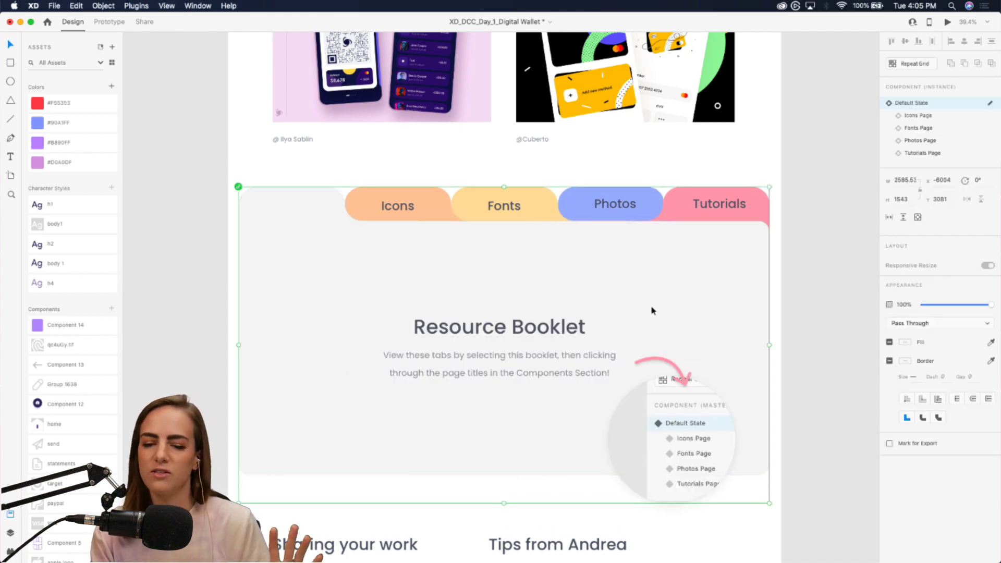
Read the mentor's design tips below the Resource Booklet, and select the challenge page's white background
scroll(652, 310, down, 10)
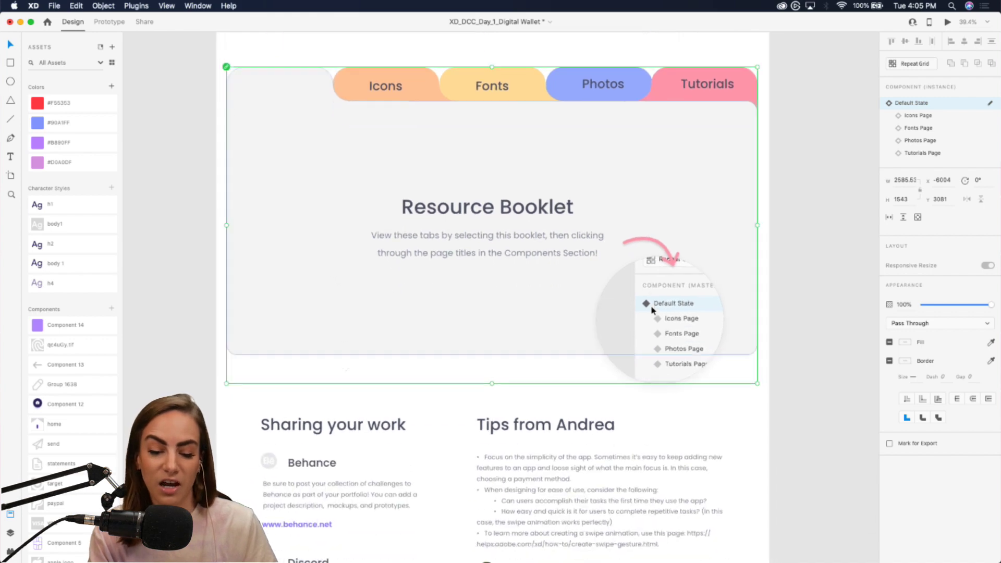
scroll(652, 311, up, 3)
scroll(651, 311, up, 5)
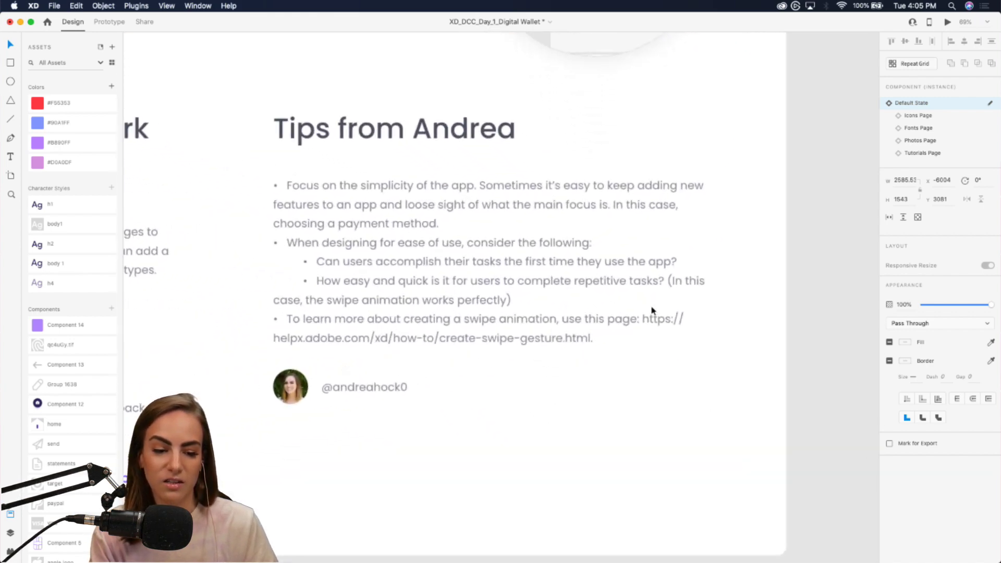
click(685, 449)
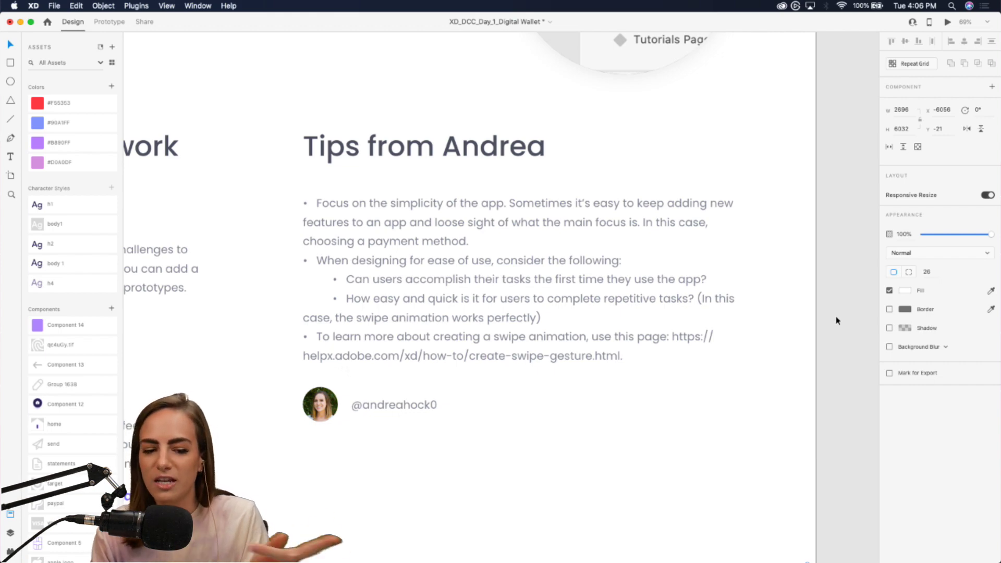
Go back past the Resource Booklet and challenge header, and inspect the blank Digital Wallet – 2 starter artboard up close
scroll(837, 320, down, 5)
scroll(836, 320, up, 3)
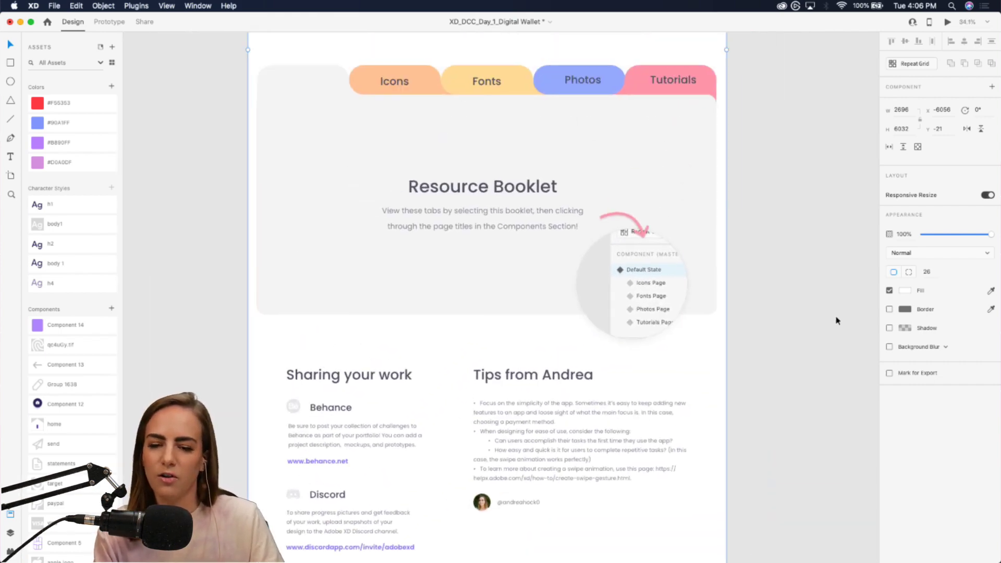
scroll(836, 320, up, 5)
scroll(836, 320, right, 3)
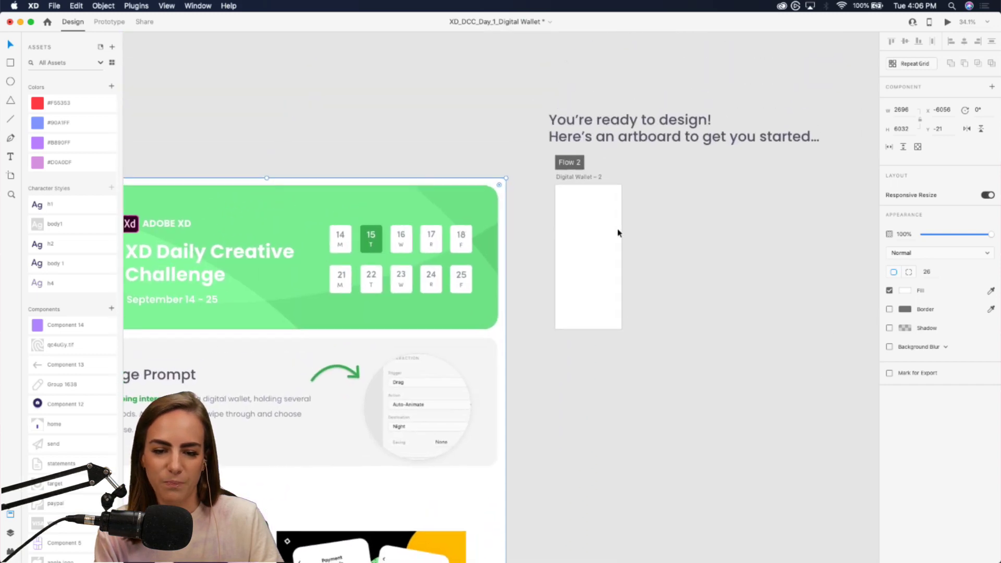
scroll(619, 233, up, 5)
scroll(618, 234, up, 10)
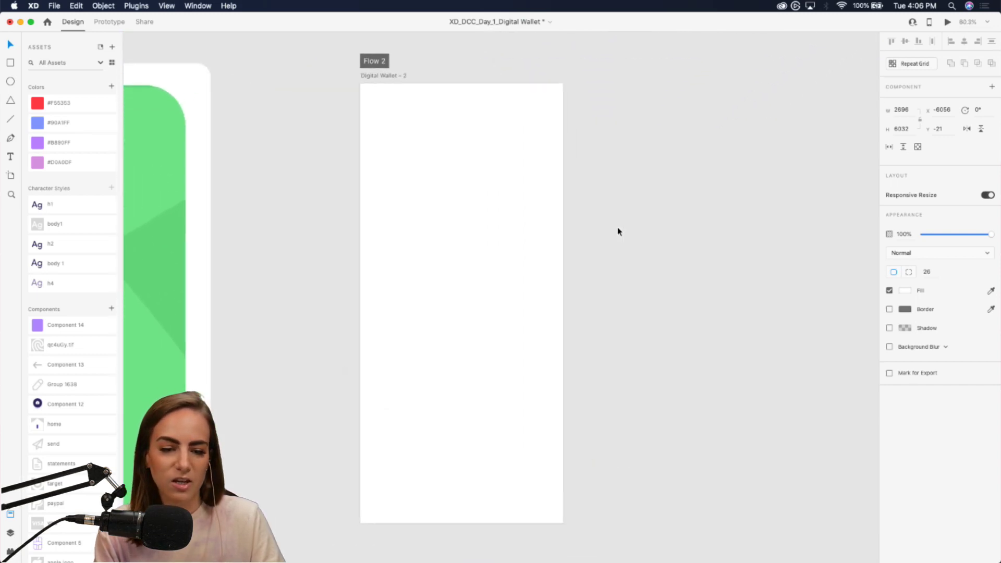
scroll(618, 226, up, 1)
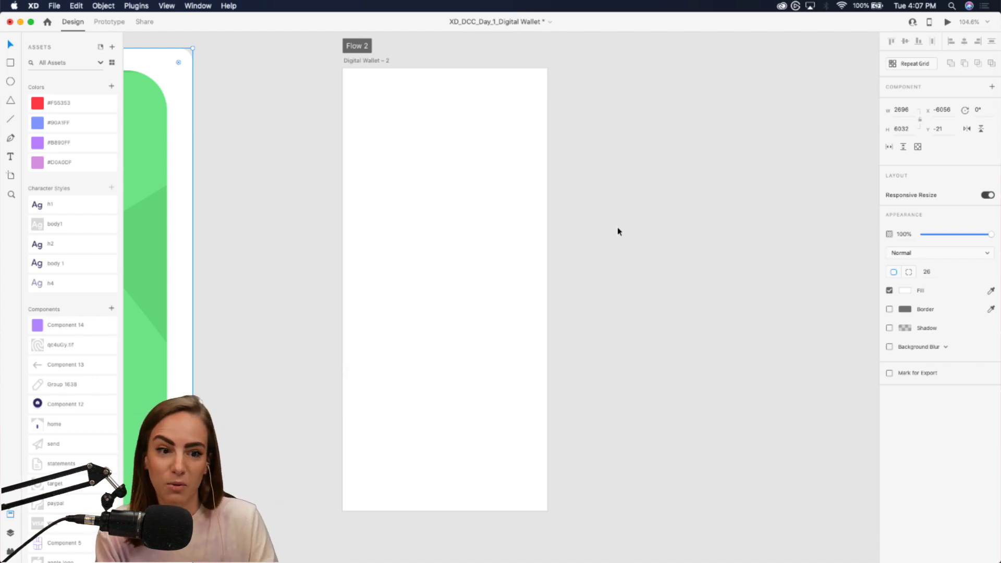
Add a "Balance" text on the Digital Wallet – 2 artboard, set it to auto width, and place it at about X 43, Y 157
click(11, 157)
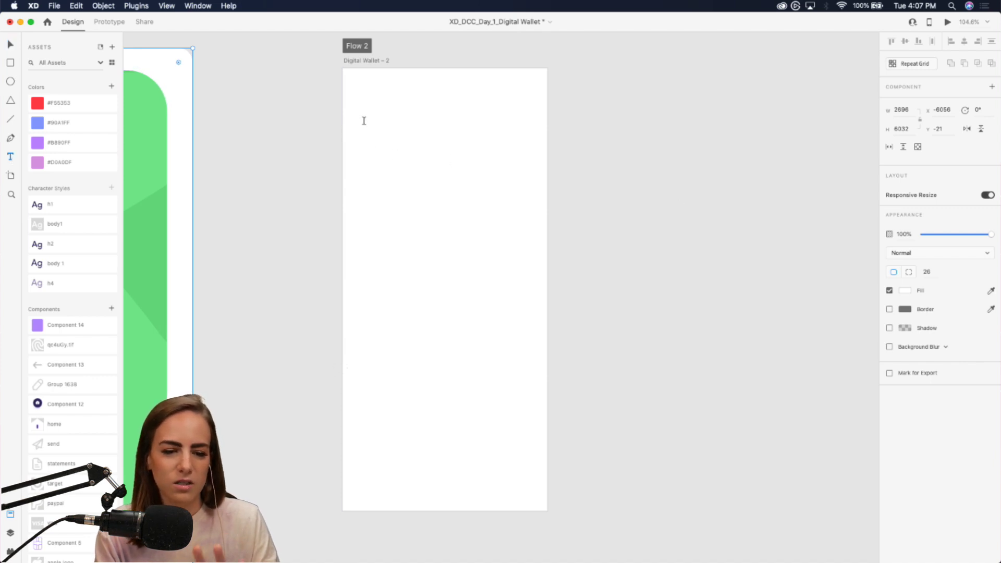
drag(364, 126, 506, 175)
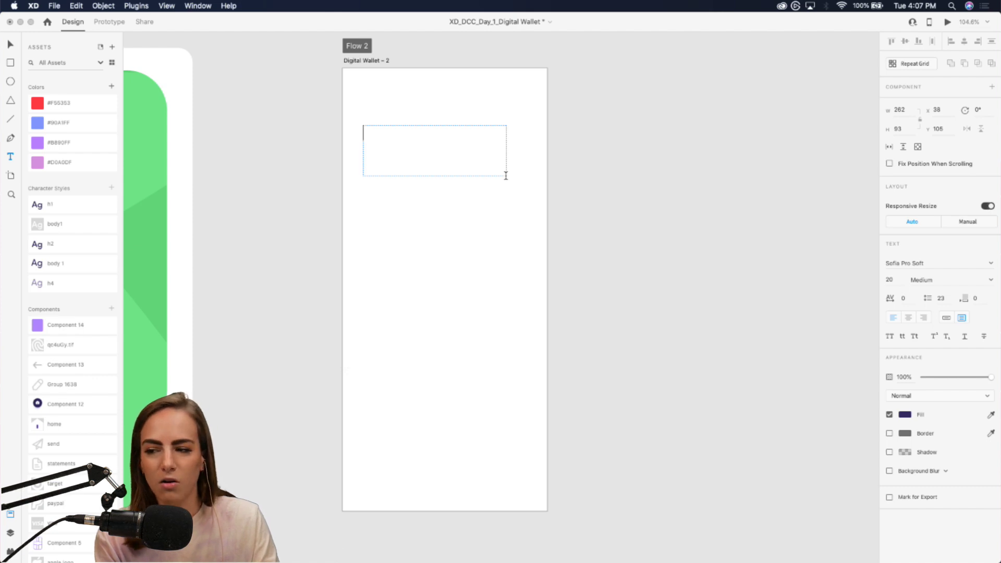
text(Balance)
key(Escape)
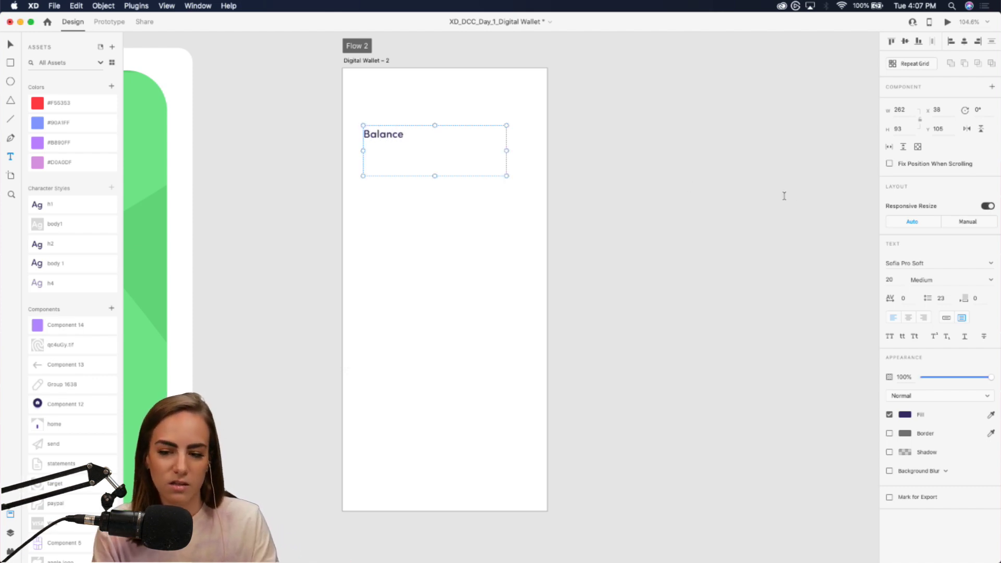
click(947, 317)
key(v)
drag(380, 136, 378, 160)
Duplicate the Balance text directly below itself and change the copy to "50,123.00"
drag(379, 169, 380, 186)
double_click(379, 186)
text(50,123.00)
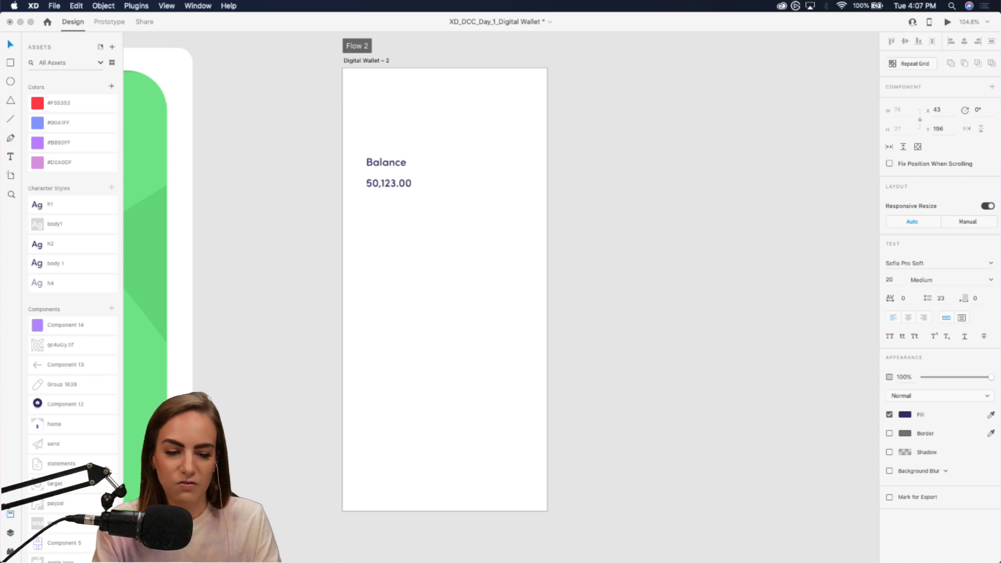
Apply the h1 character style to the 50,123.00 amount and shift it slightly down and to the right
click(372, 187)
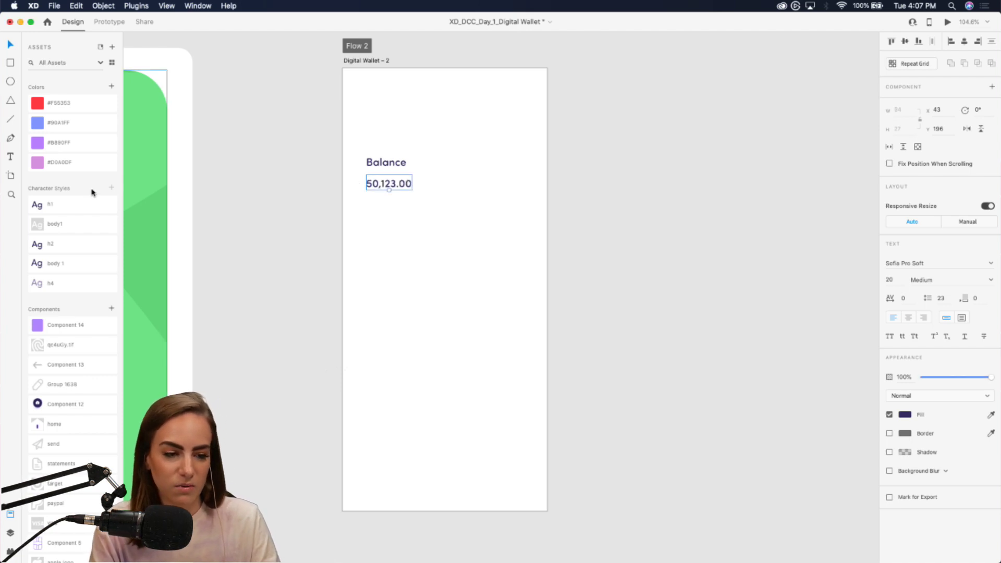
click(58, 208)
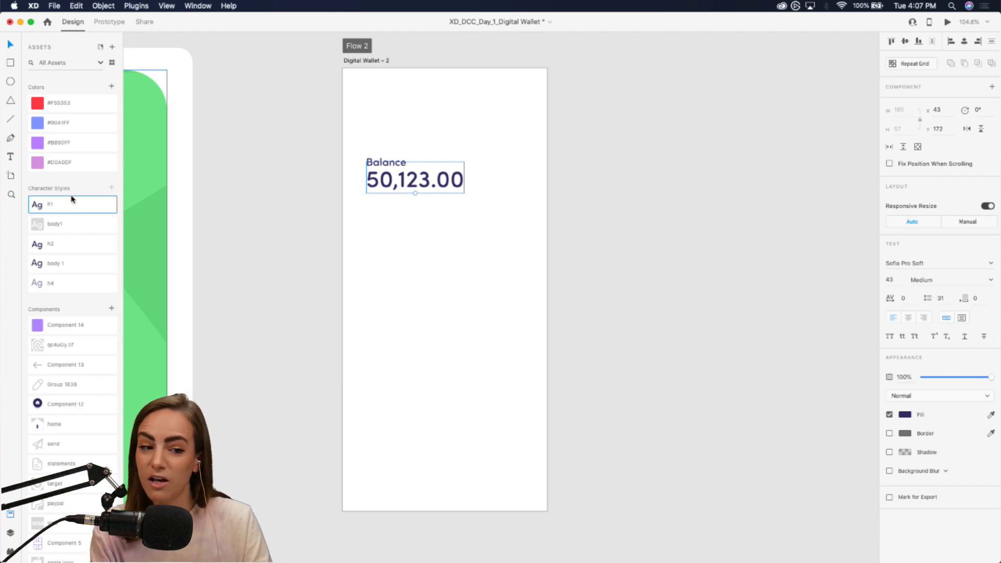
drag(378, 186, 388, 191)
click(386, 261)
scroll(73, 307, down, 2)
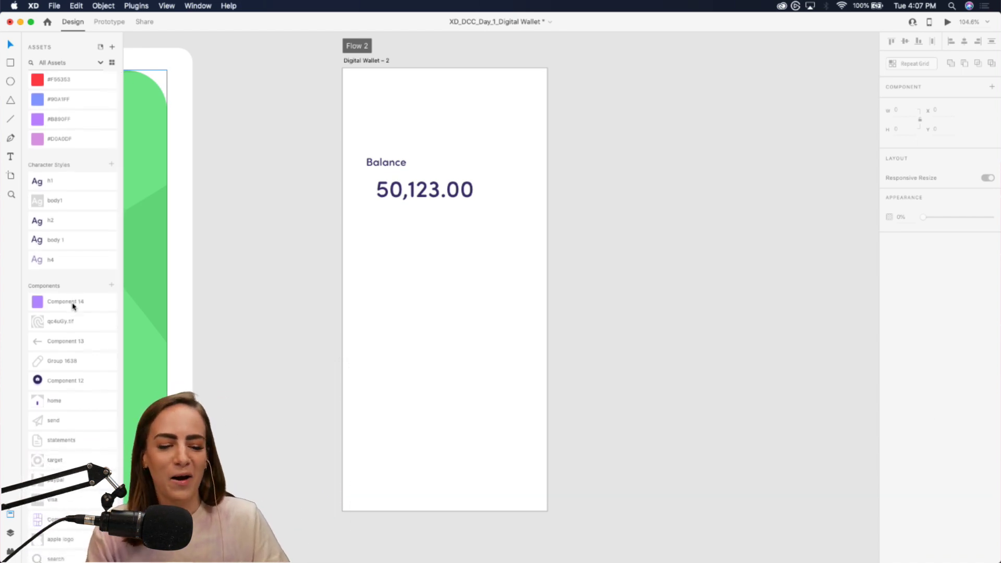
Duplicate the Balance text in front of the amount and change the copy to "$"
click(386, 163)
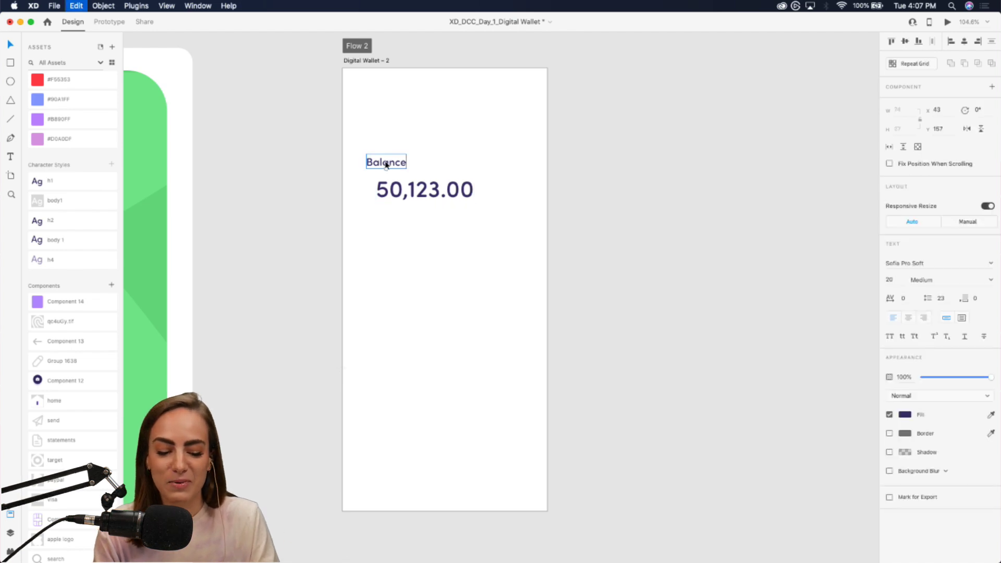
drag(386, 164, 376, 190)
double_click(377, 189)
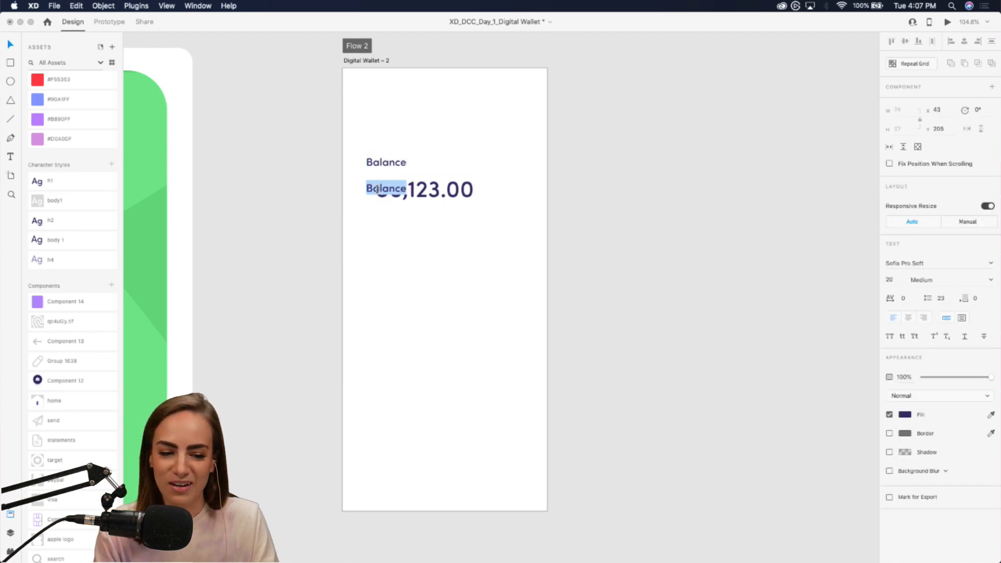
text($)
click(372, 192)
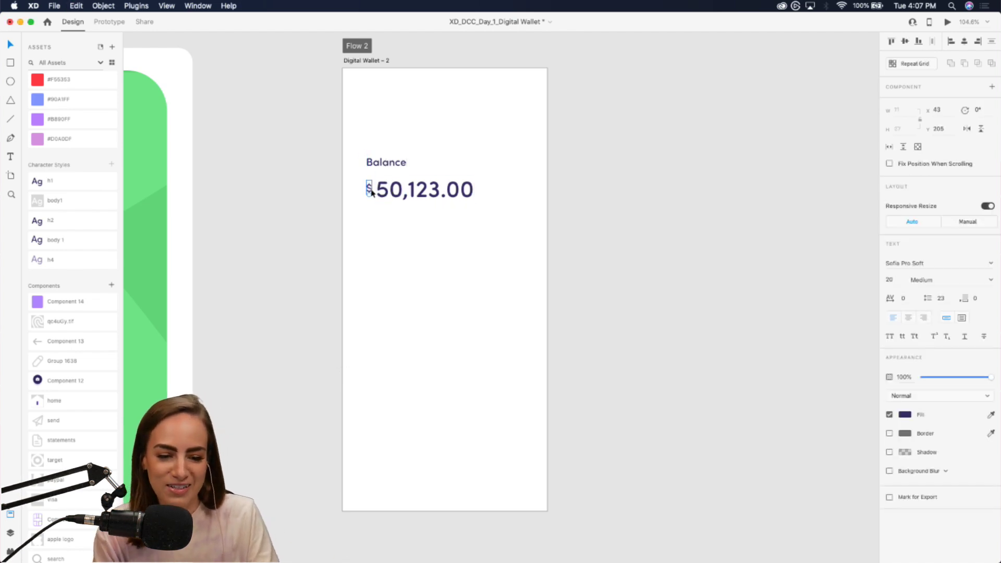
Enlarge the dollar sign to font size 24 and align its left edge with the Balance heading
key(super+shift+period)
key(super+shift+period)
key(super+shift+period)
key(super+shift+period)
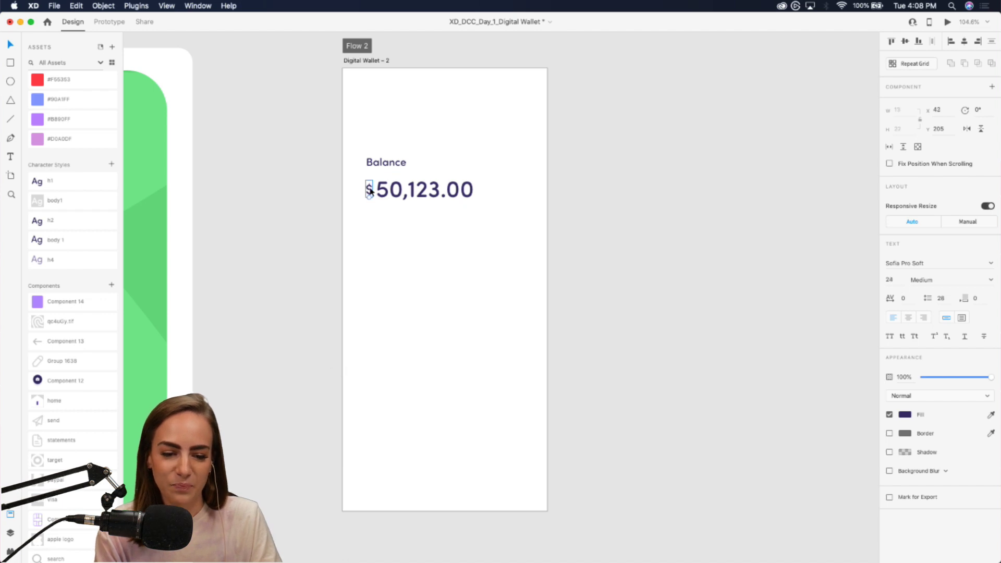
scroll(52, 524, down, 3)
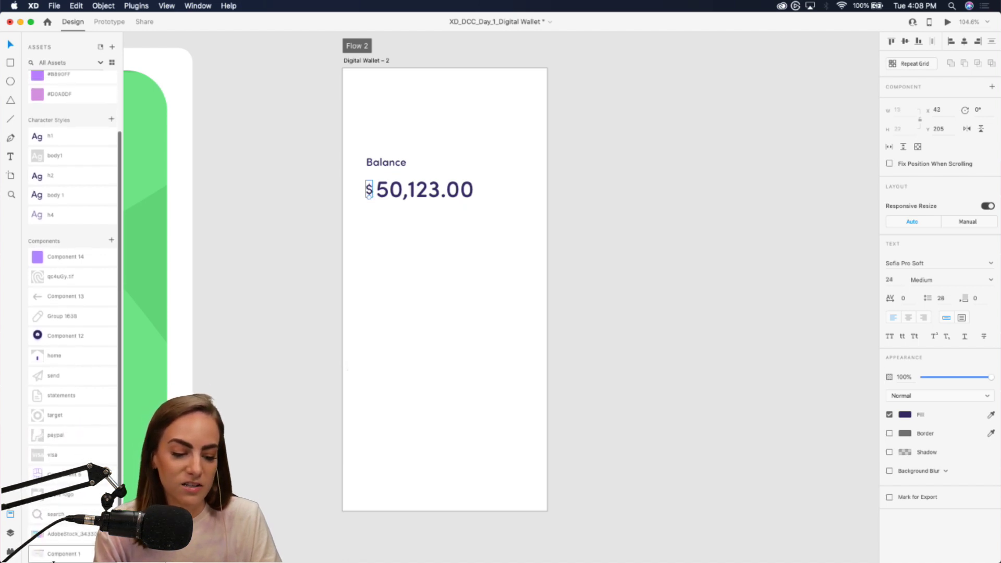
drag(369, 192, 369, 191)
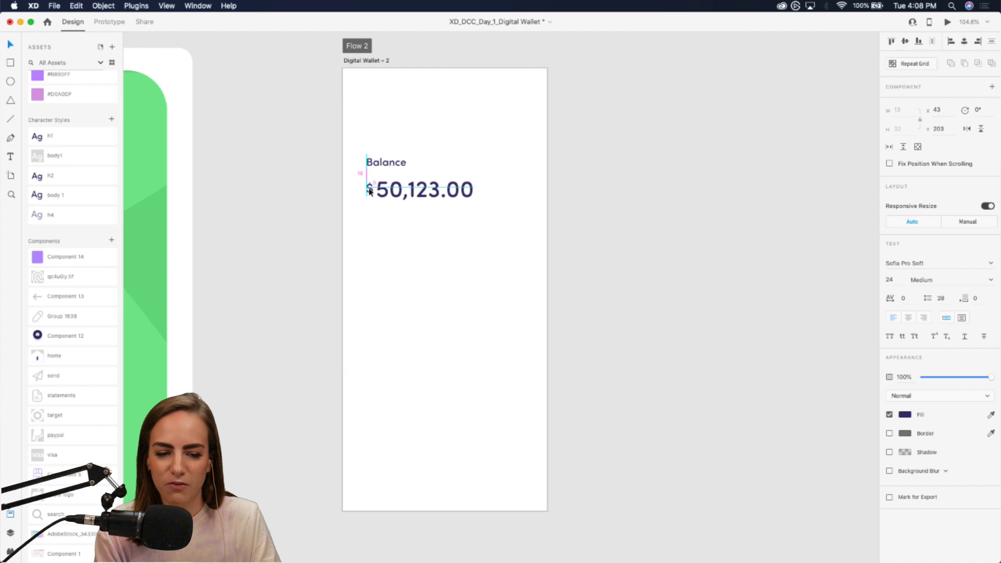
Raise the dollar sign slightly to a superscript position and move the amount up closer to the Balance heading
scroll(368, 187, up, 5)
scroll(368, 187, up, 3)
scroll(369, 187, left, 3)
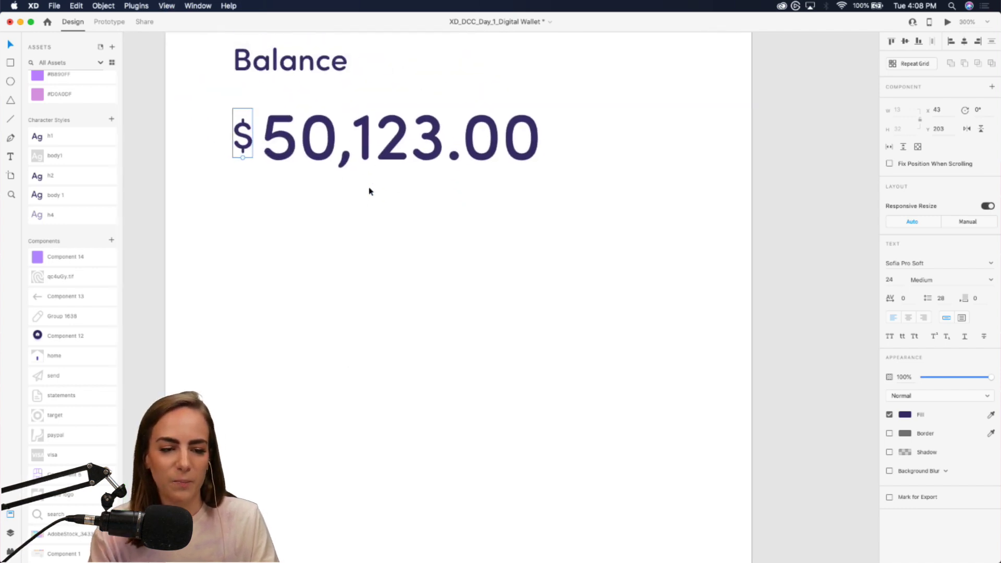
drag(350, 238, 351, 228)
shift+click(469, 255)
drag(469, 256, 471, 245)
click(437, 323)
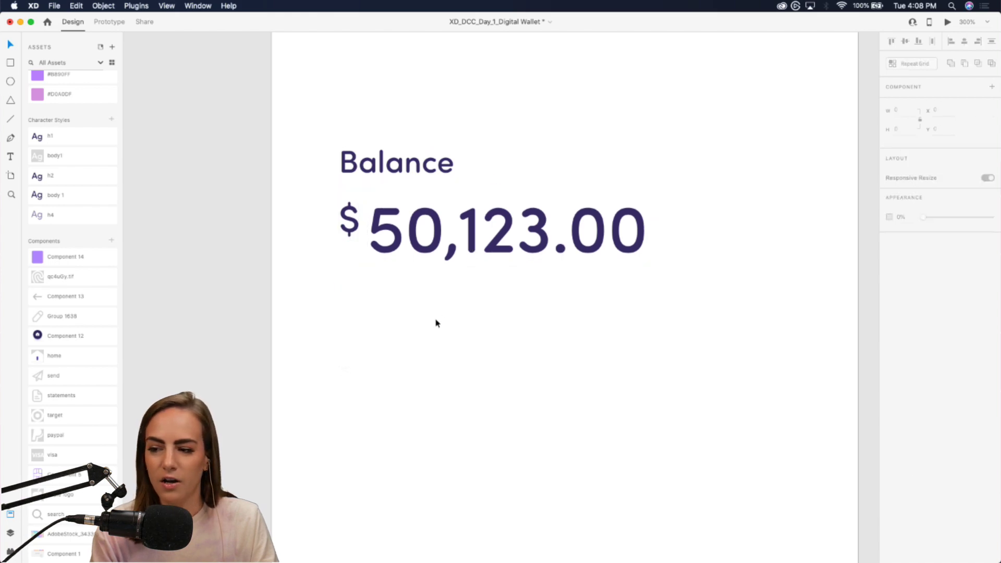
Duplicate the Balance text below the amount and change the copy to "Last updated 5 min ago"
scroll(437, 325, down, 3)
scroll(436, 324, down, 3)
click(389, 180)
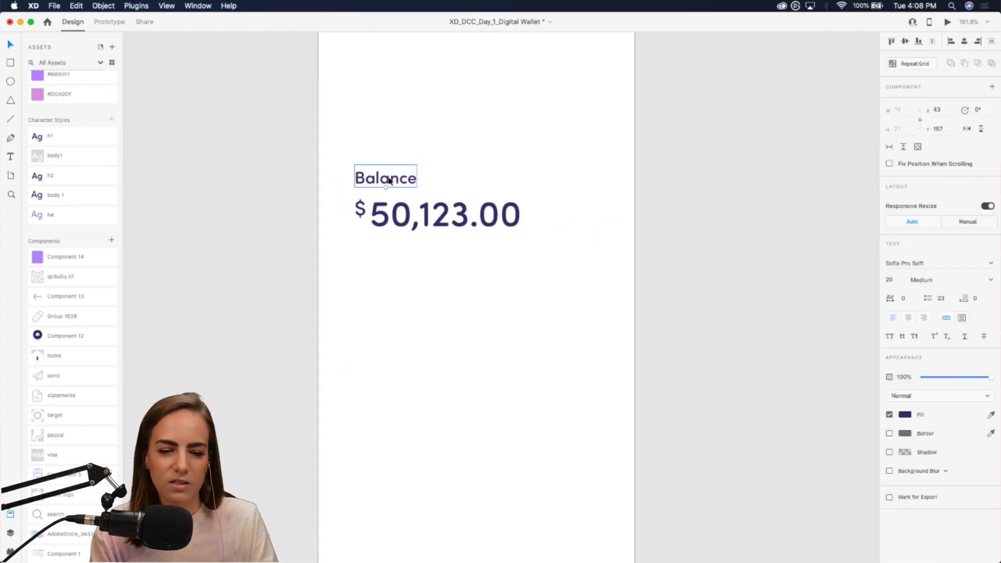
alt+drag(388, 180, 388, 248)
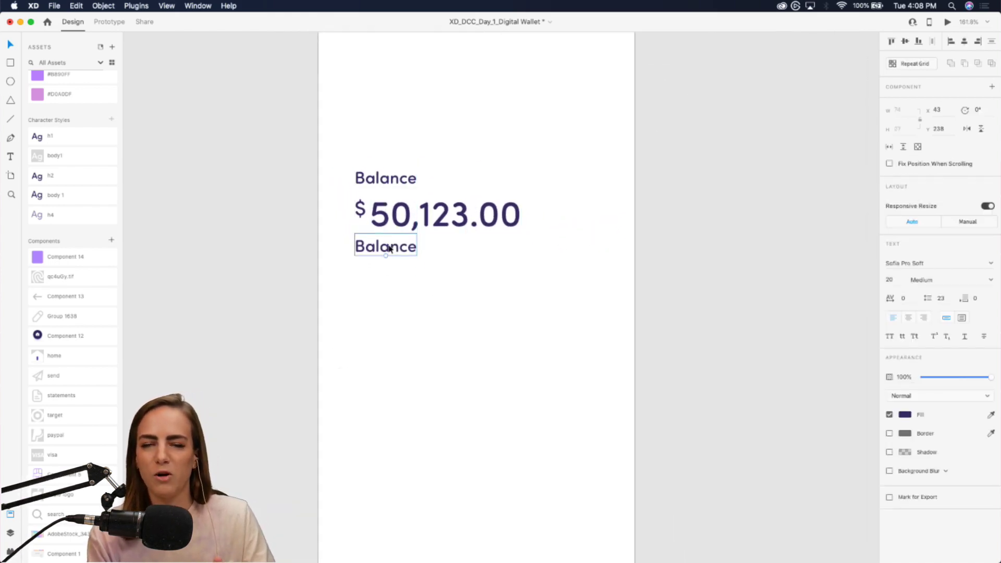
double_click(388, 246)
text(L)
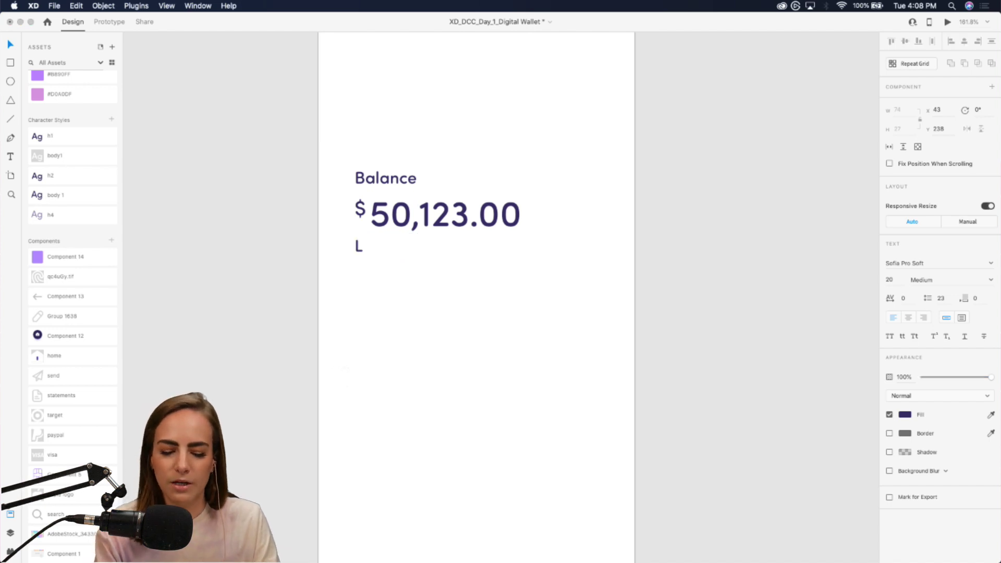
text(ast updated 5mi)
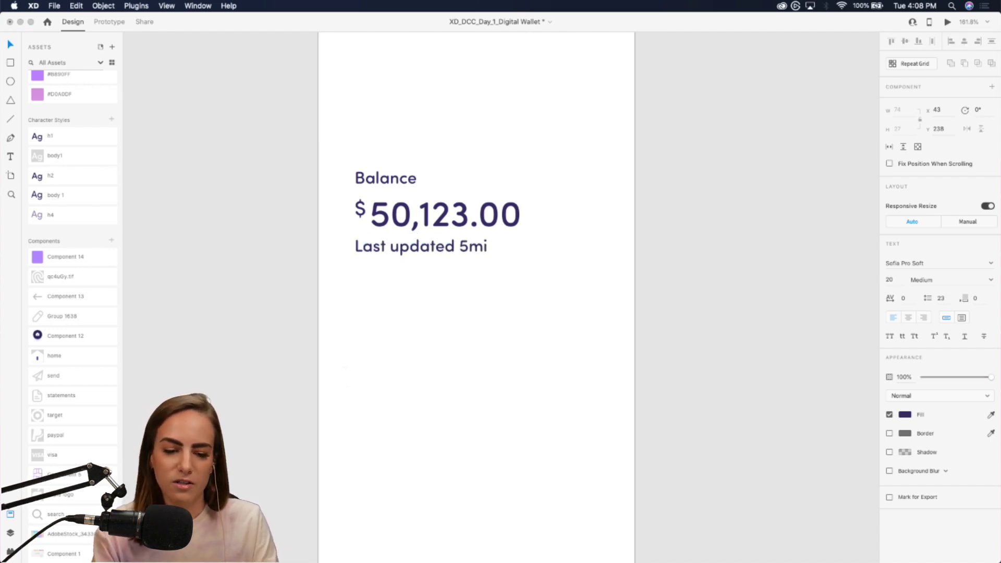
key(BackSpace)
key(BackSpace)
text(min ago)
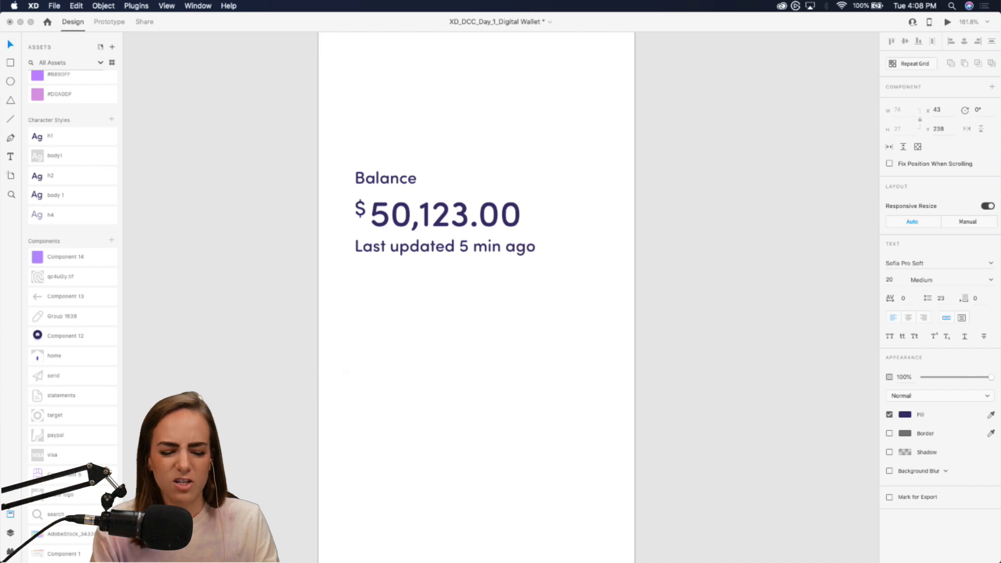
key(Escape)
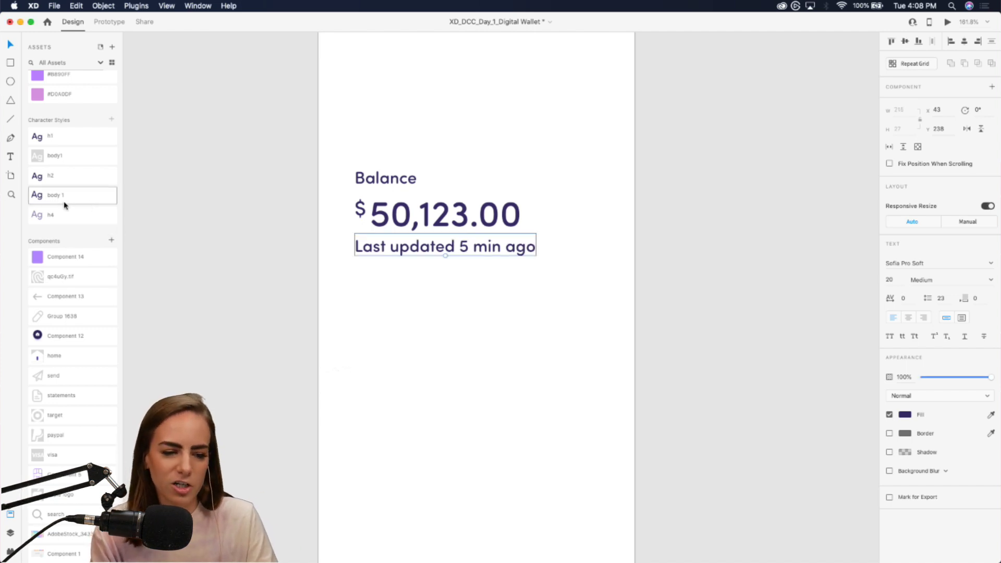
Apply the h4 character style to the last-updated line, lower its opacity to 58%, and move it slightly up to Y 246
click(67, 218)
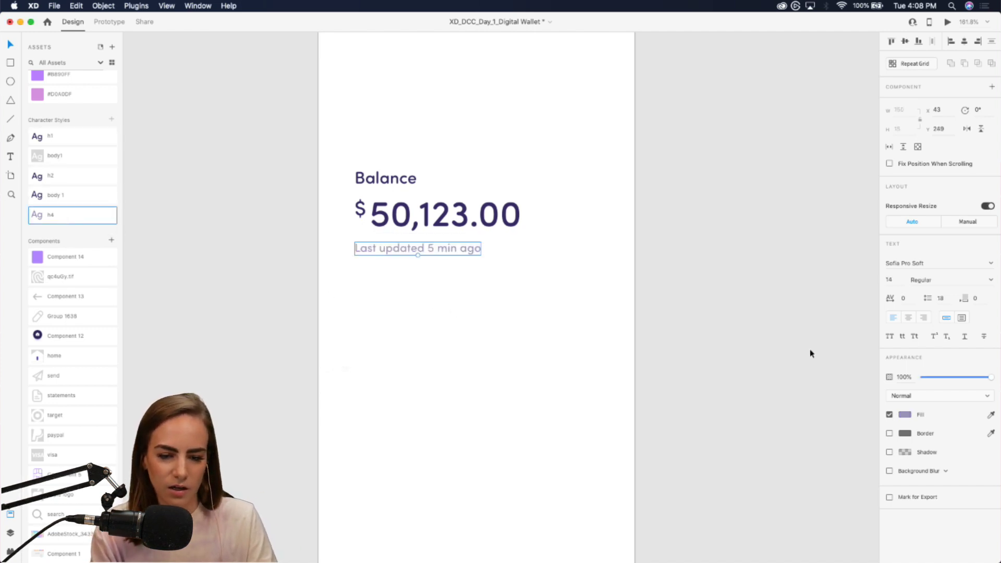
drag(952, 380, 964, 382)
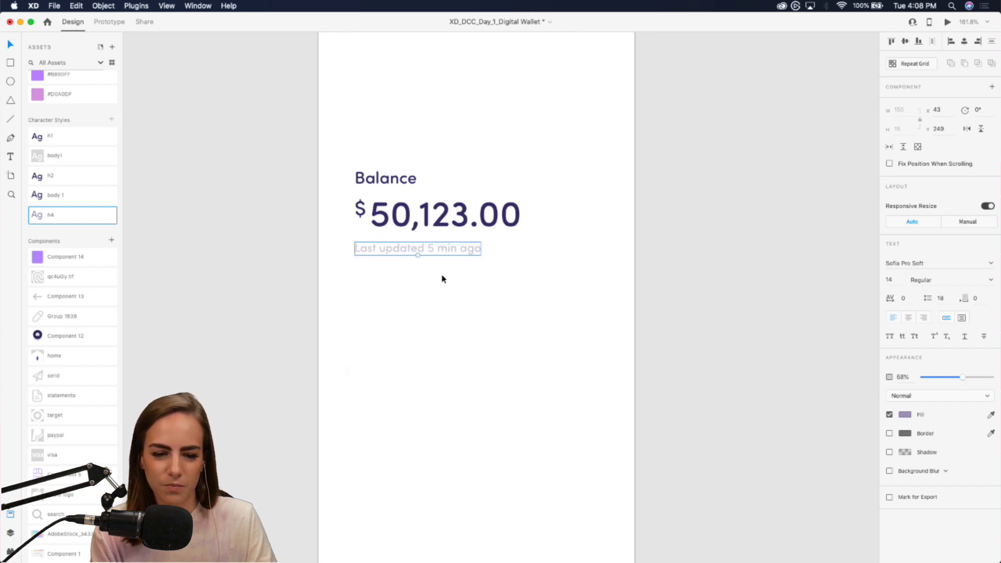
drag(407, 255, 407, 252)
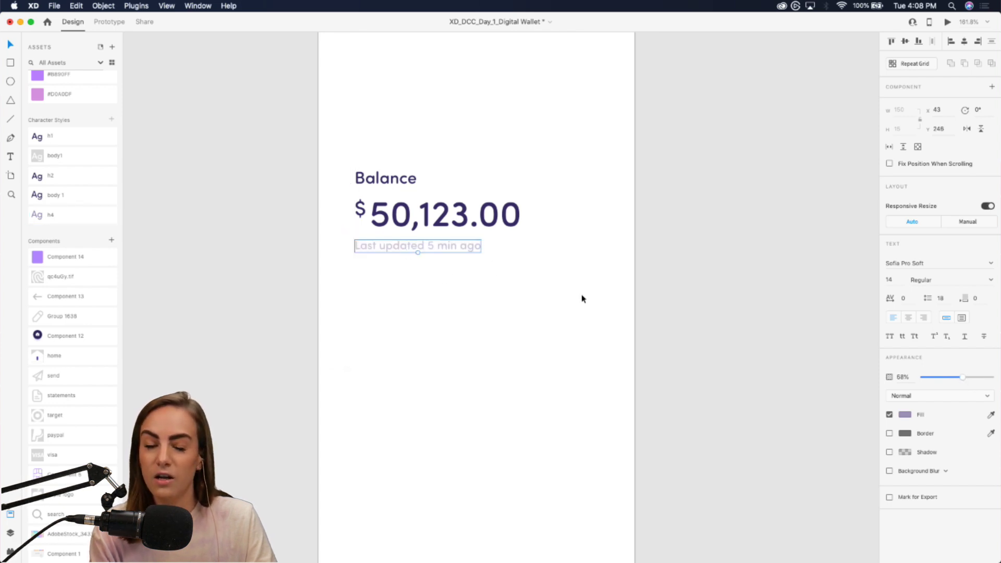
click(448, 313)
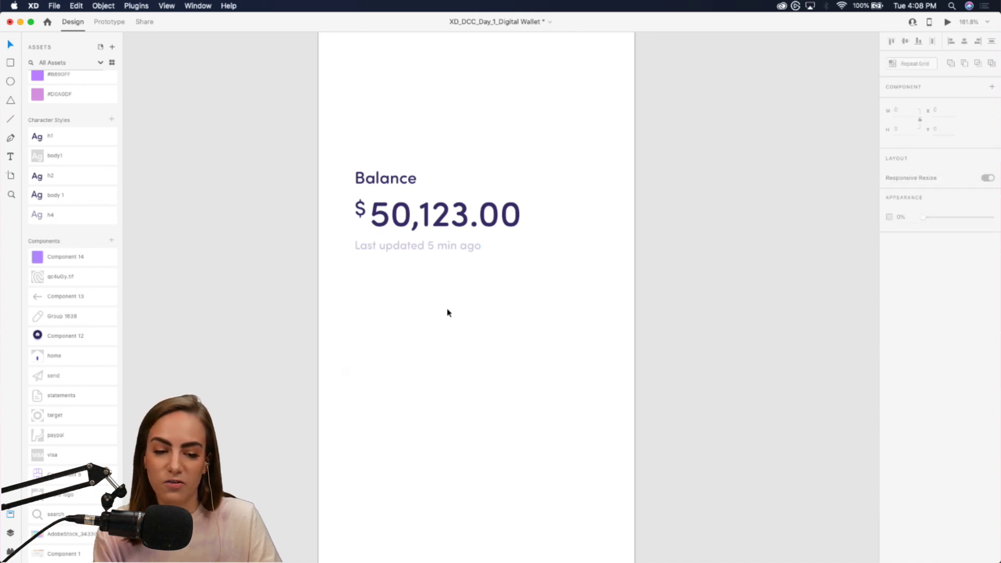
scroll(448, 313, down, 5)
scroll(448, 313, down, 1)
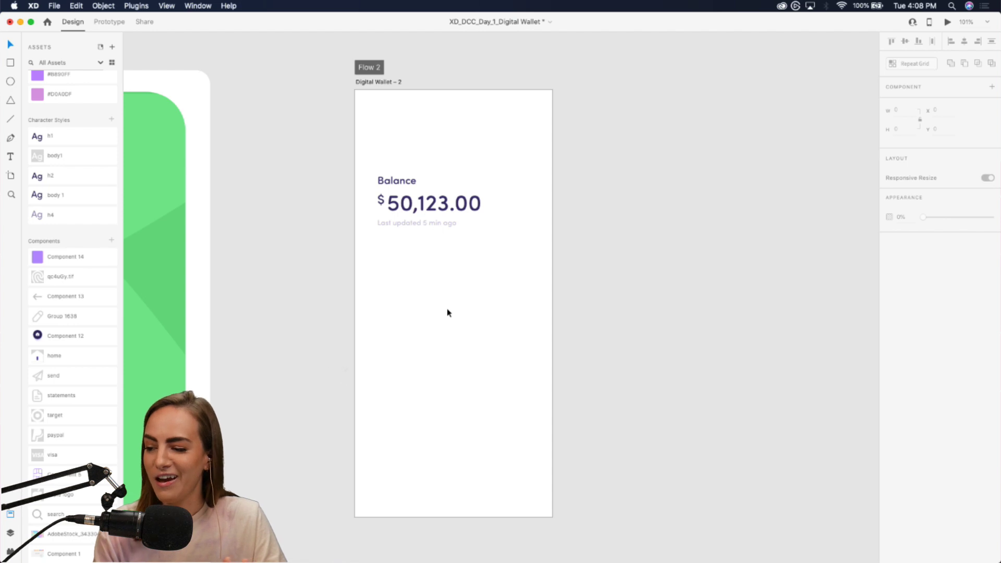
scroll(447, 313, left, 3)
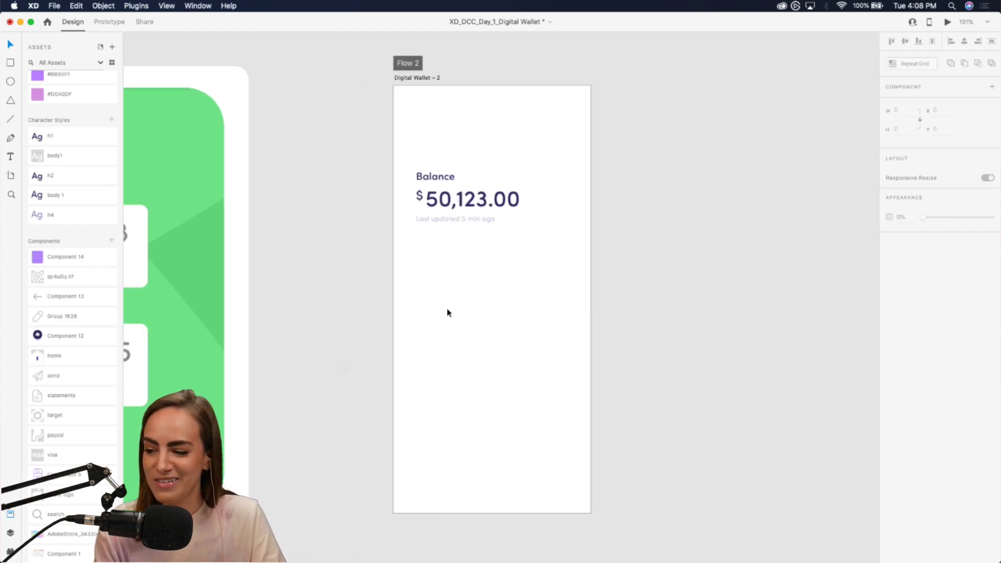
scroll(447, 313, down, 2)
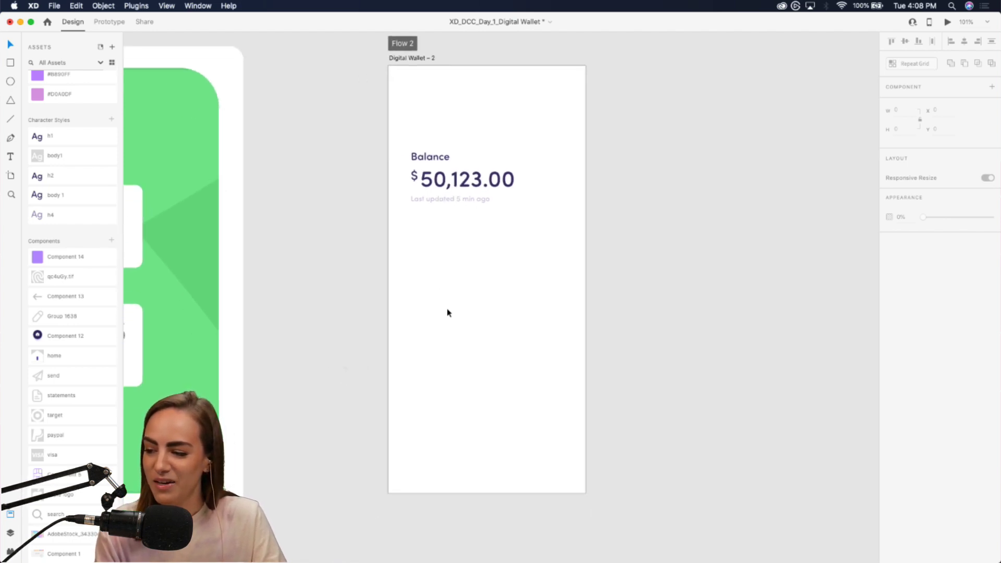
scroll(448, 313, down, 2)
scroll(447, 313, left, 1)
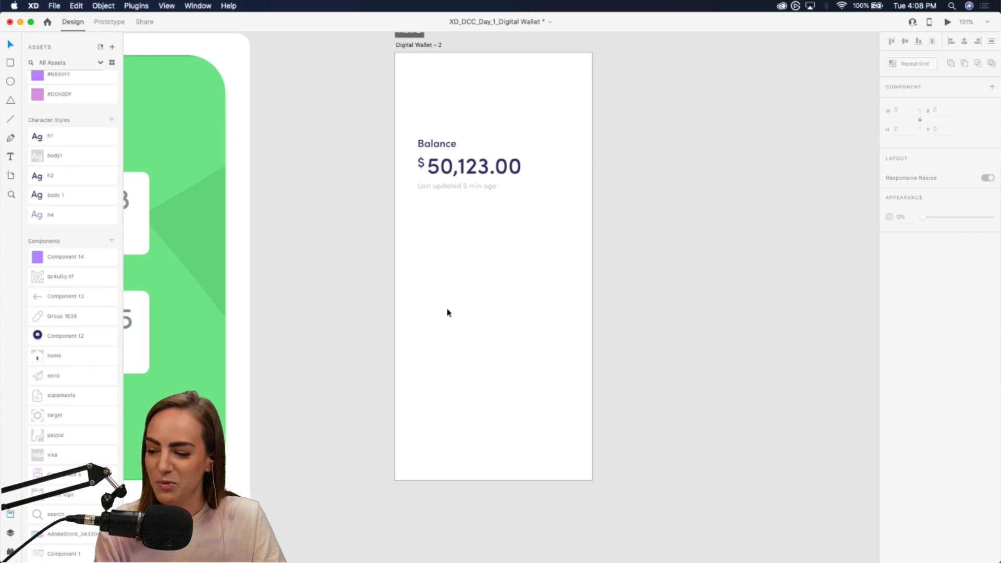
Duplicate the Balance heading below the last-updated line, left-aligned at about Y 352
scroll(448, 313, up, 5)
scroll(448, 312, up, 2)
scroll(447, 312, right, 2)
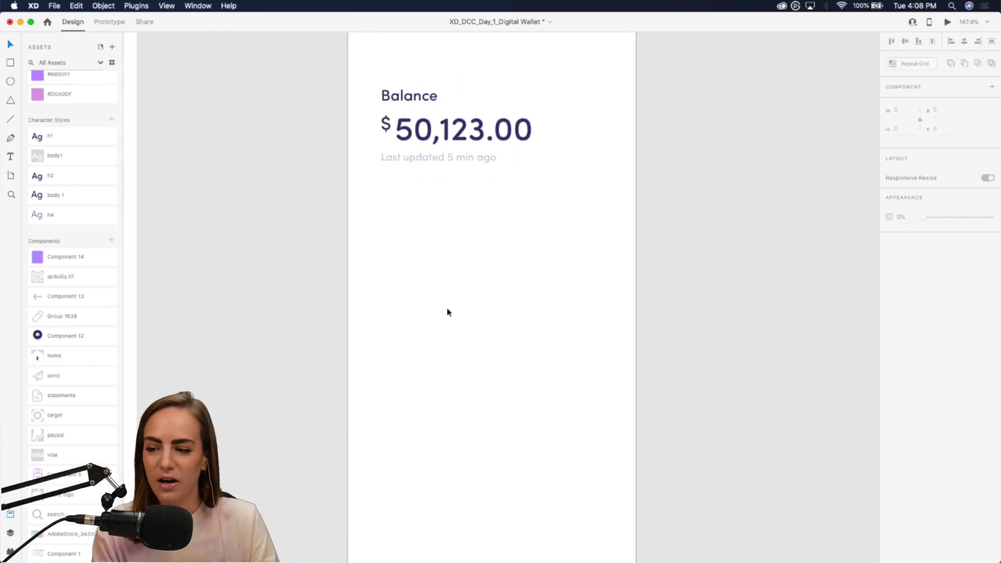
click(409, 95)
drag(410, 95, 408, 245)
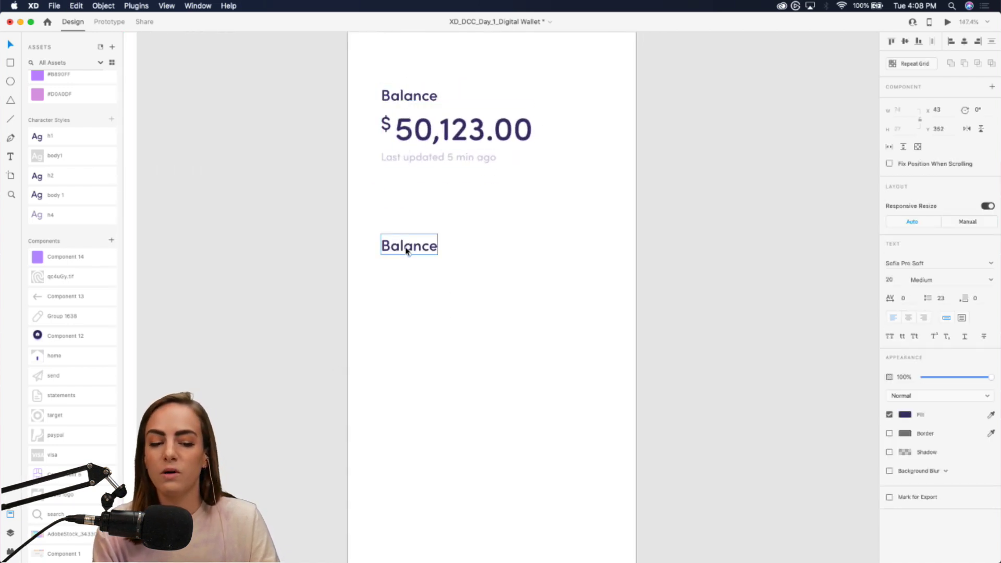
scroll(408, 248, down, 3)
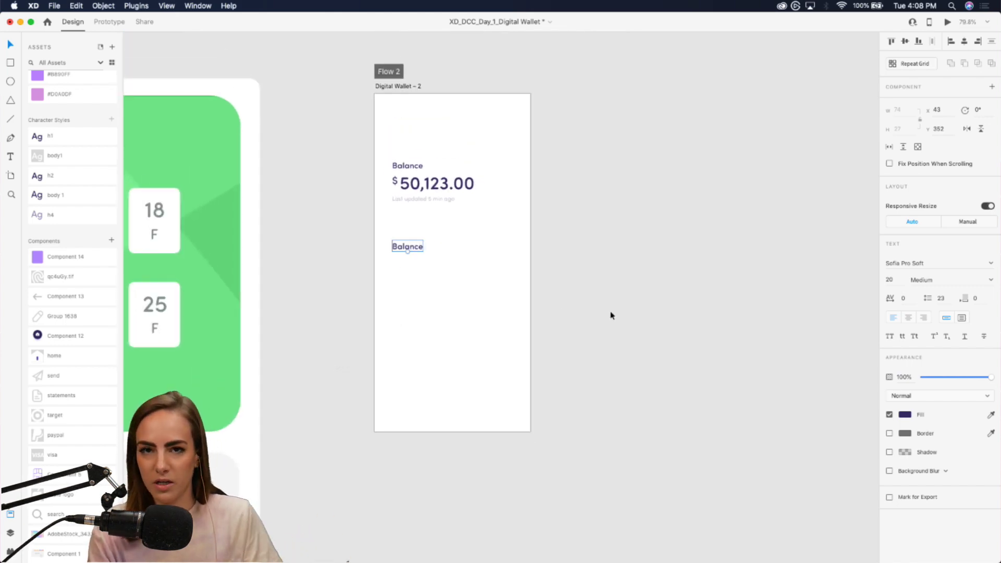
scroll(502, 292, up, 3)
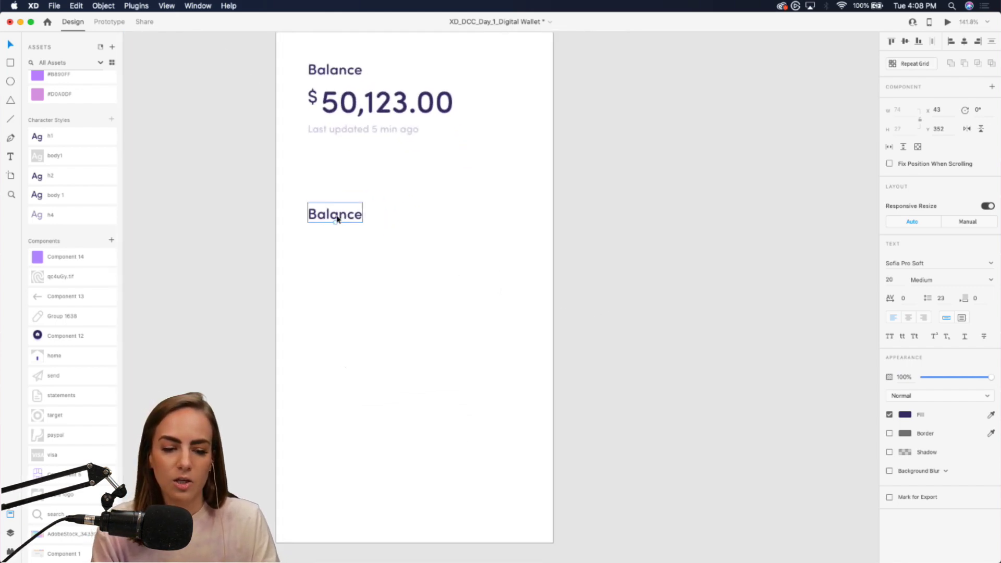
Change the lower Balance copy to "Payment Methods" and move it up closer to the balance section
double_click(337, 218)
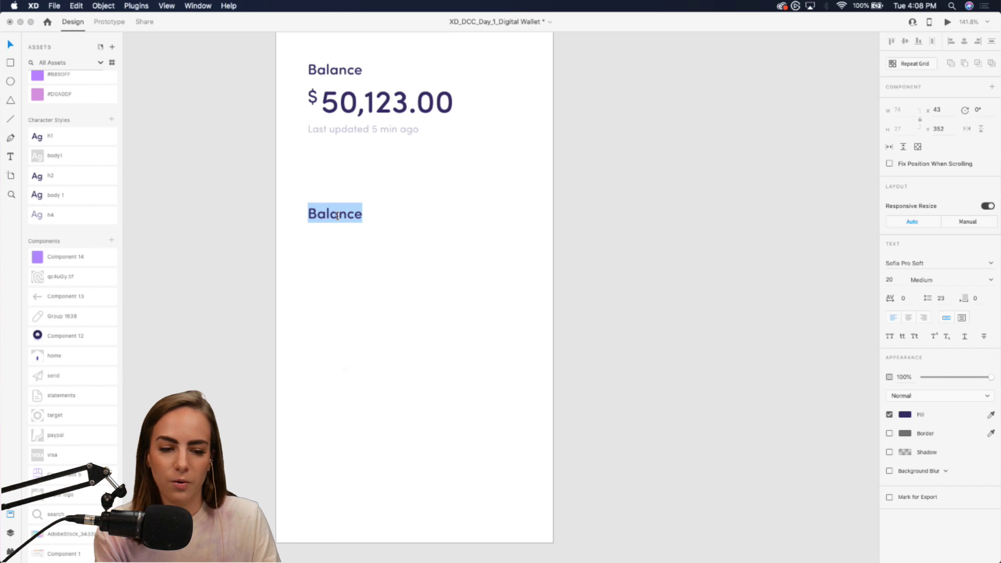
text(Payment Methods)
key(Escape)
drag(326, 215, 323, 197)
click(371, 299)
scroll(371, 299, down, 5)
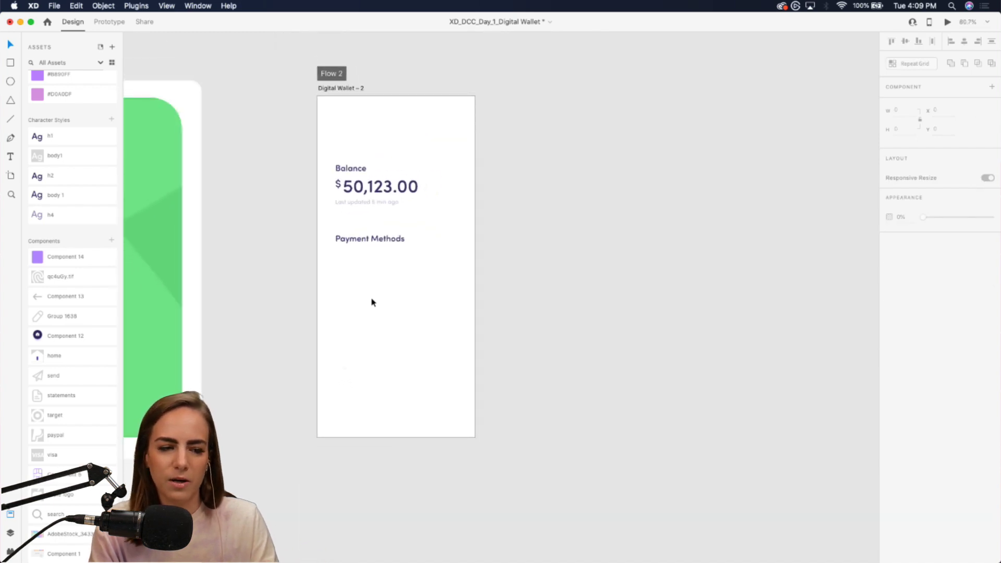
scroll(373, 302, up, 3)
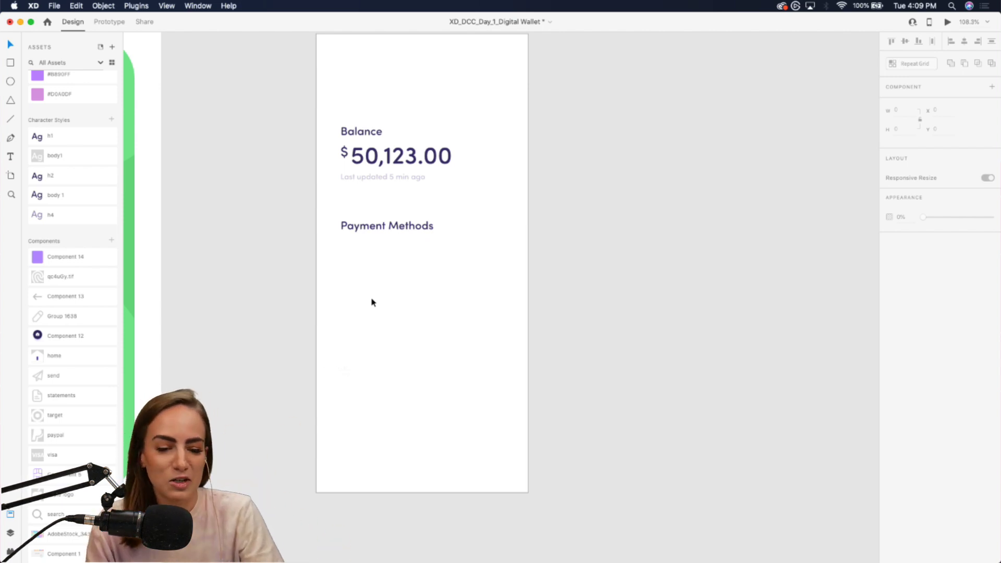
click(13, 64)
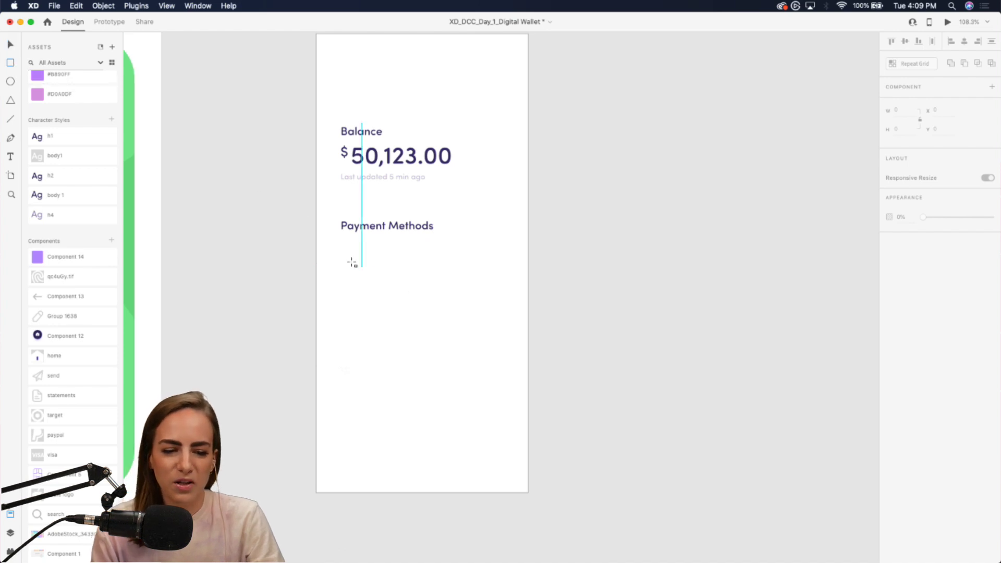
drag(341, 254, 478, 403)
key(Delete)
Place the purple Component 14 card below the Payment Methods heading, aligned to its left edge, and ungroup the component
drag(65, 257, 386, 338)
right_click(418, 324)
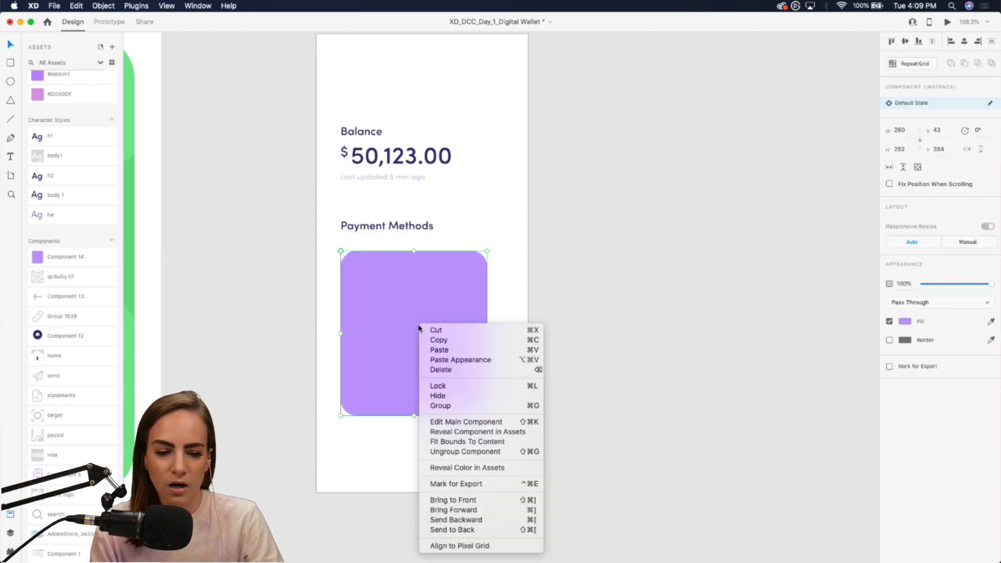
click(478, 453)
Move the purple card to about Y 378 and place the Apple logo component in its upper-left corner
scroll(436, 356, up, 5)
drag(402, 322, 401, 325)
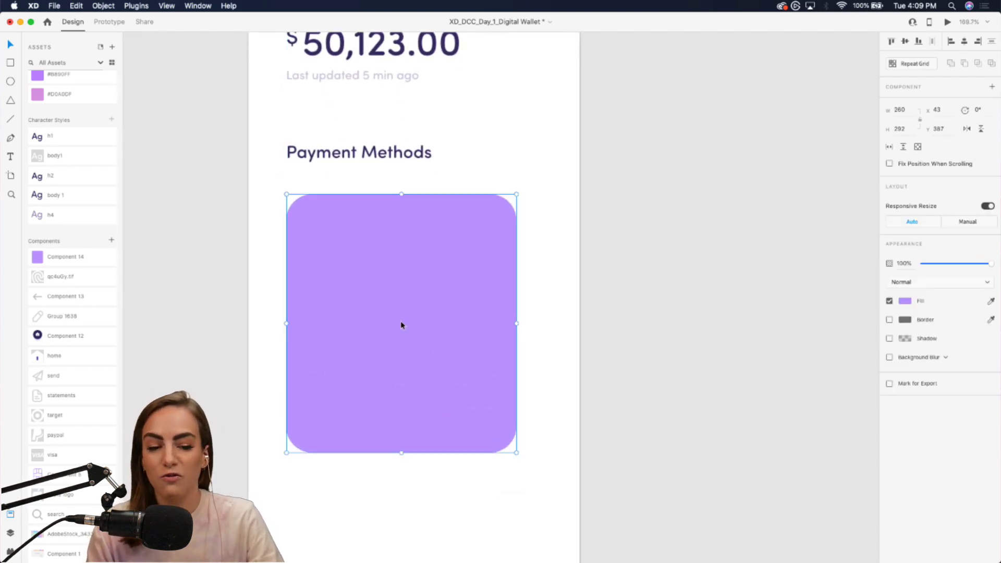
drag(401, 320, 399, 309)
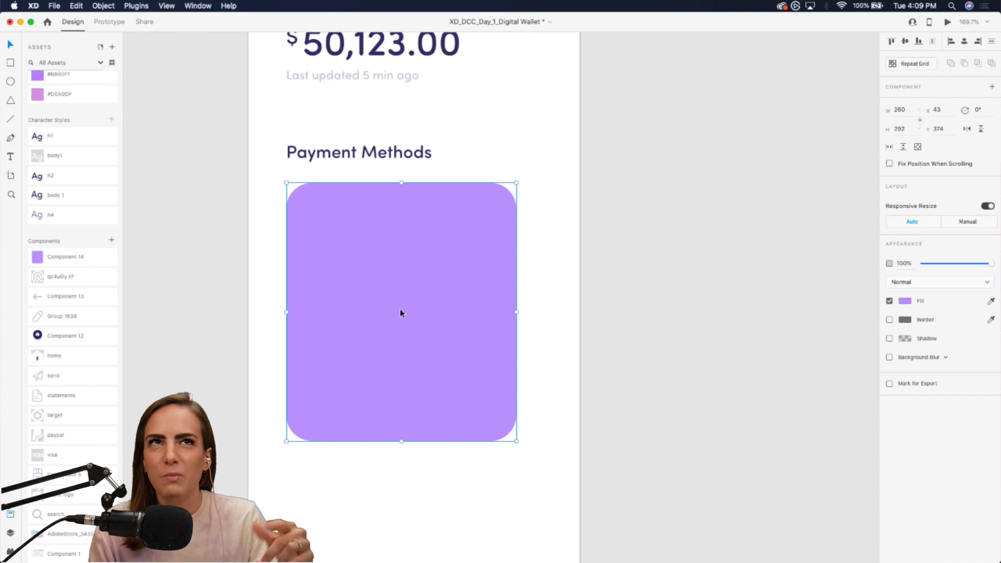
scroll(399, 309, down, 3)
drag(399, 309, 389, 303)
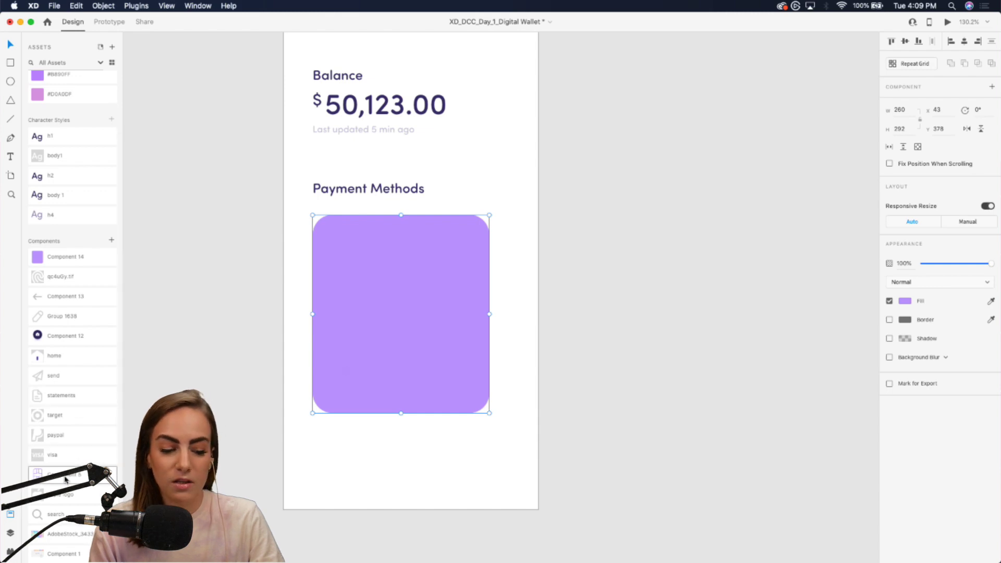
drag(183, 365, 348, 259)
click(476, 195)
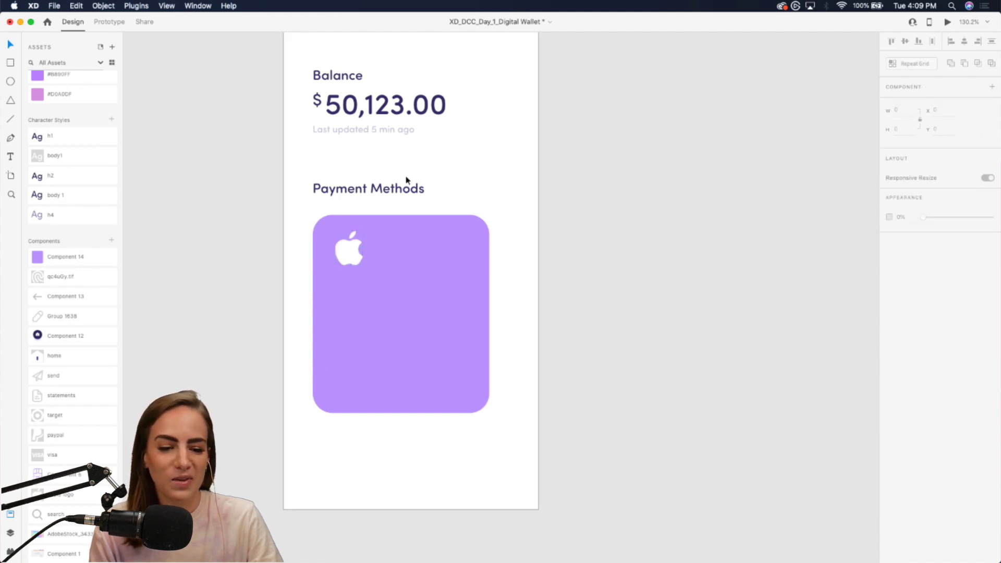
Duplicate the Payment Methods heading onto the lower part of the purple card
click(369, 187)
key(super+c)
key(super+v)
drag(384, 221, 387, 344)
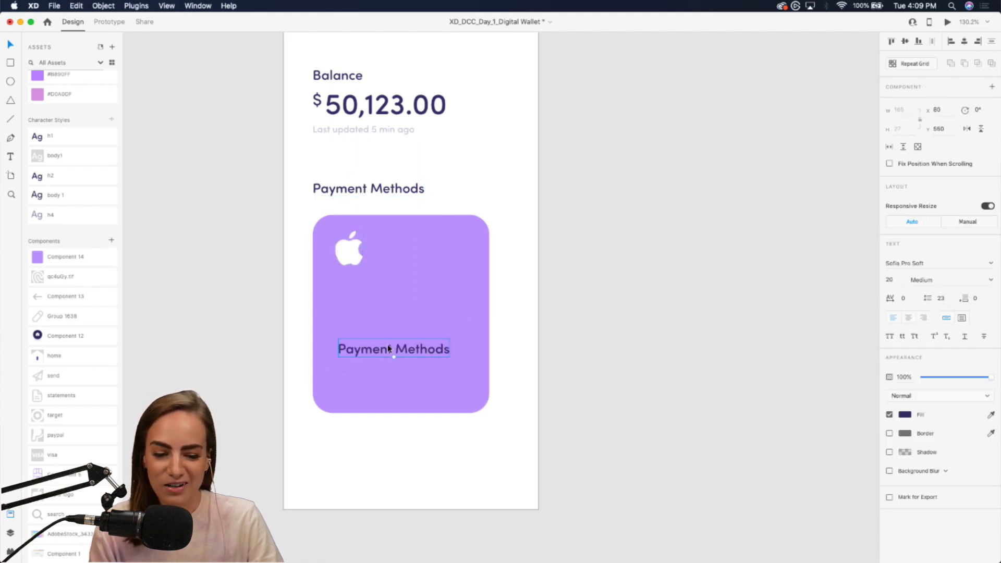
Change the text on the card to "$125.00" and left-align it with the Apple logo at X 76
double_click(386, 346)
text($125.00)
key(Escape)
drag(364, 344, 361, 365)
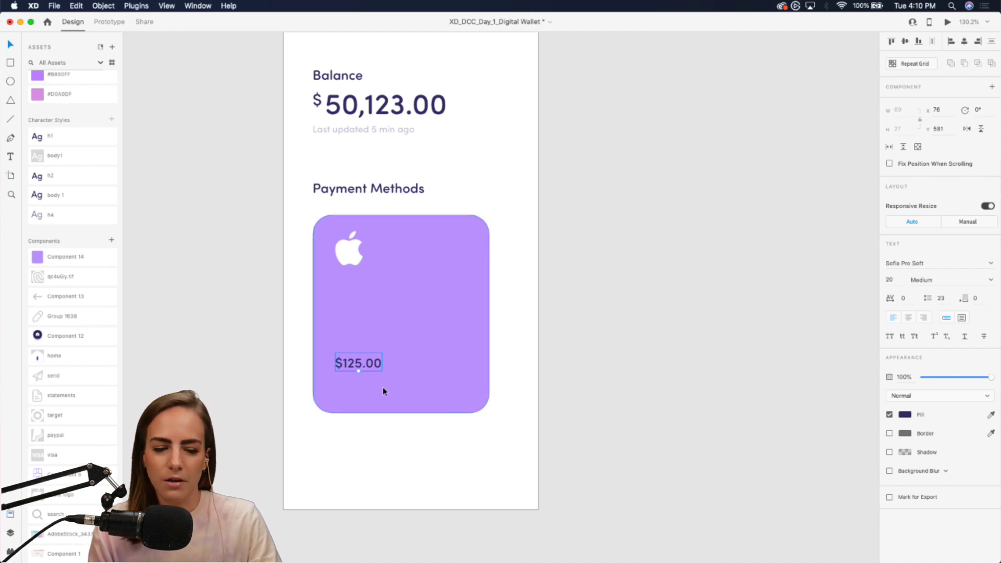
Apply the white body1 character style to the $125.00 amount and move it up to about Y 574
click(65, 158)
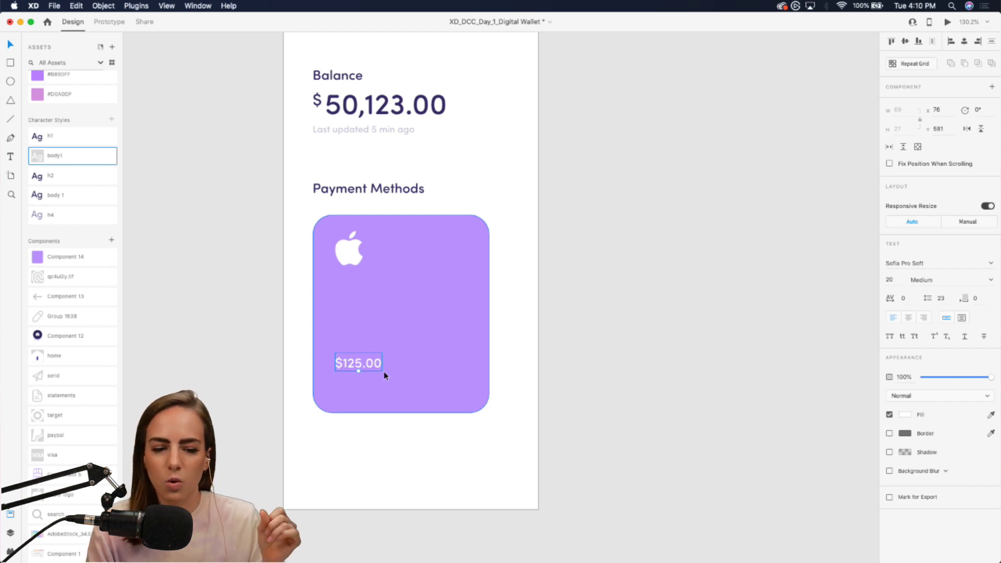
click(364, 367)
drag(364, 366, 365, 362)
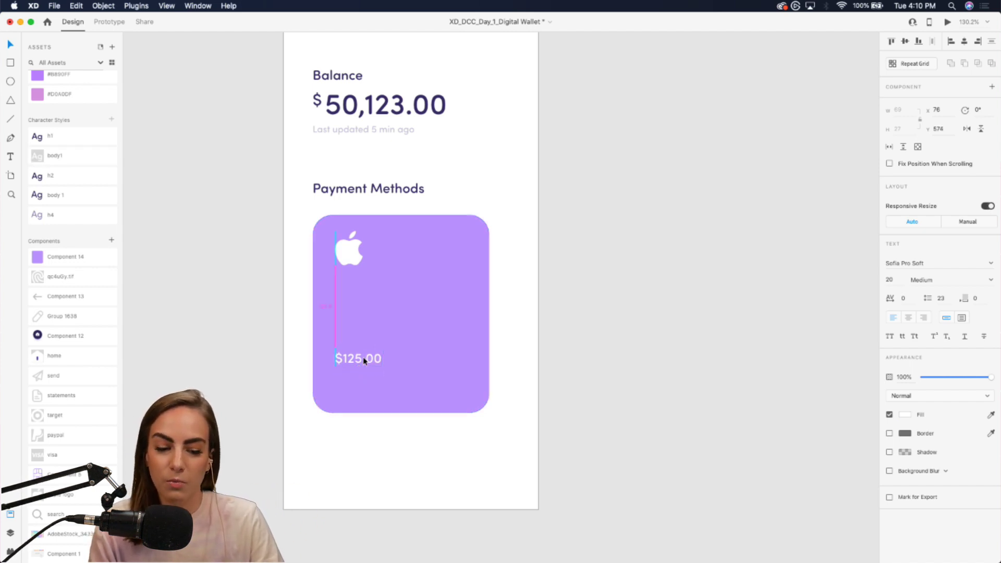
click(367, 456)
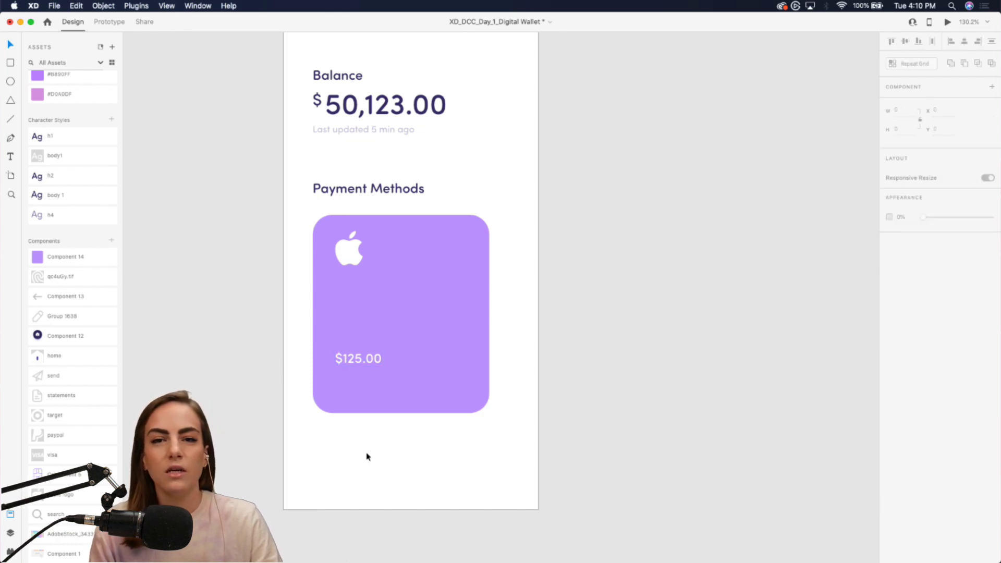
Draw a small borderless white circle below the $125.00 amount, left-aligned with it and about 7 px in diameter
scroll(367, 457, up, 5)
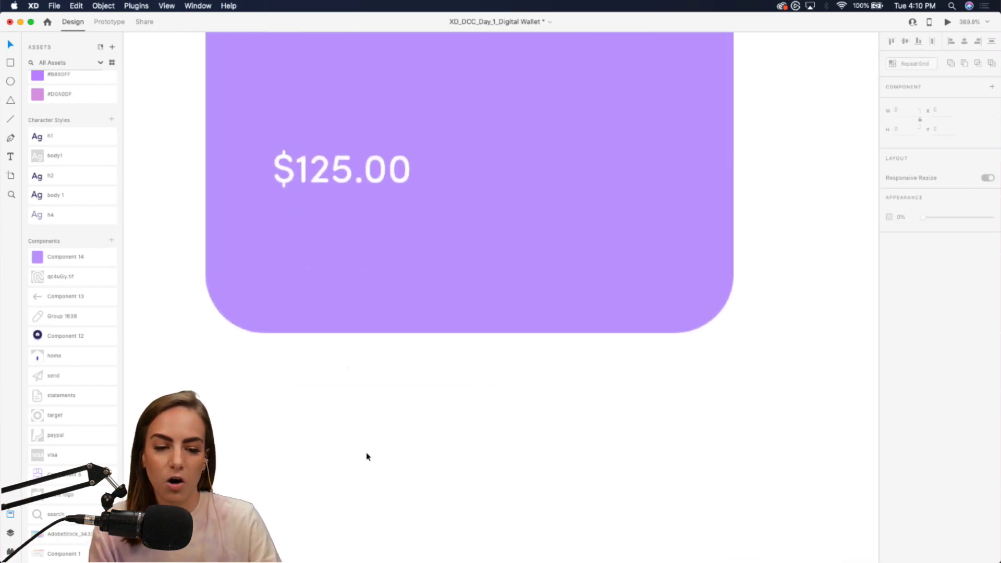
scroll(367, 457, up, 1)
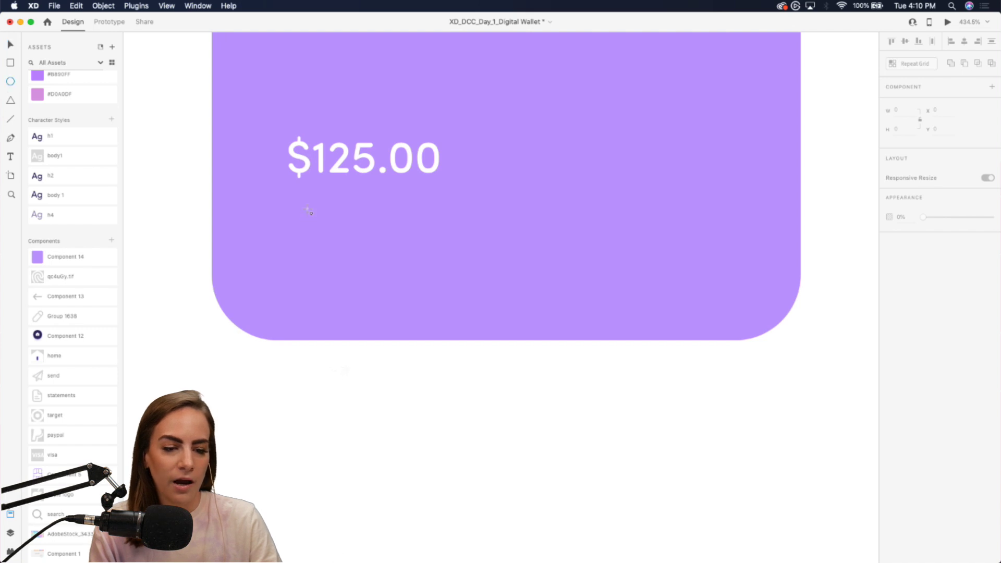
scroll(311, 212, up, 1)
drag(285, 228, 311, 256)
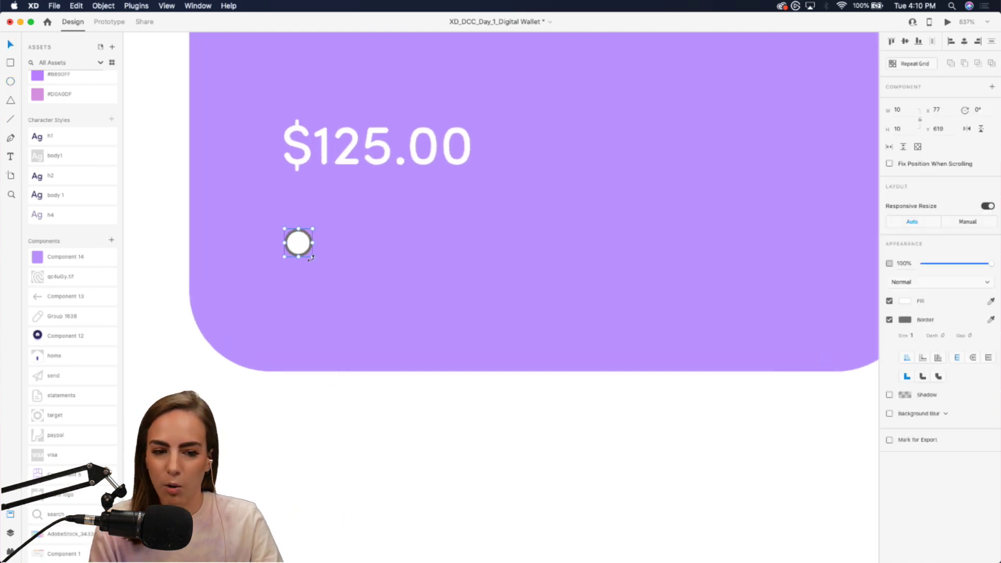
key(Escape)
click(305, 249)
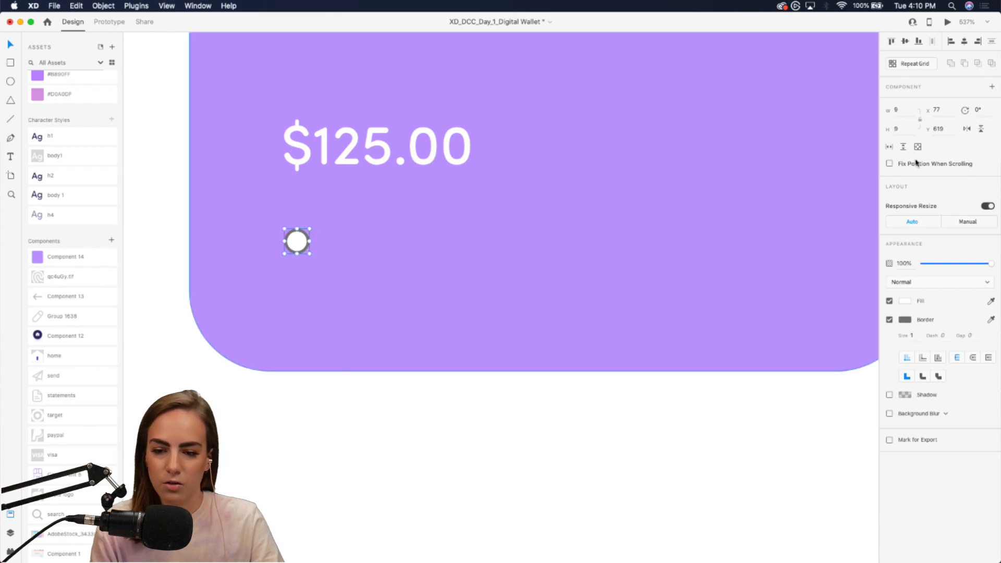
click(889, 319)
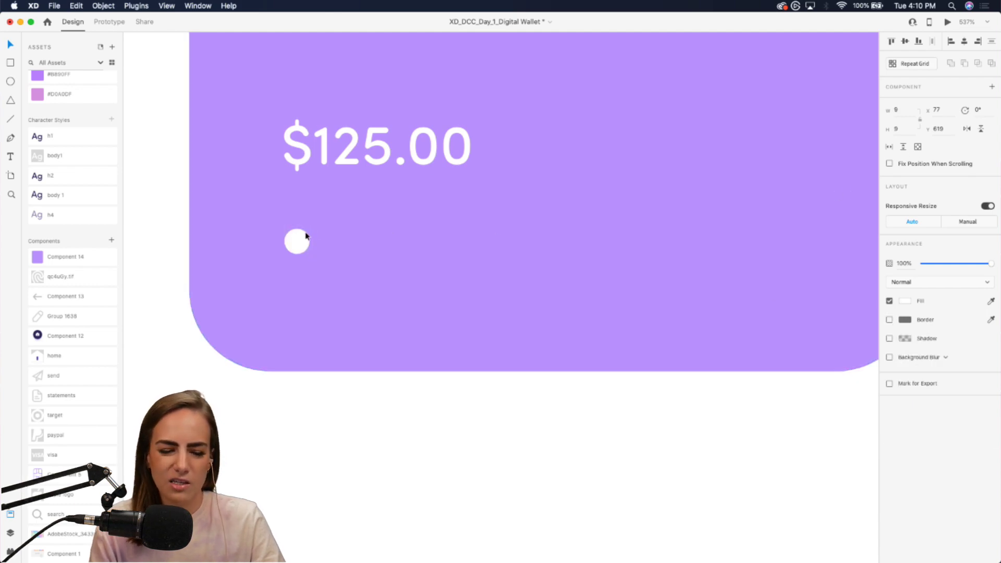
drag(311, 254, 299, 246)
Turn the white circle into a Repeat Grid that forms a horizontal row of four dots
scroll(298, 246, up, 5)
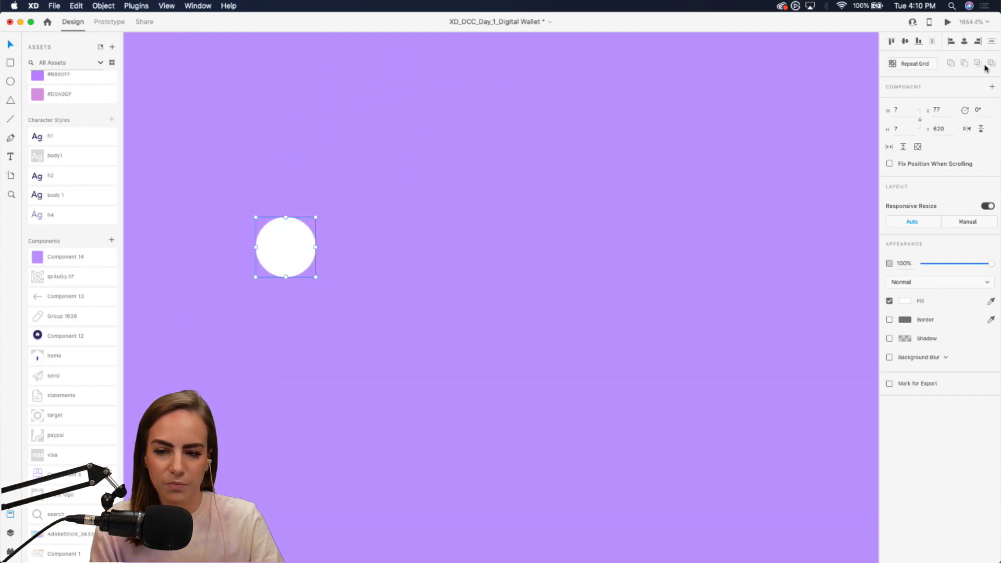
click(913, 63)
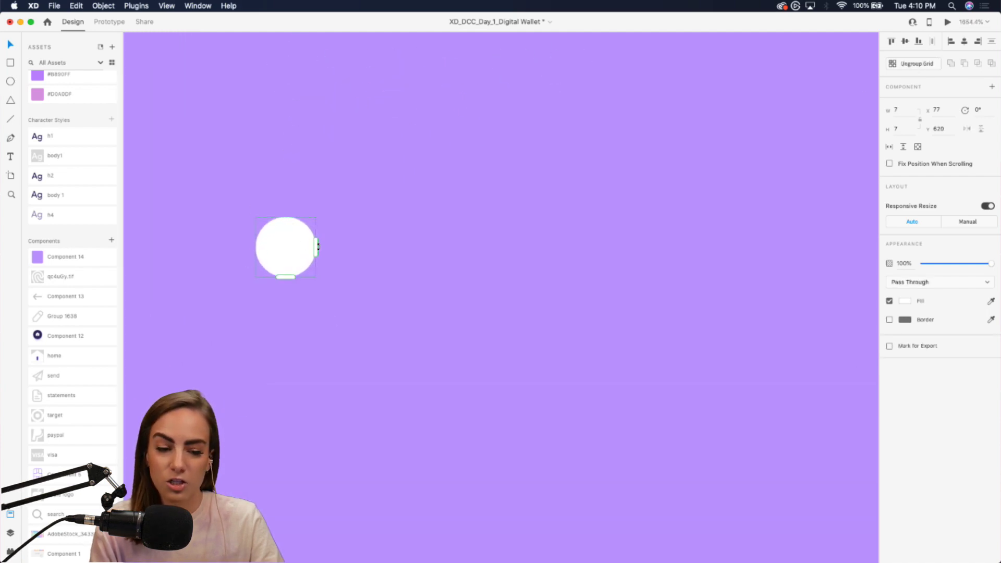
drag(317, 246, 654, 247)
scroll(655, 250, down, 3)
drag(441, 253, 560, 253)
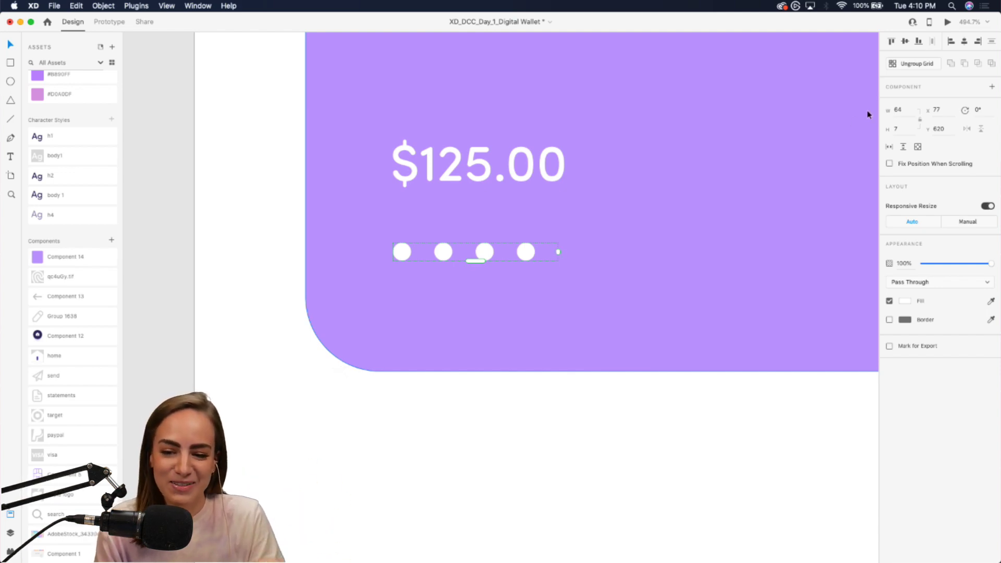
click(920, 63)
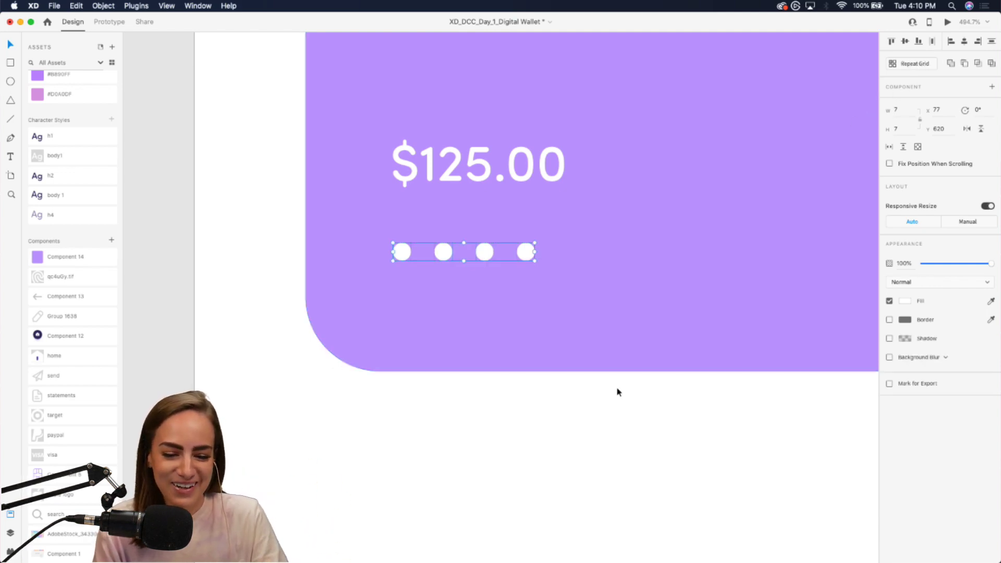
scroll(617, 386, down, 5)
scroll(616, 386, up, 5)
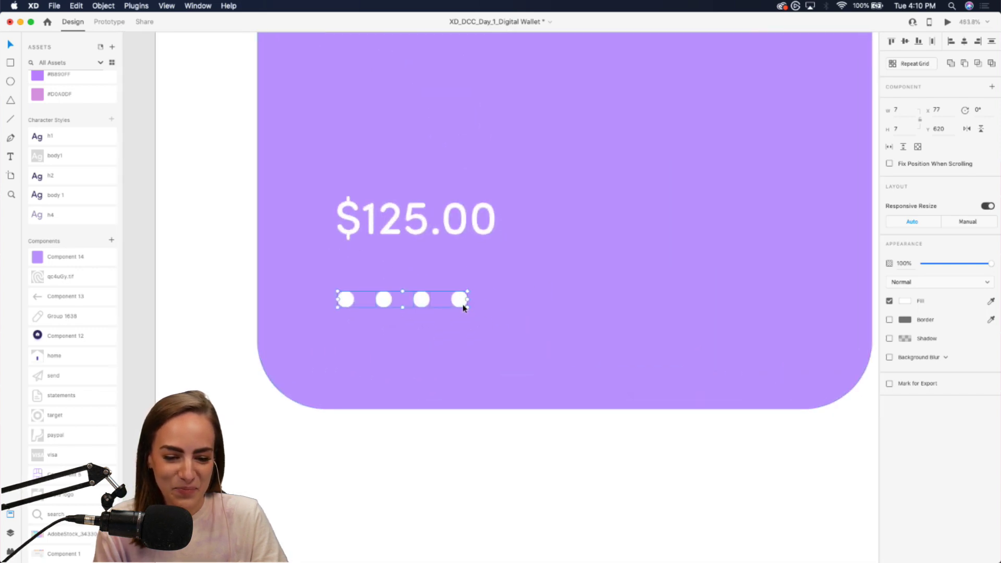
key(super+r)
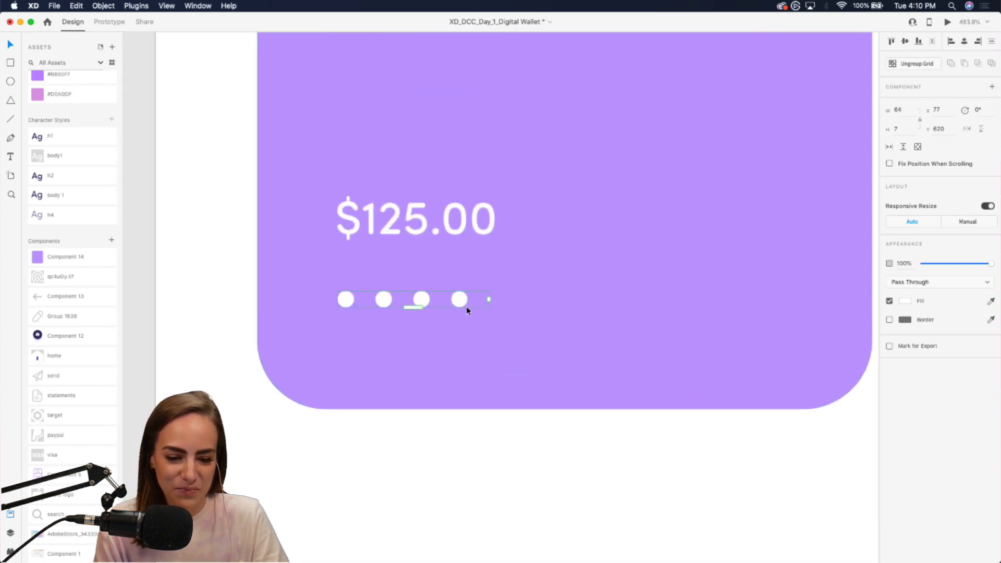
Shrink the dots in the grid to 6 px and narrow the spacing between them
double_click(345, 298)
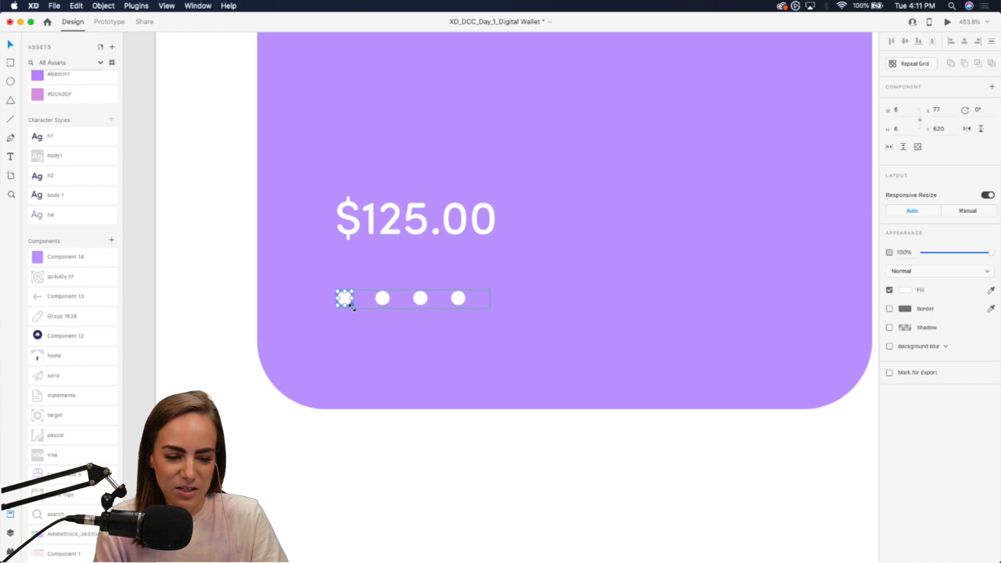
key(Escape)
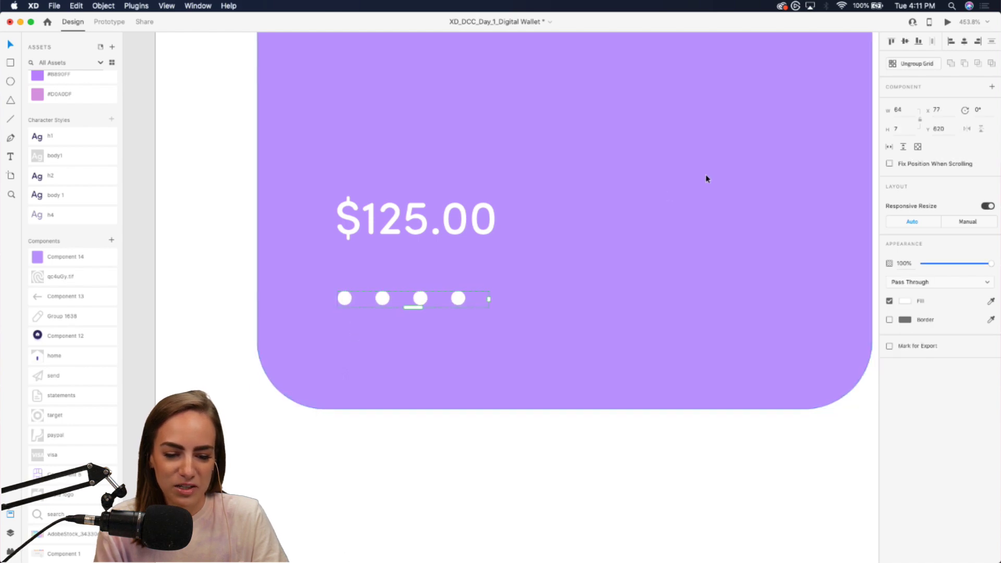
drag(369, 298, 364, 297)
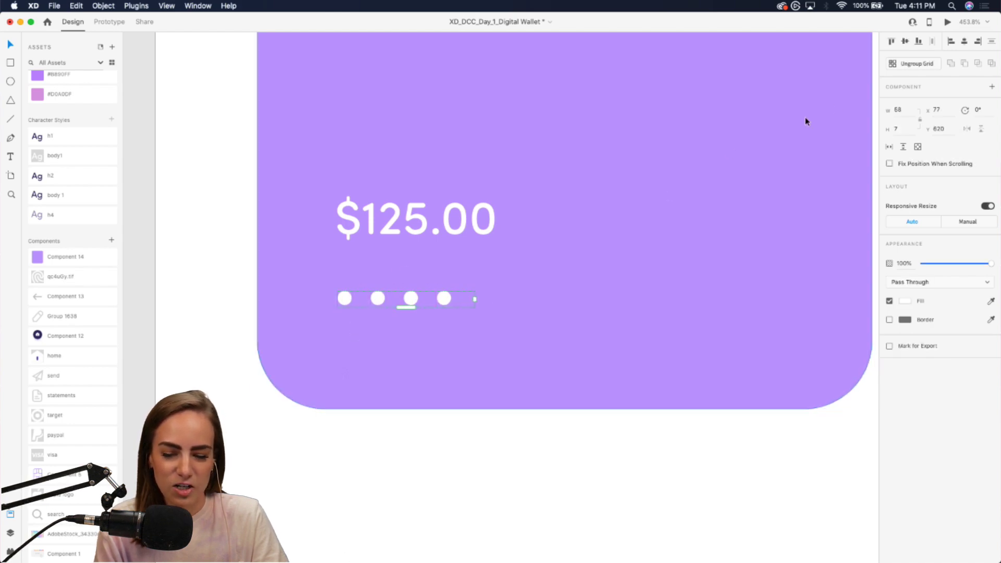
Convert the dot grid into a plain group and repeat it horizontally as three sets of four with a narrower gap
click(907, 64)
key(super+g)
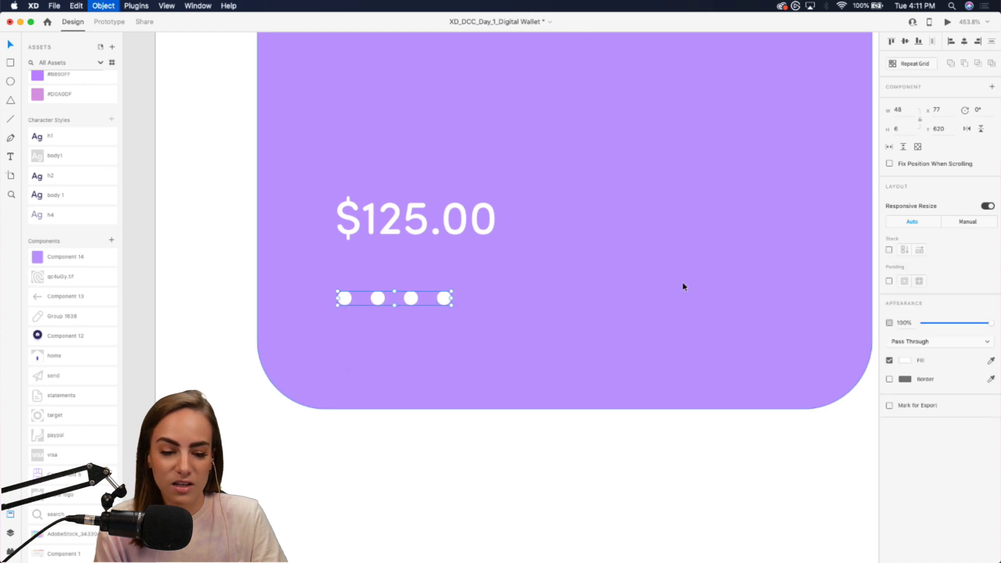
click(894, 63)
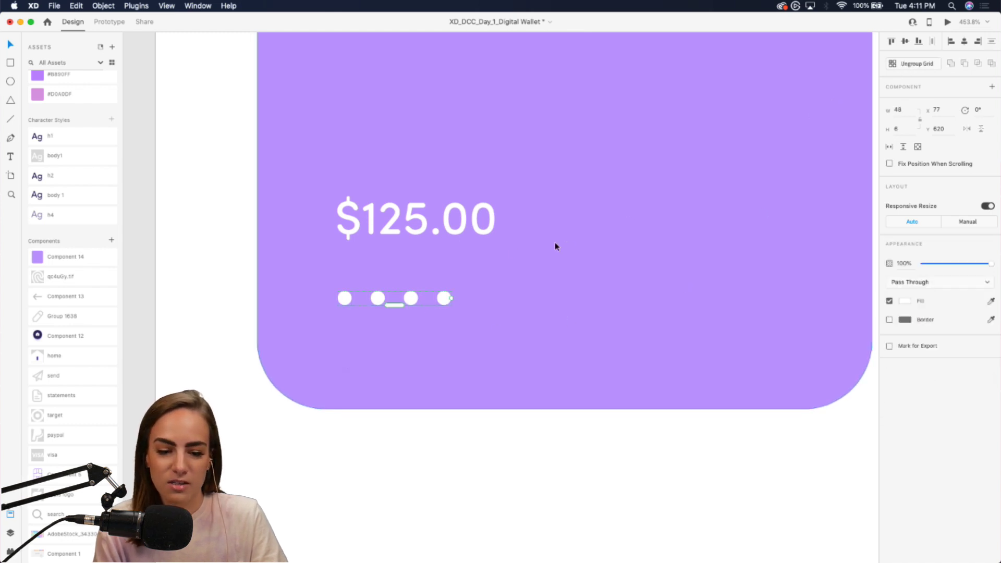
drag(451, 298, 747, 314)
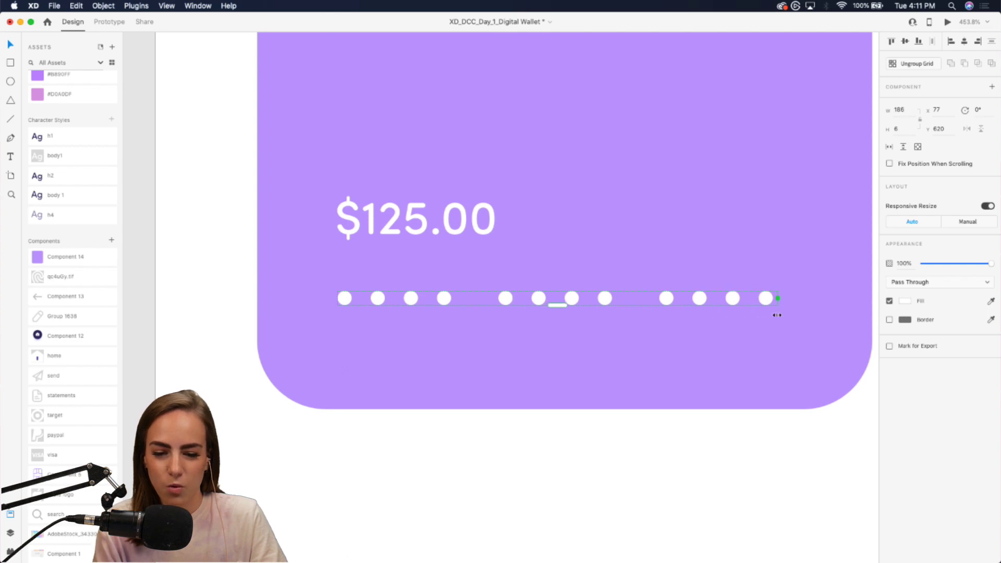
drag(637, 300, 624, 300)
Duplicate the $125.00 text to the end of the dot row and replace it with the placeholder last four card digits
scroll(621, 299, down, 1)
click(620, 299)
key(super+minus)
scroll(569, 313, right, 3)
click(344, 274)
key(Return)
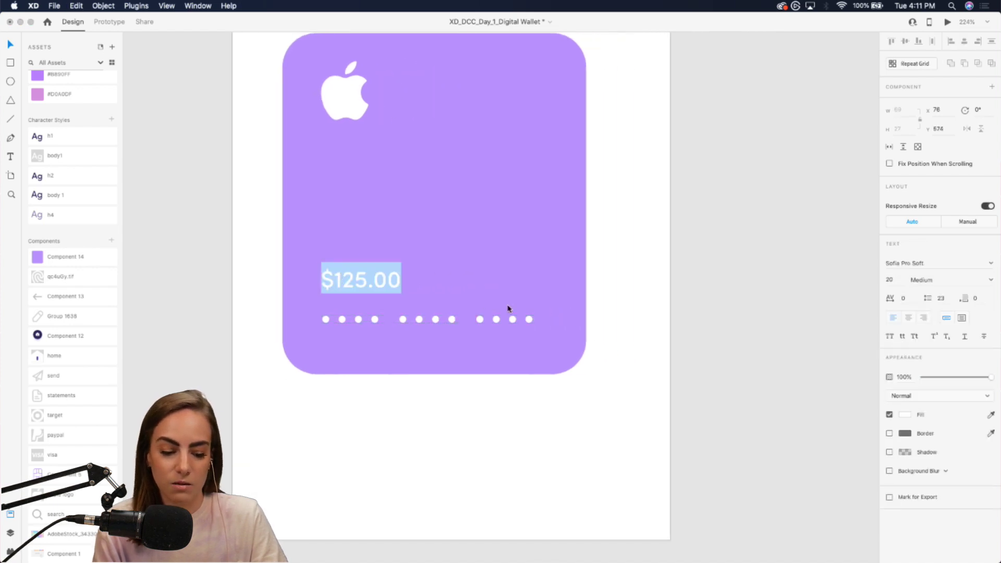
key(Escape)
drag(340, 282, 566, 324)
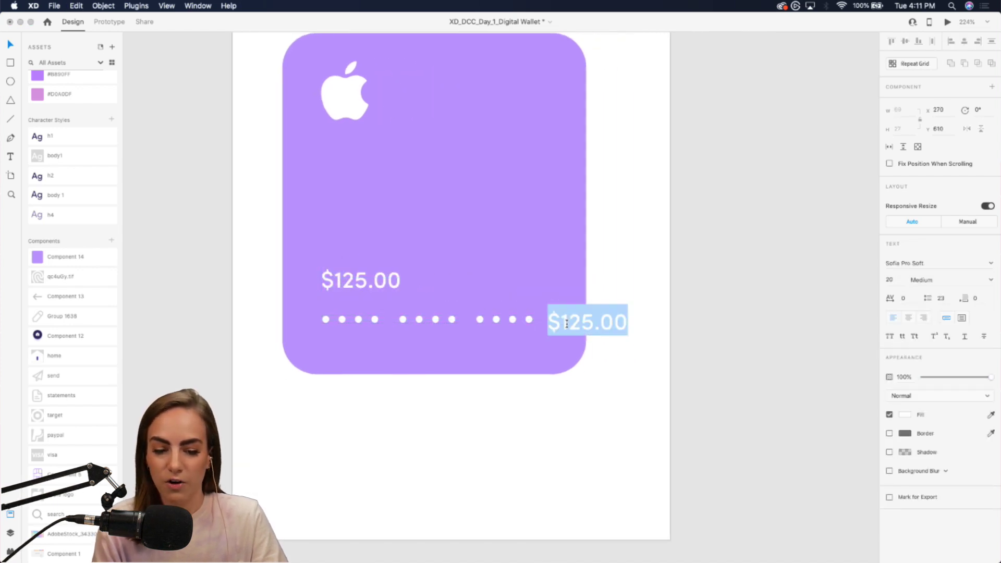
text(1234)
key(Escape)
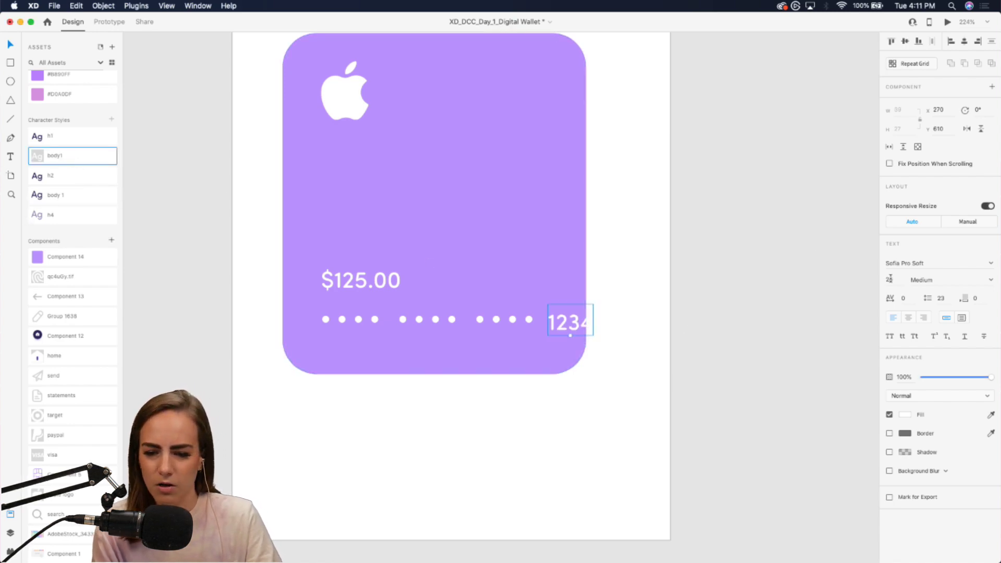
Reduce the card digits' font size to 14 and move them to about X 252, Y 611
key(Down)
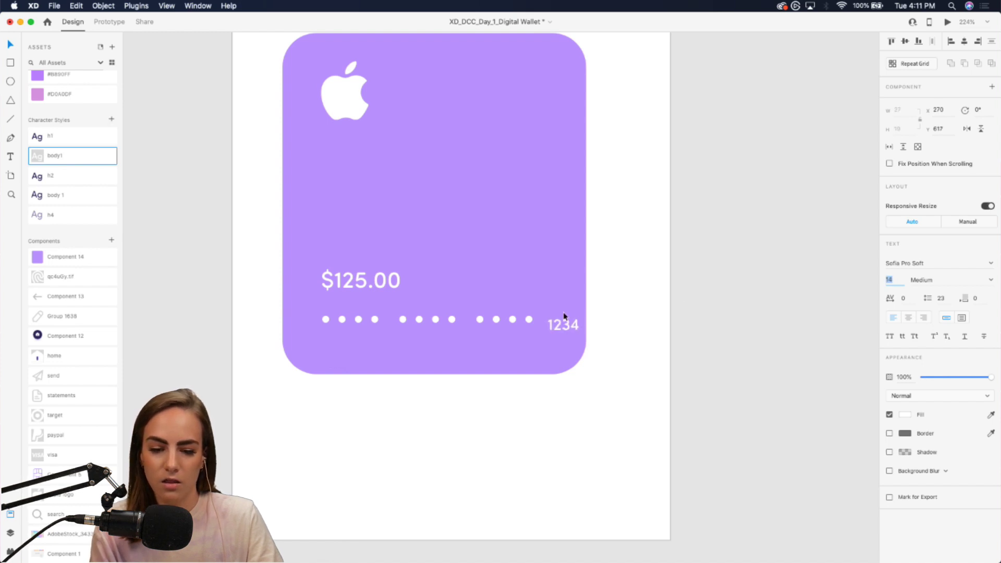
drag(563, 327, 551, 323)
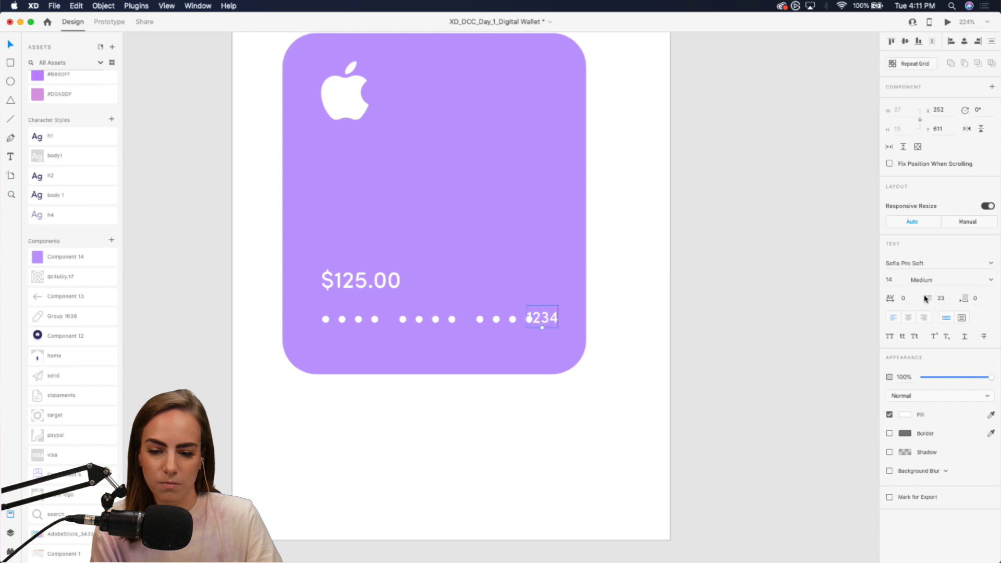
scroll(477, 252, up, 5)
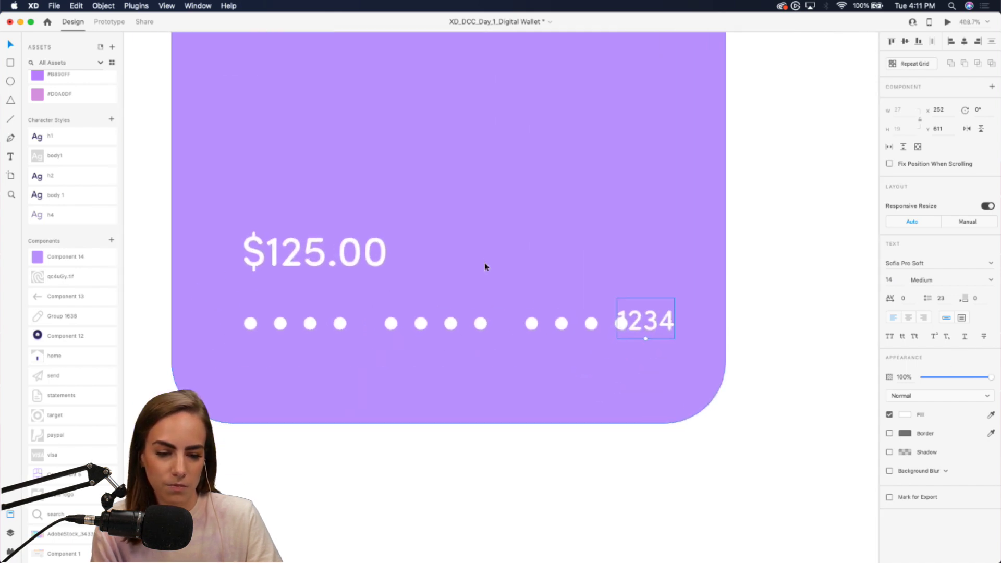
Ungroup the dot grid, narrow the dot row to clear the card digits, and group the row with the digits
click(530, 328)
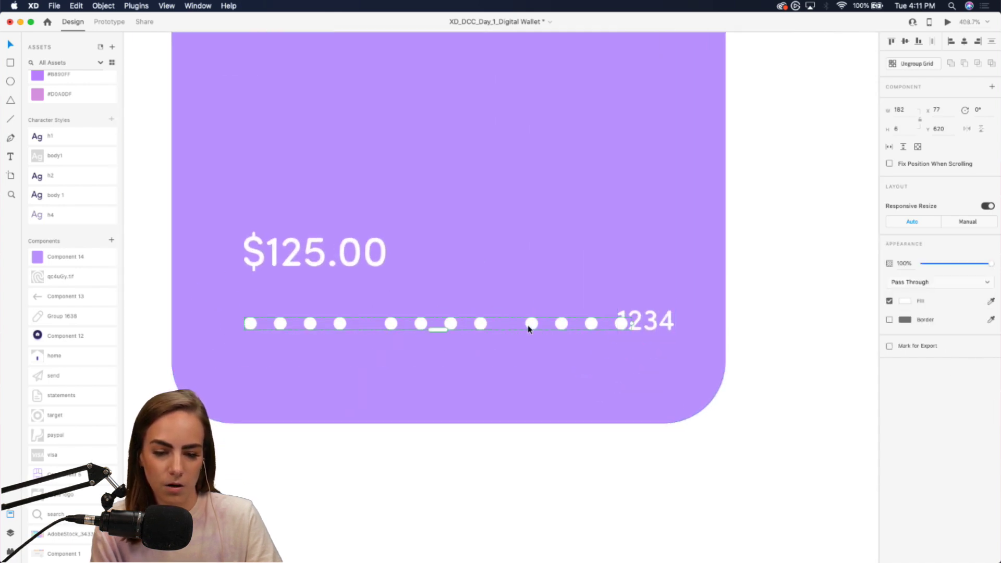
click(905, 65)
drag(616, 329, 641, 332)
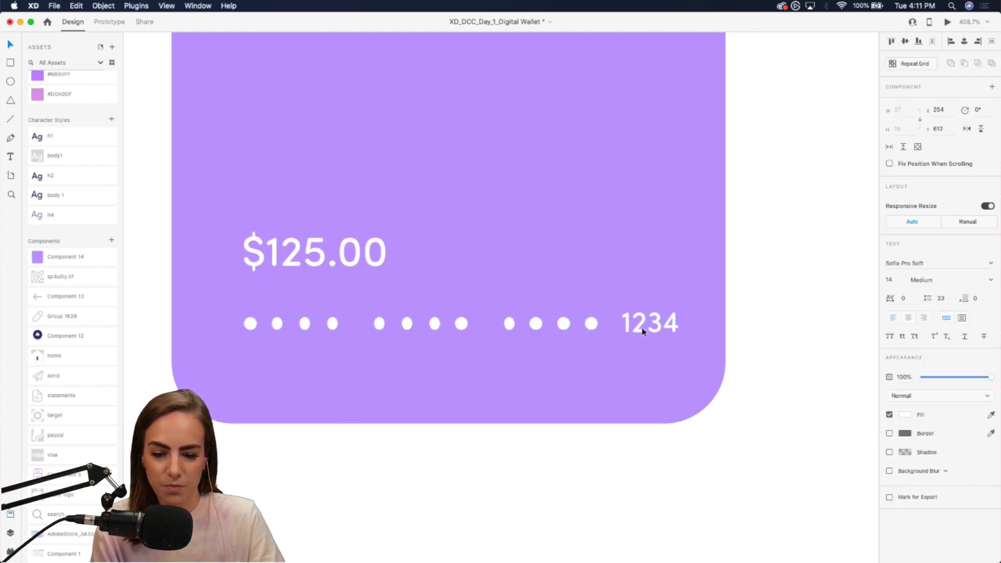
shift+click(593, 327)
key(super+g)
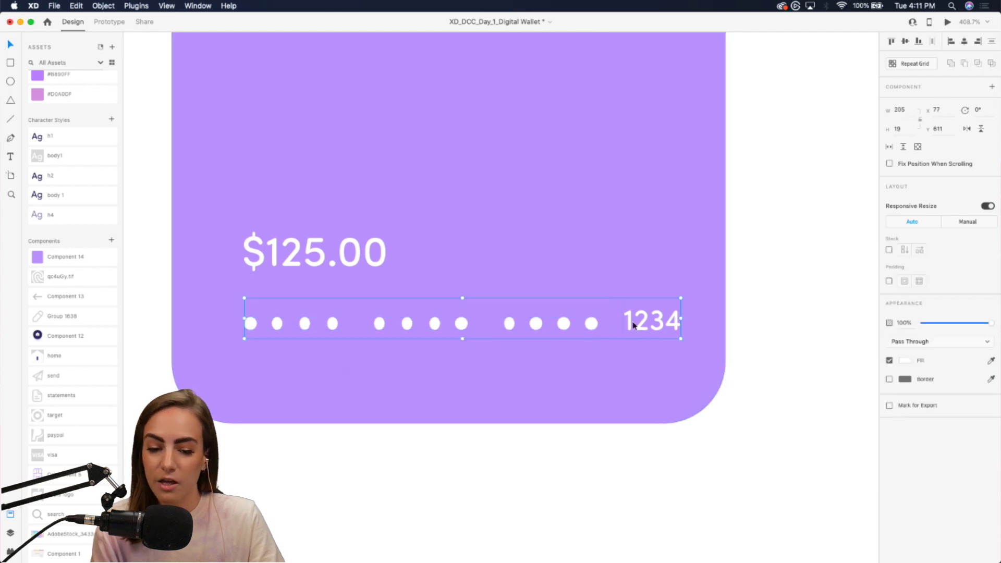
Shift the amount and card number row left to about X 71 and line up the Apple logo with their left edge
scroll(521, 295, down, 5)
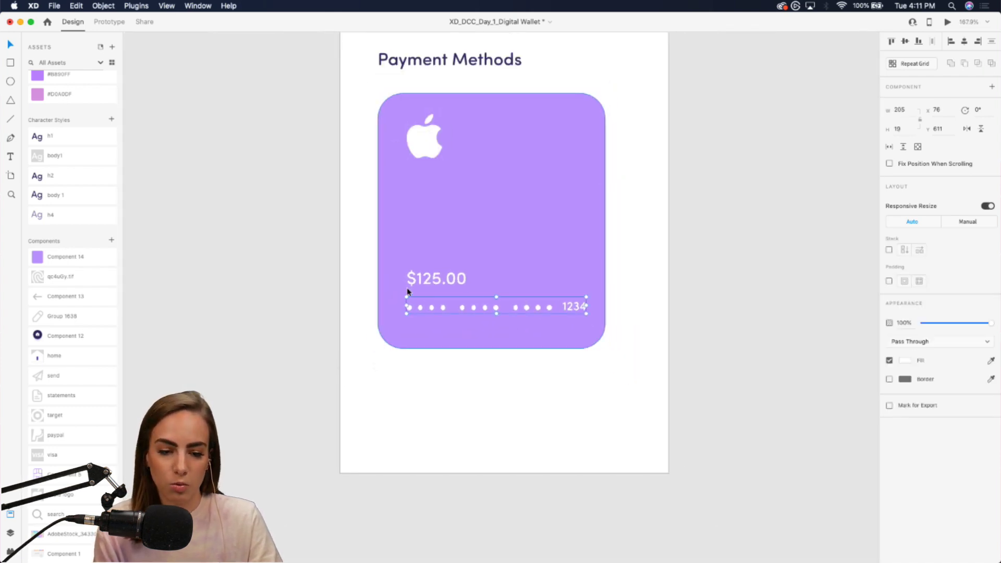
shift+click(428, 283)
drag(429, 283, 432, 280)
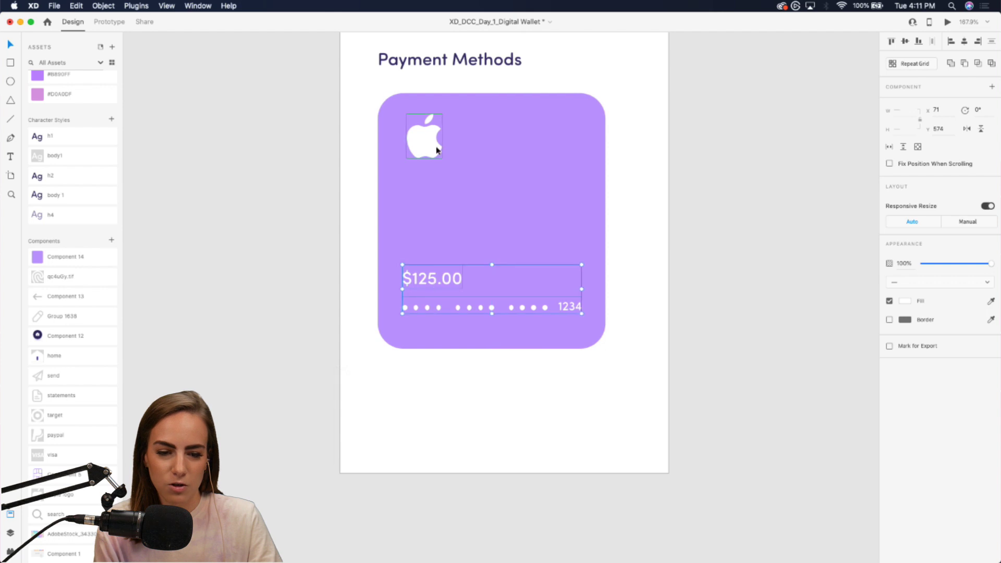
drag(436, 151, 429, 145)
click(320, 222)
Place the card chip icon component on the pasteboard beside the wallet artboard
scroll(320, 223, down, 3)
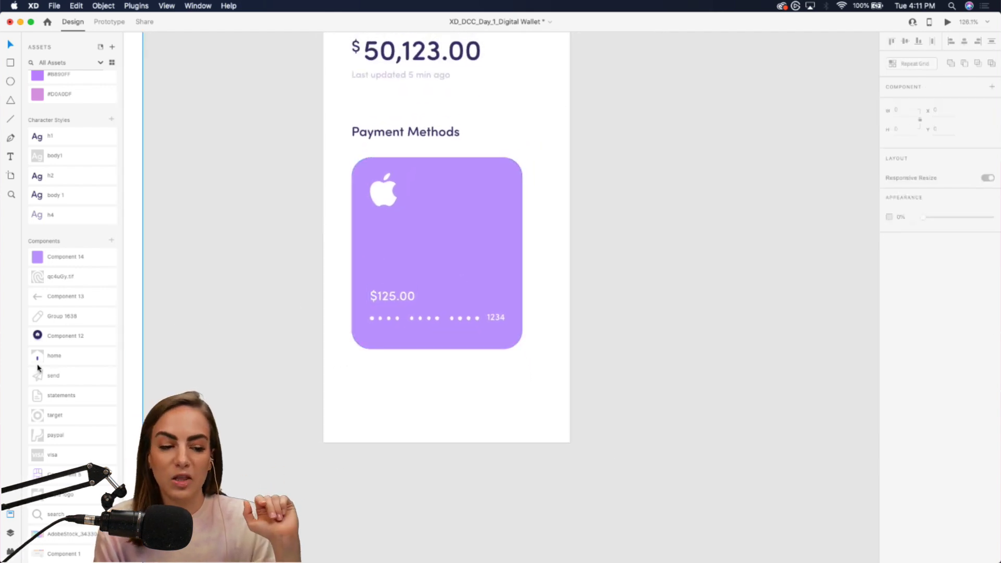
scroll(64, 379, down, 1)
scroll(64, 379, up, 1)
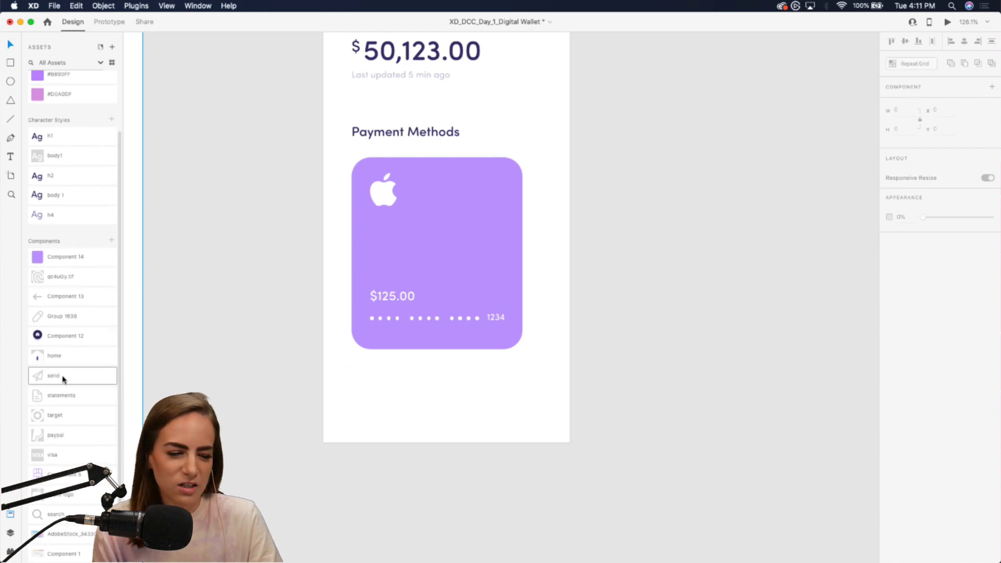
drag(50, 478, 462, 226)
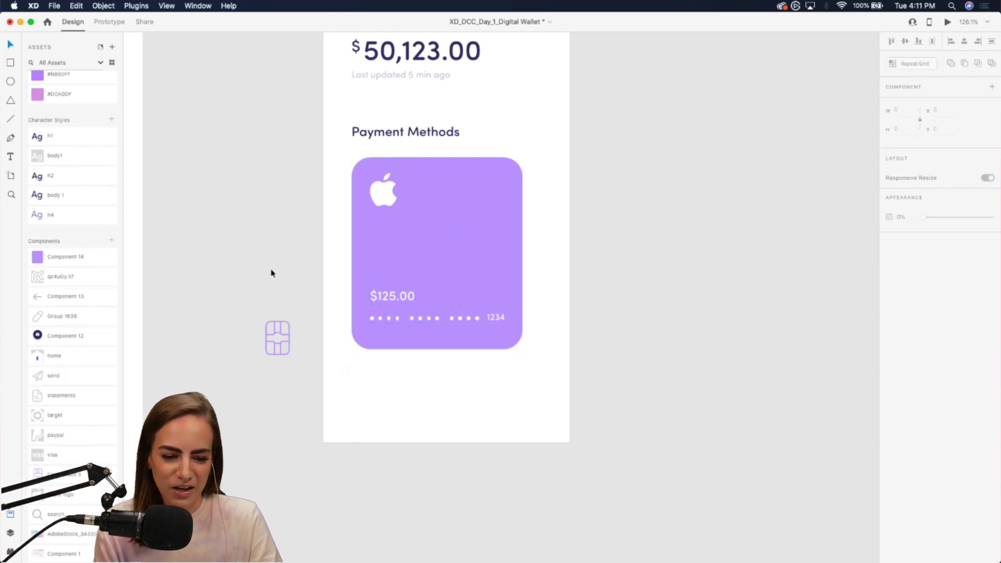
scroll(271, 272, up, 3)
scroll(445, 228, down, 5)
scroll(440, 203, up, 4)
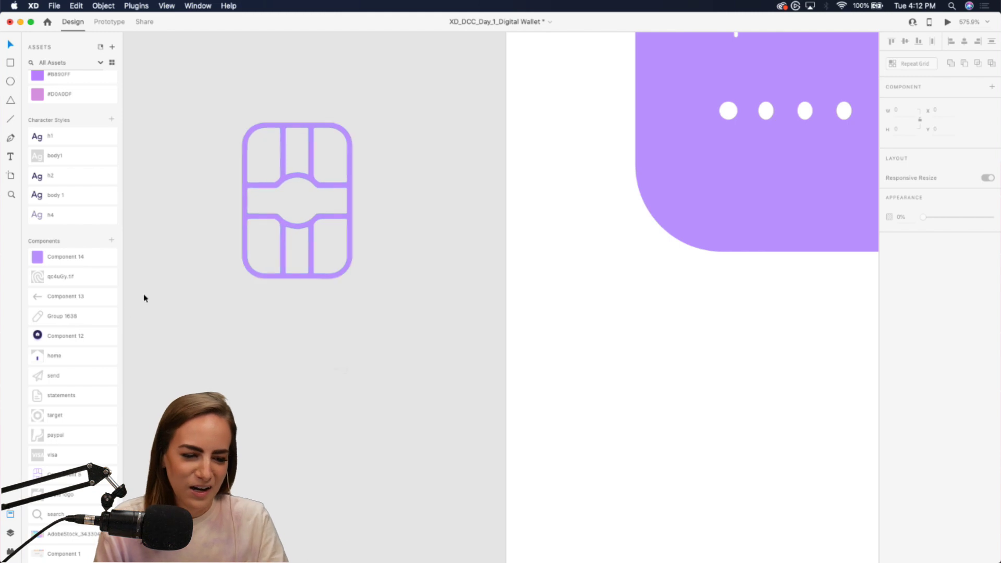
scroll(207, 389, left, 3)
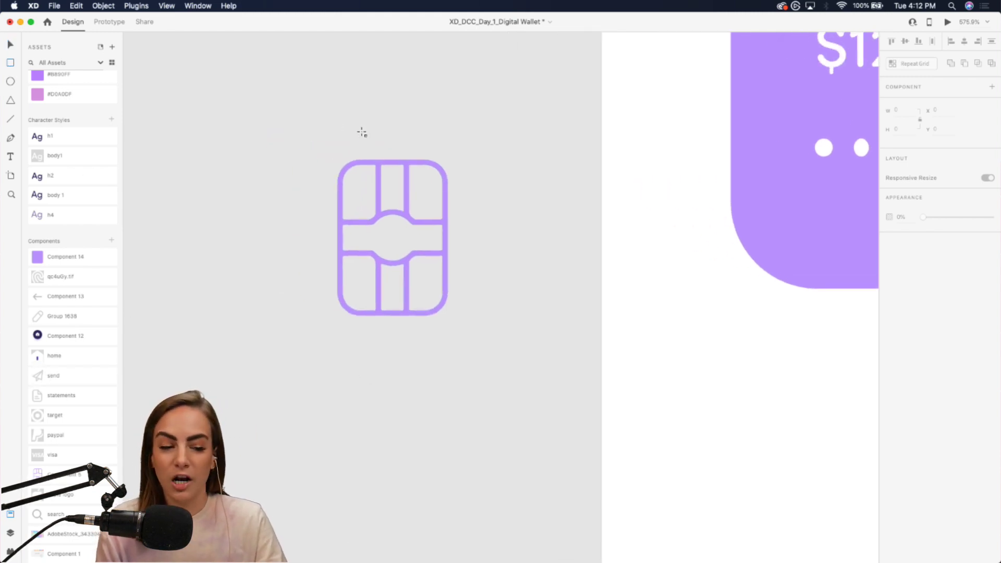
scroll(68, 393, down, 1)
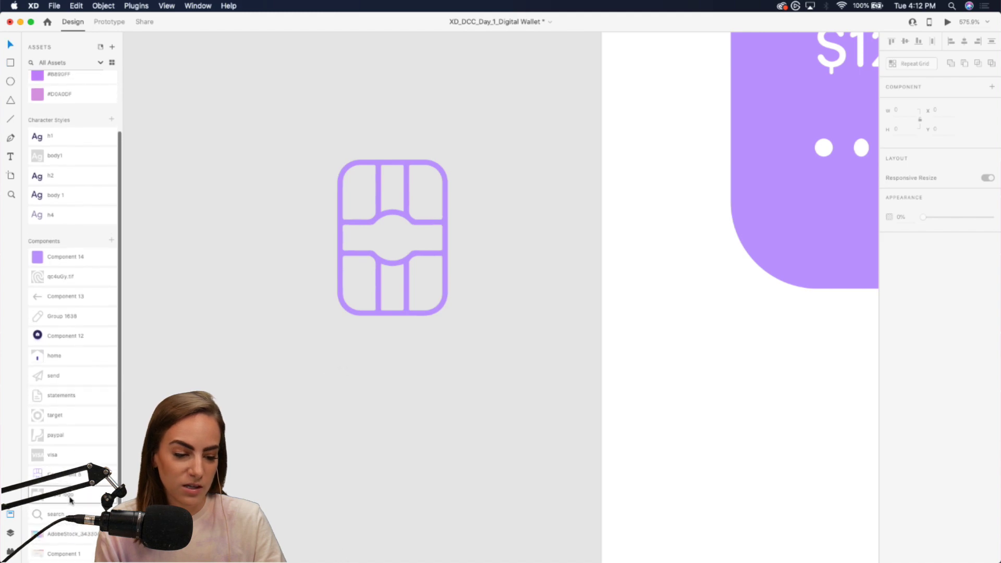
Place the holographic AdobeStock image component on the pasteboard beside the artboard, positioned behind the chip icon
drag(53, 537, 420, 416)
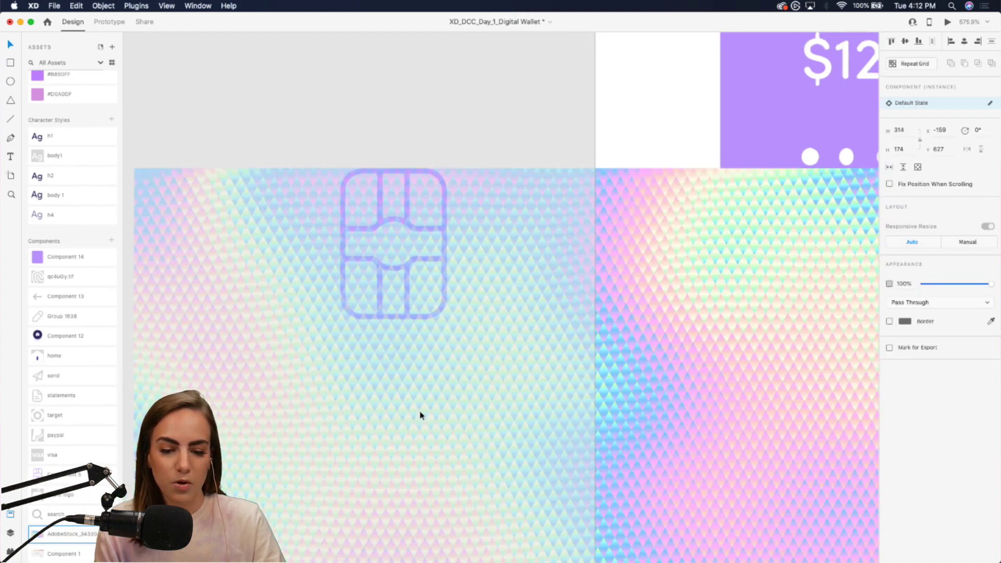
scroll(421, 416, down, 5)
drag(519, 390, 339, 357)
scroll(339, 358, up, 5)
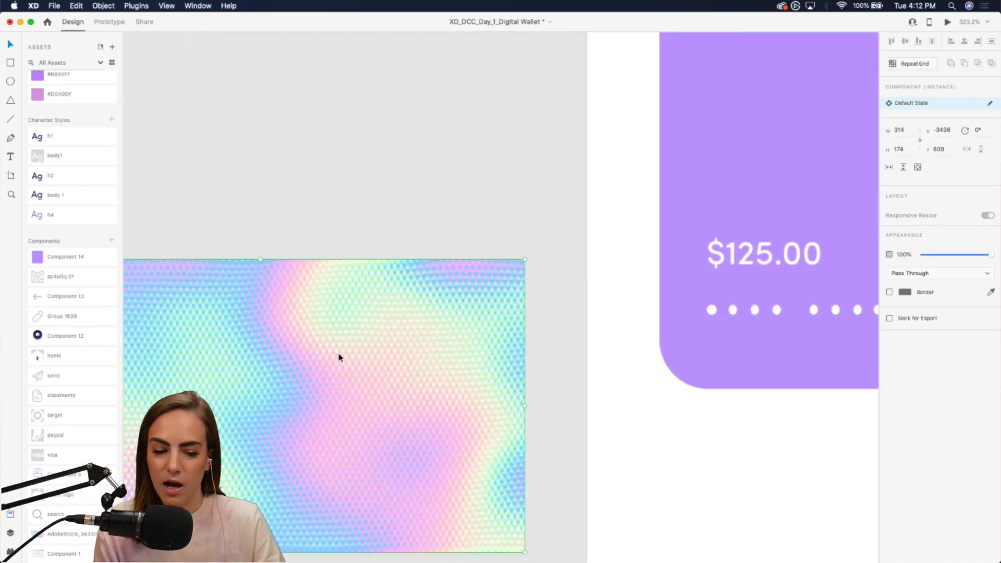
scroll(339, 357, up, 3)
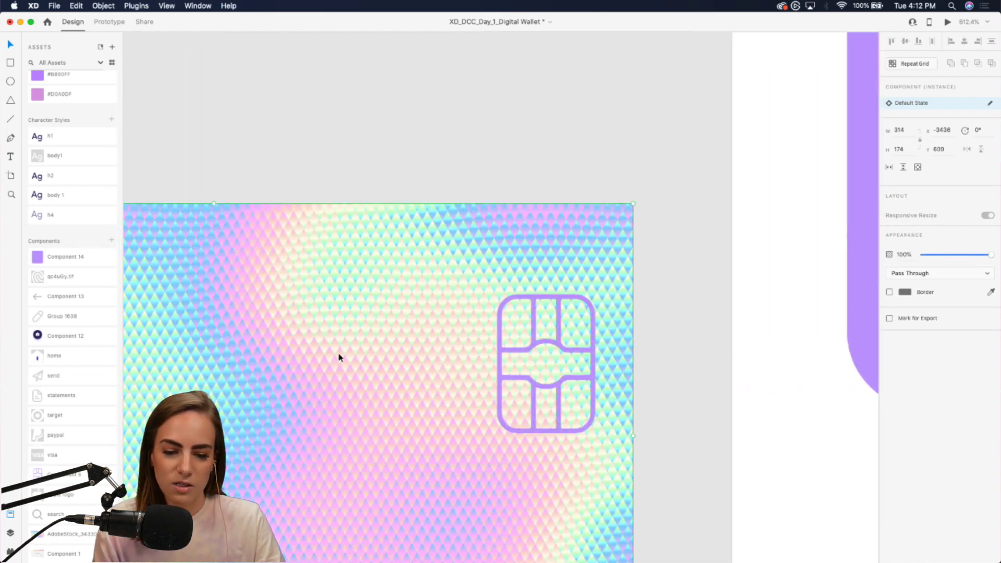
scroll(339, 357, down, 3)
scroll(339, 358, right, 2)
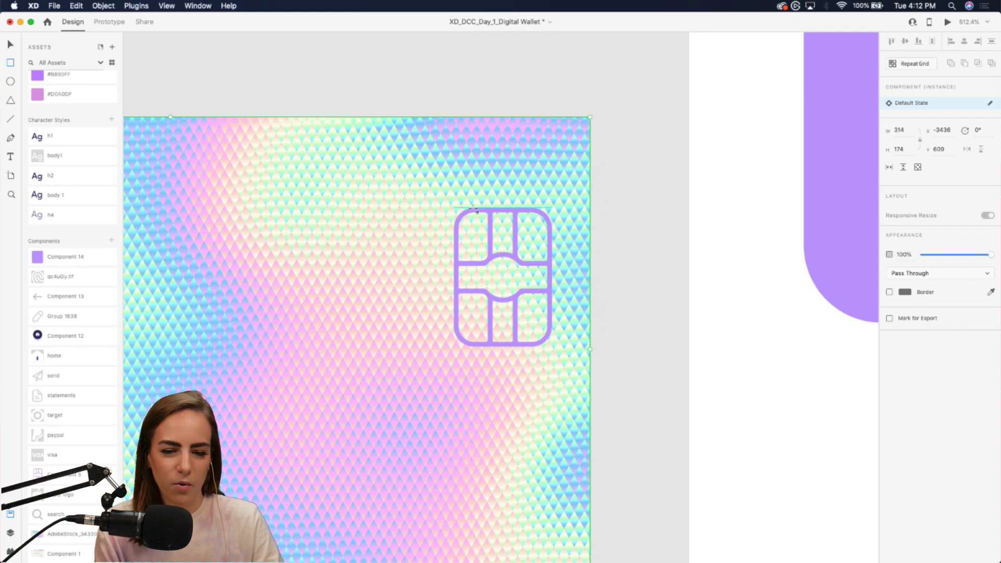
Draw a rectangle about 35 by 51 px over the chip icon, with corner radius 7 and no border
mouse_move(457, 212)
mouse_down()
mouse_move(532, 262)
mouse_move(550, 347)
mouse_up()
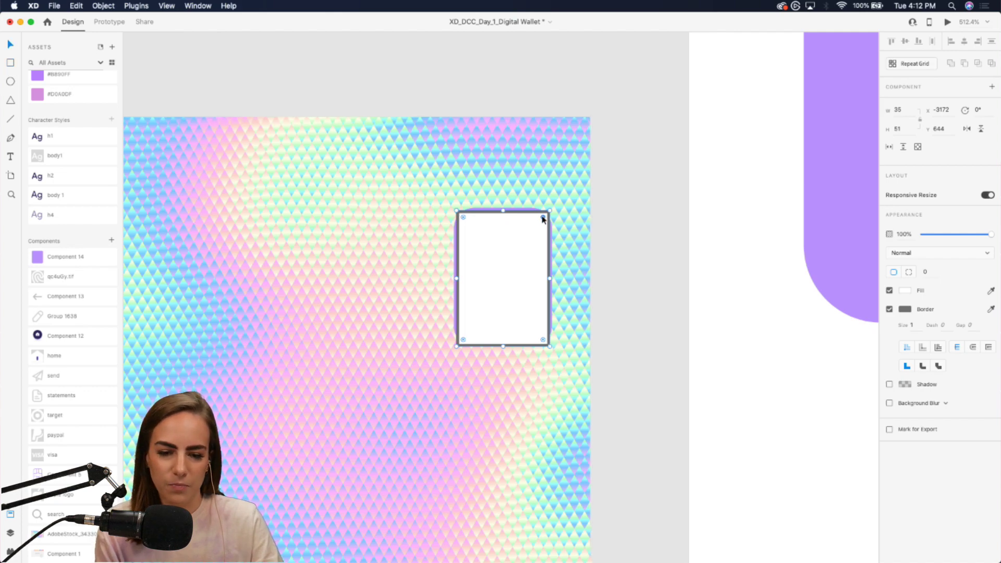
drag(540, 220, 535, 227)
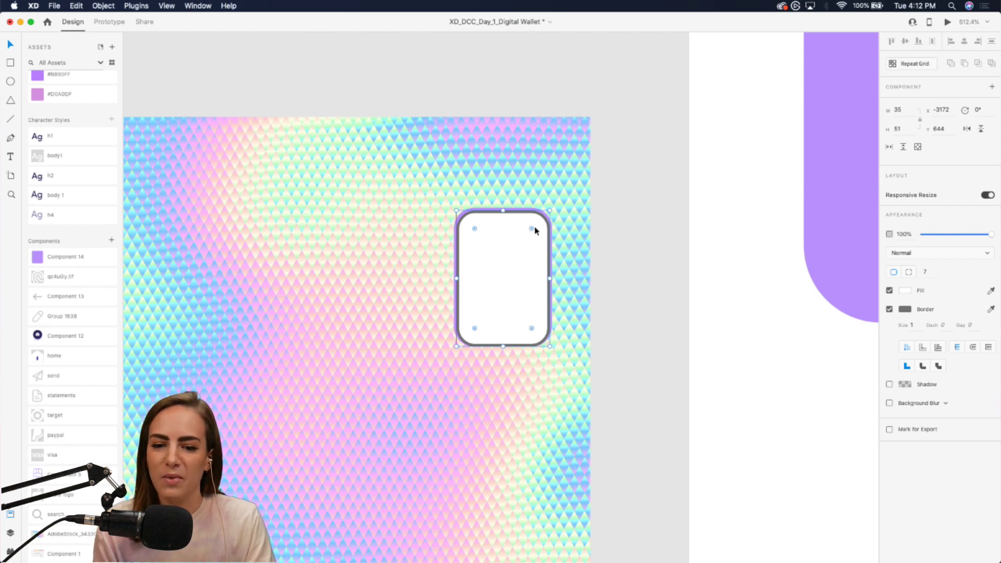
click(890, 309)
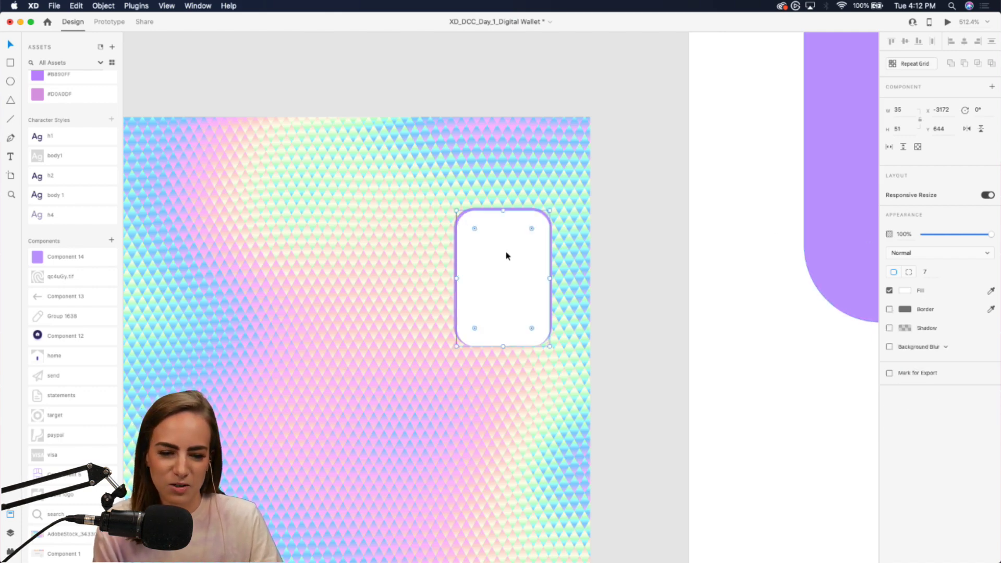
Mask the holographic image with the rounded rectangle and send it behind the chip outline
shift+click(373, 241)
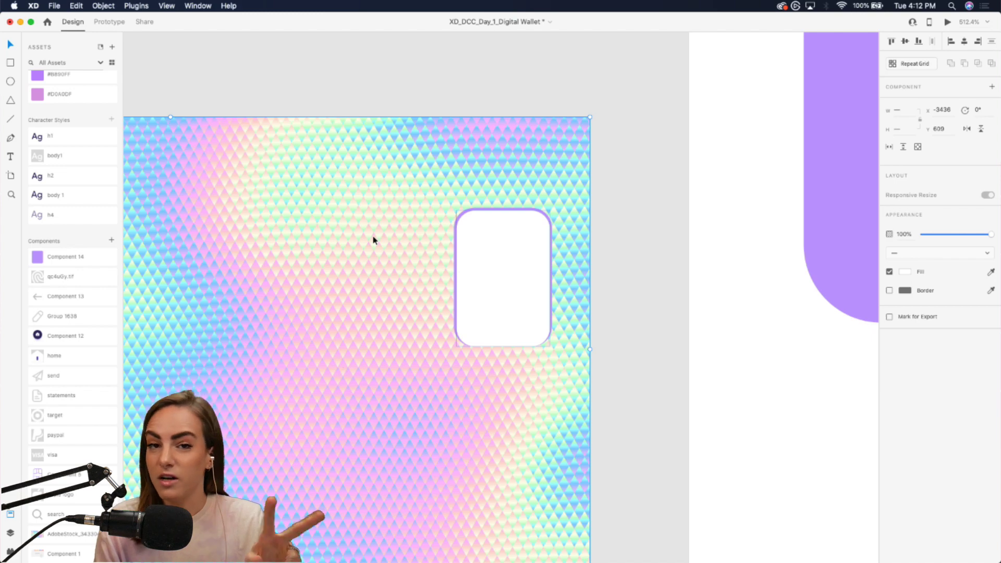
key(super+shift+m)
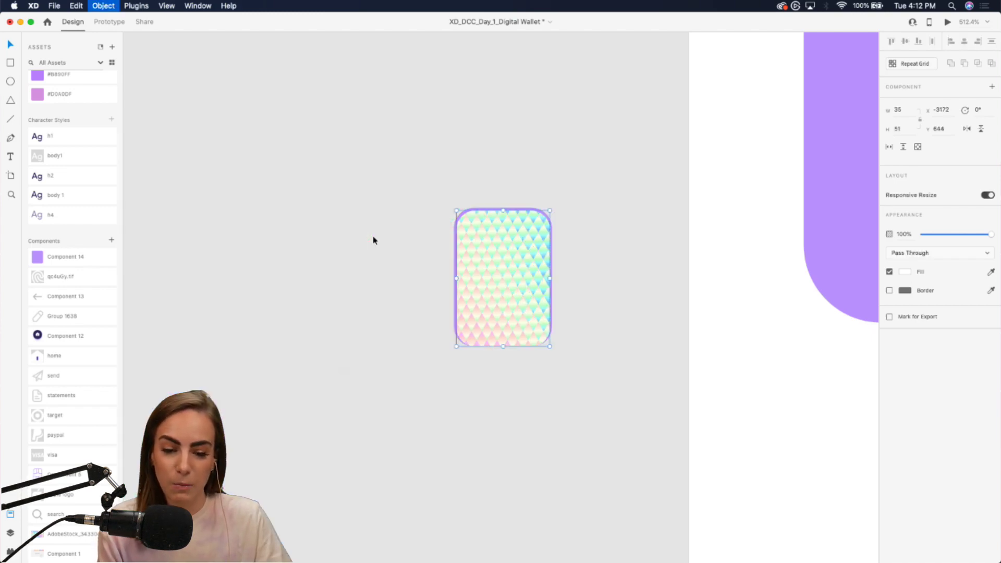
key(super+bracketleft)
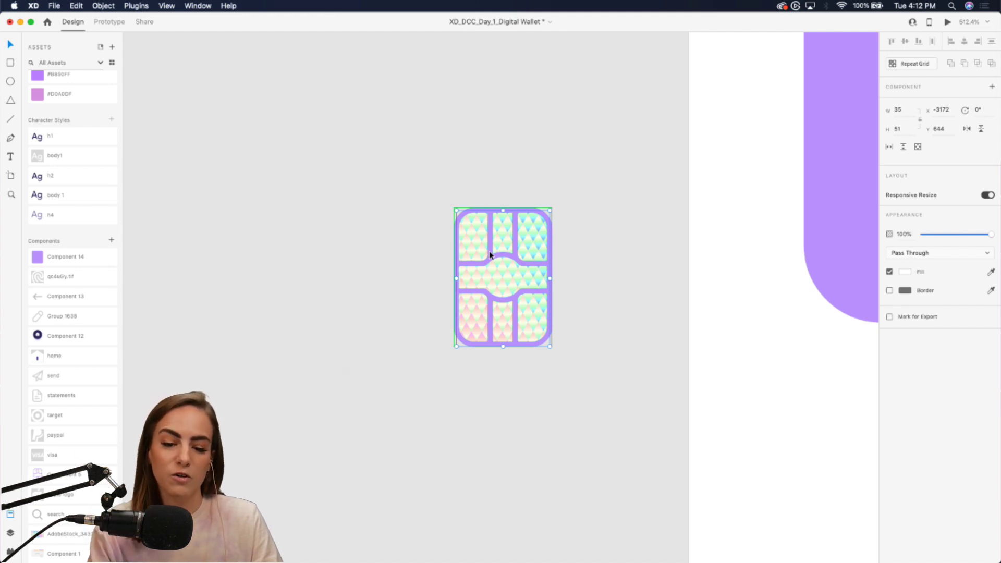
Group the chip outline with its holographic fill and place it in the card's upper right corner
shift+click(525, 309)
key(super+g)
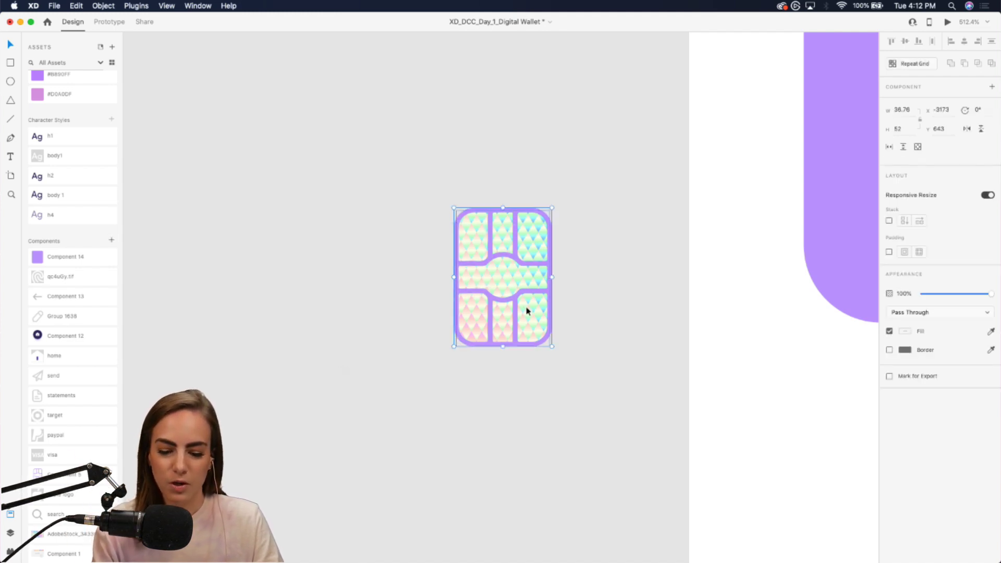
scroll(527, 312, down, 6)
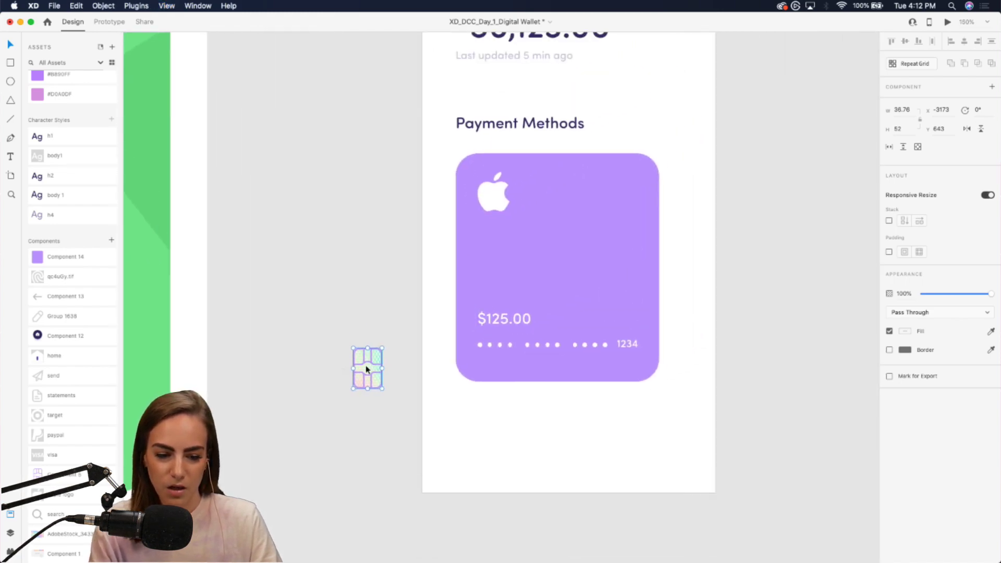
drag(367, 368, 620, 196)
click(709, 274)
scroll(707, 270, up, 3)
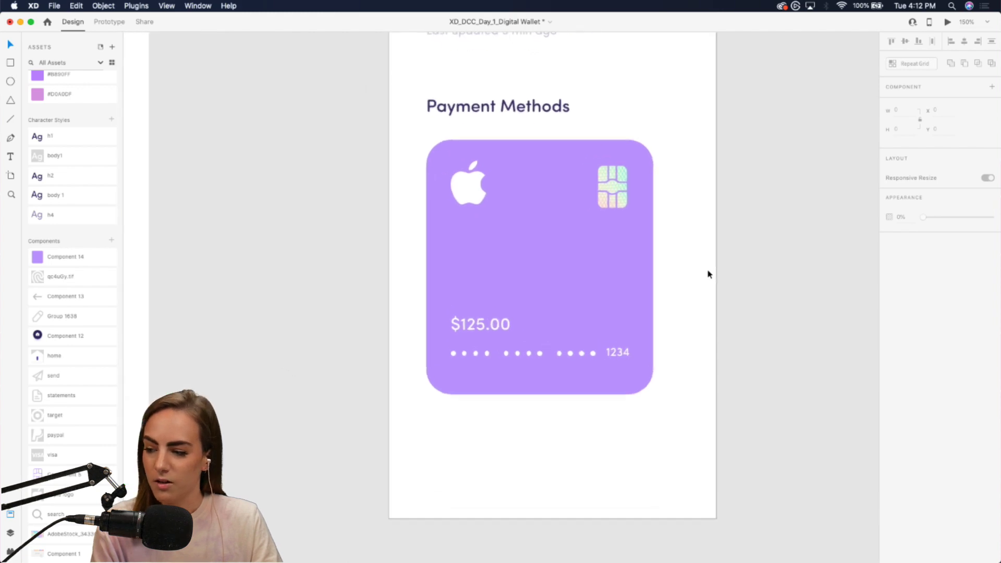
Duplicate the purple card shape, shrink the copy to about 223 by 223 px near the card's lower edge, and send it to the back
click(501, 315)
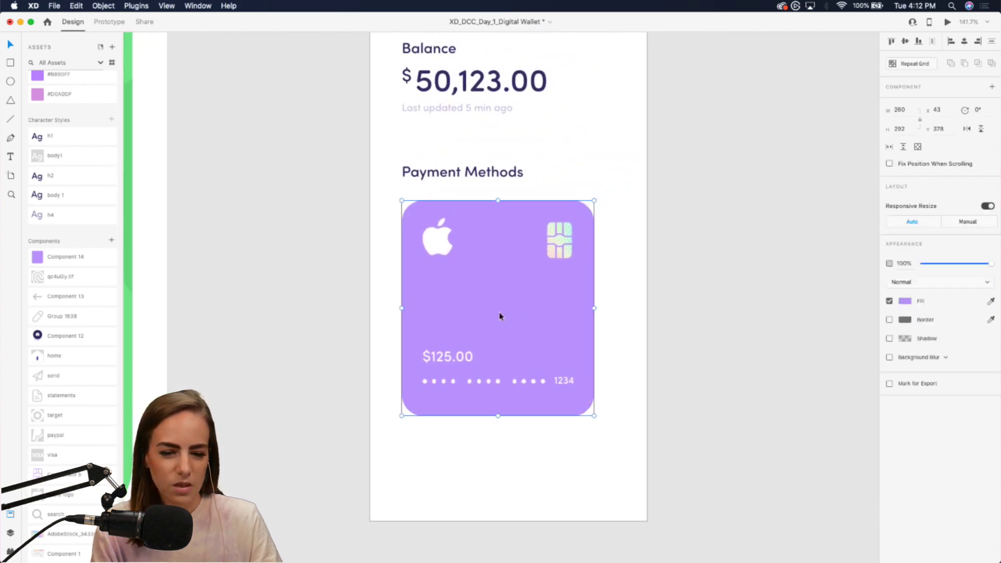
click(516, 330)
key(super+d)
drag(516, 330, 528, 342)
drag(603, 213, 498, 265)
right_click(497, 308)
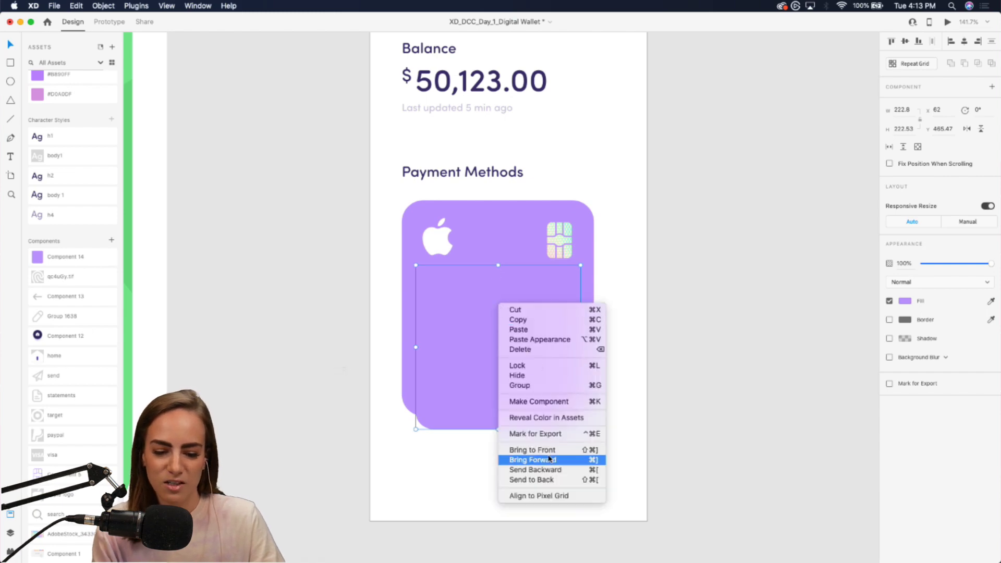
click(526, 480)
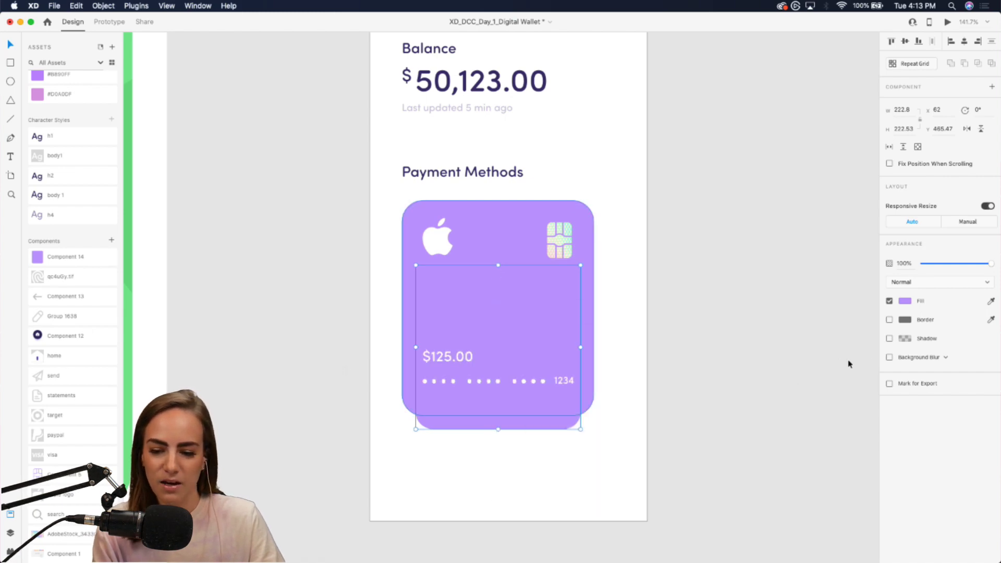
Apply an Object Blur of 11 to the copy behind the card and lower its opacity for a soft shadow
click(889, 358)
click(945, 358)
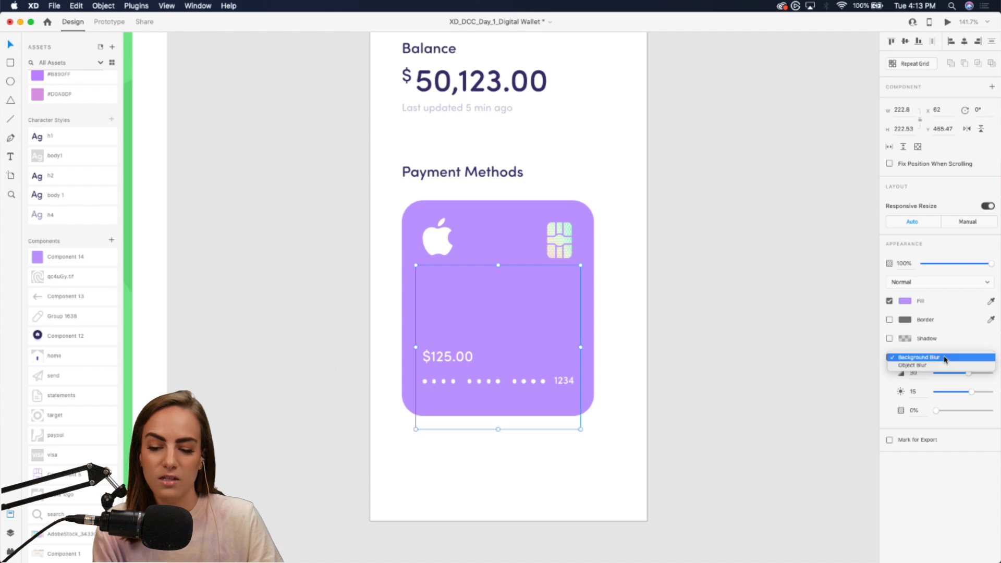
click(932, 365)
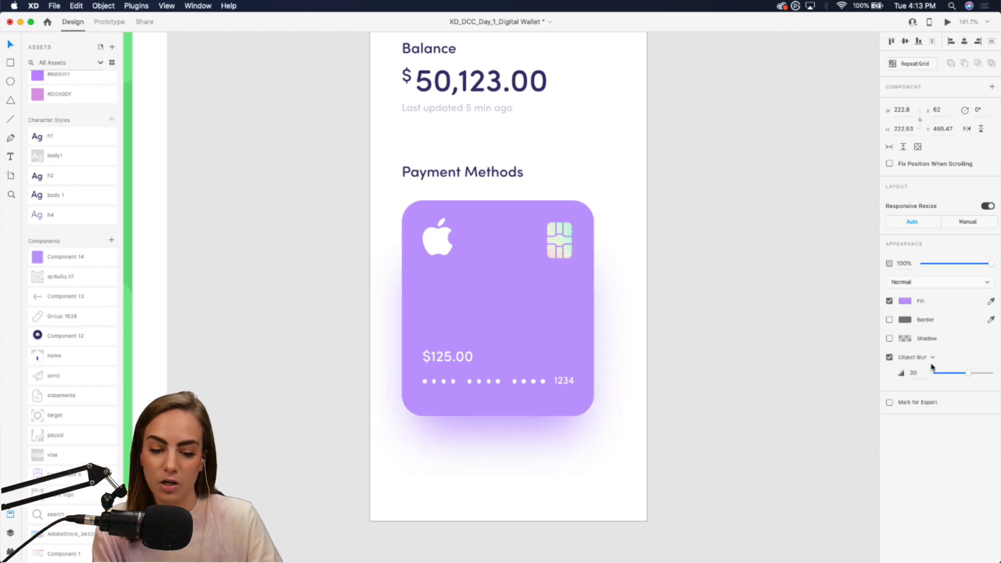
drag(964, 375, 949, 377)
click(933, 360)
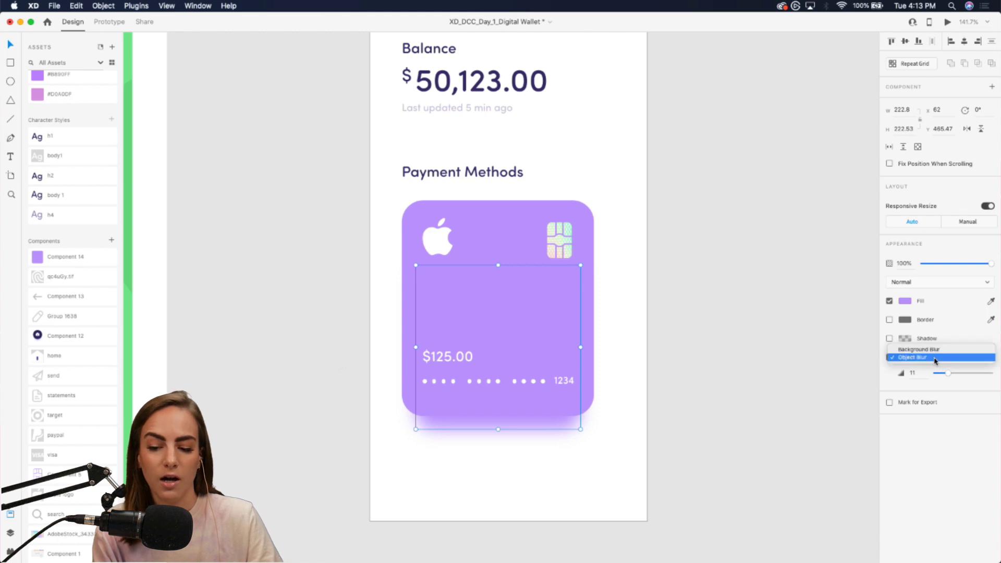
click(989, 335)
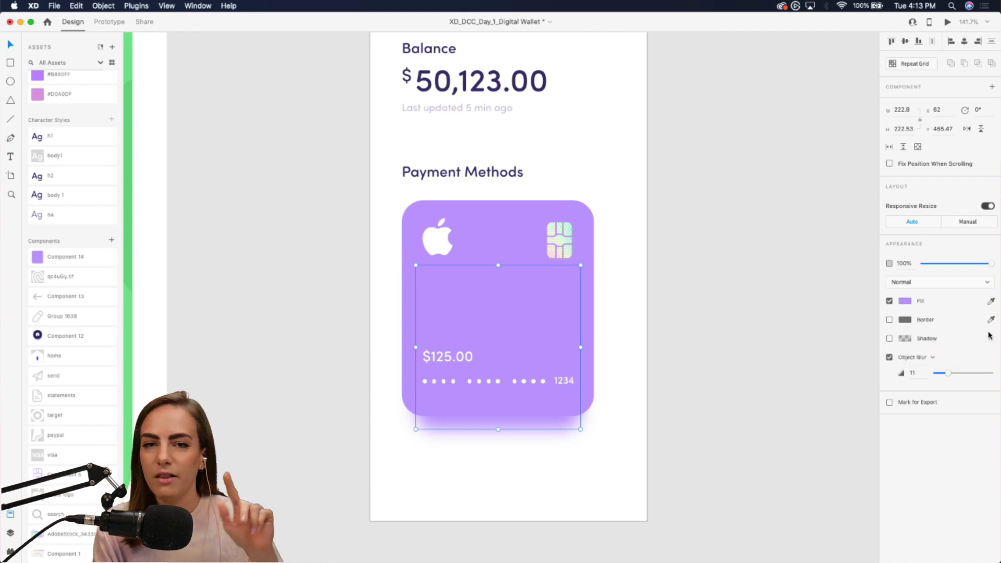
drag(947, 269, 948, 265)
click(549, 461)
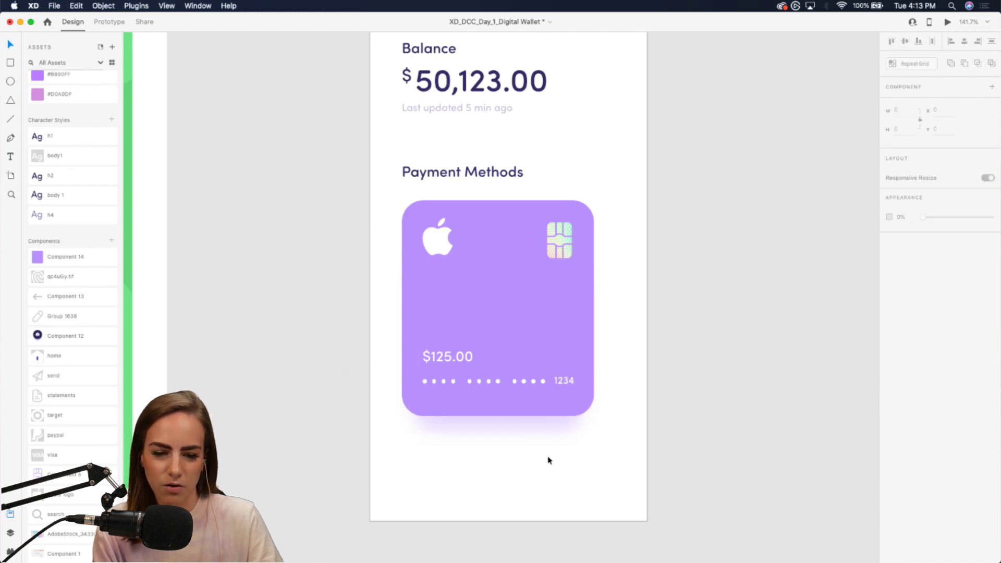
Group the card shape, logo, chip, amount, card number and blurred shadow together
drag(602, 456, 364, 204)
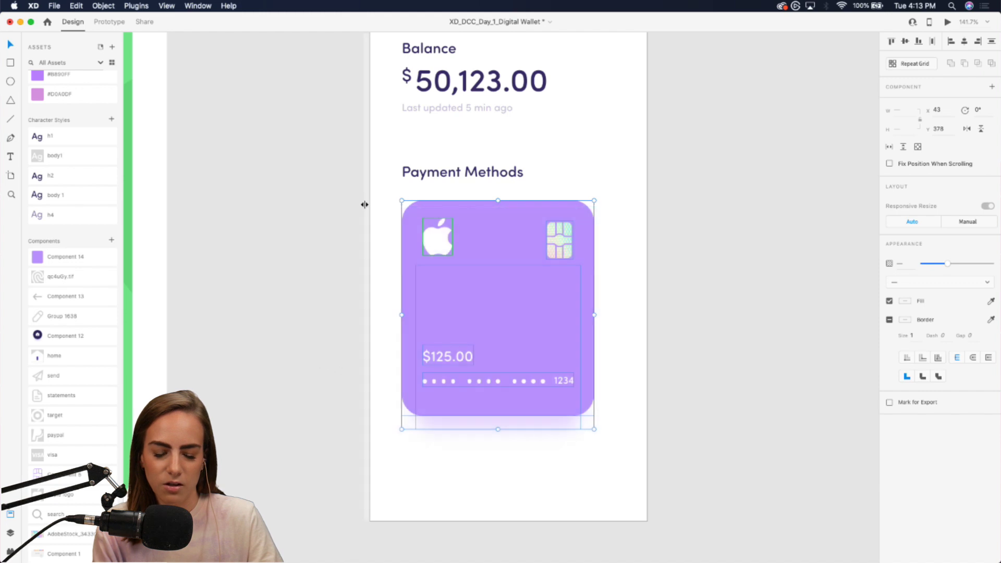
key(super+g)
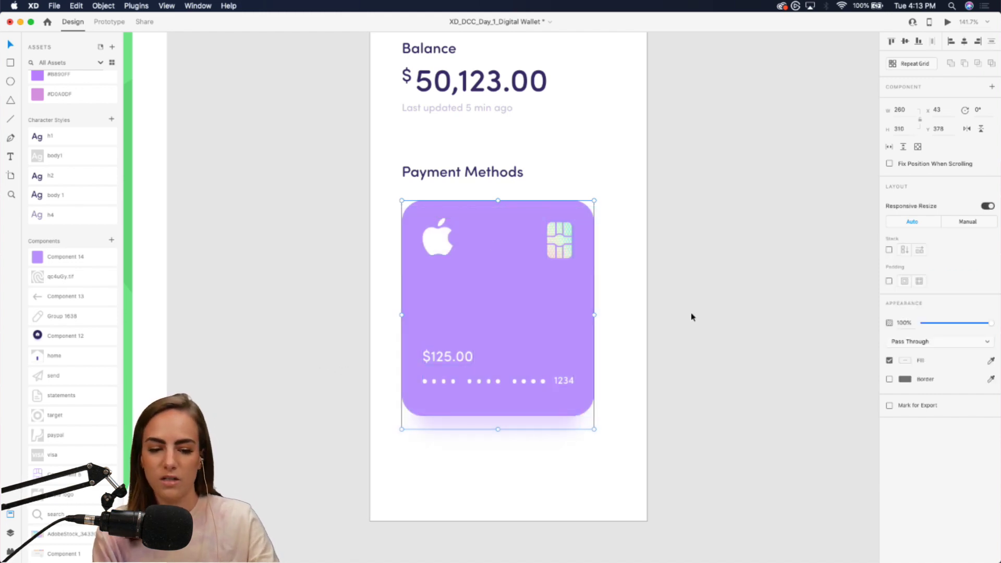
click(809, 367)
scroll(808, 364, down, 5)
scroll(808, 364, right, 5)
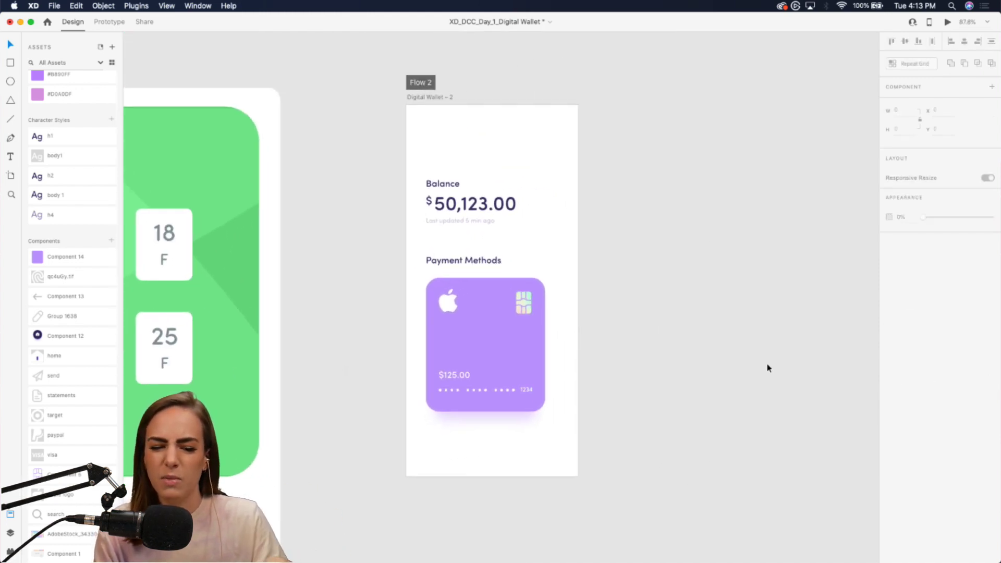
Duplicate the grouped Apple payment card and place the copy just outside the artboard, level with the original
click(458, 342)
drag(458, 342, 619, 340)
scroll(620, 340, right, 3)
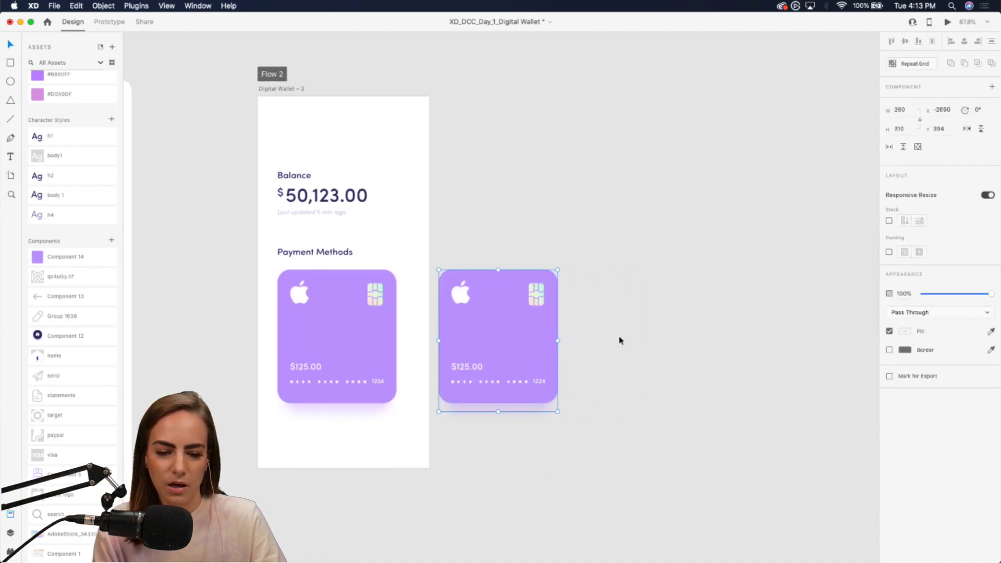
scroll(620, 339, up, 5)
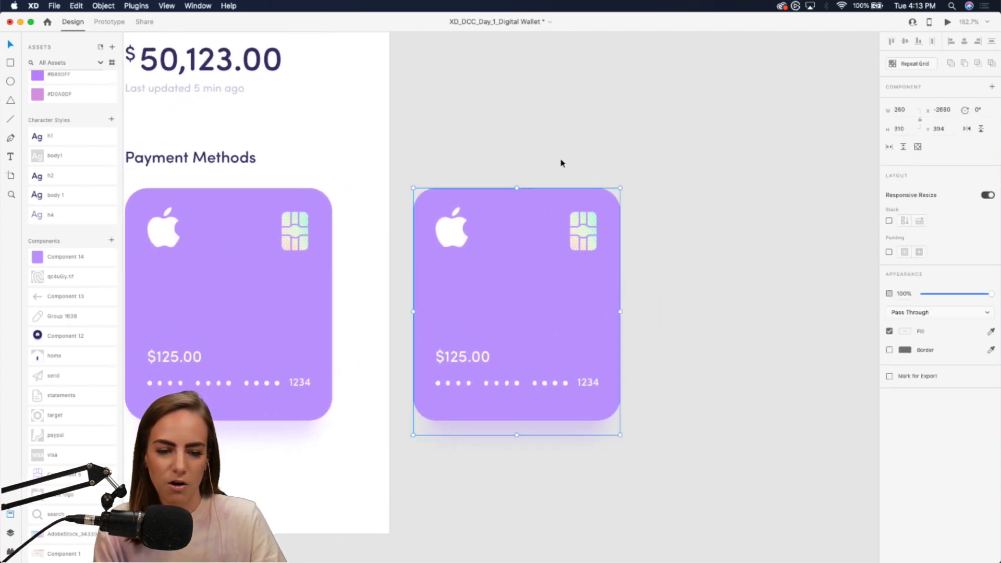
click(561, 161)
Fill the copied card's background shape with the saved pinkish-lilac color #D0A0DF
scroll(561, 162, left, 4)
scroll(561, 161, down, 2)
click(594, 235)
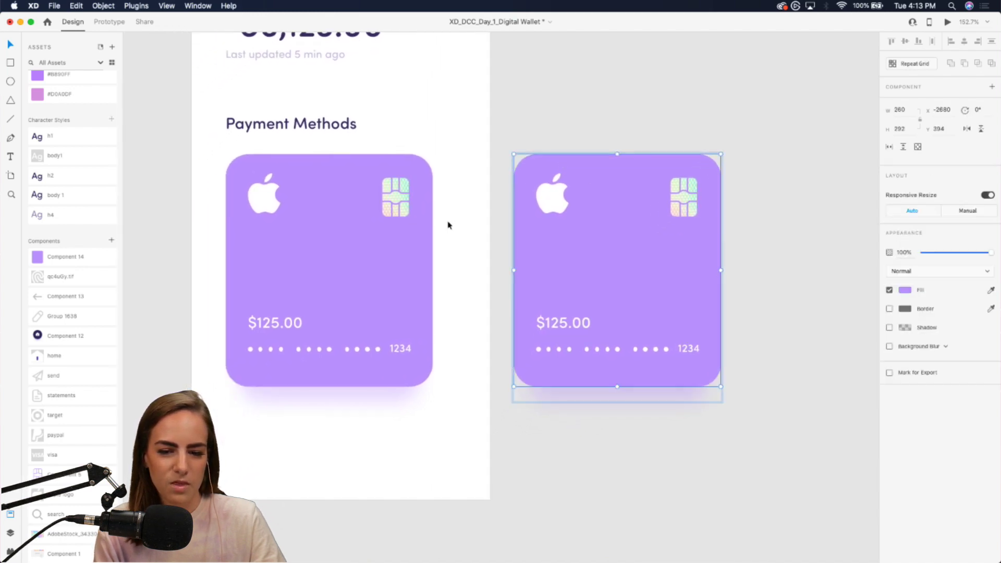
scroll(49, 172, up, 3)
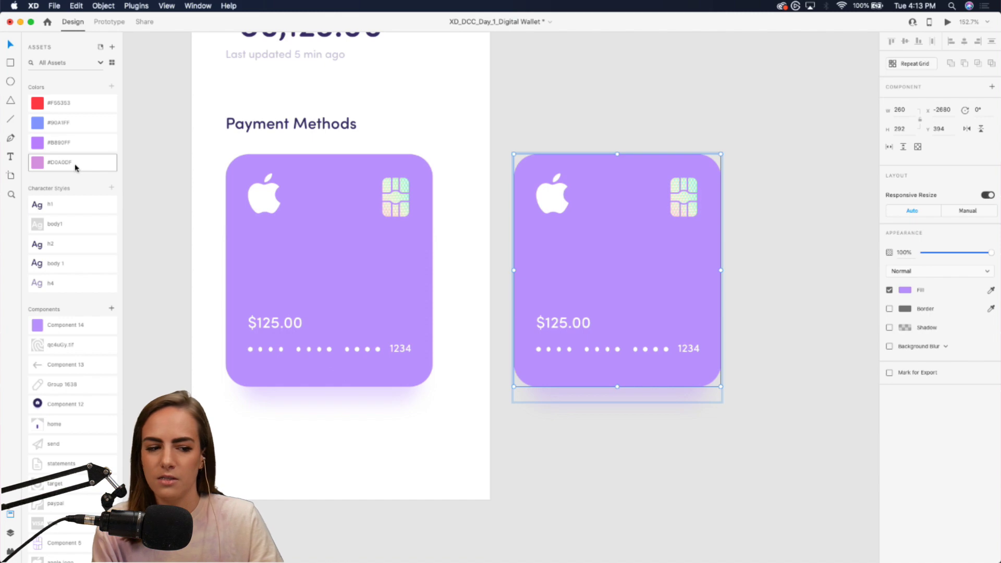
click(75, 168)
Recolor the chip outline on the lilac card with the same #D0A0DF fill
scroll(652, 262, up, 10)
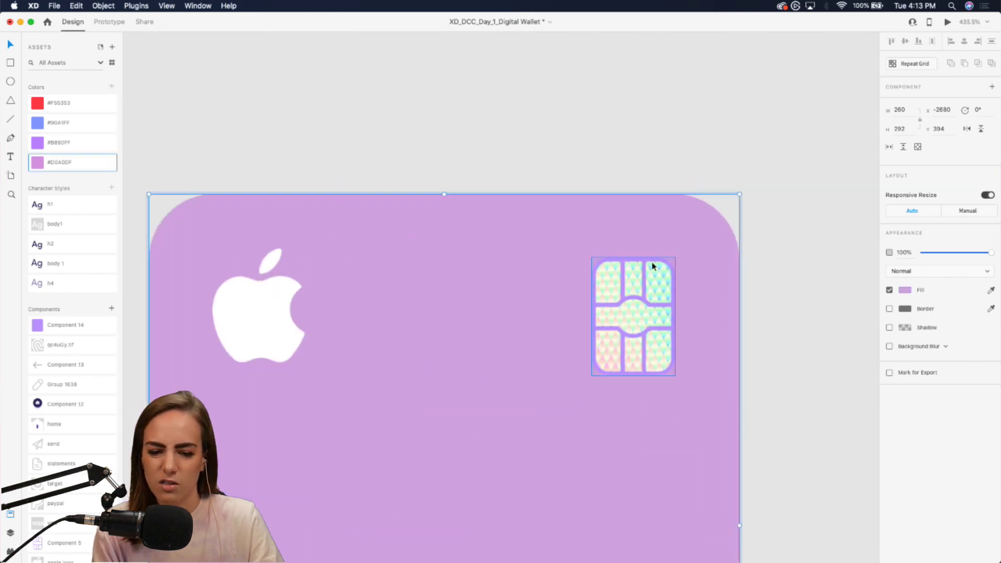
click(610, 179)
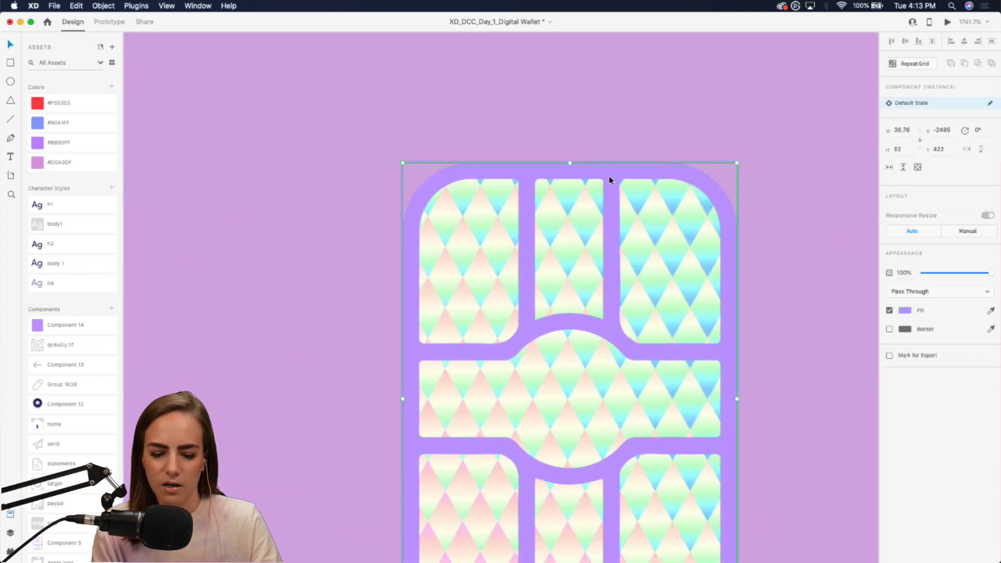
scroll(673, 121, down, 15)
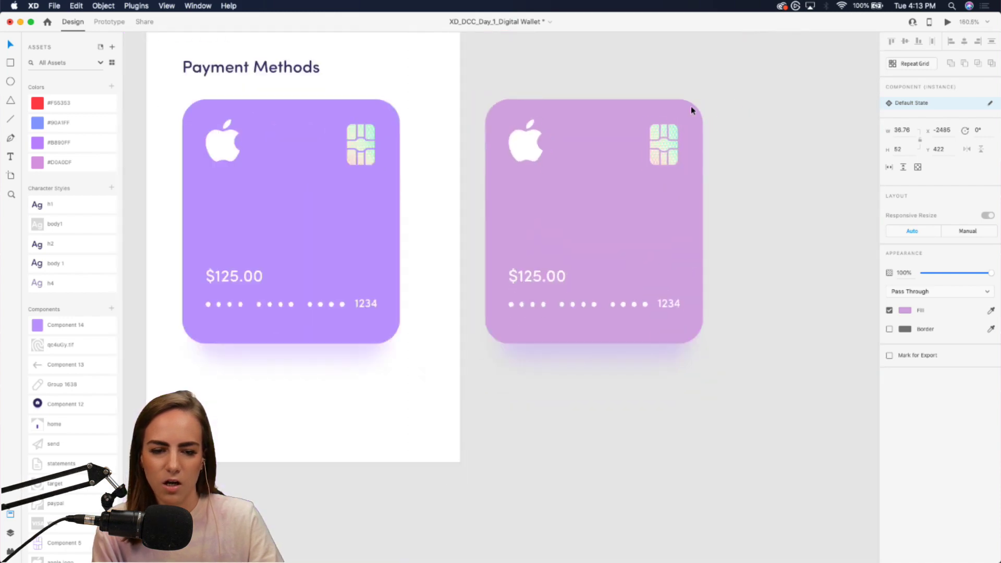
key(Escape)
Reposition the holographic image inside the Apple card's chip mask to about X 86, Y 324 to show its blue-violet area
scroll(294, 155, up, 4)
scroll(295, 155, up, 4)
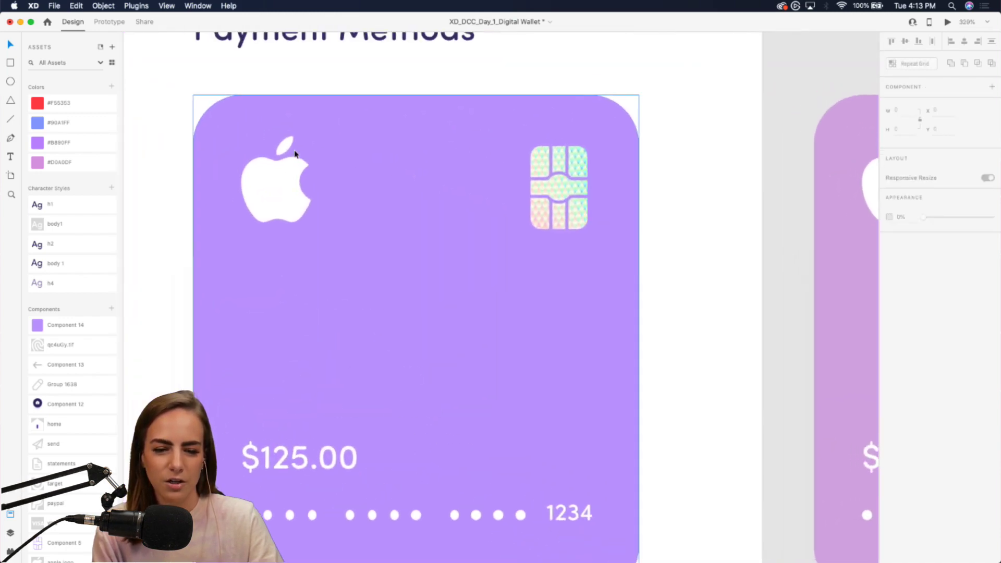
scroll(564, 156, up, 2)
click(558, 199)
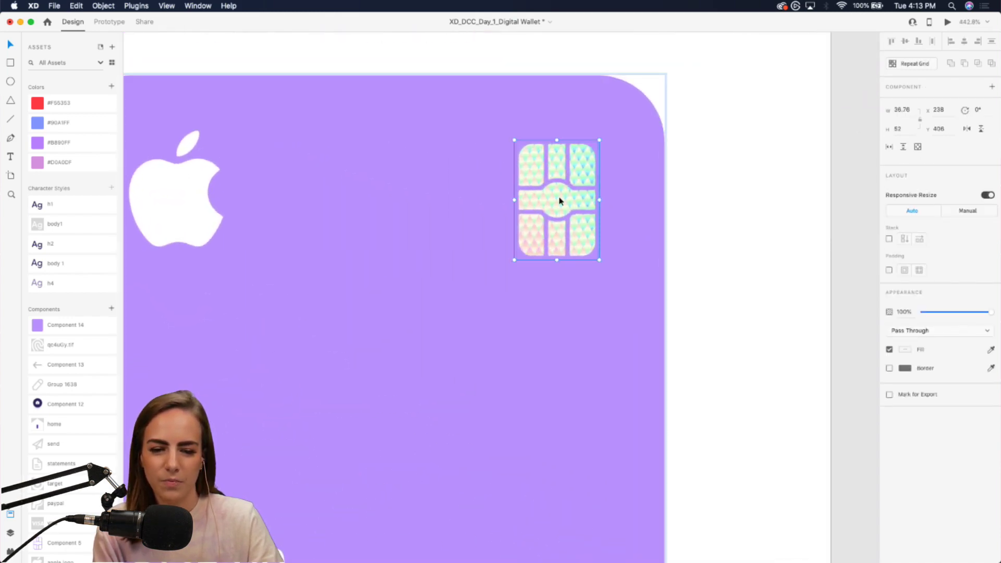
key(super+2)
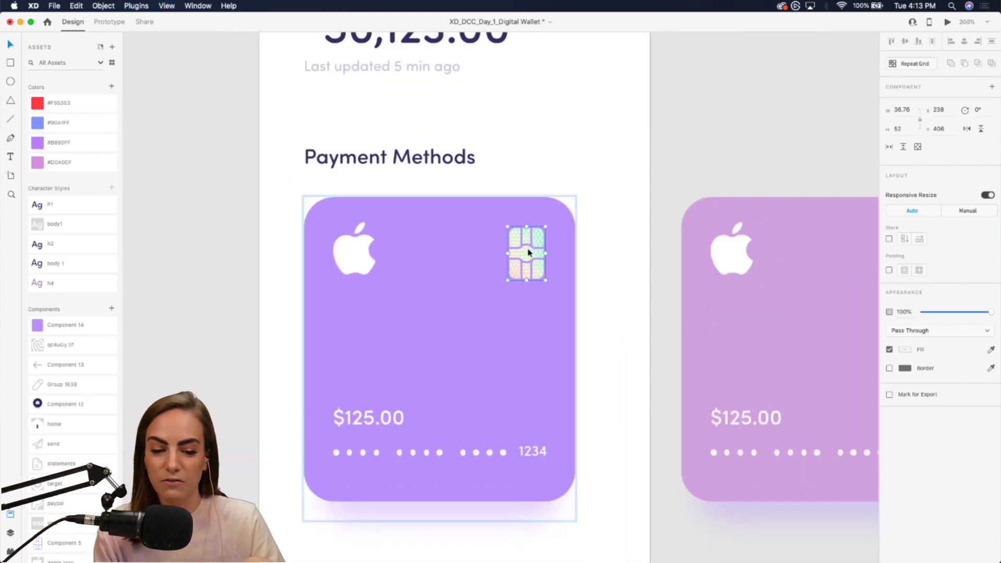
double_click(528, 253)
key(super+v)
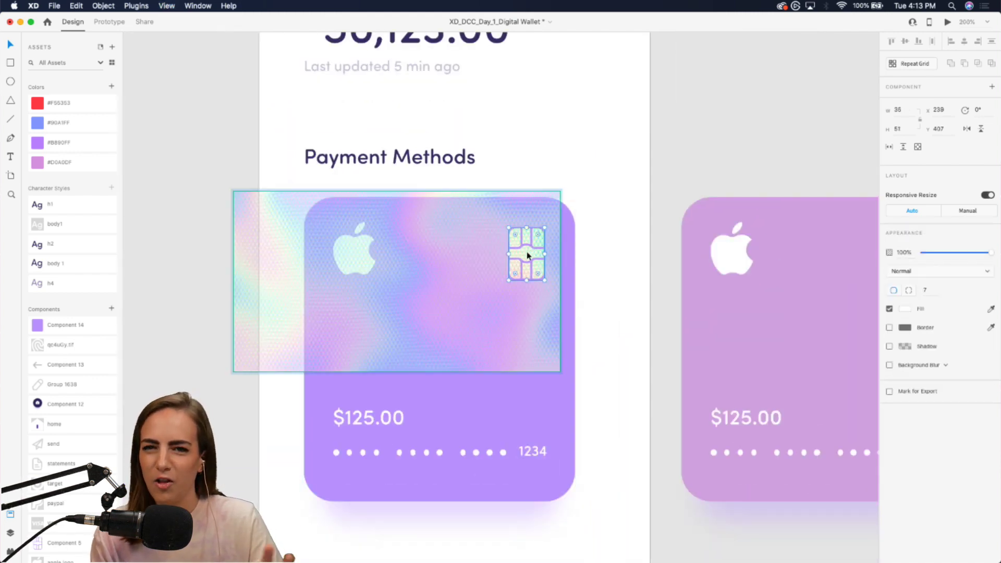
drag(527, 253, 644, 205)
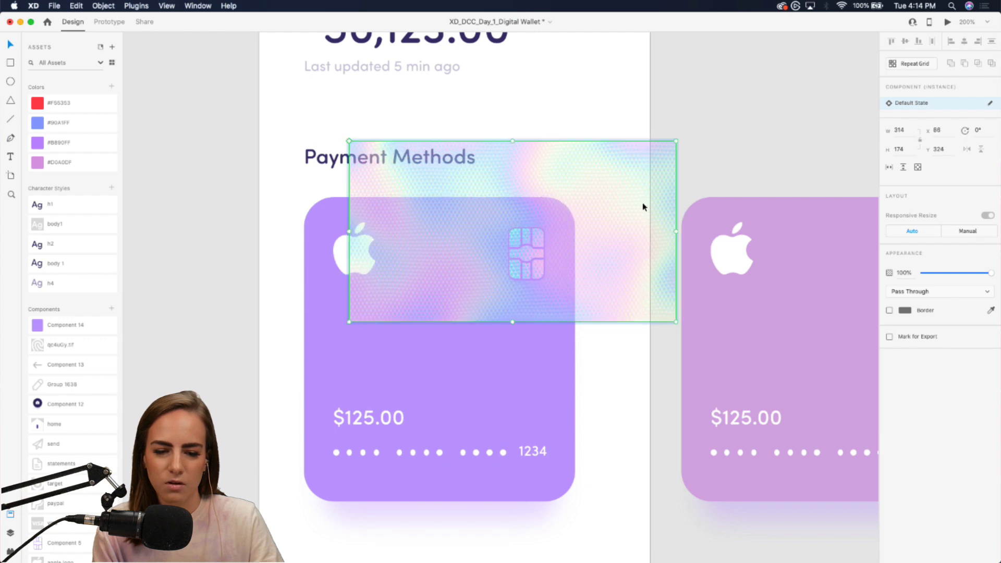
click(744, 148)
Shift the holographic image inside the lilac card's chip mask so its pink area fills the chip
click(505, 354)
scroll(464, 311, right, 10)
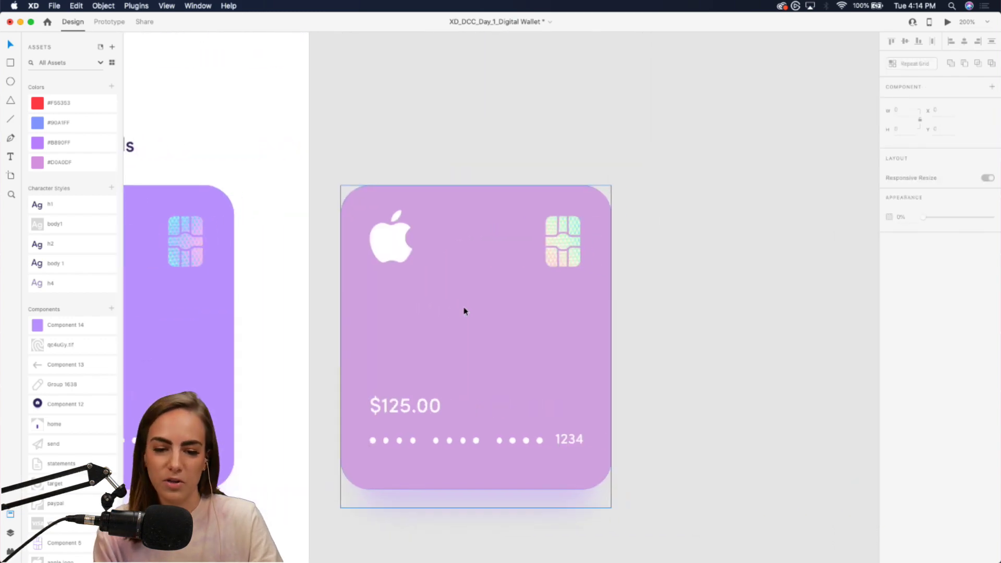
double_click(565, 245)
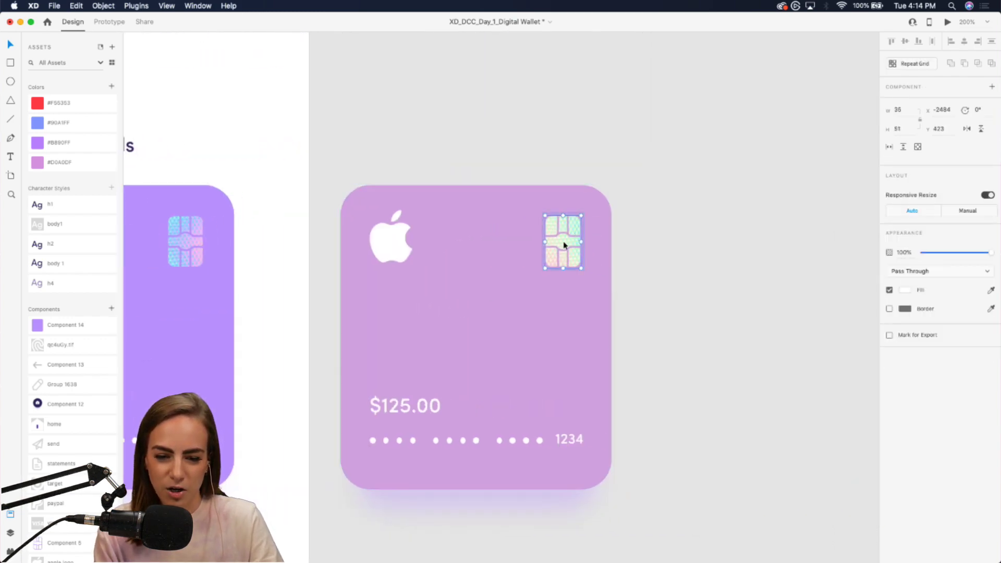
double_click(564, 245)
drag(565, 245, 634, 226)
click(634, 128)
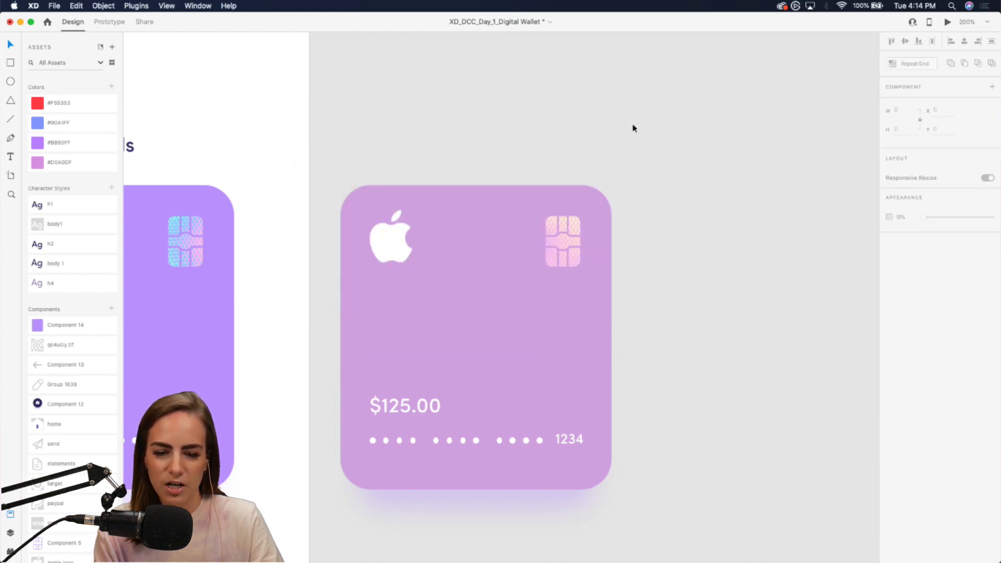
Replace the Apple logo on the lilac card with the white Visa logo component
scroll(671, 195, down, 3)
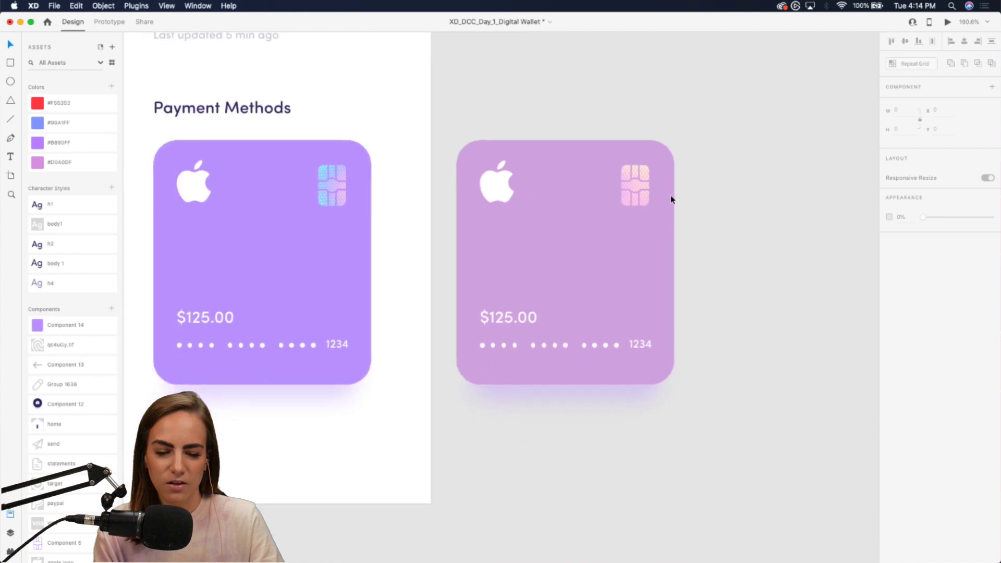
scroll(671, 195, down, 2)
click(199, 371)
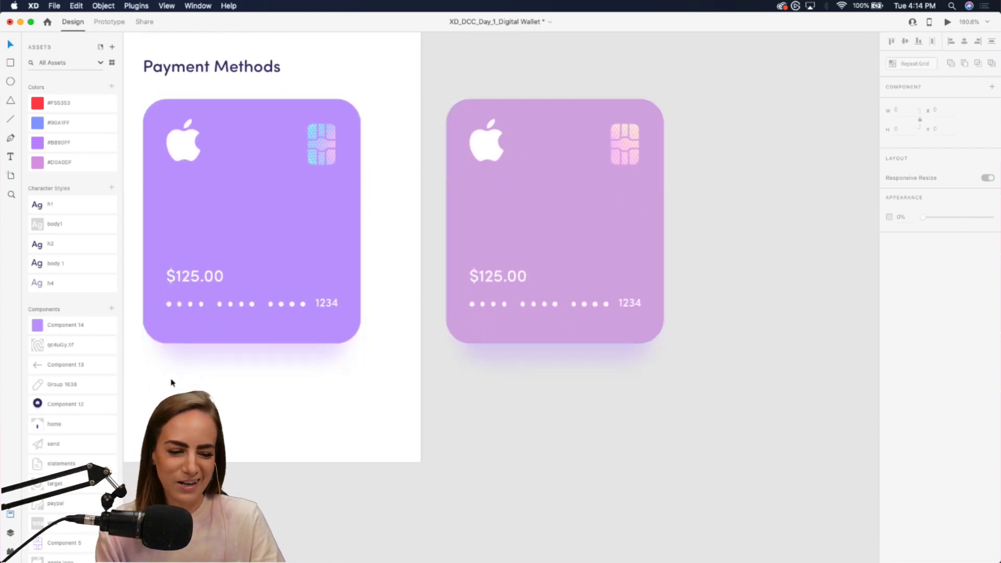
scroll(76, 453, down, 1)
scroll(29, 463, down, 3)
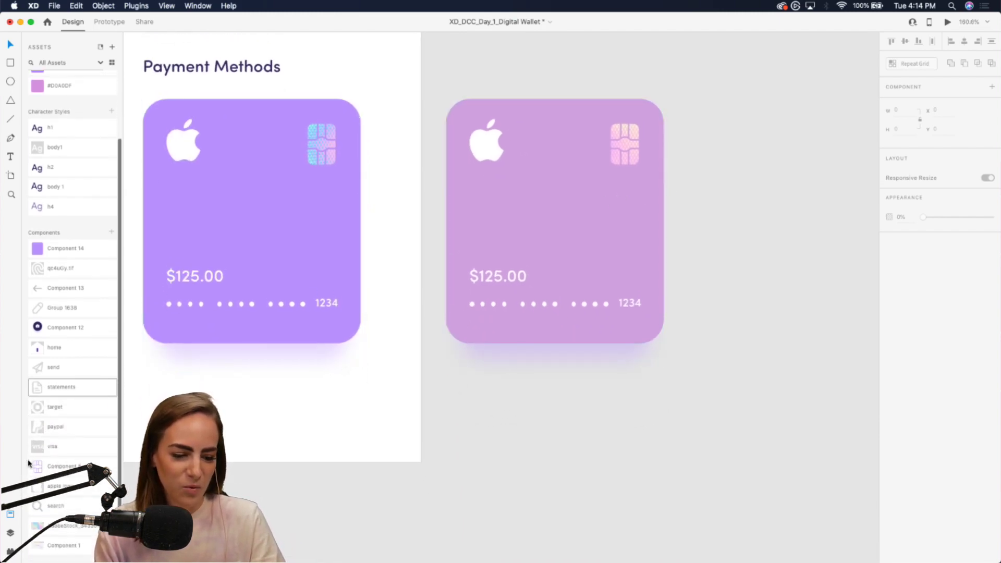
click(505, 223)
drag(533, 186, 496, 146)
click(495, 161)
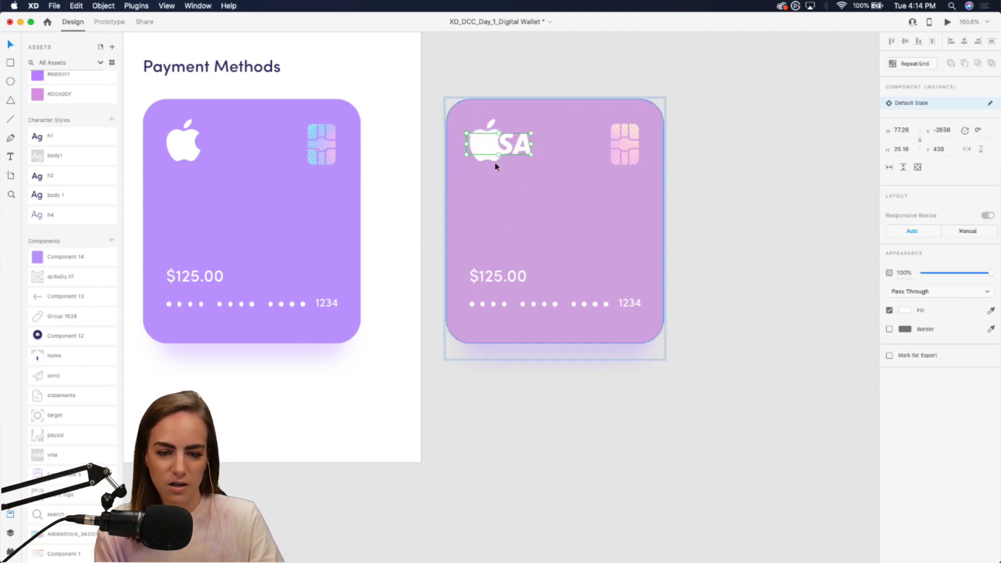
key(Delete)
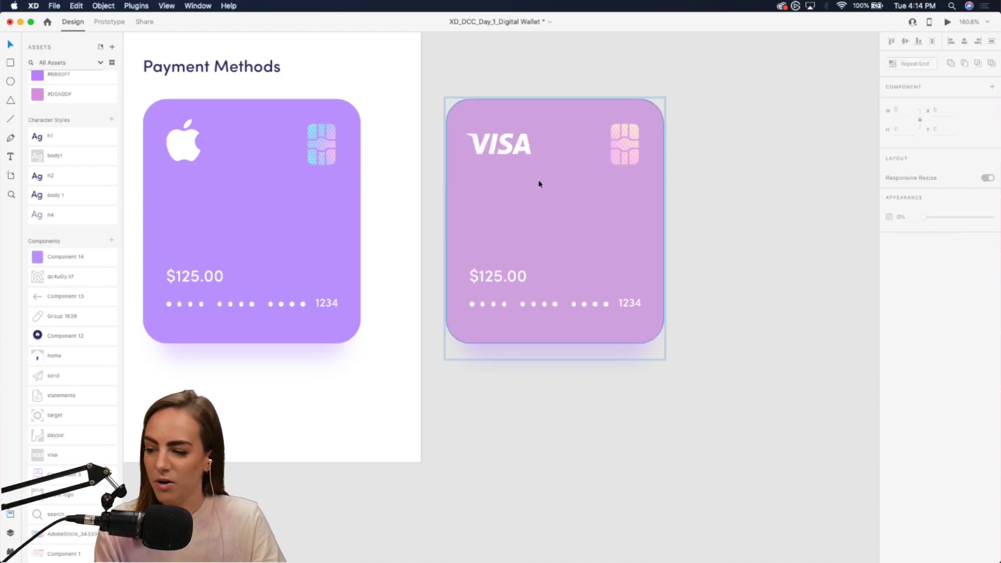
Change the Visa card's amount to $99.00 and recolor its blurred shadow to the card's lilac
scroll(589, 211, up, 5)
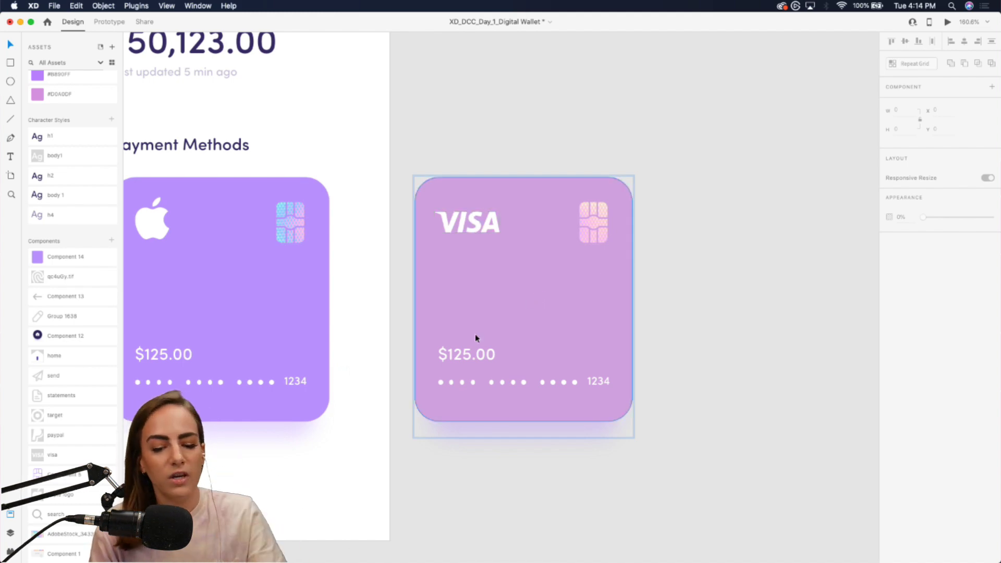
double_click(463, 356)
double_click(457, 357)
drag(450, 356, 570, 359)
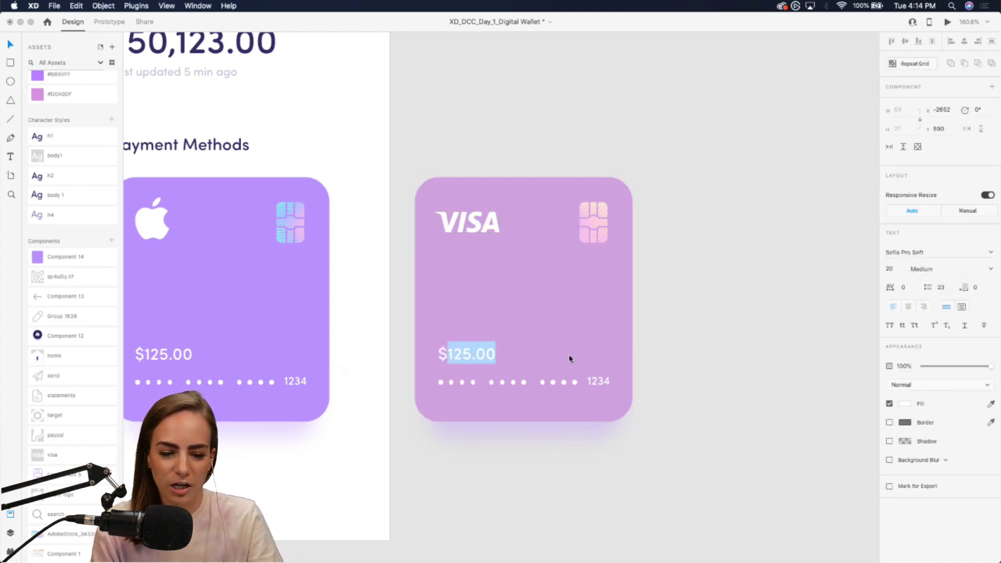
text(99)
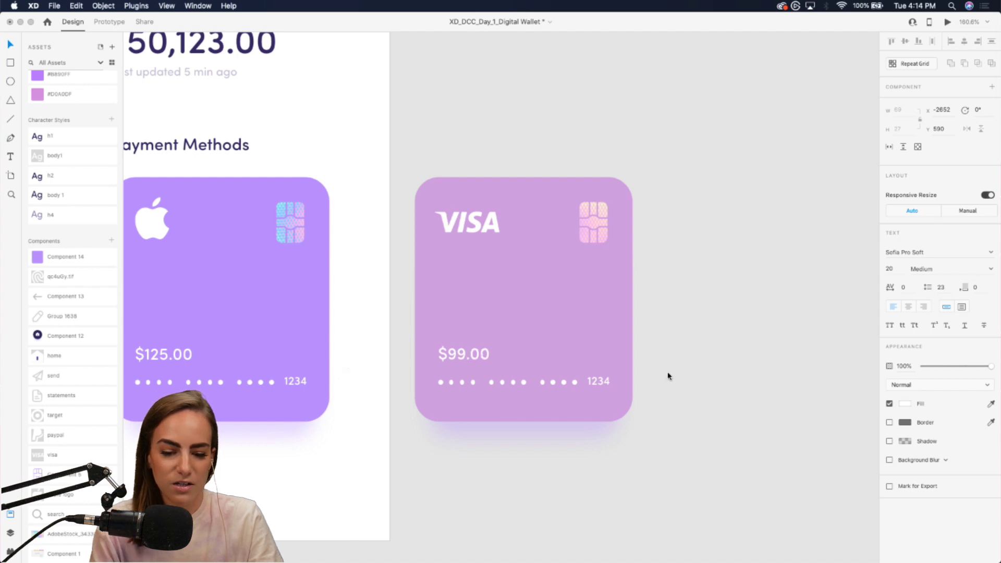
key(Escape)
click(737, 372)
click(568, 432)
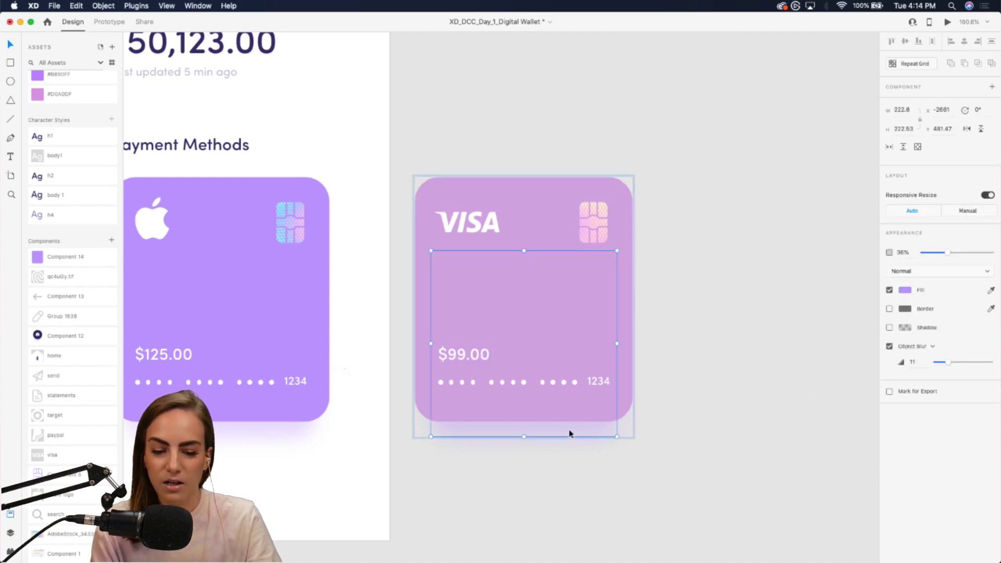
click(727, 320)
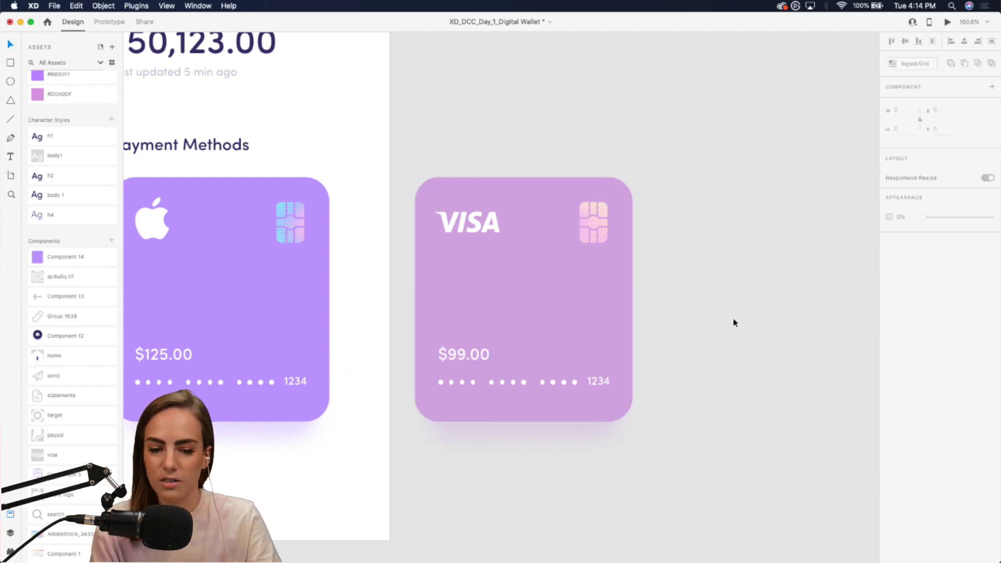
Duplicate the Visa card group and place the copy beside it as a third card in the row
scroll(733, 318, down, 3)
scroll(734, 318, right, 2)
click(586, 292)
drag(626, 291, 714, 286)
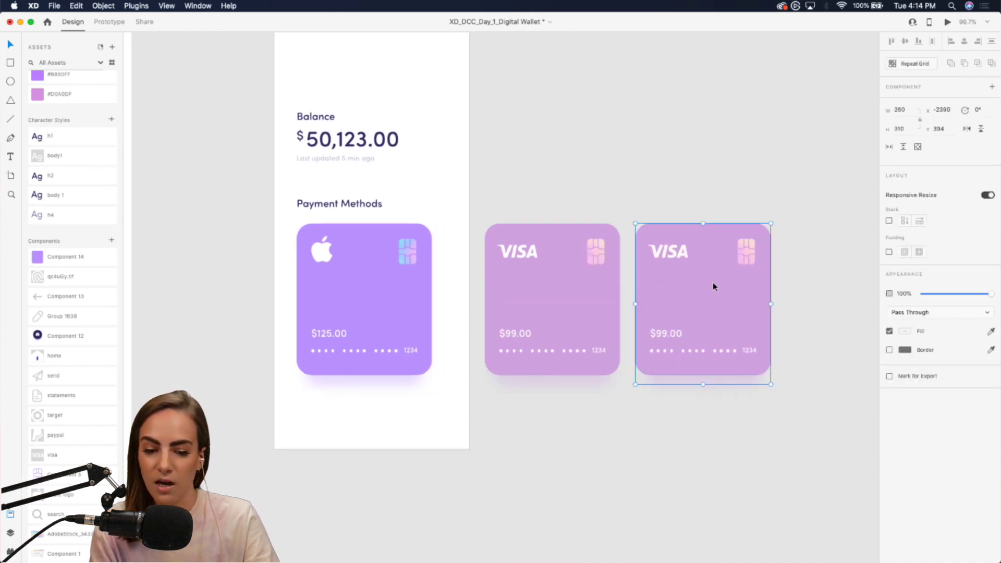
click(722, 205)
Replace the Visa logo on the third card with the white PayPal logo component
scroll(718, 189, up, 3)
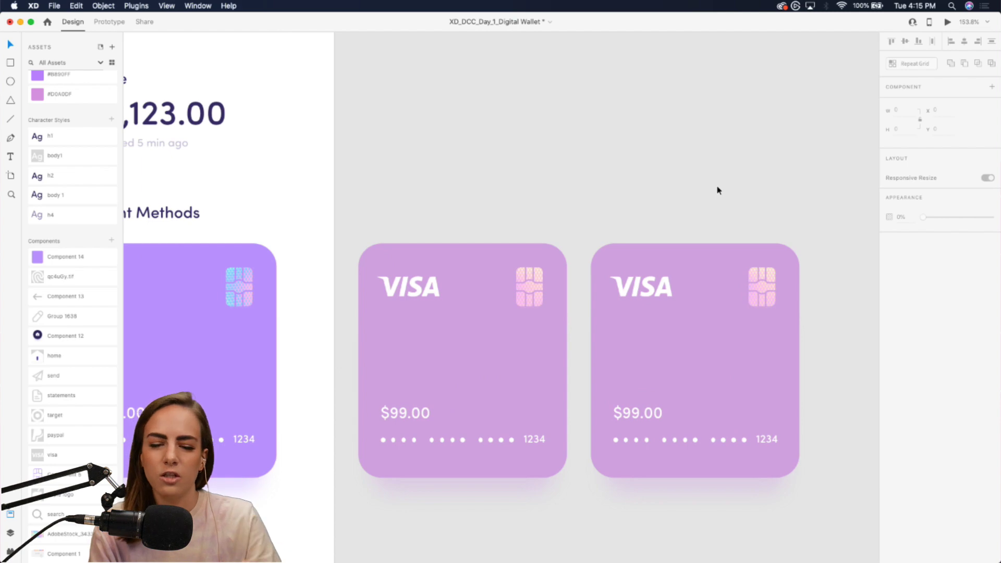
scroll(717, 190, down, 1)
scroll(717, 190, right, 1)
click(650, 310)
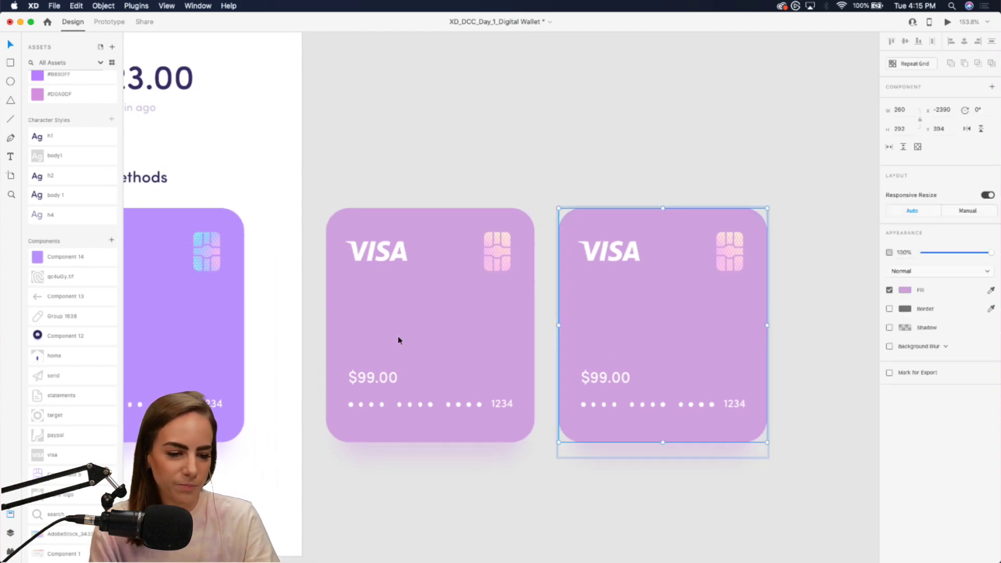
drag(50, 441, 613, 249)
key(Delete)
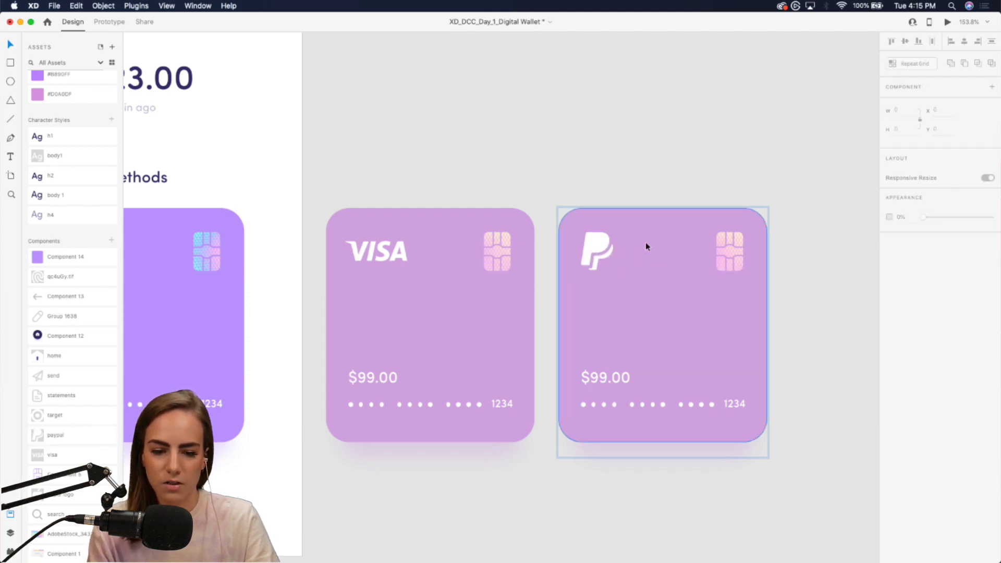
click(744, 159)
Fill the PayPal card's background shape with the saved blue color #90A1FF
scroll(744, 158, down, 2)
scroll(744, 159, right, 3)
scroll(630, 264, down, 5)
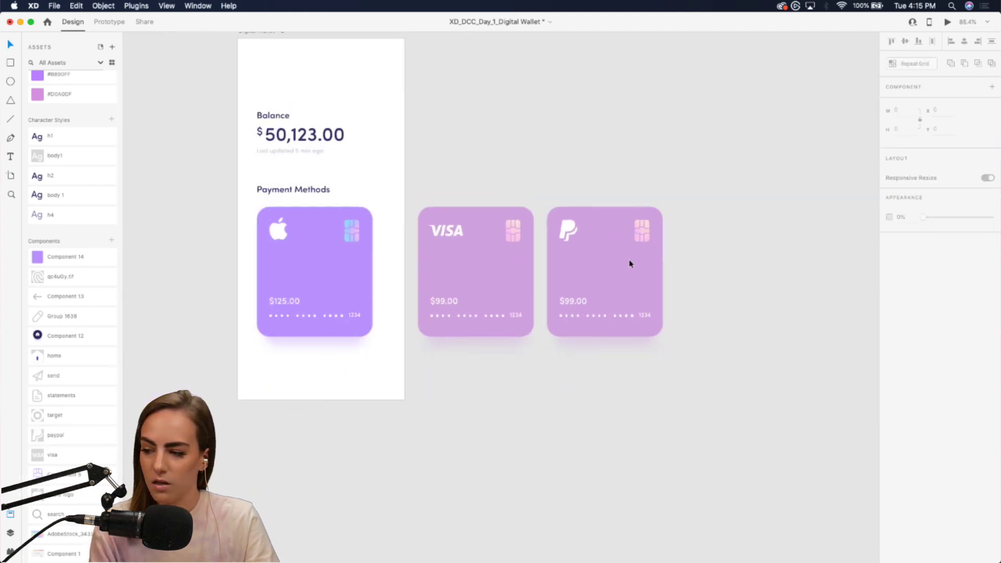
scroll(630, 264, up, 3)
click(654, 295)
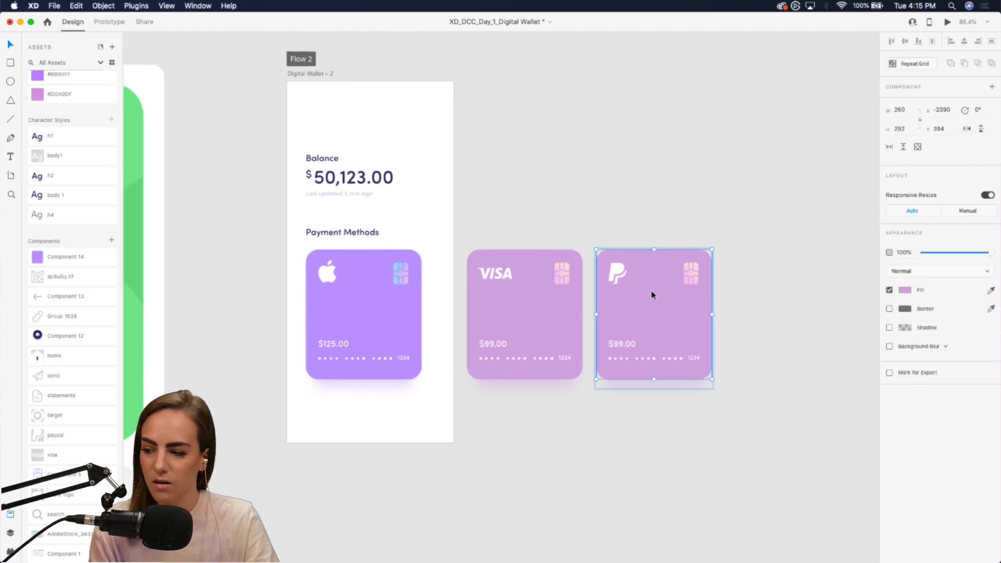
scroll(88, 128, up, 3)
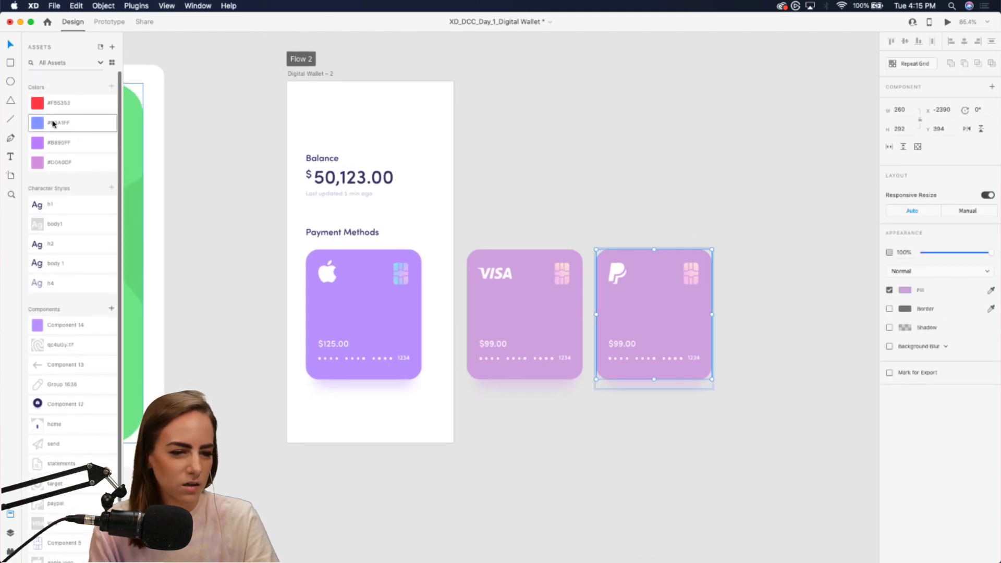
click(86, 123)
click(681, 155)
Recolor the PayPal card's chip outline with the same #90A1FF blue
scroll(672, 267, up, 5)
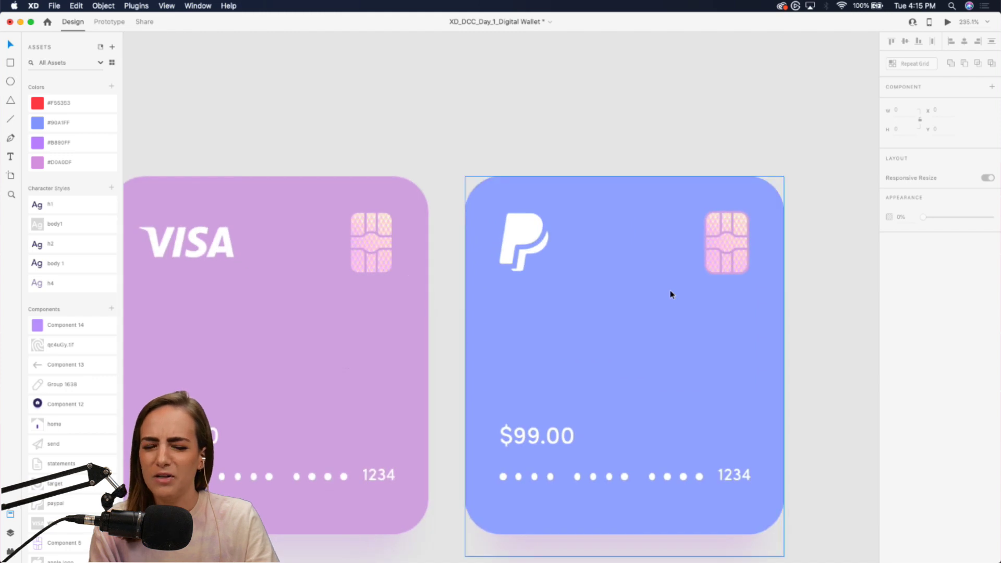
click(708, 240)
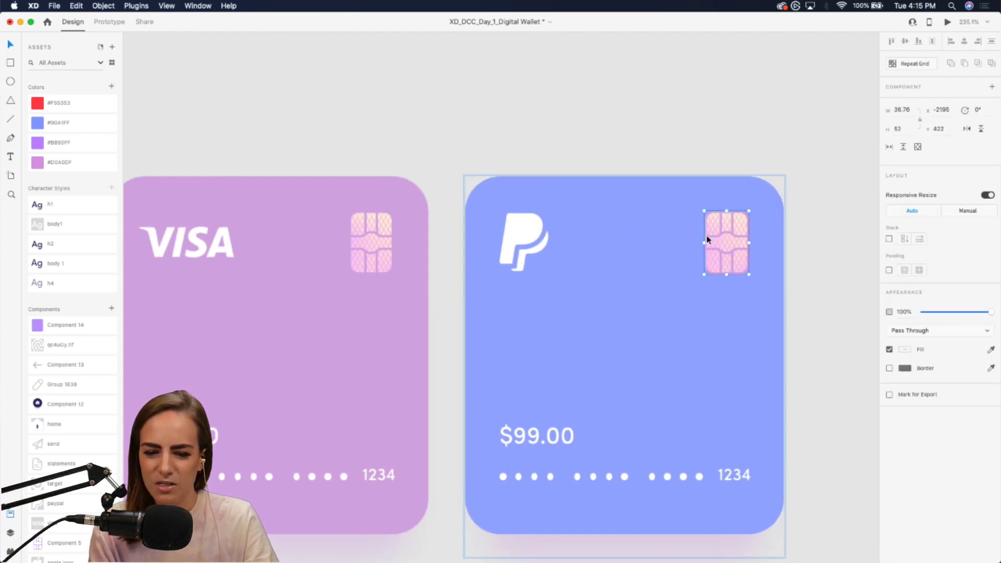
scroll(706, 236, up, 5)
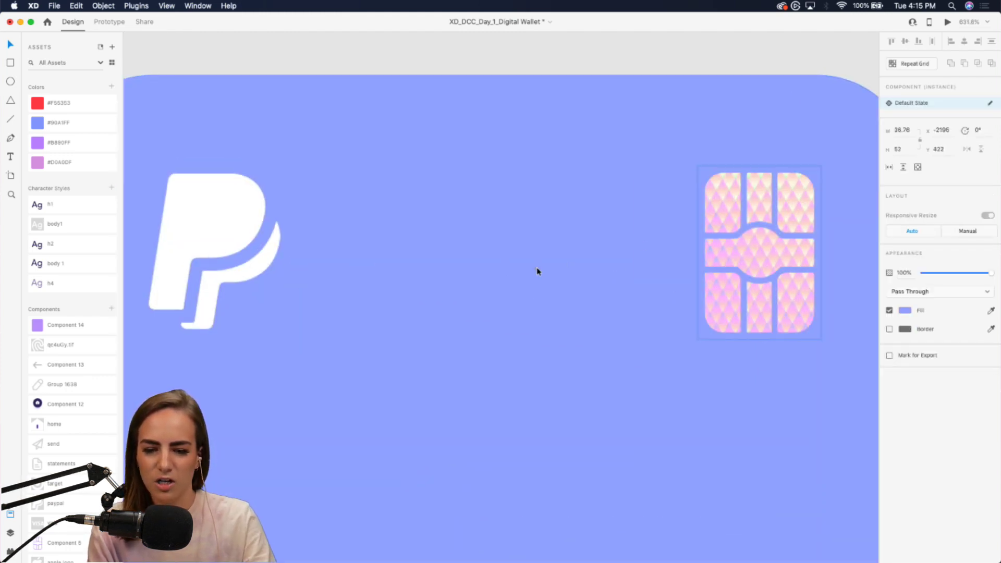
Reposition the holographic texture masked inside the PayPal card's chip so its teal area fills the chip
scroll(537, 267, down, 5)
click(689, 266)
scroll(618, 257, up, 3)
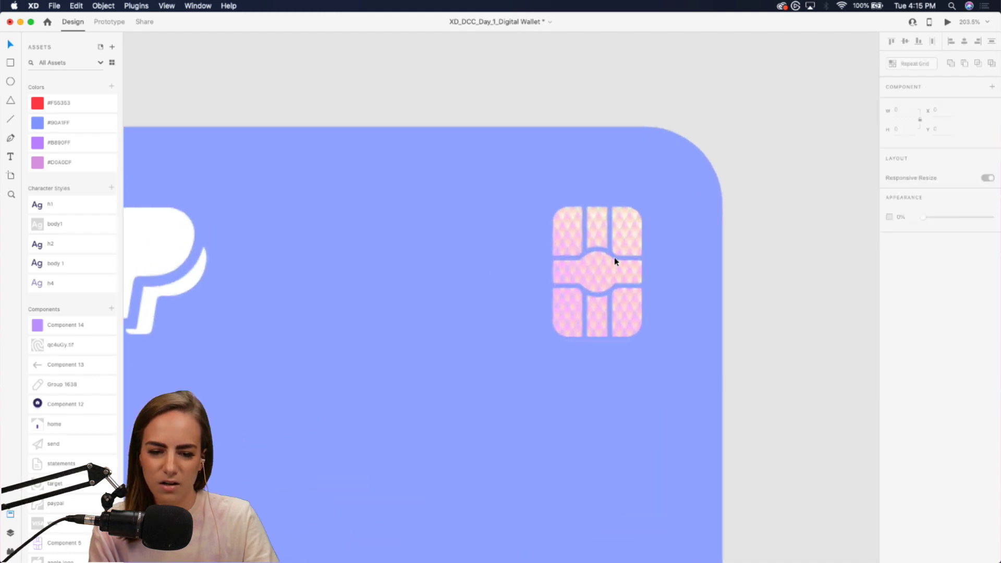
scroll(613, 270, down, 1)
scroll(613, 273, down, 5)
click(604, 272)
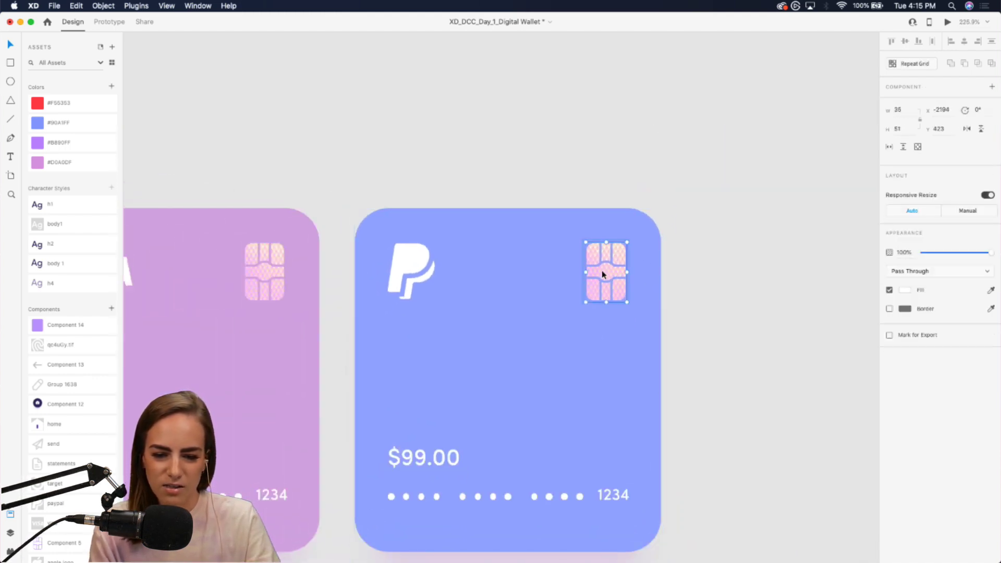
key(super+v)
drag(602, 270, 670, 245)
key(Delete)
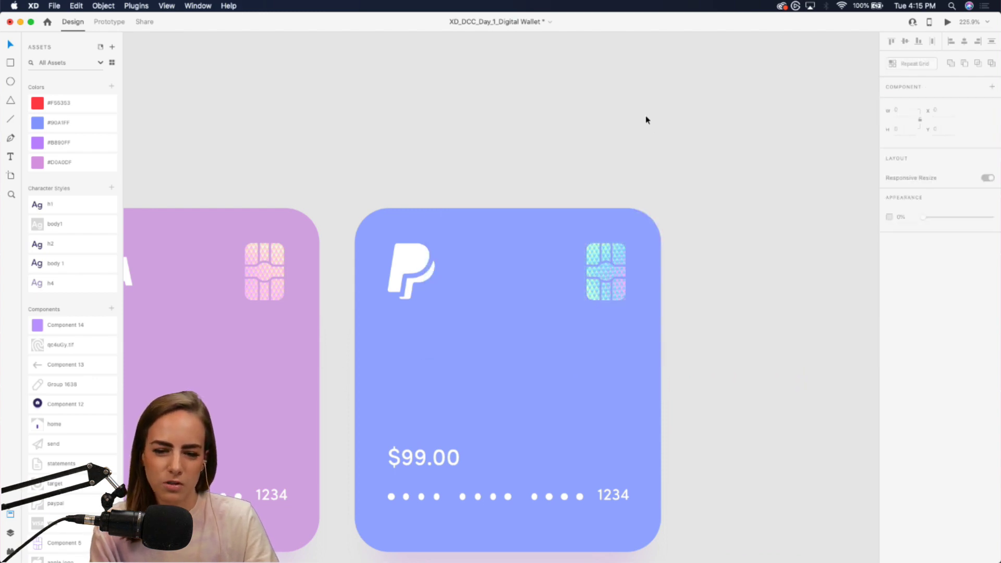
Fine-tune the placement of the holographic texture within the PayPal chip's mask
scroll(645, 114, down, 4)
click(617, 223)
double_click(617, 221)
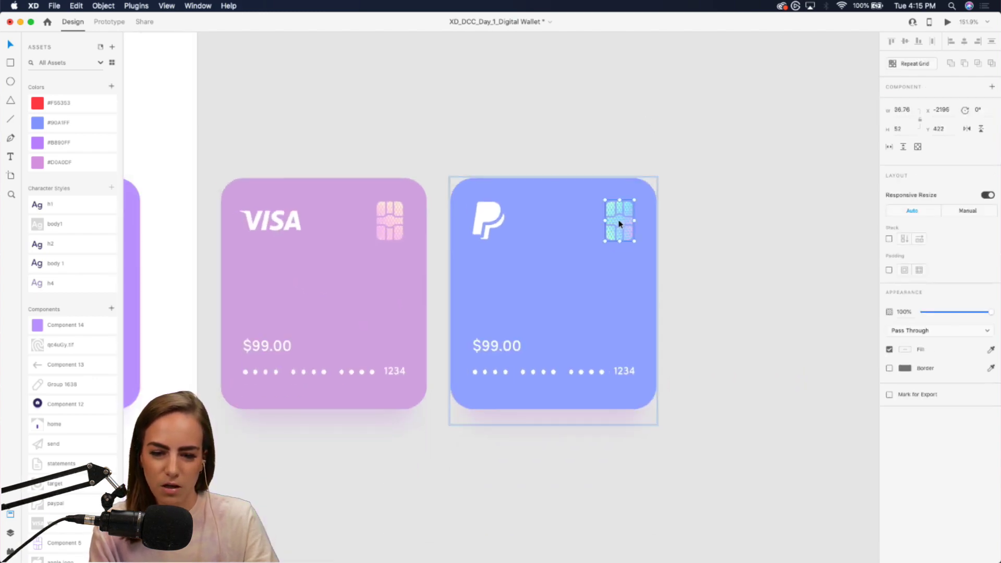
key(ctrl+v)
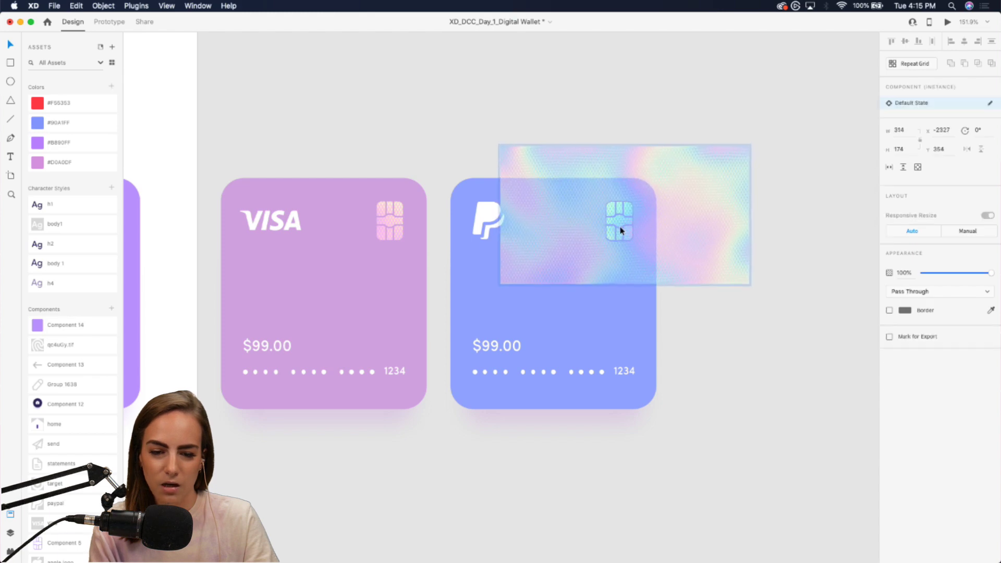
click(671, 96)
scroll(673, 97, down, 3)
scroll(672, 97, left, 2)
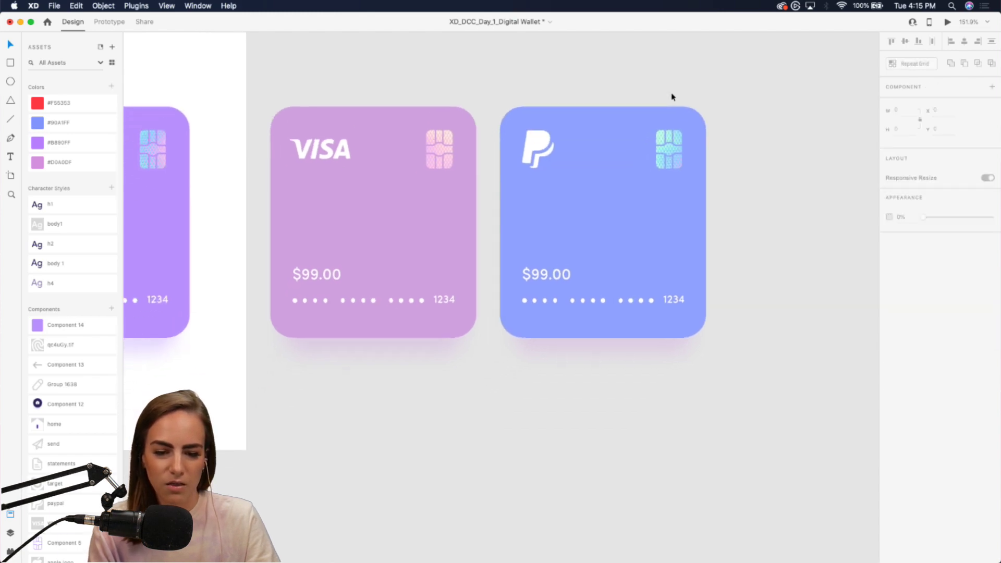
Change the balance on the PayPal card to $5000.00
scroll(672, 97, down, 4)
click(623, 166)
scroll(624, 166, up, 5)
double_click(576, 219)
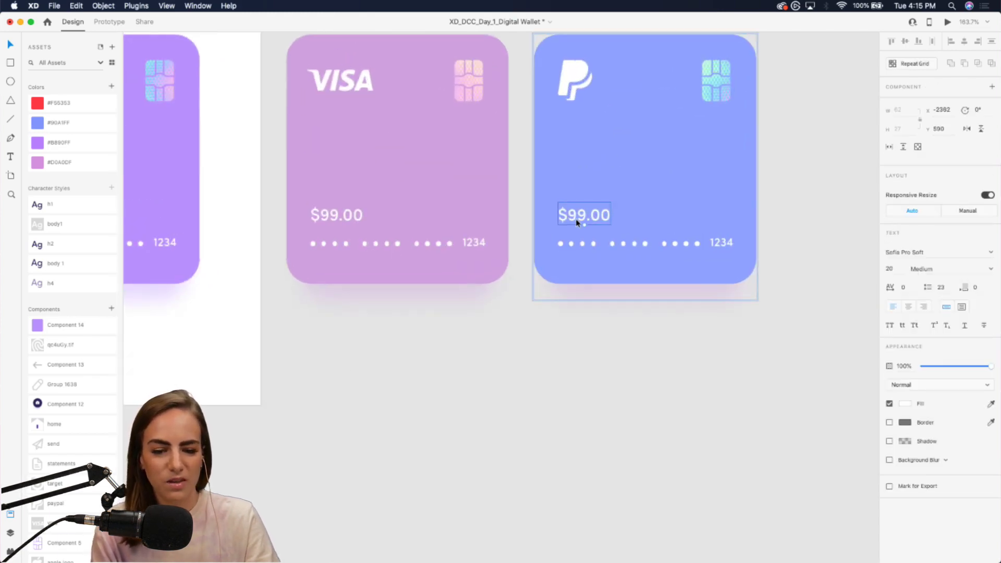
double_click(576, 218)
click(584, 215)
key(BackSpace)
key(BackSpace)
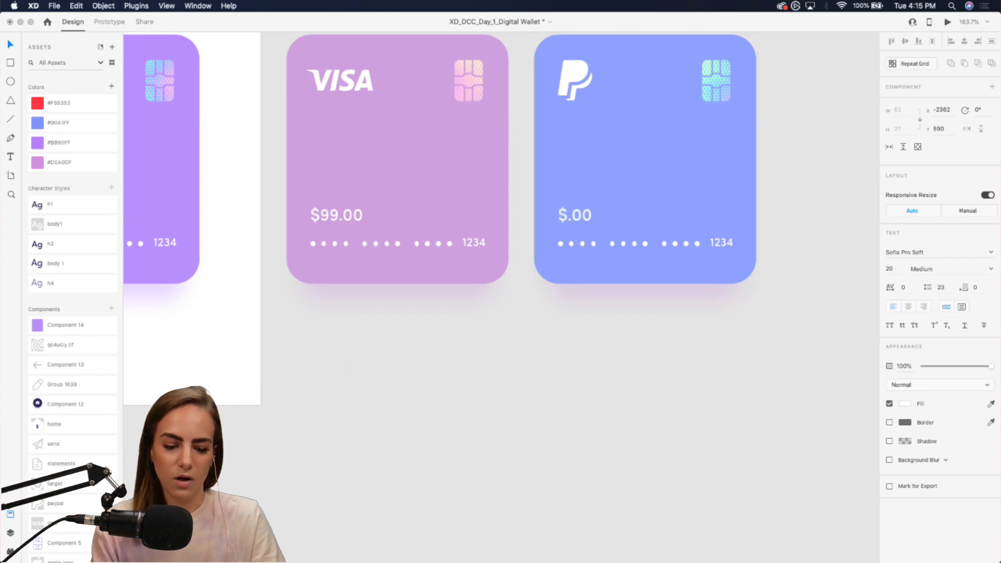
text(5000)
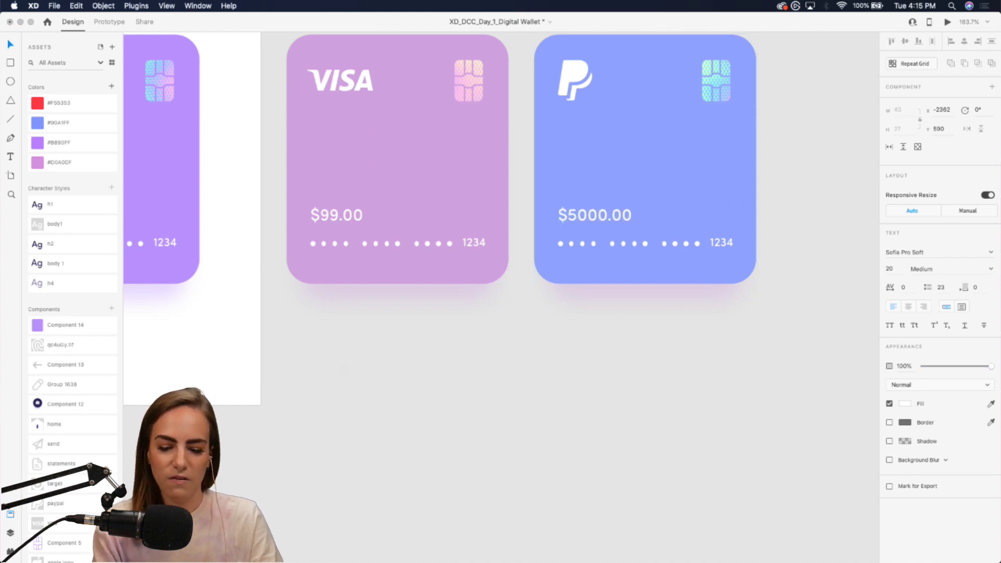
Recolor the blurred shadow beneath the PayPal card to match the card's blue
click(614, 296)
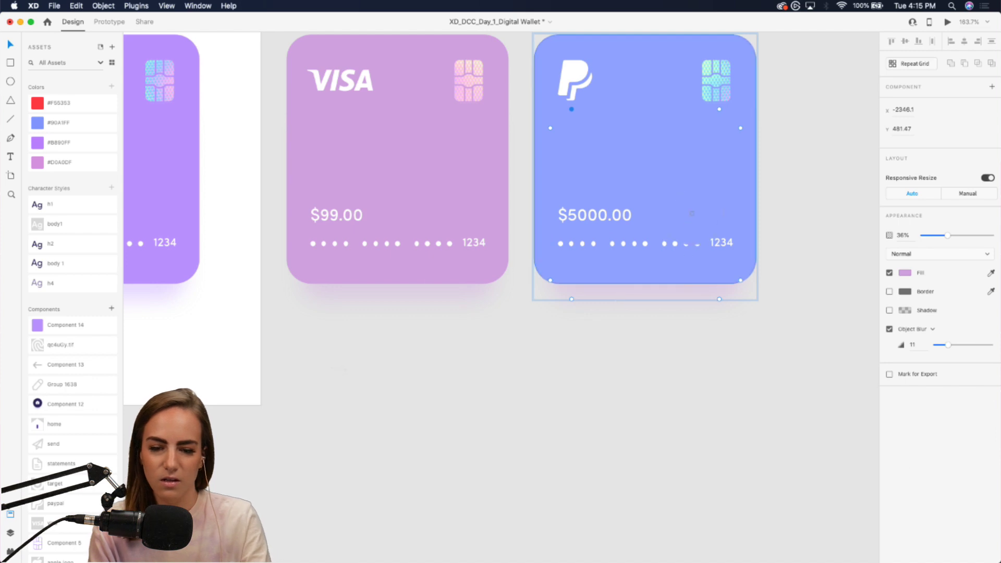
scroll(659, 348, down, 5)
scroll(610, 389, right, 4)
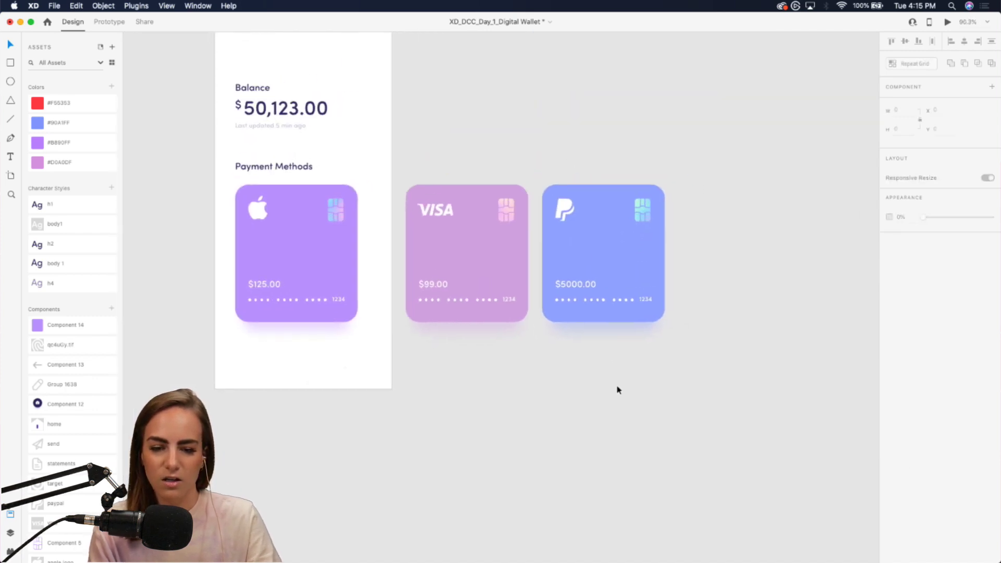
Duplicate the PayPal card group and place the copy beside it as a fourth card in the row
click(597, 288)
drag(558, 264, 690, 259)
click(699, 115)
scroll(699, 113, right, 3)
scroll(699, 114, right, 1)
scroll(699, 114, up, 1)
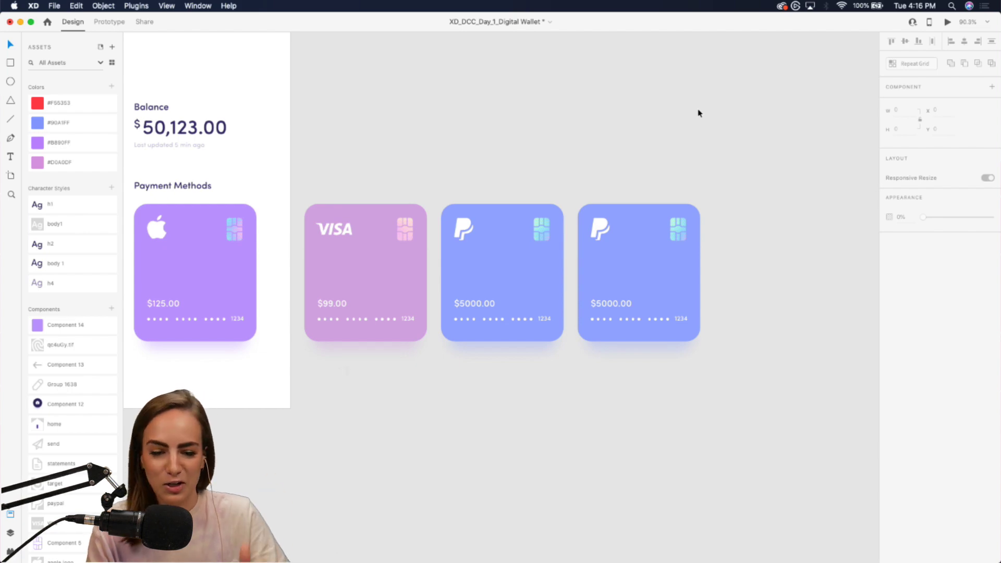
Fill the fourth card's background shape with the saved red color #F55353
click(637, 260)
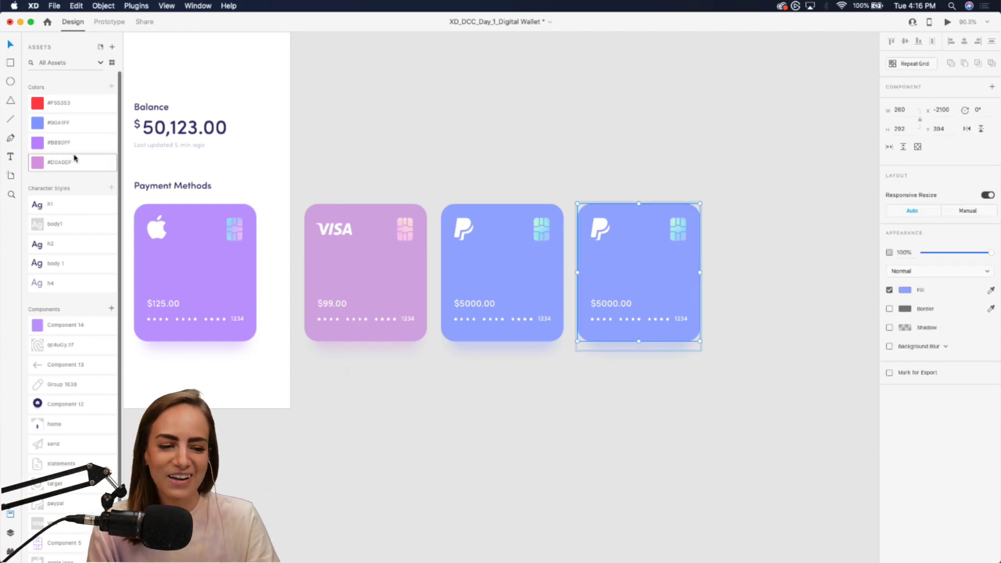
click(60, 105)
click(707, 178)
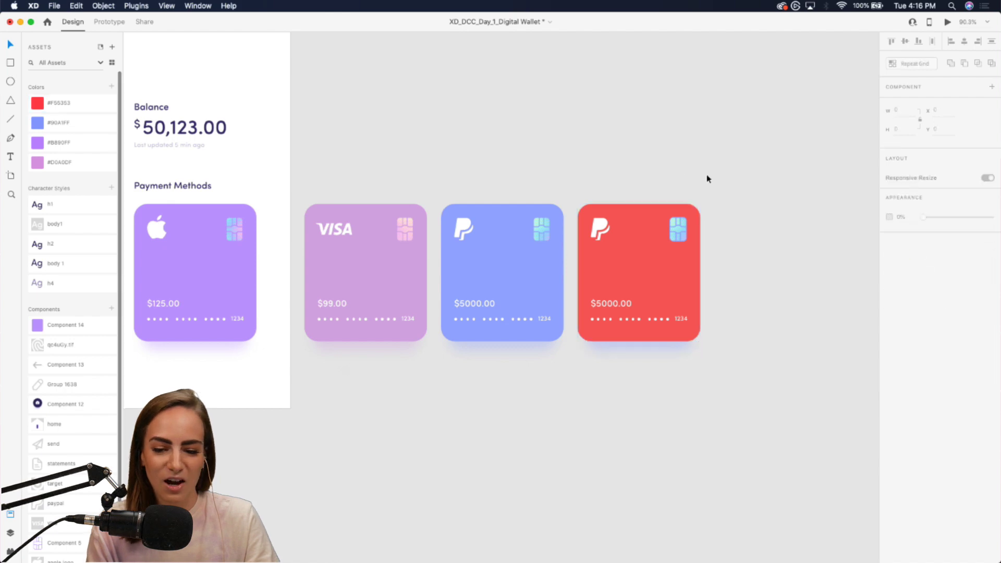
Replace the PayPal logo on the red card with the white target logo component
scroll(78, 449, down, 2)
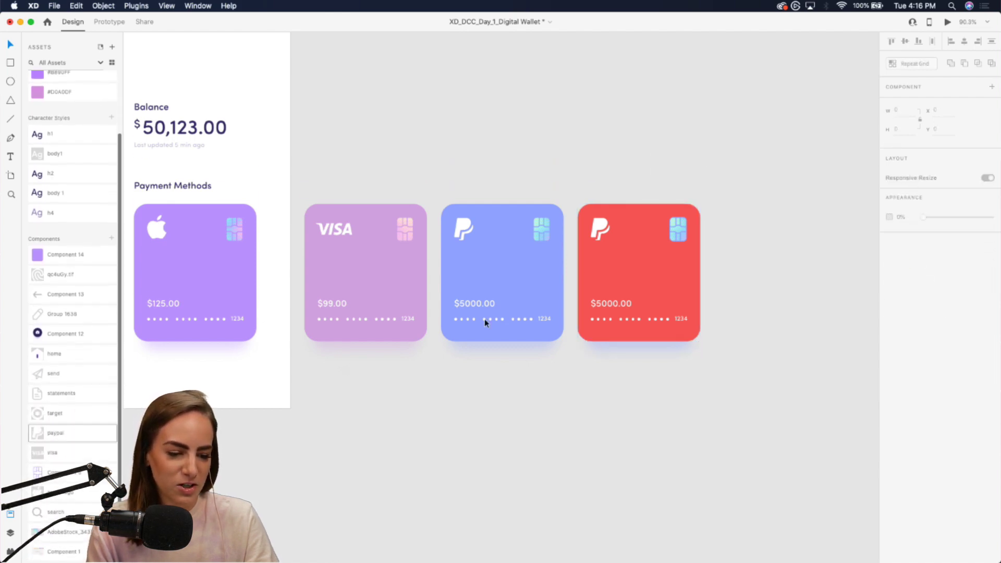
scroll(586, 293, up, 5)
click(599, 214)
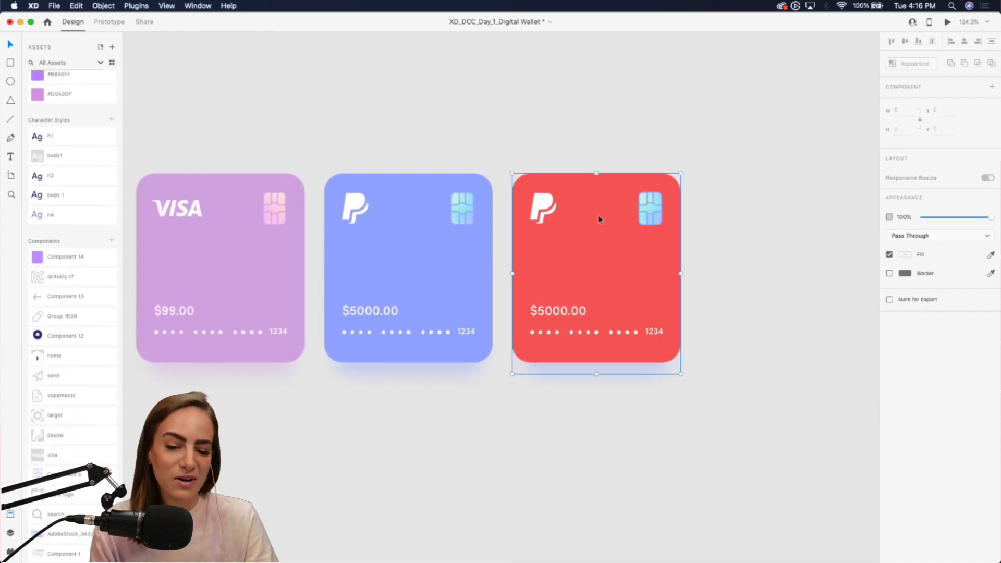
drag(48, 416, 515, 199)
scroll(589, 242, up, 5)
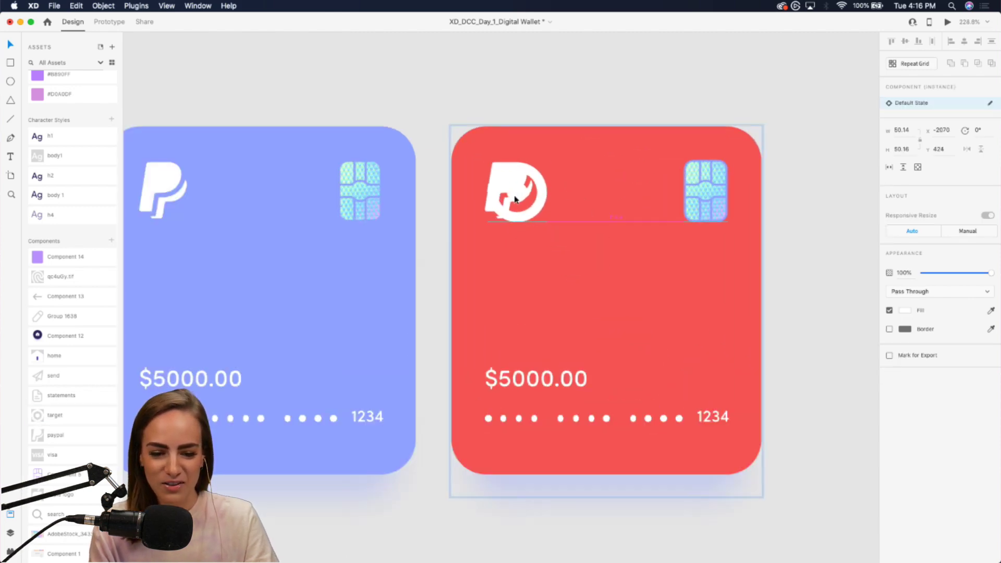
drag(494, 167, 493, 166)
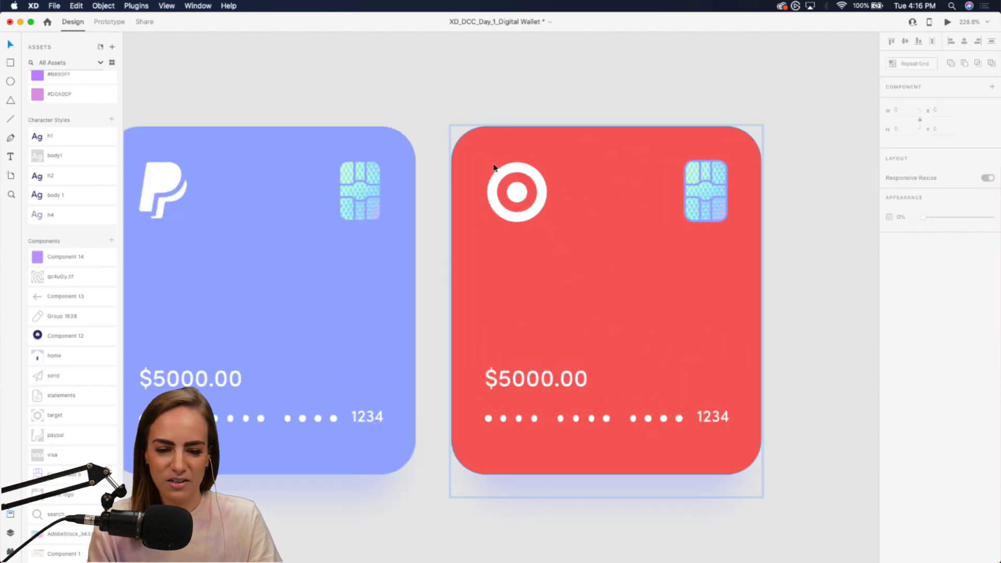
double_click(527, 196)
Recolor the chip outline on the Target card by sampling the card's red background
click(699, 172)
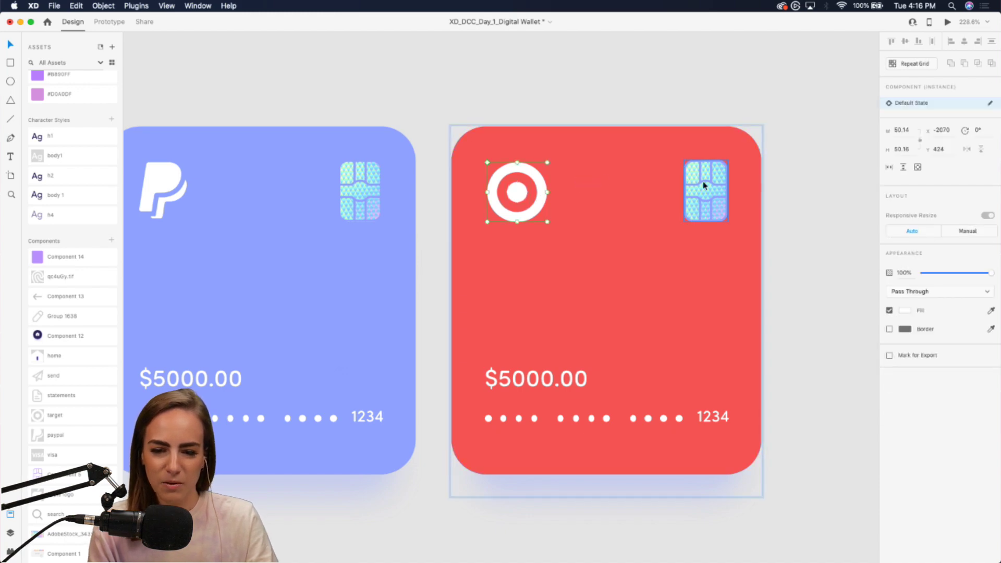
scroll(711, 184, up, 4)
double_click(687, 187)
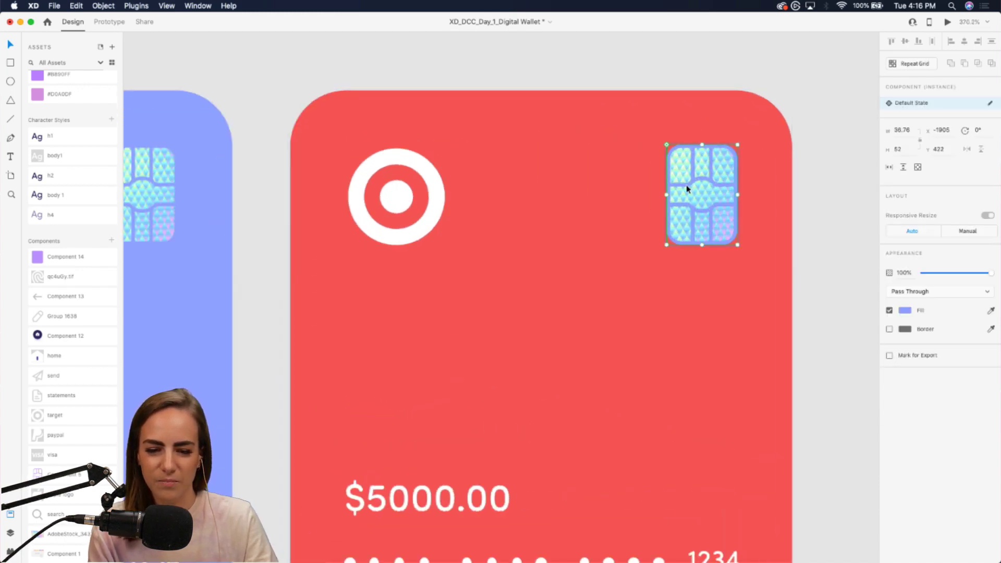
key(i)
click(594, 209)
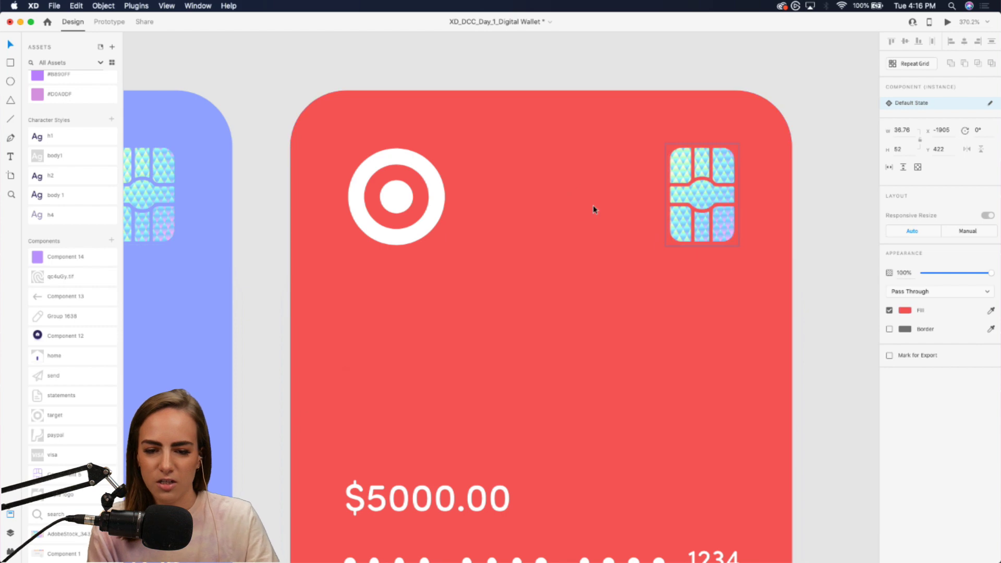
Shift the holographic texture inside the Target card's chip so its pale pink and cream area fills the chip
double_click(704, 198)
scroll(705, 199, down, 4)
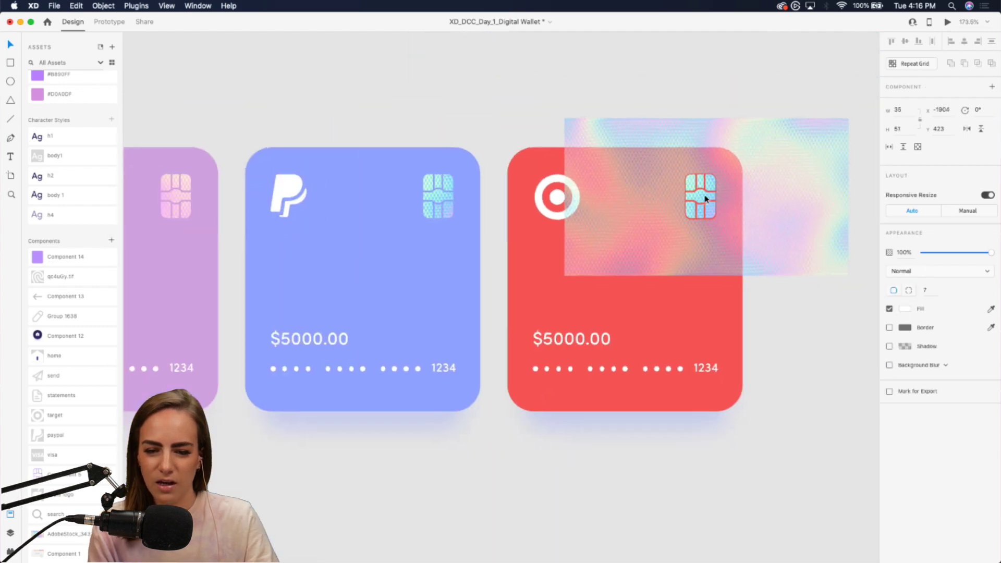
drag(690, 198, 615, 217)
mouse_move(695, 203)
mouse_down()
mouse_move(661, 192)
mouse_move(698, 206)
mouse_up()
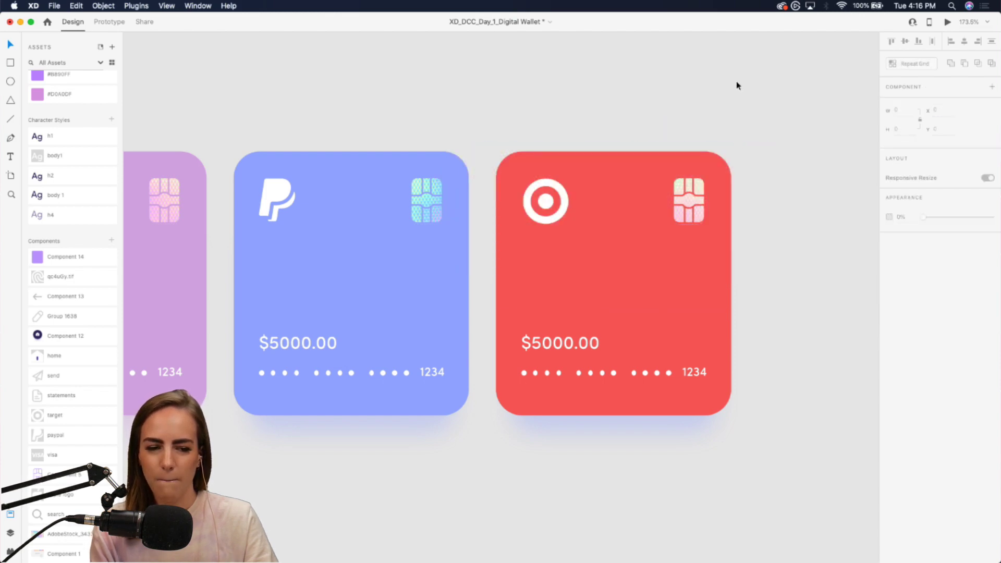
Change the balance on the Target card to $3210.00
scroll(736, 80, down, 3)
scroll(737, 81, down, 1)
click(643, 207)
double_click(616, 251)
double_click(618, 246)
click(619, 244)
drag(618, 244, 595, 244)
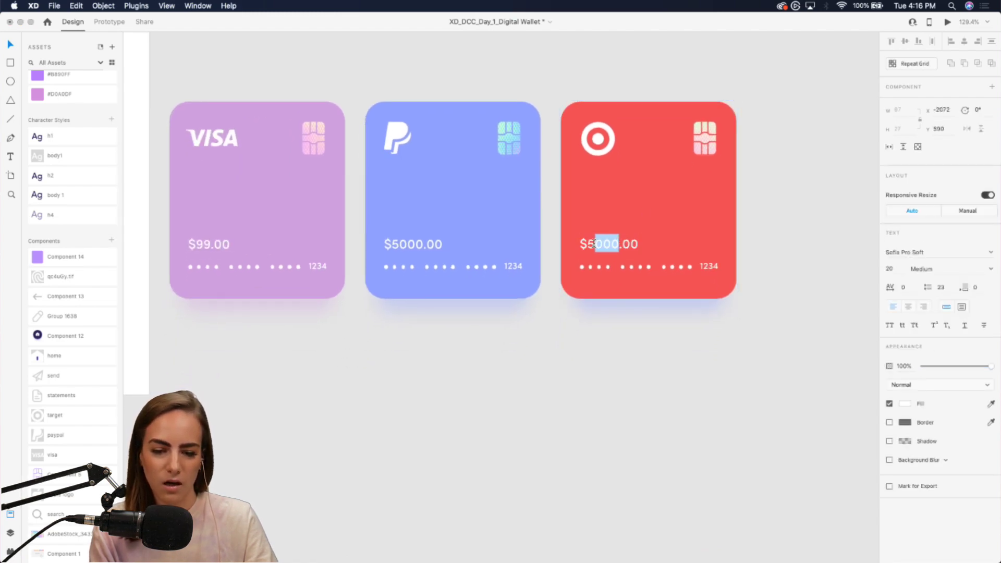
text(321)
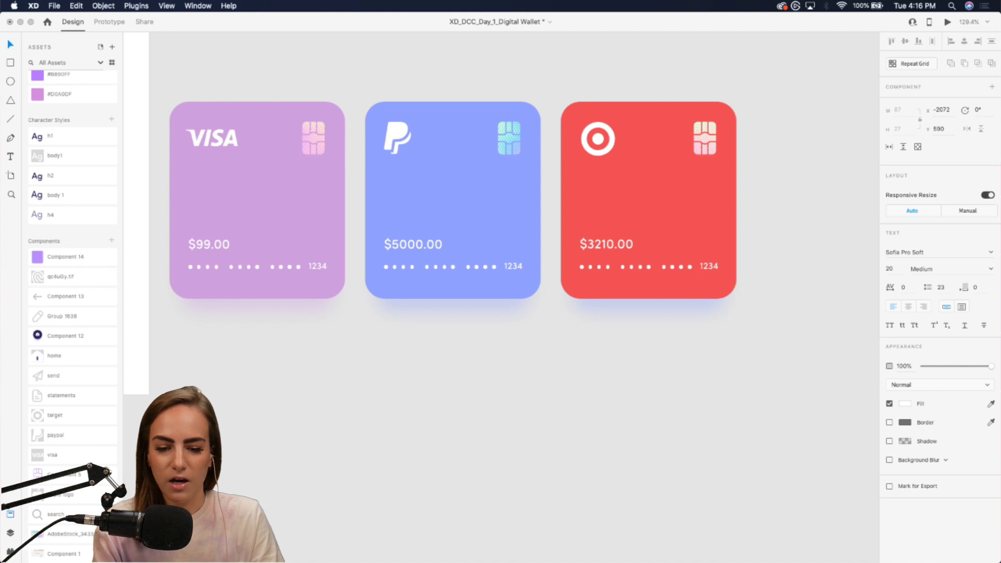
key(Escape)
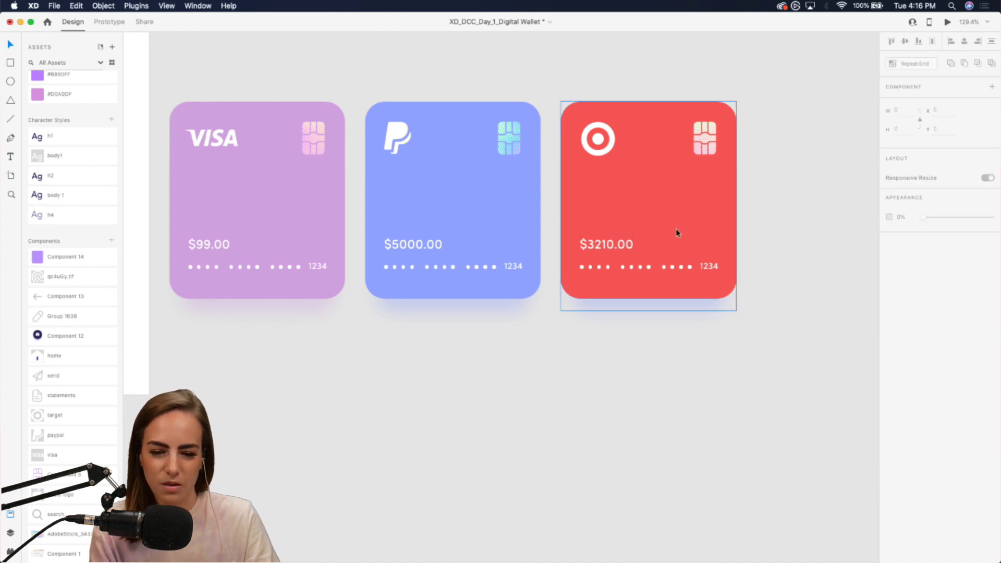
Recolor the blurred shadow beneath the Target card to match the card's red
double_click(607, 309)
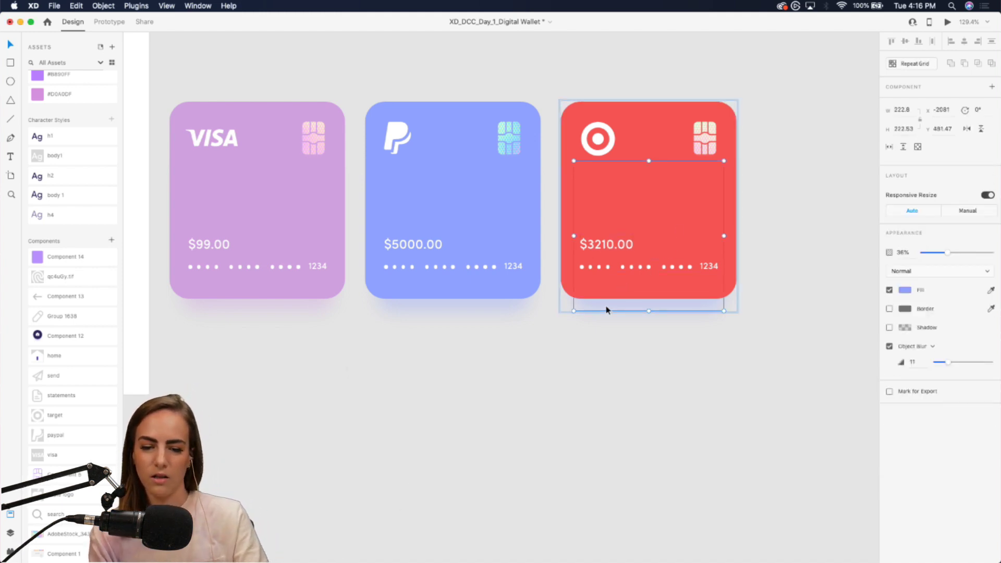
click(543, 358)
scroll(543, 358, down, 5)
scroll(542, 358, left, 5)
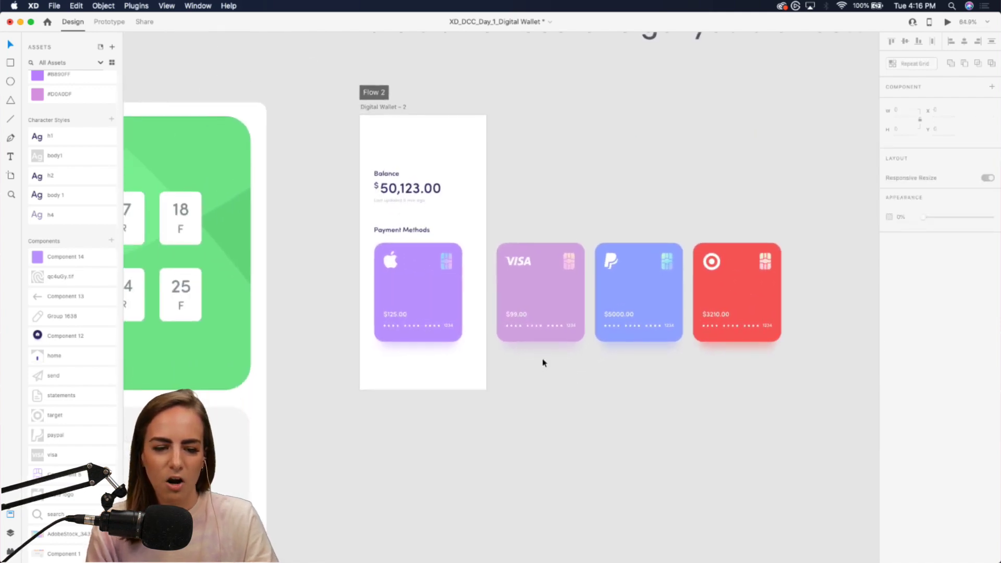
Place the round home button, Component 12, centered below the Apple card near the bottom of the Digital Wallet – 2 artboard
scroll(543, 358, up, 5)
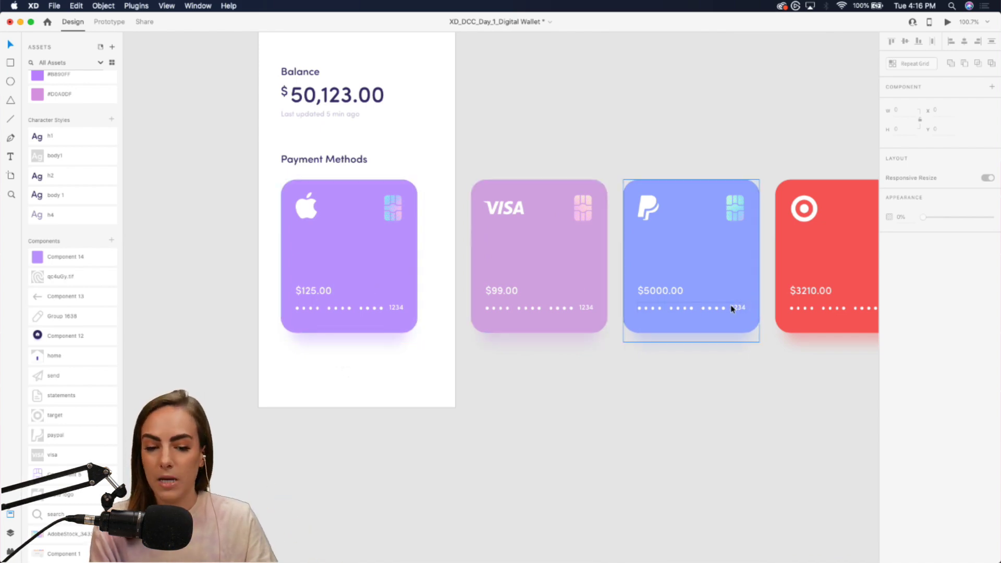
scroll(732, 309, left, 4)
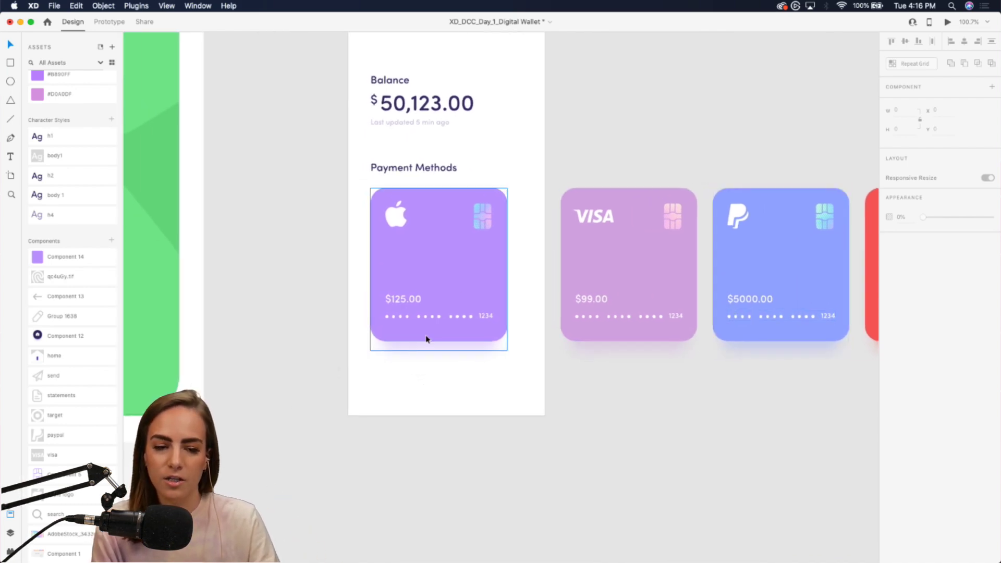
scroll(427, 296, up, 3)
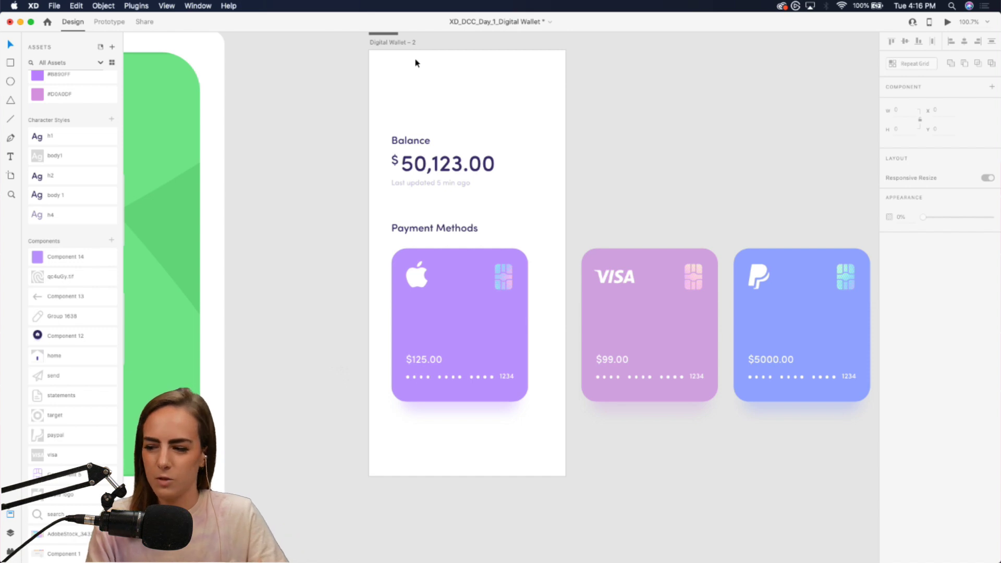
scroll(416, 62, up, 2)
scroll(508, 368, down, 4)
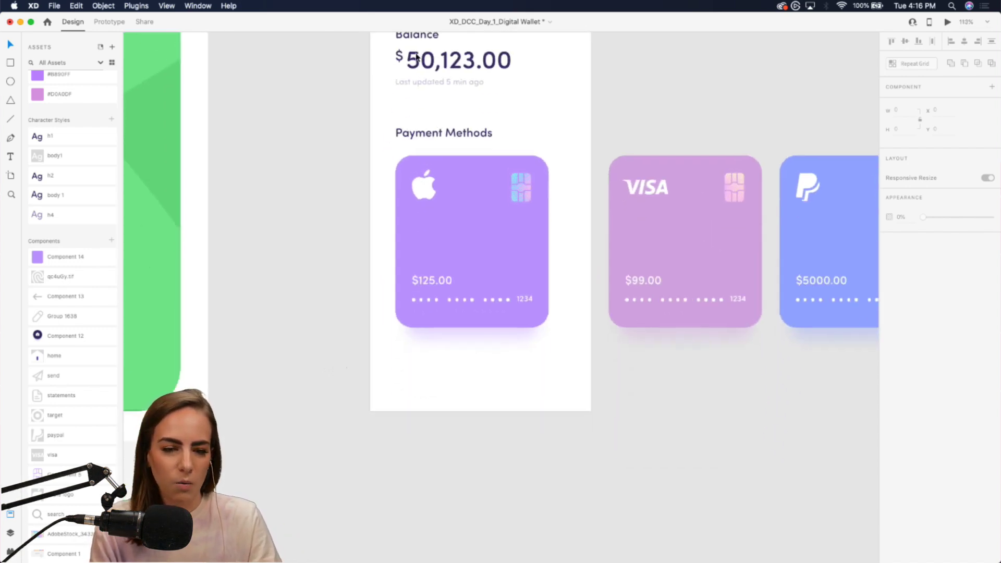
scroll(605, 365, up, 5)
scroll(573, 371, left, 3)
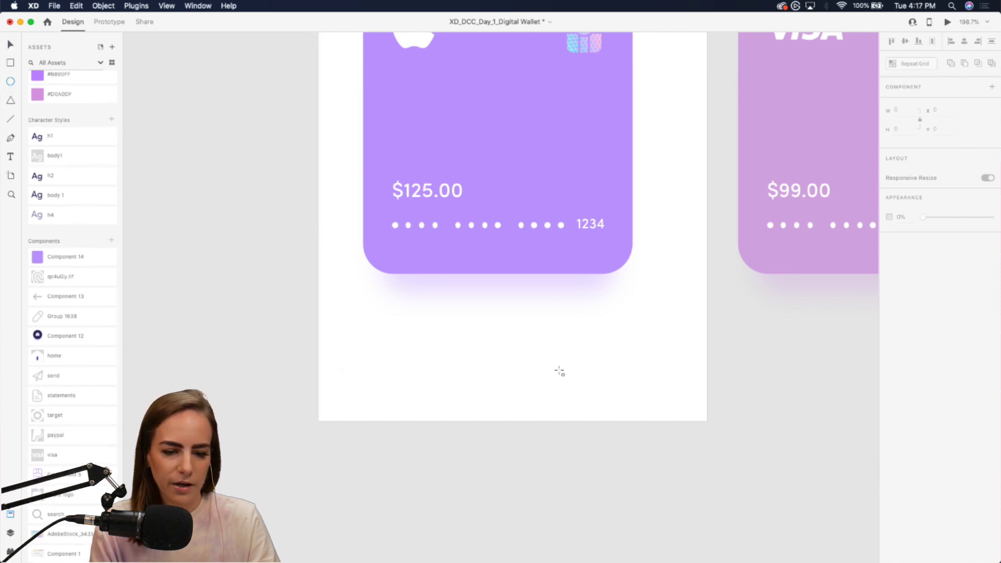
drag(67, 335, 510, 369)
Recolor the door line of the home icon in the round button to the dark navy of the circle
scroll(507, 365, up, 5)
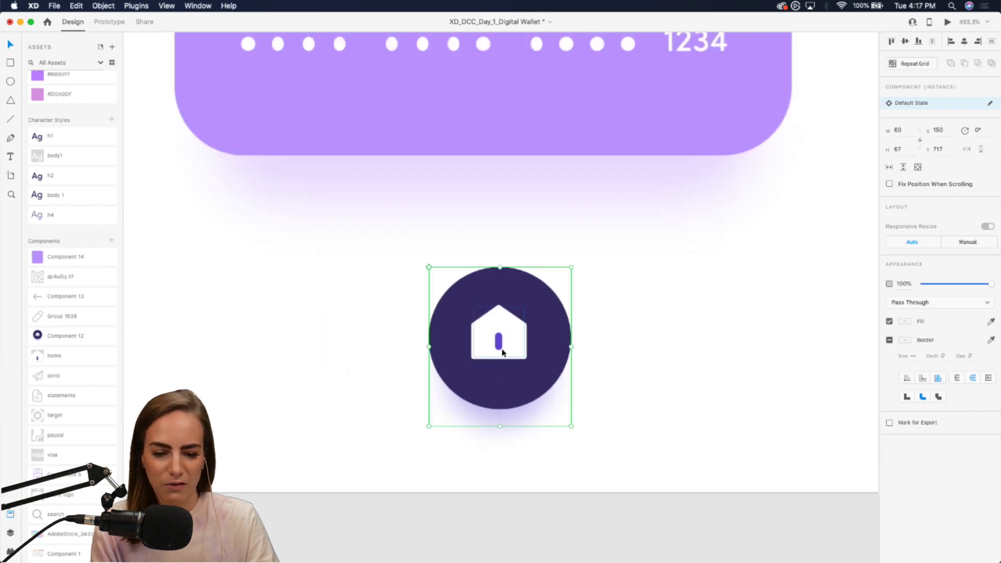
double_click(499, 348)
double_click(499, 348)
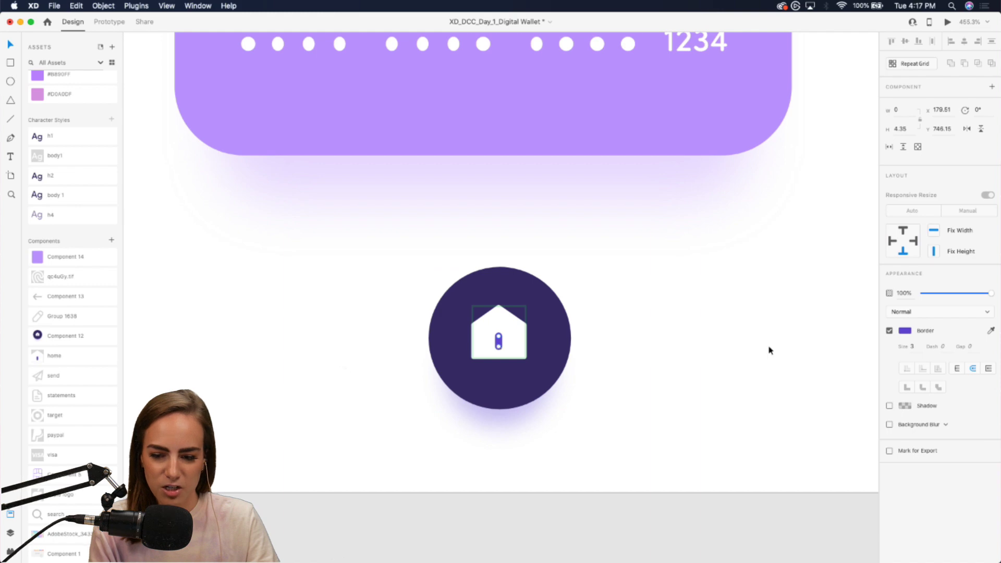
click(666, 336)
scroll(667, 336, down, 5)
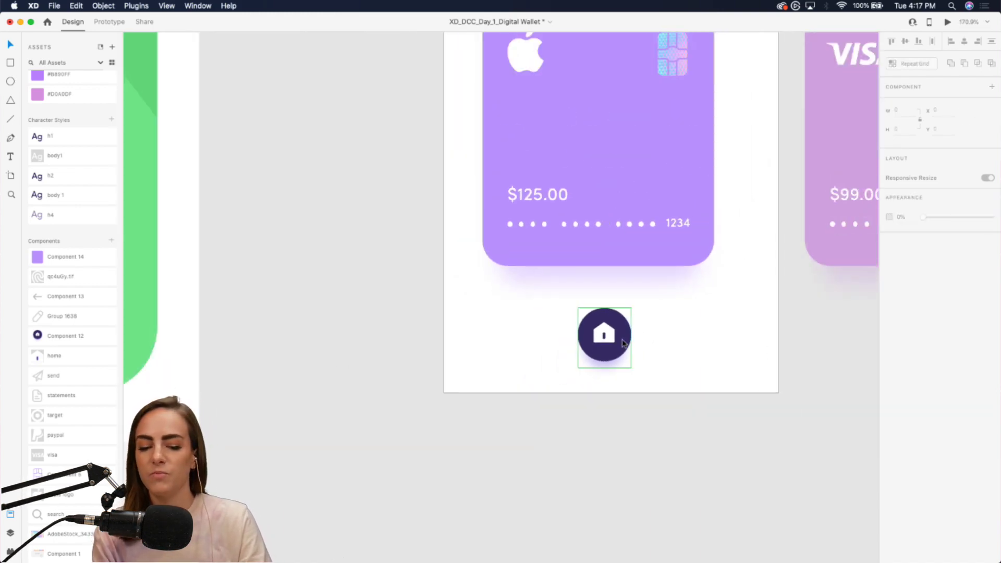
Try a drop shadow on the home button's dark circle
scroll(621, 337, up, 5)
double_click(605, 398)
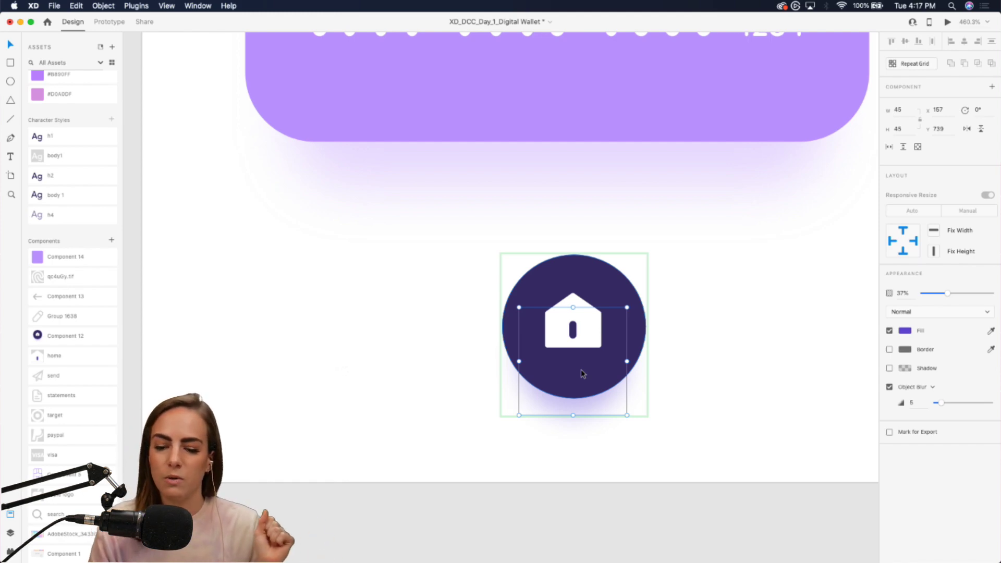
click(889, 369)
click(635, 334)
click(889, 368)
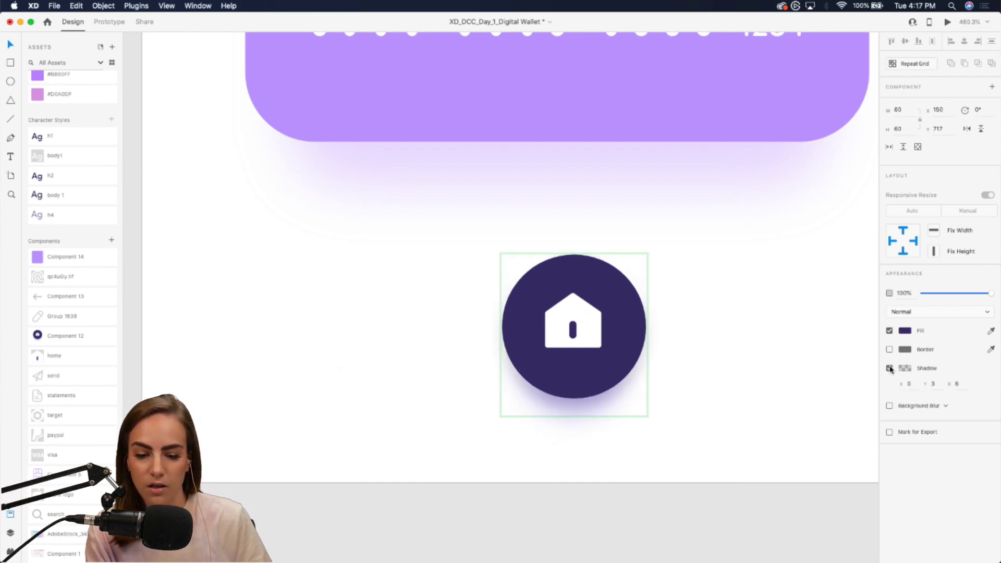
click(890, 369)
Move the blurred purple shadow beneath the home button up slightly to Y 737
click(590, 415)
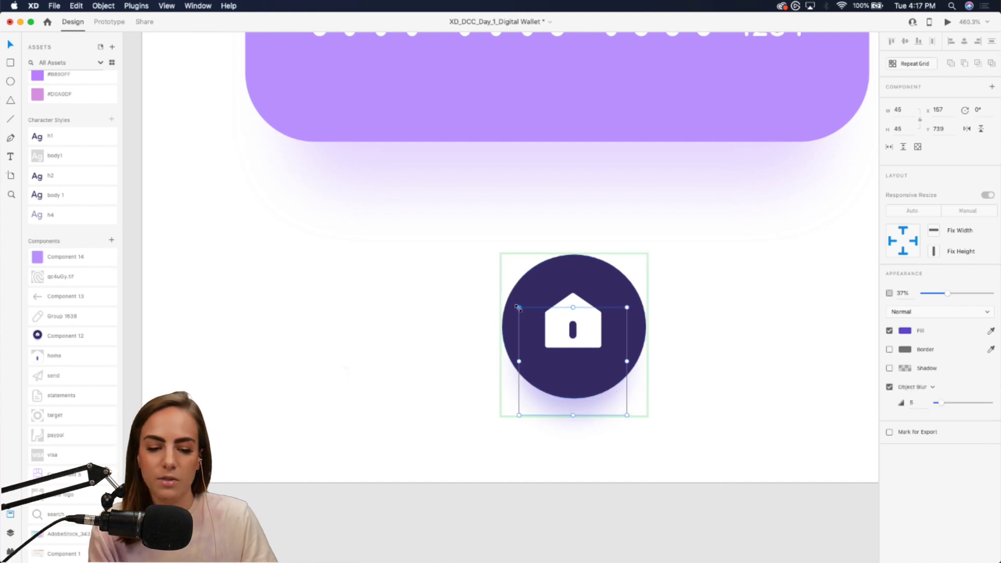
mouse_move(592, 415)
mouse_down()
mouse_move(588, 467)
mouse_move(589, 403)
mouse_up()
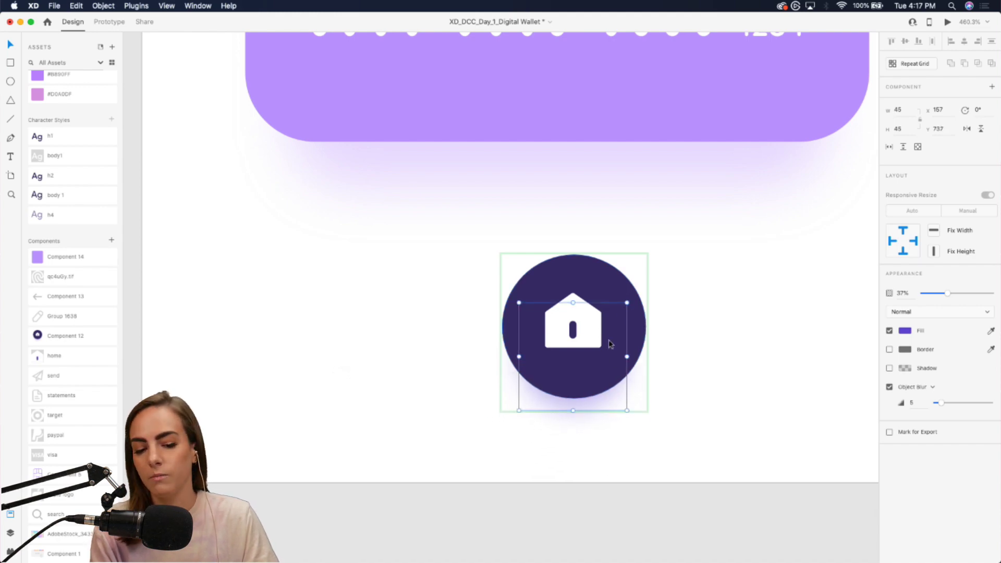
click(672, 365)
scroll(673, 368, down, 3)
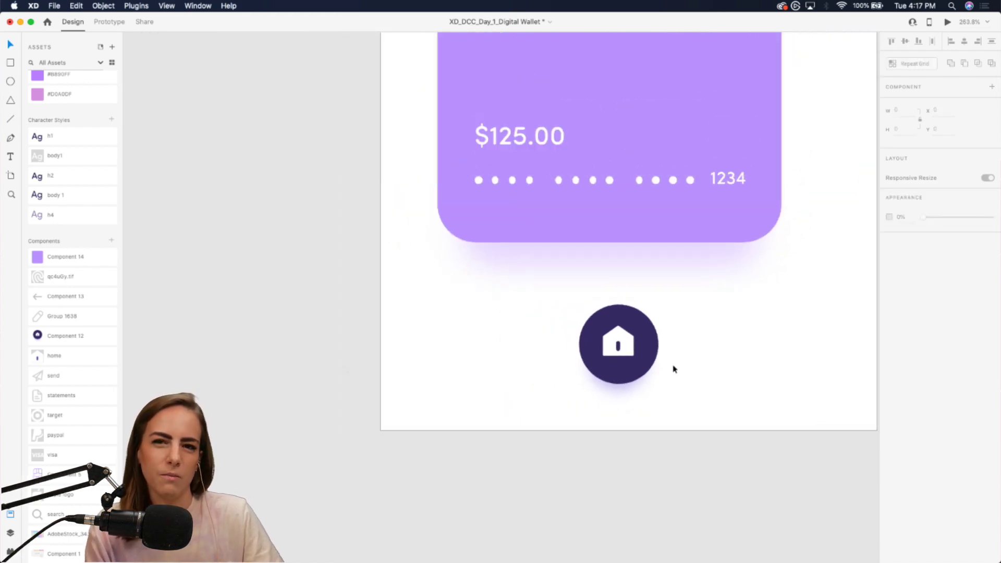
Place the send icon component to the right of the home button, level with its center
scroll(673, 368, down, 3)
scroll(673, 369, right, 3)
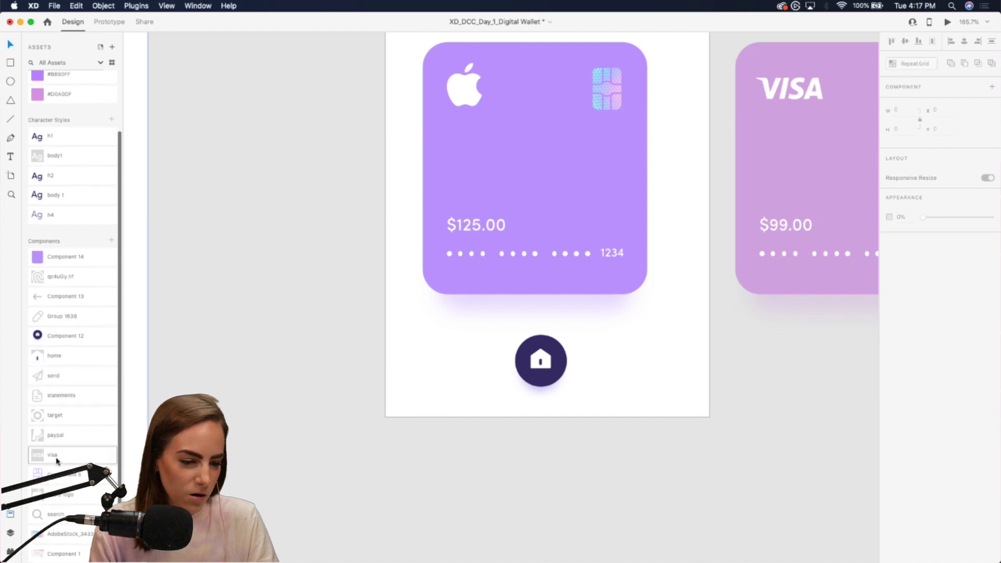
drag(51, 375, 616, 373)
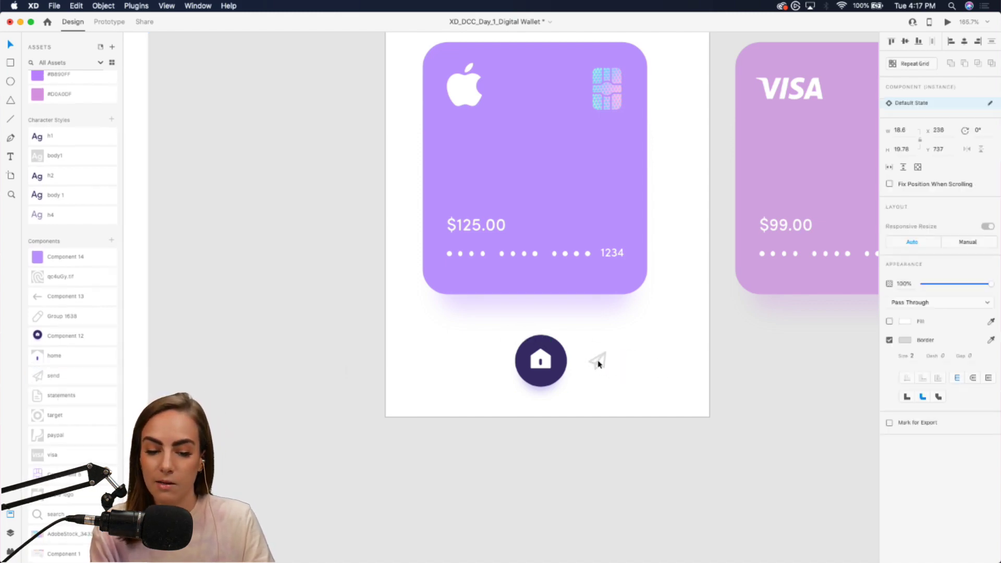
click(692, 391)
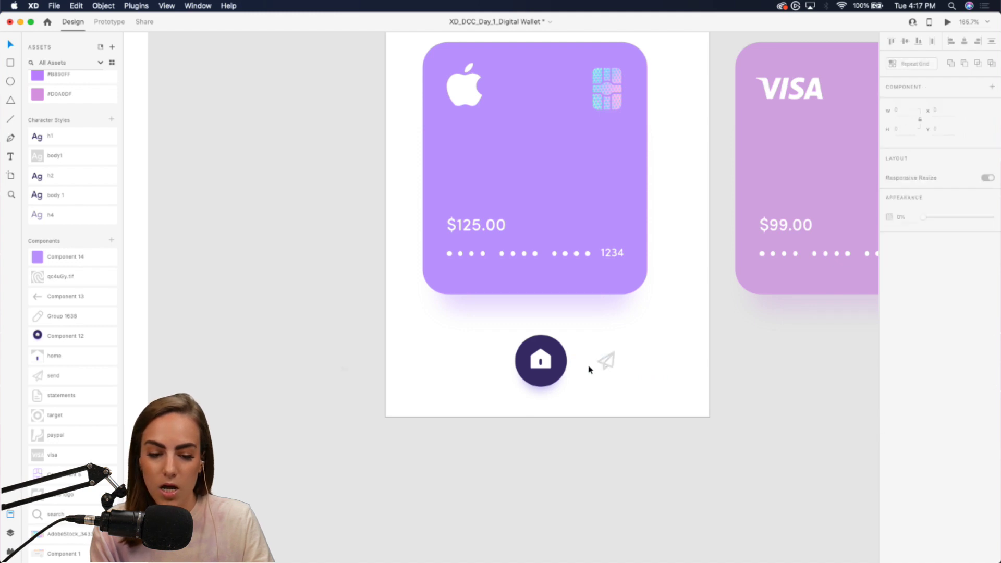
drag(602, 366, 607, 367)
click(581, 476)
Place the statements icon to the left of the home button at X 86, Y 735, and nudge the send icon outward for even spacing
drag(41, 394, 428, 367)
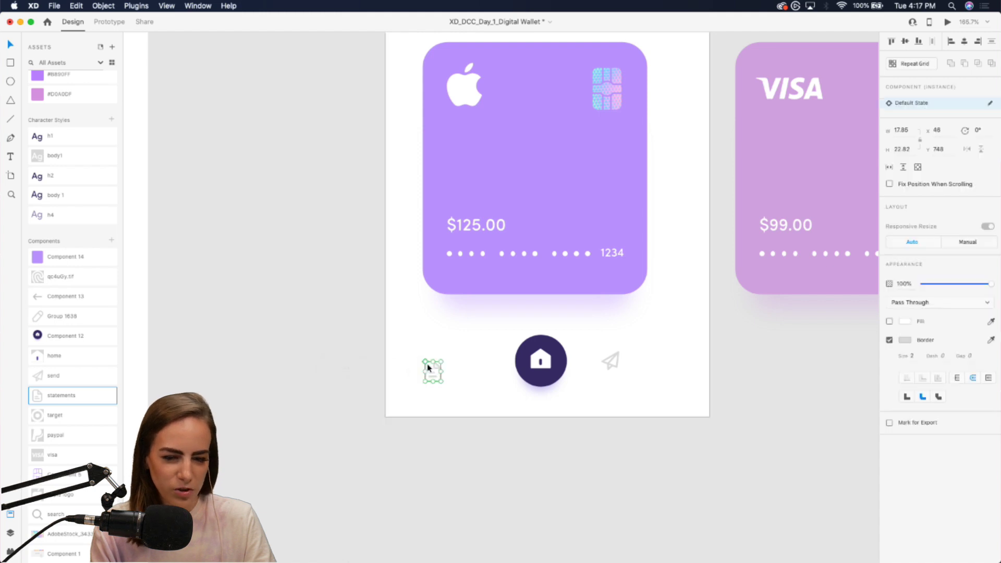
scroll(506, 389, up, 5)
drag(357, 346, 430, 327)
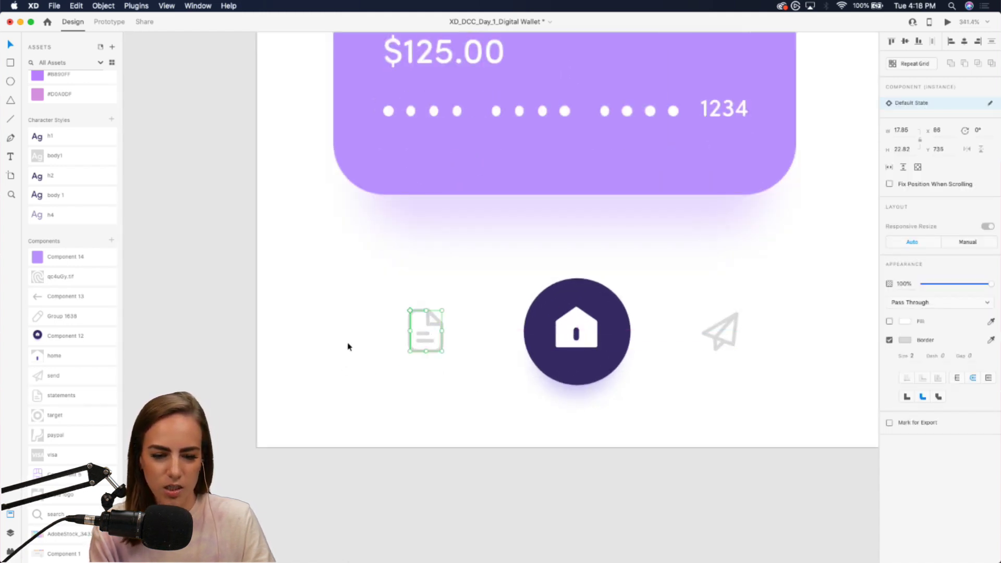
click(348, 346)
scroll(348, 346, down, 5)
drag(519, 344, 523, 344)
click(564, 415)
Place the search icon component in the artboard's upper-left area at X 42, Y 45, above the Balance heading
scroll(563, 416, up, 3)
scroll(563, 415, up, 3)
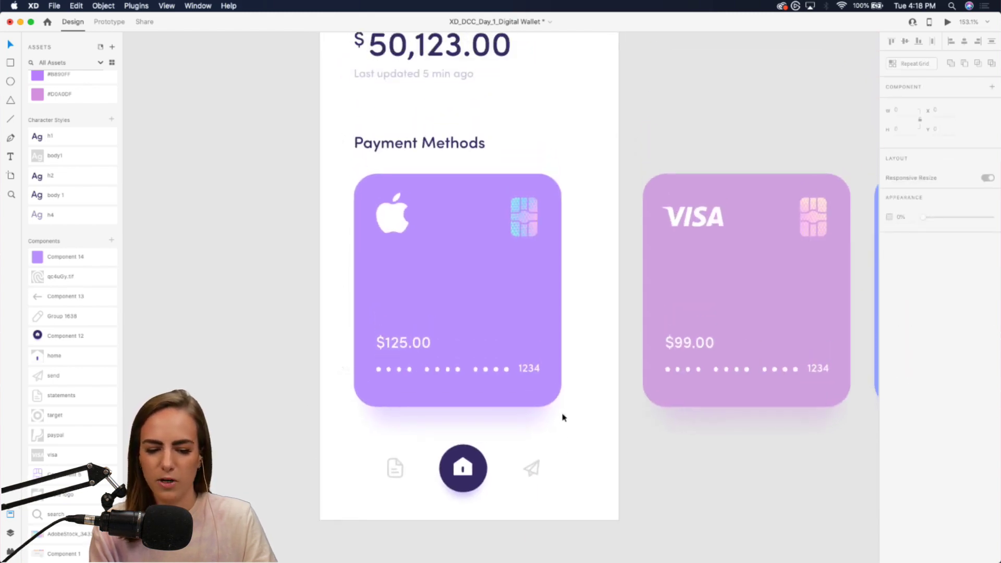
scroll(564, 416, down, 3)
scroll(563, 415, up, 1)
scroll(470, 119, up, 3)
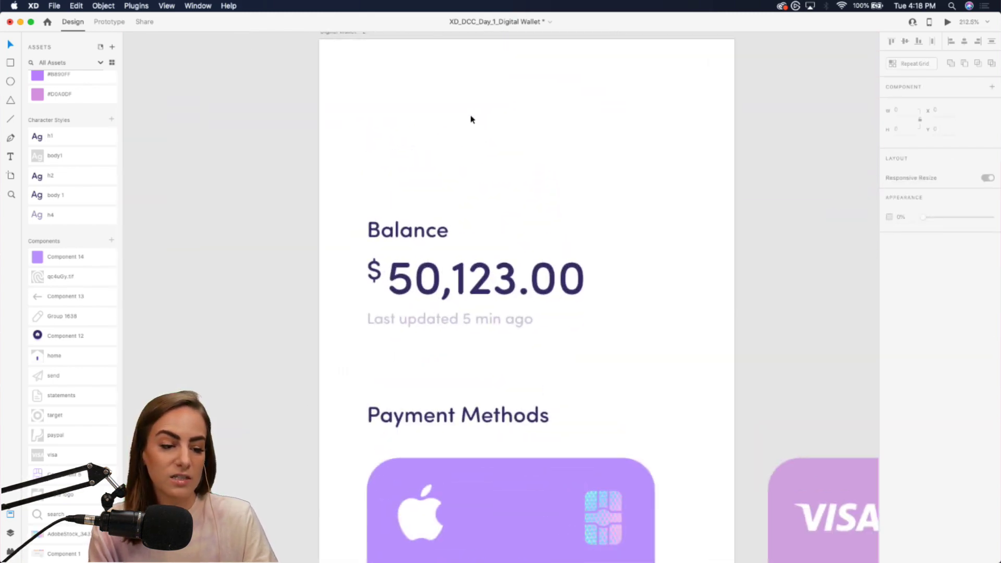
scroll(81, 343, down, 1)
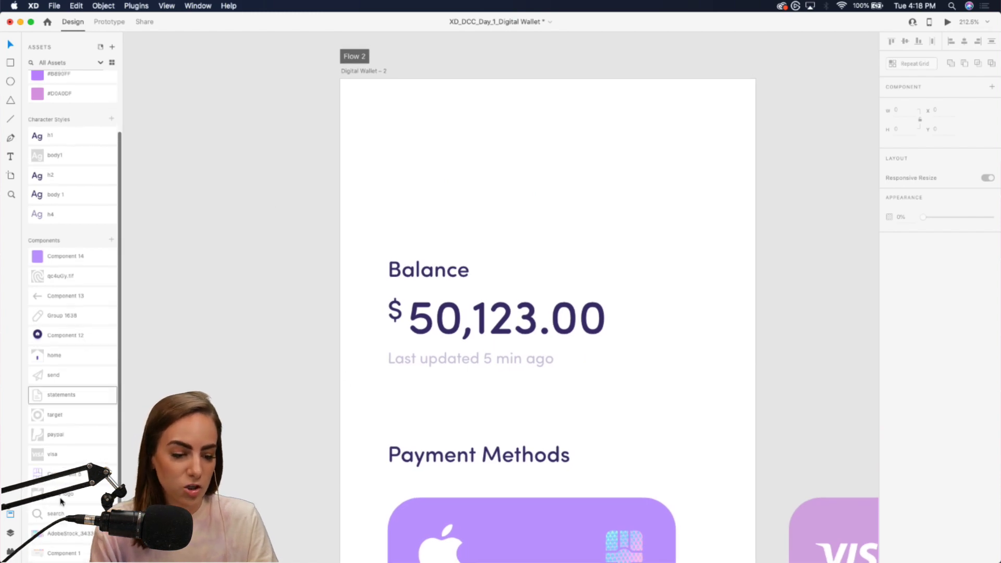
drag(57, 515, 399, 143)
click(475, 171)
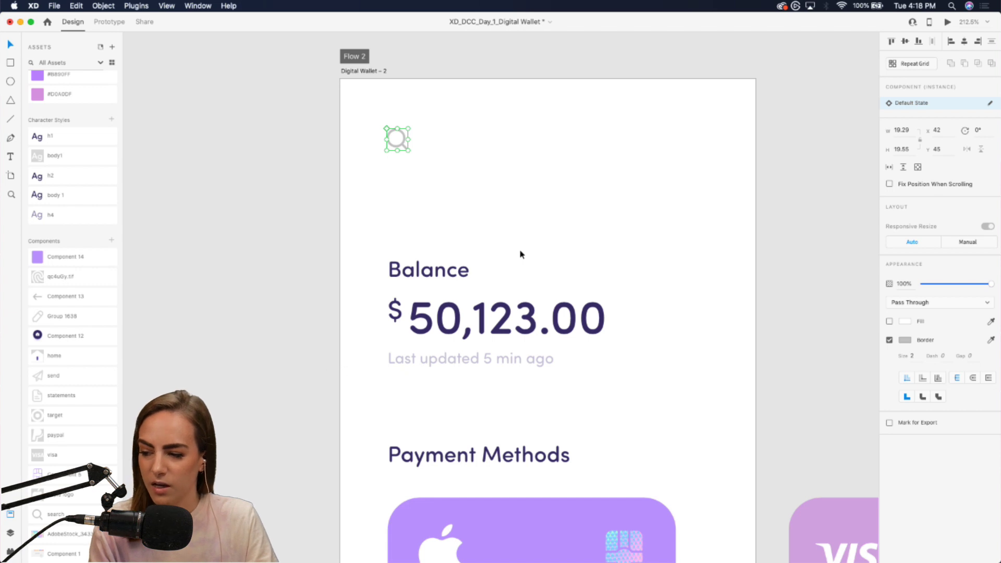
click(615, 230)
Nudge the search icon slightly down, keeping it in line with the Balance heading's left edge
scroll(614, 230, down, 3)
scroll(614, 230, up, 1)
scroll(614, 230, right, 1)
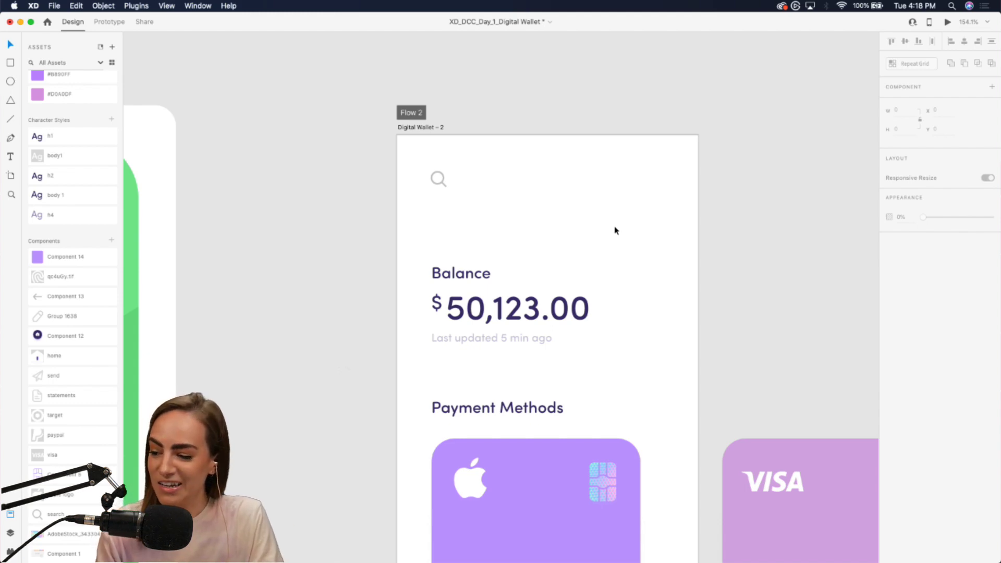
scroll(614, 231, down, 10)
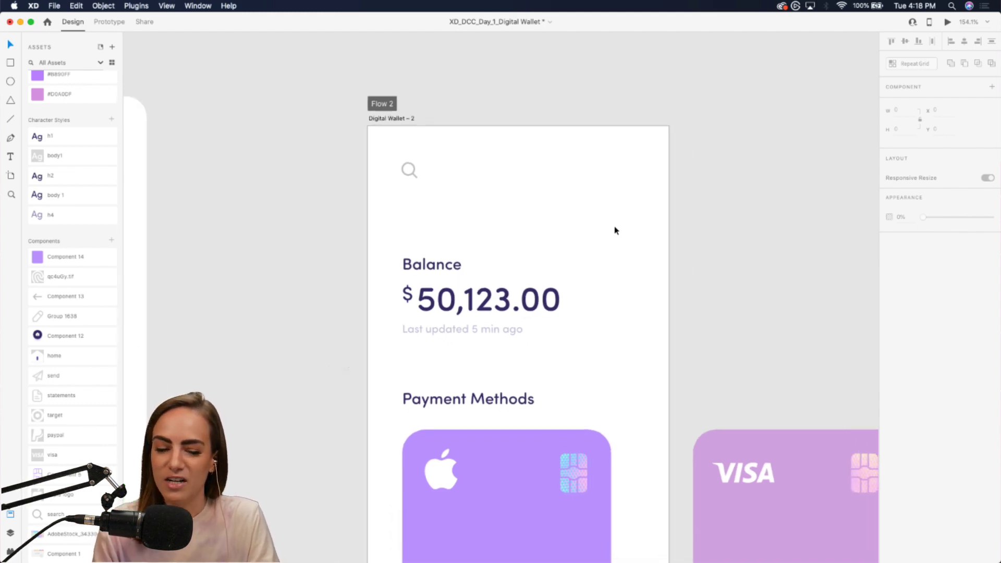
scroll(425, 94, down, 2)
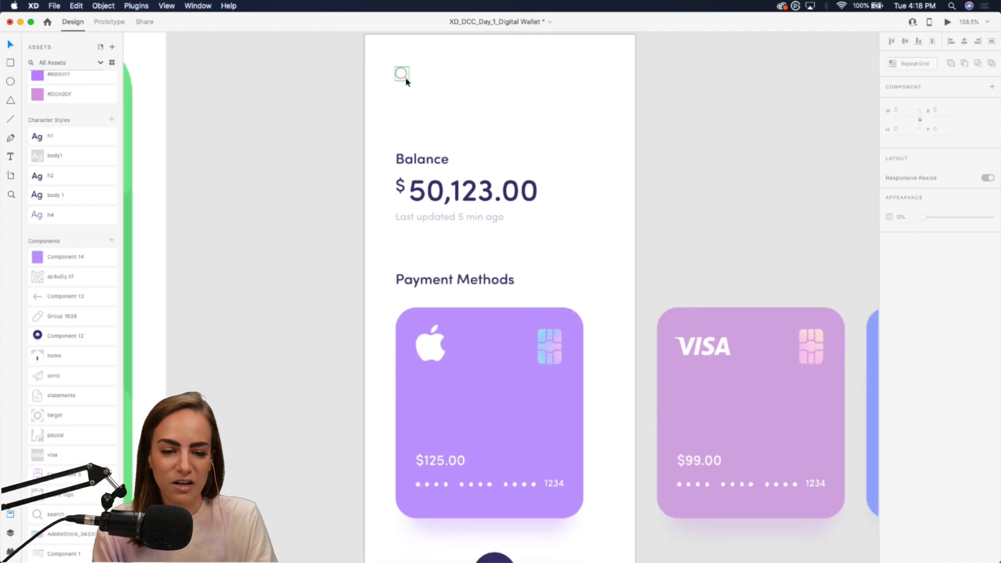
click(405, 79)
click(533, 143)
scroll(533, 143, right, 2)
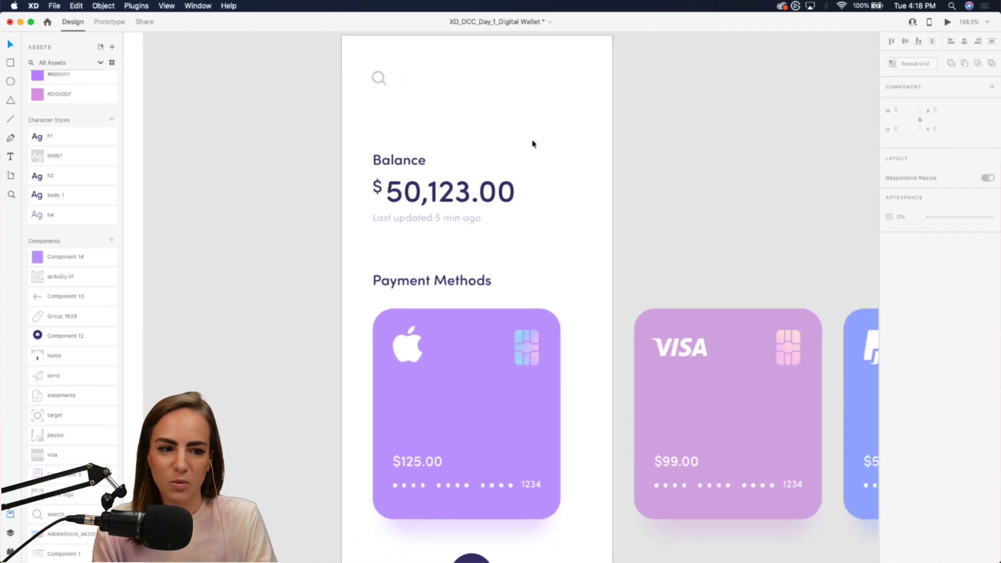
Draw a 49 x 49 square at X 290, Y 38 in the artboard's upper-right area, and round its corners to radius 9
scroll(533, 144, up, 6)
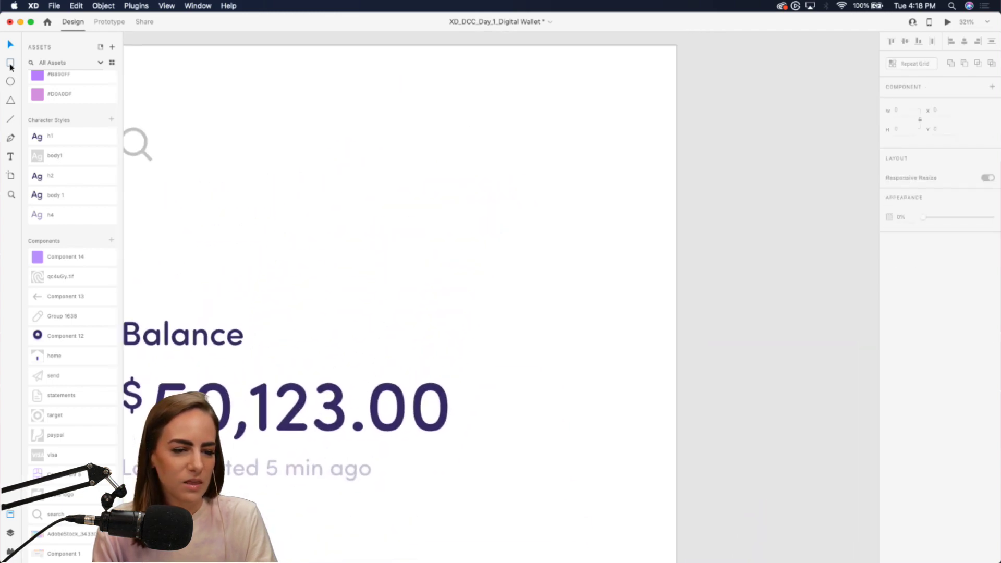
mouse_move(616, 109)
mouse_down()
mouse_move(534, 192)
mouse_move(547, 177)
mouse_up()
click(487, 190)
scroll(487, 188, up, 5)
scroll(487, 188, up, 2)
scroll(487, 188, right, 2)
click(525, 196)
Fill the rounded square with the copied dark red and remove its border
click(904, 319)
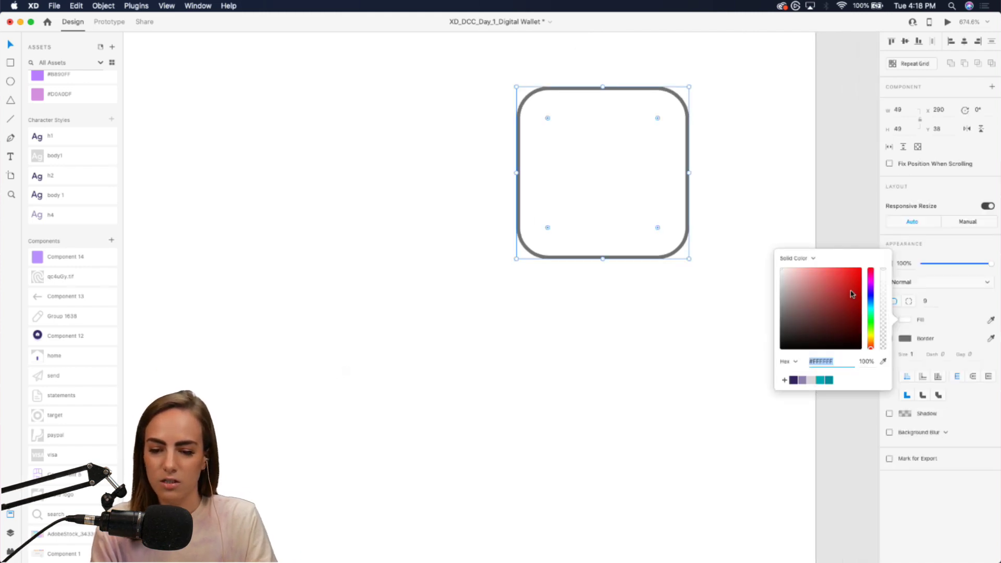
key(super+v)
click(889, 338)
click(889, 338)
click(554, 210)
Open the UI Faces plugin's photo selection for the rounded square with Unsplash.com as the source
click(10, 551)
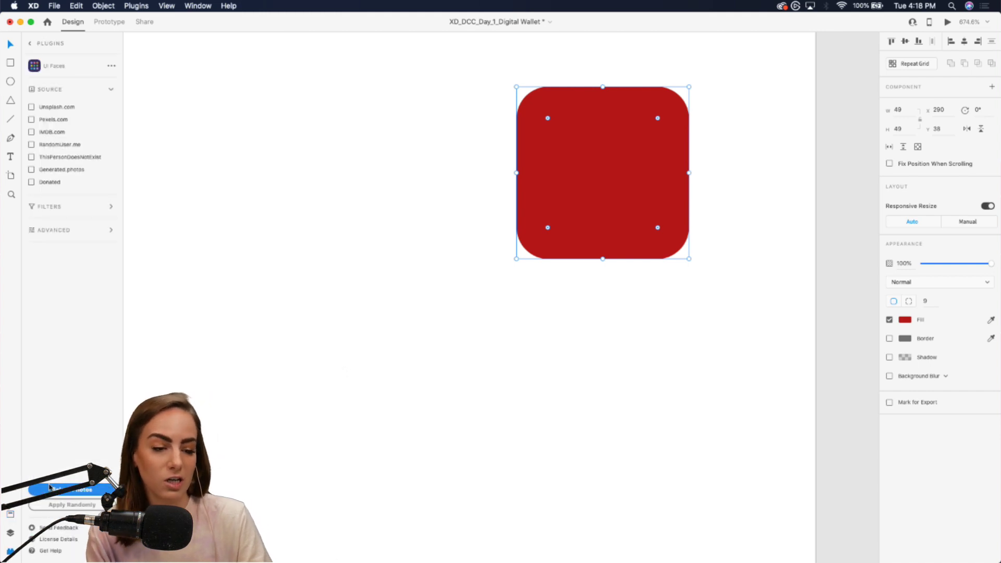
click(30, 44)
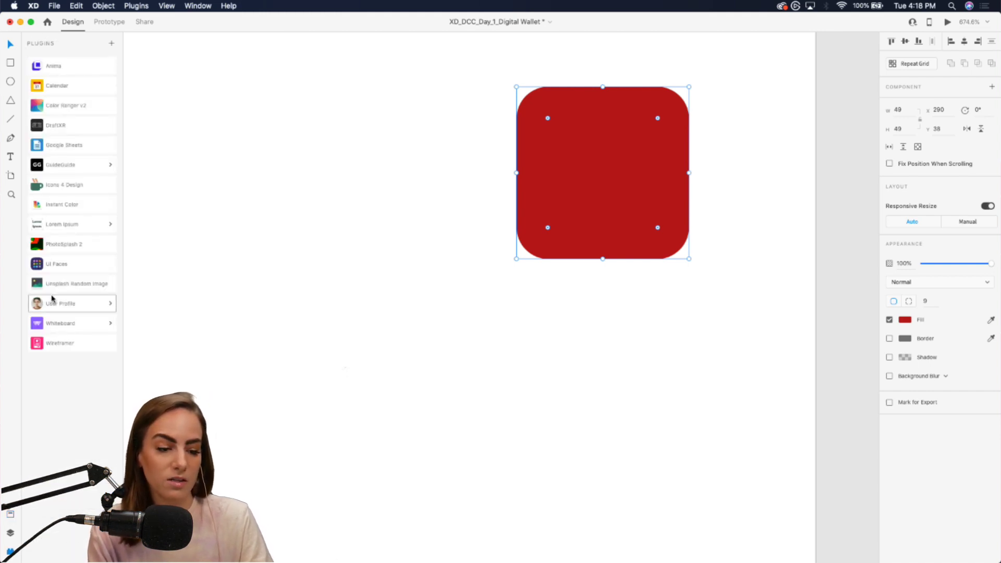
click(53, 266)
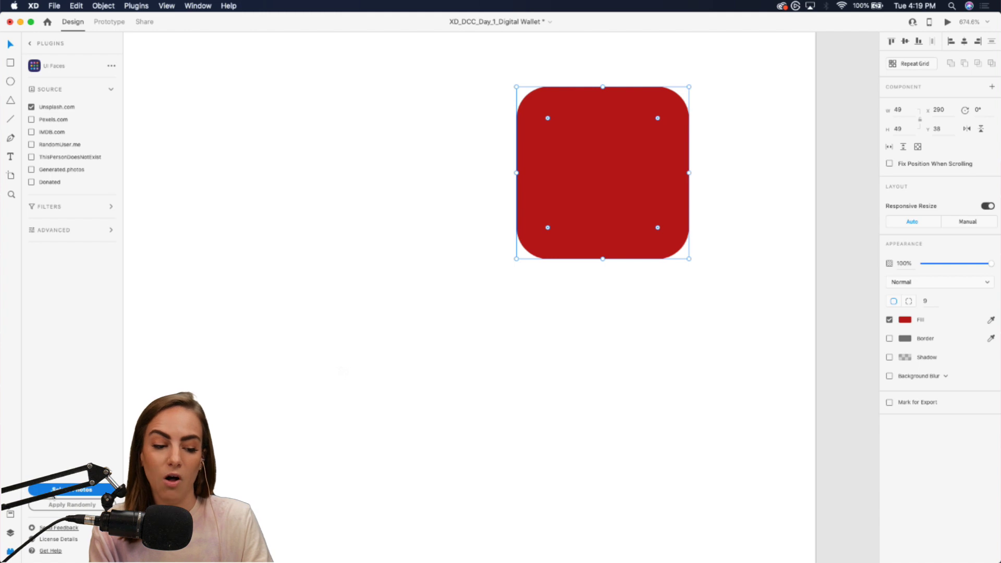
click(57, 490)
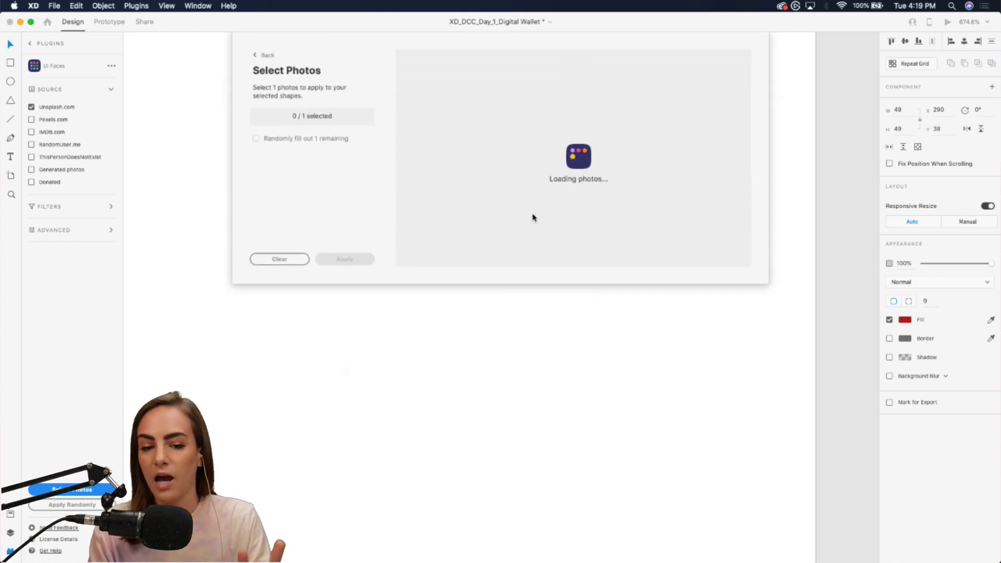
Apply the portrait of the woman with long brown hair and a hand at her chin to the rounded square
scroll(533, 217, down, 5)
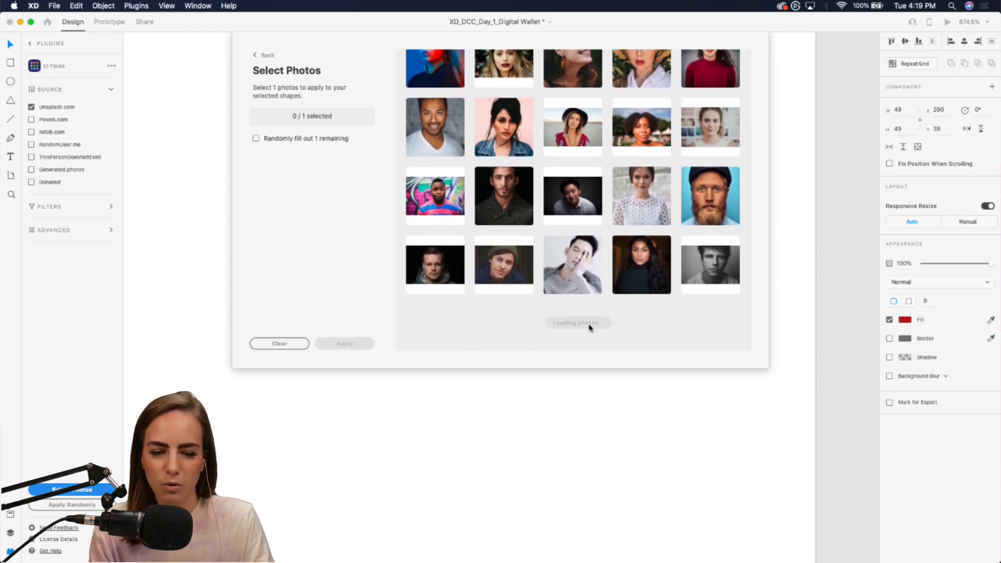
scroll(675, 333, down, 2)
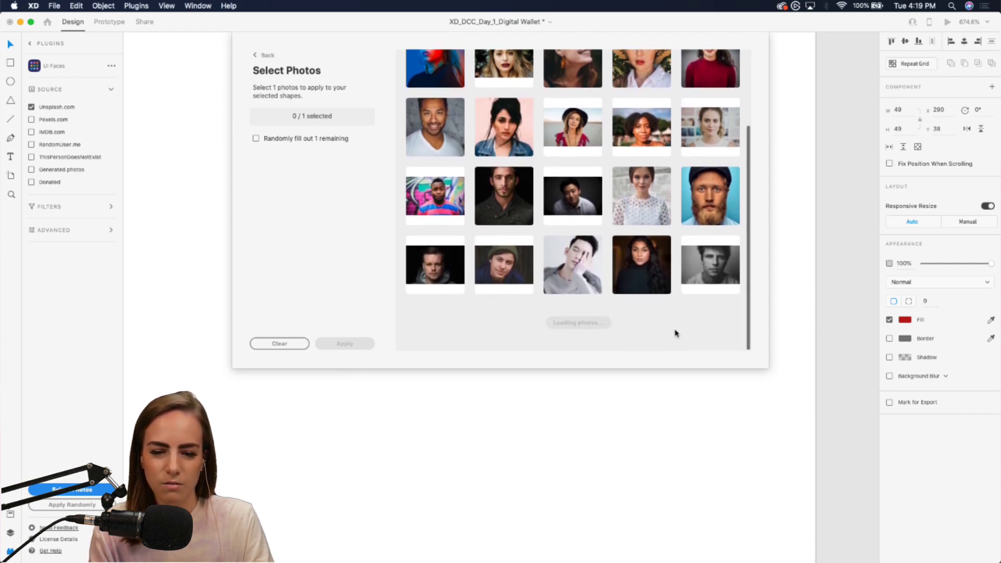
scroll(676, 334, down, 3)
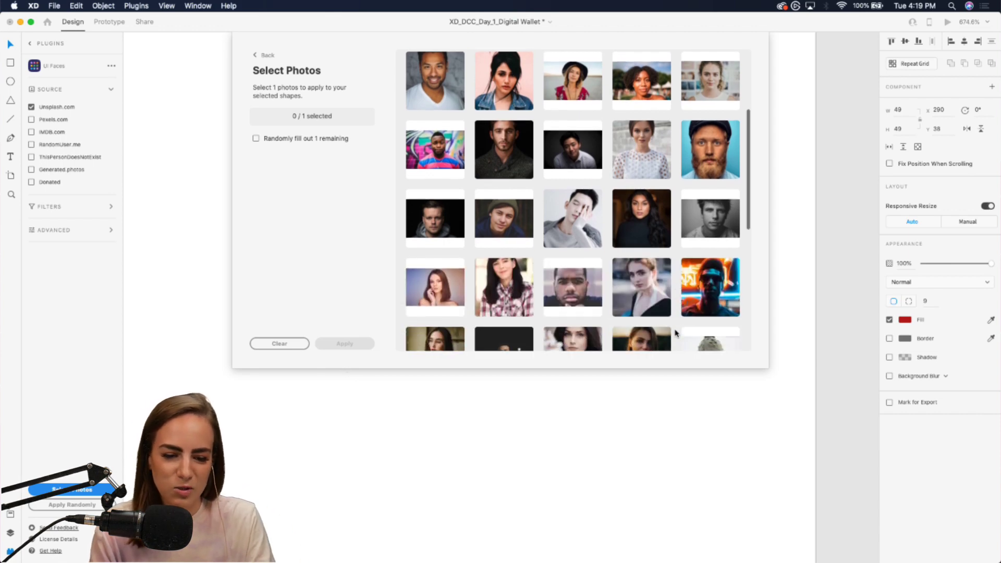
click(435, 265)
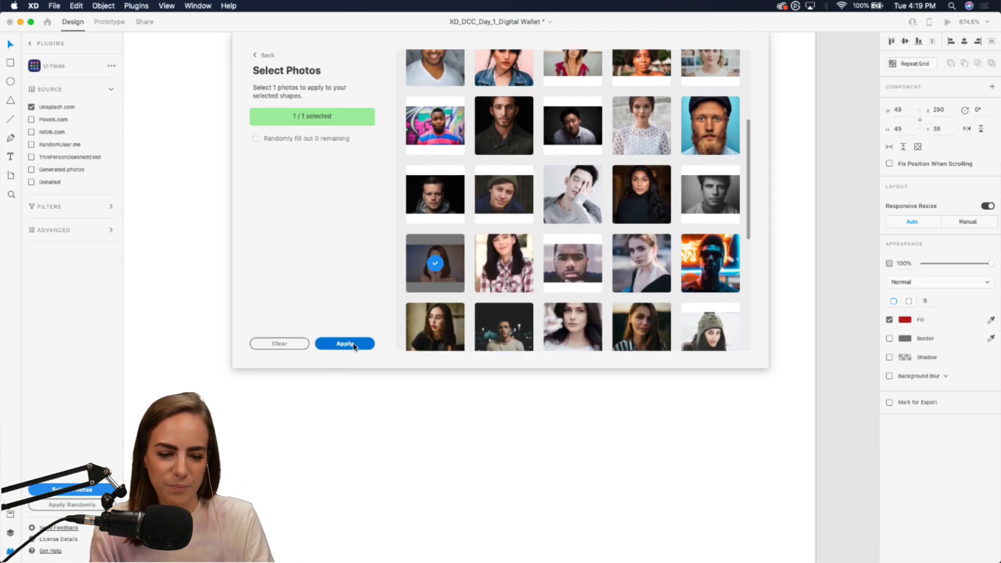
click(357, 345)
Enlarge the portrait inside the rounded square's mask and reposition it so her face fills the frame
double_click(625, 161)
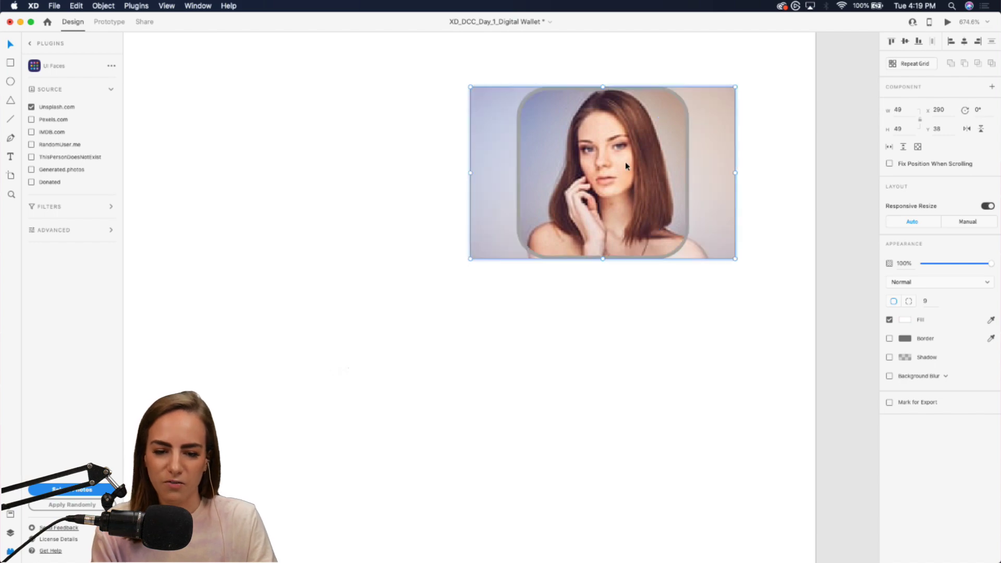
drag(469, 259, 424, 292)
drag(478, 277, 500, 272)
click(489, 353)
scroll(490, 354, down, 5)
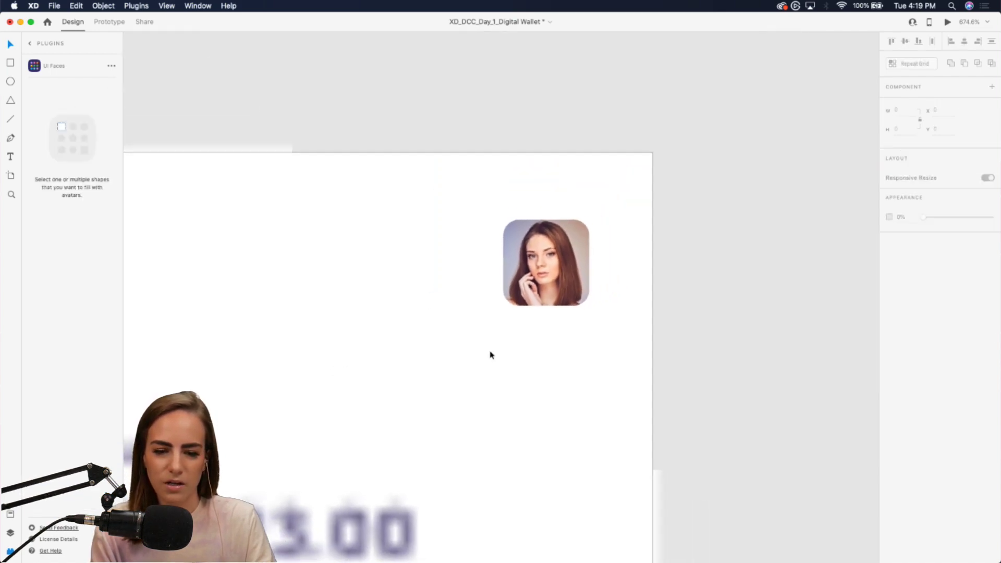
click(31, 44)
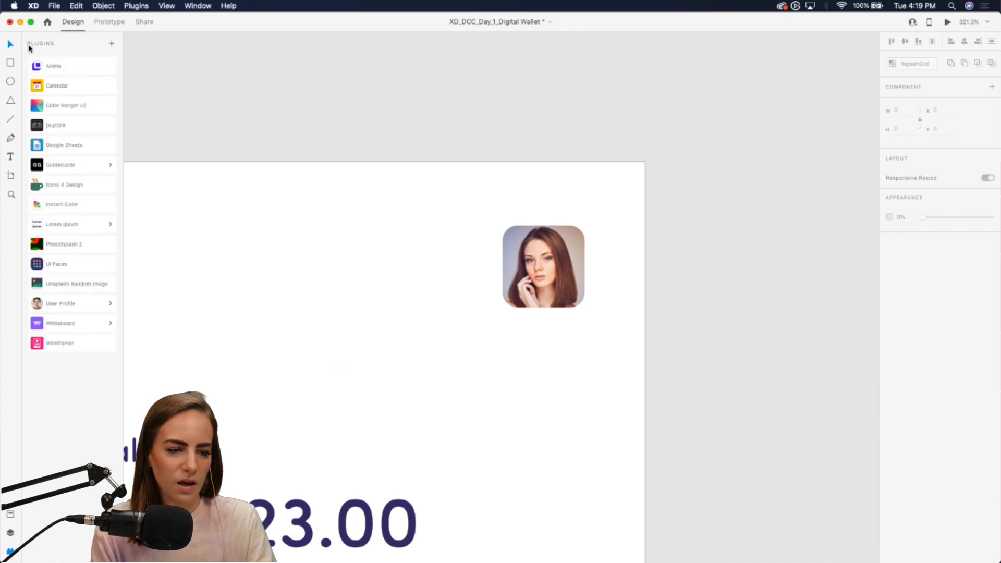
Draw a circle about 9 px wide on the lower-left corner of the profile photo
scroll(616, 343, up, 5)
scroll(382, 252, left, 3)
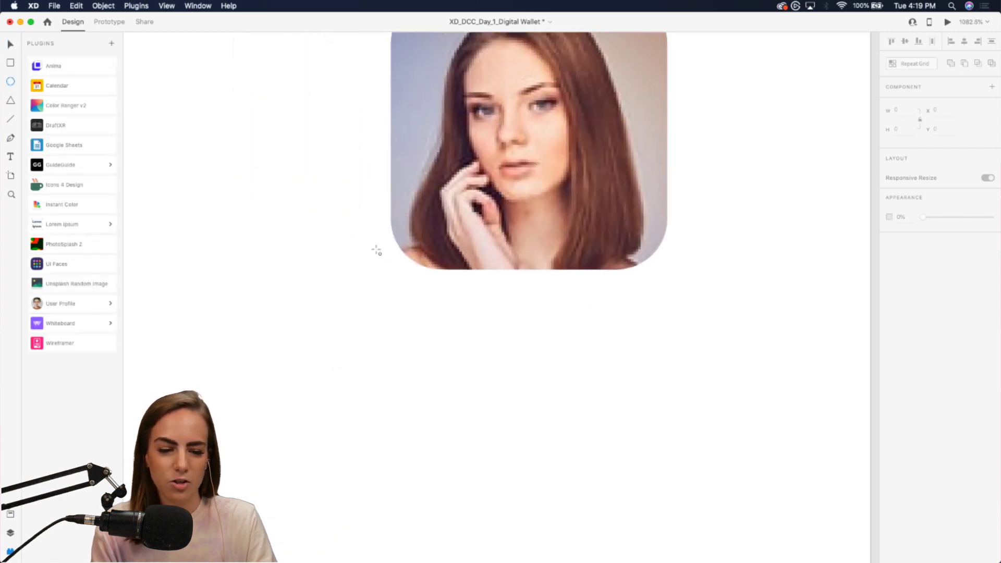
mouse_move(368, 236)
mouse_down()
mouse_move(415, 282)
mouse_move(401, 250)
mouse_up()
key(v)
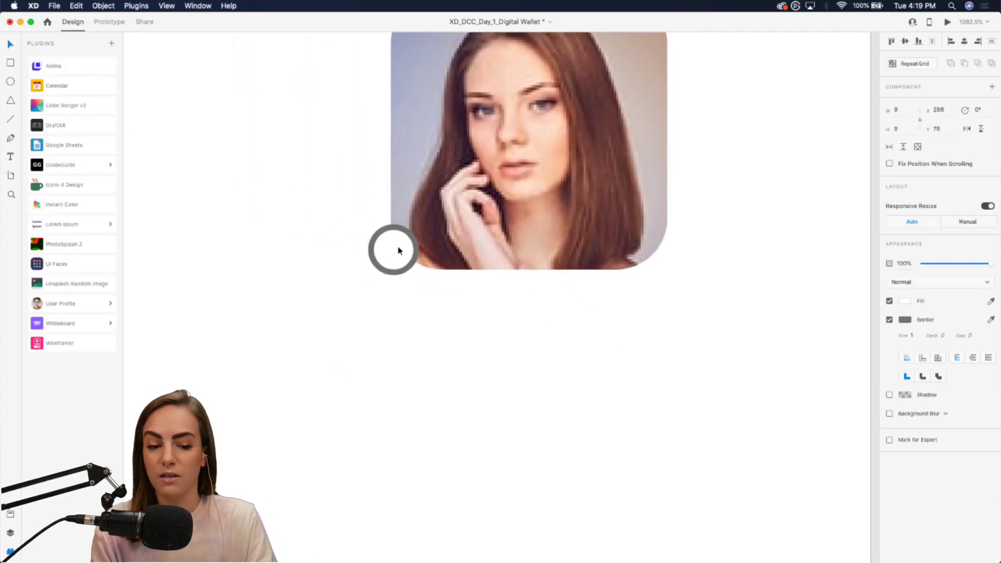
click(400, 255)
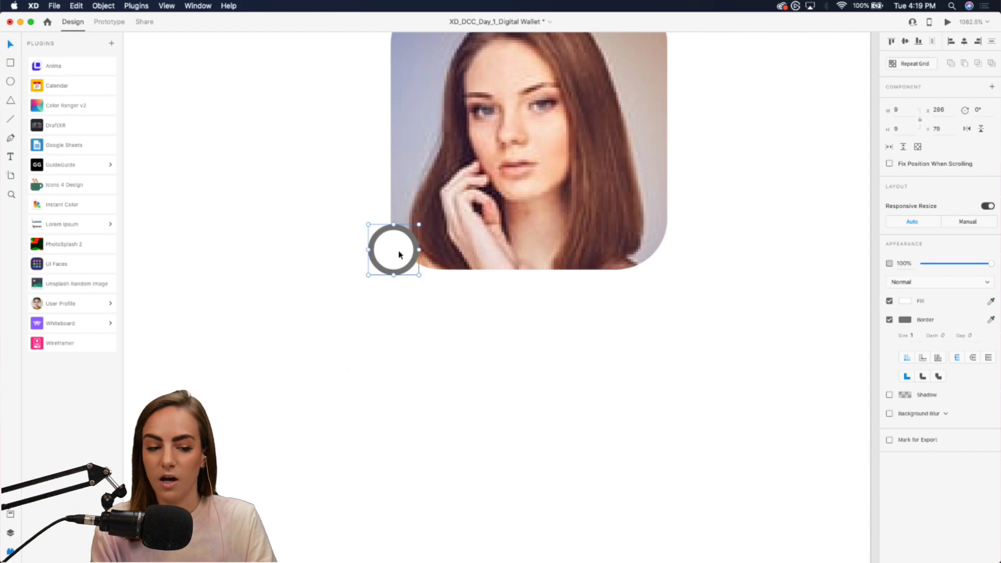
Fill the small circle with the saved red #F55353 and give it a white border of size 2
click(10, 514)
click(59, 105)
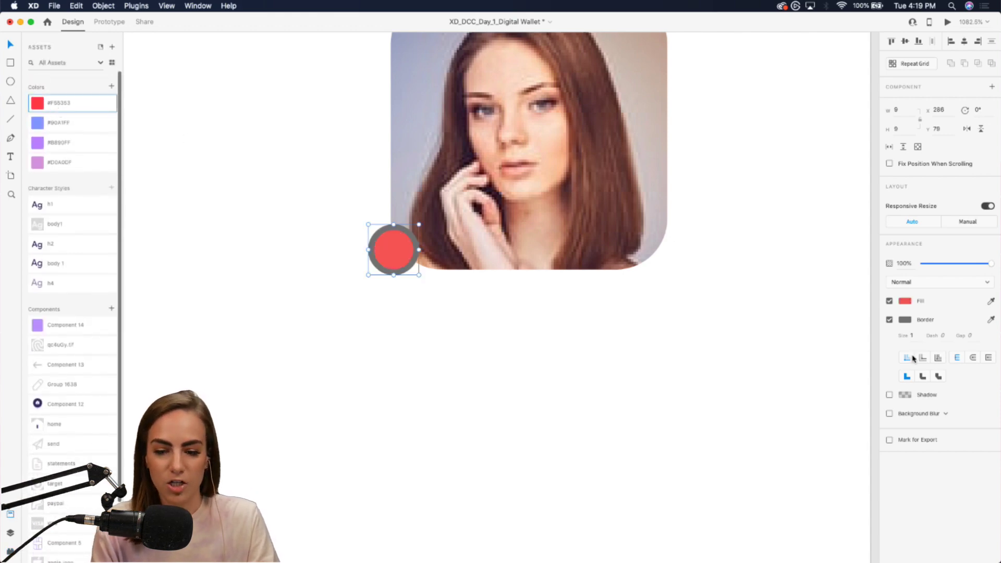
click(906, 321)
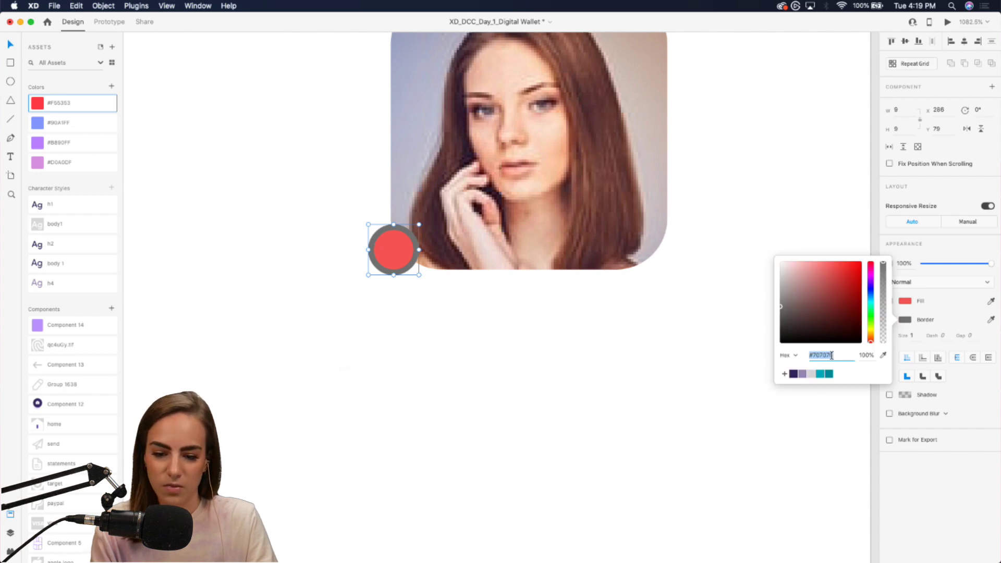
drag(806, 284, 748, 228)
click(918, 335)
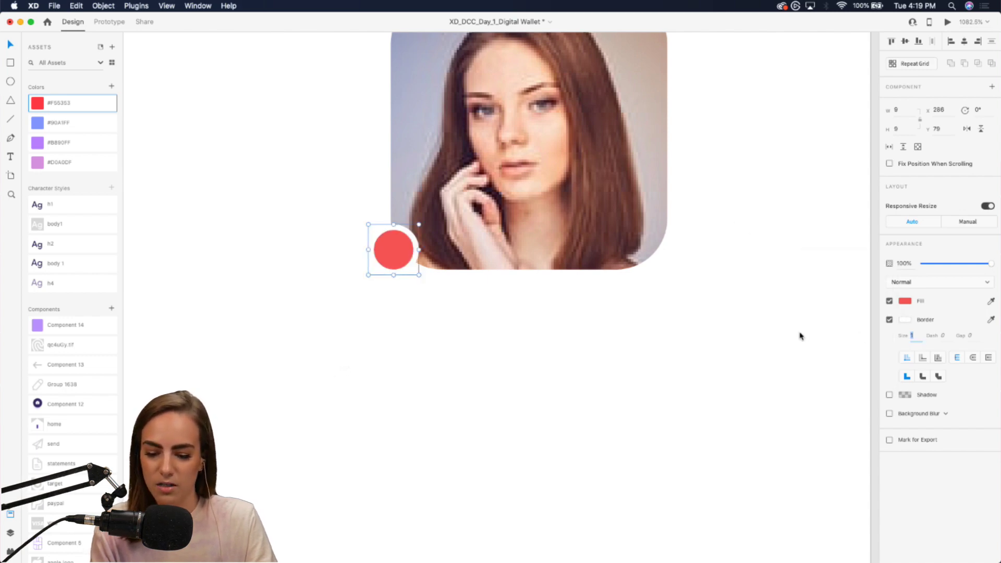
key(Up)
Enlarge the red status dot on the profile photo to about 17 px
drag(420, 225, 436, 218)
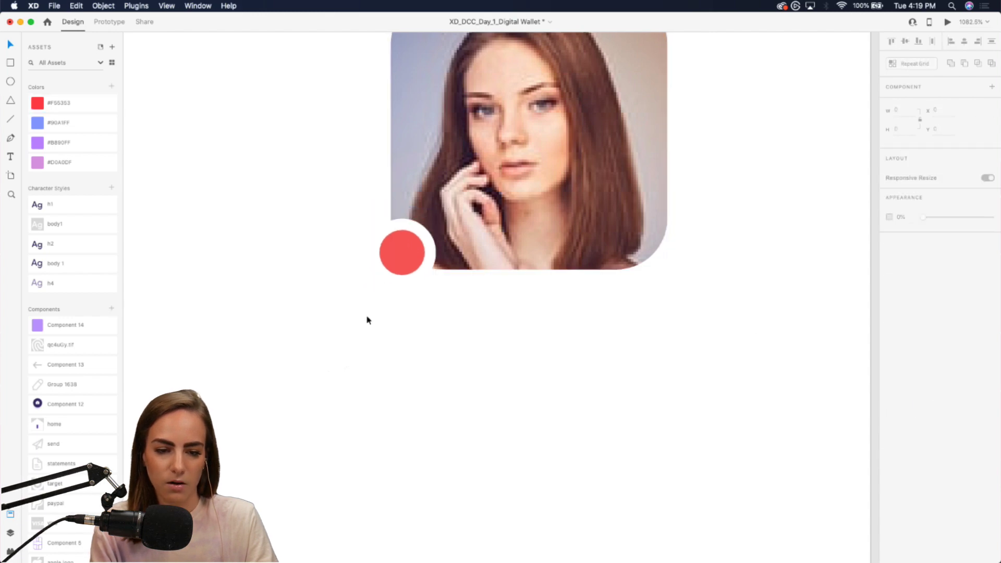
click(367, 320)
scroll(368, 320, down, 10)
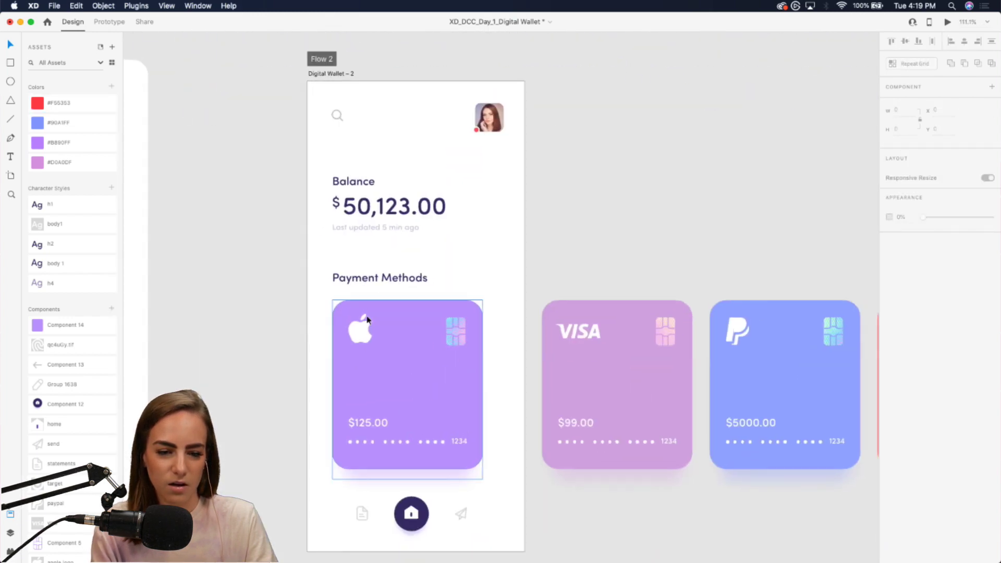
scroll(416, 237, up, 3)
scroll(527, 358, up, 8)
click(623, 455)
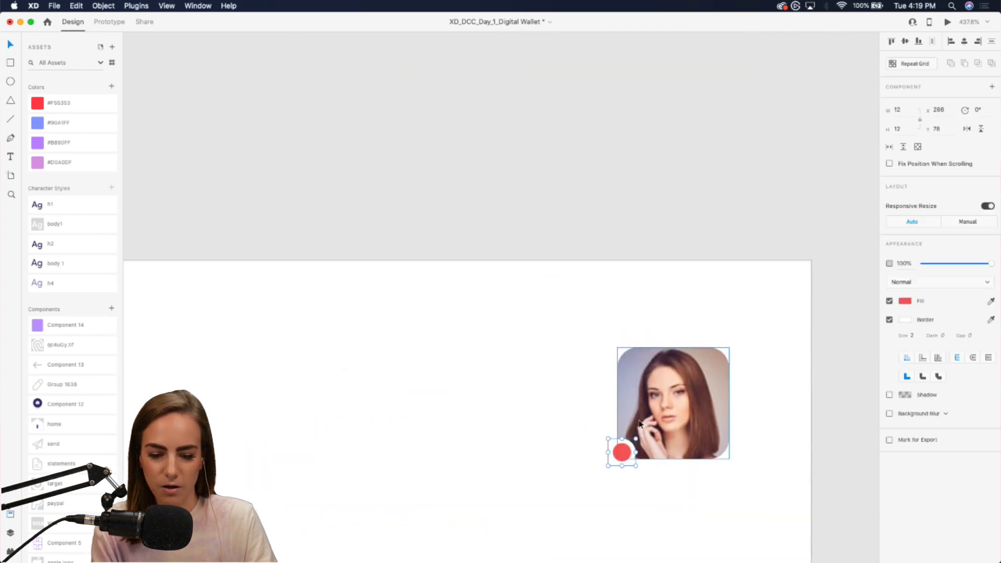
mouse_move(636, 438)
mouse_down()
mouse_move(645, 428)
mouse_move(629, 448)
mouse_up()
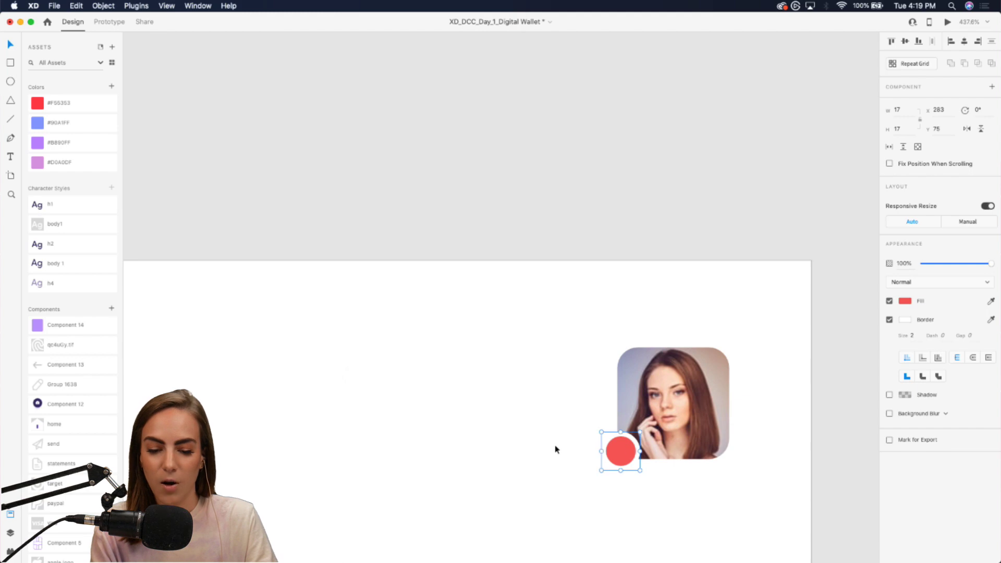
click(555, 447)
Move the purple Apple card off the artboard beside the Visa card, spaced like the other payment cards
scroll(551, 446, down, 3)
scroll(551, 450, down, 10)
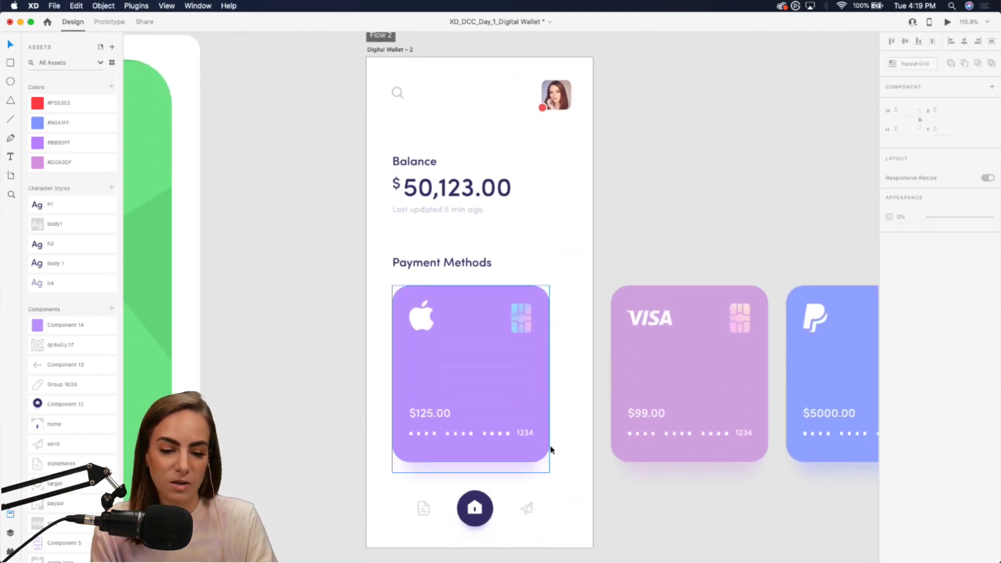
scroll(550, 447, right, 5)
scroll(700, 422, right, 3)
drag(768, 443, 575, 311)
drag(241, 311, 408, 315)
scroll(467, 224, right, 5)
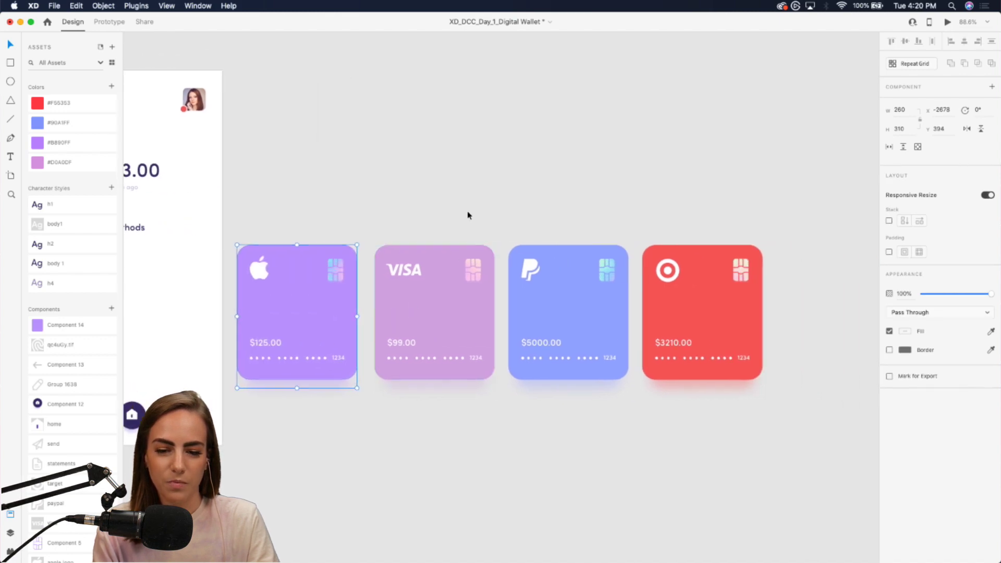
click(451, 196)
drag(324, 281, 326, 283)
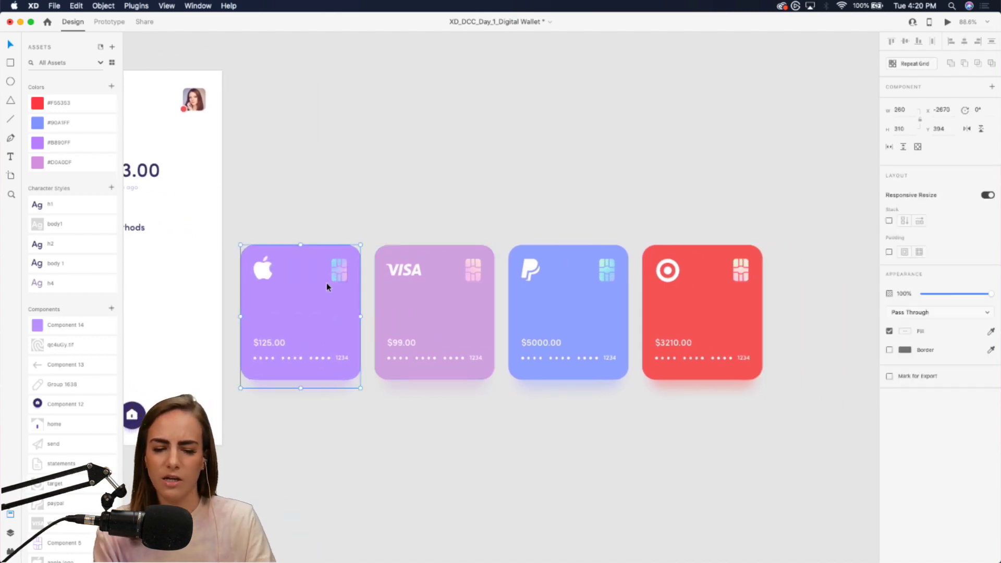
click(337, 223)
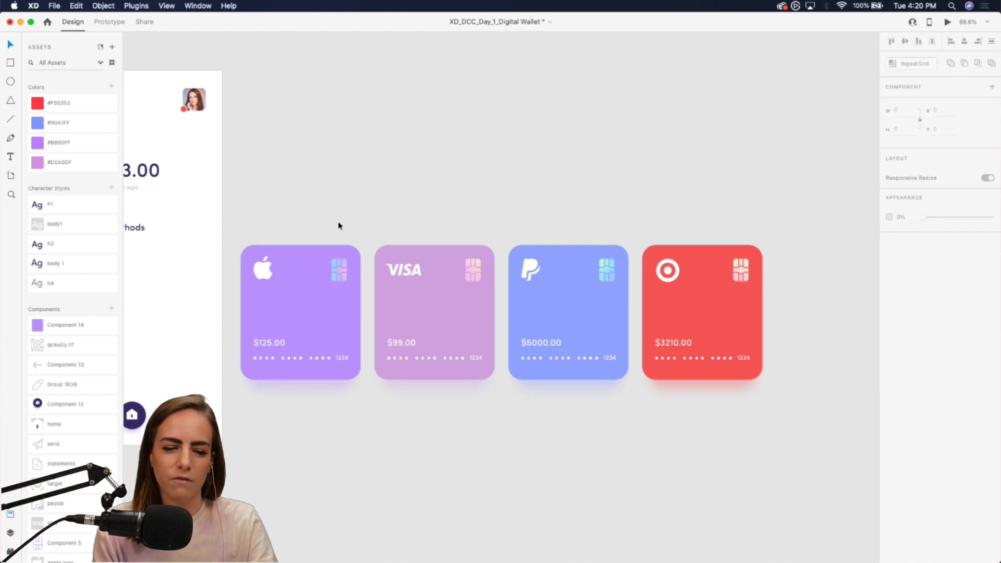
Turn the four payment cards into one horizontal scroll group
drag(341, 245, 729, 415)
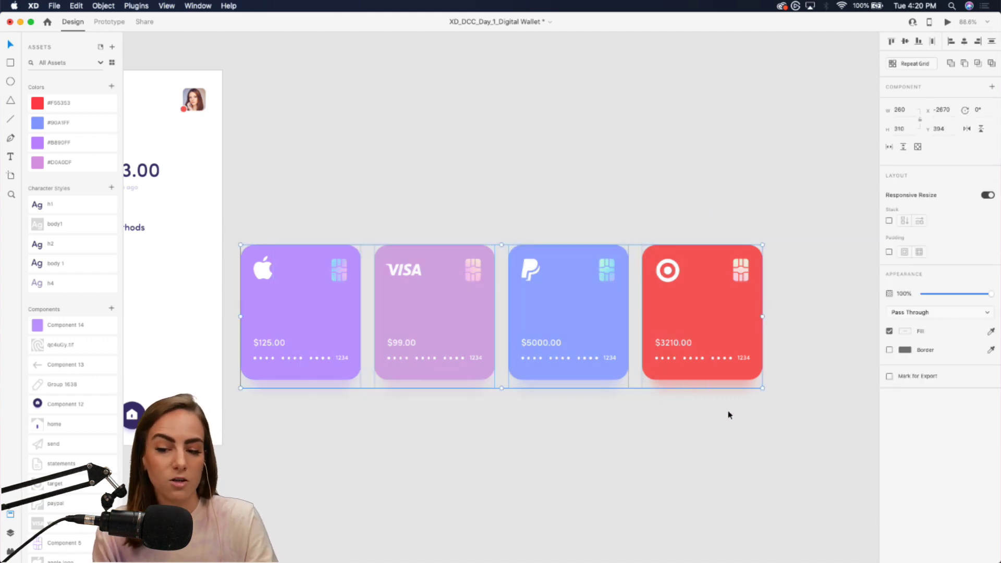
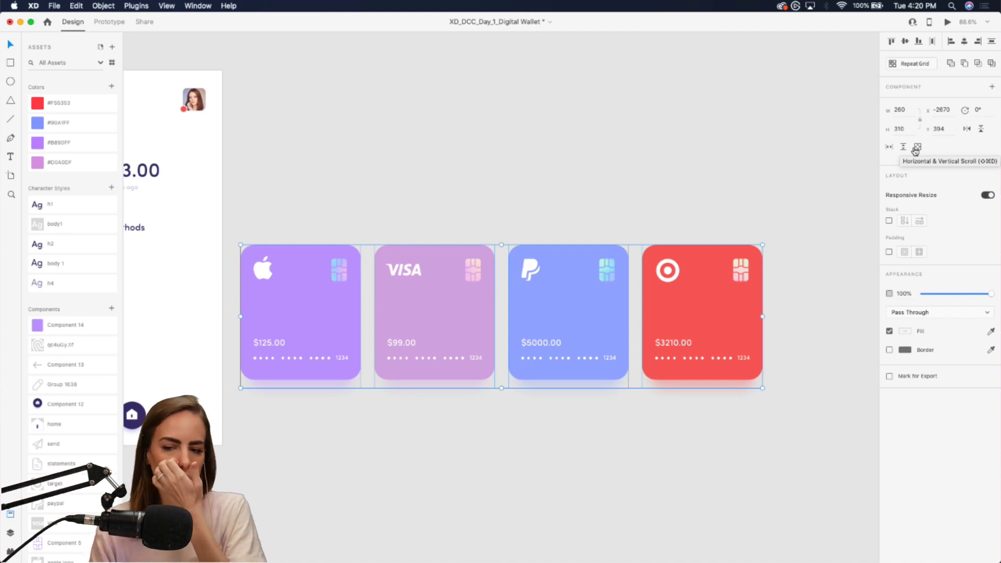
click(890, 148)
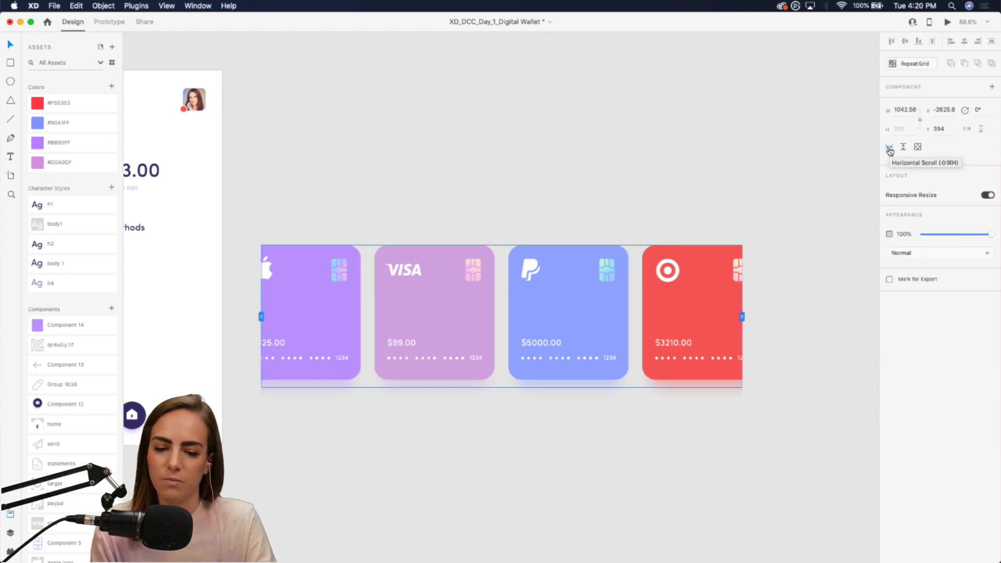
scroll(533, 125, left, 5)
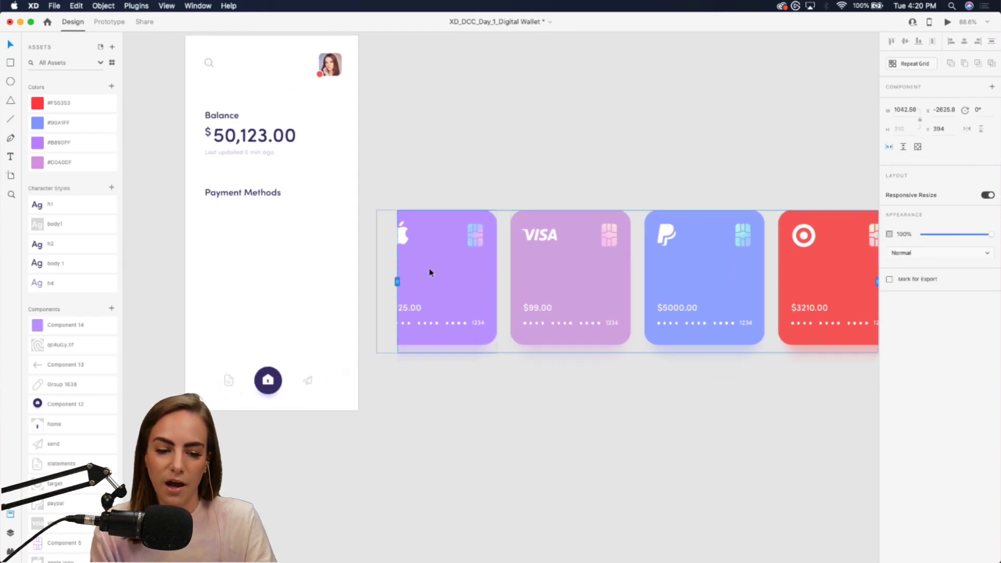
scroll(393, 274, up, 5)
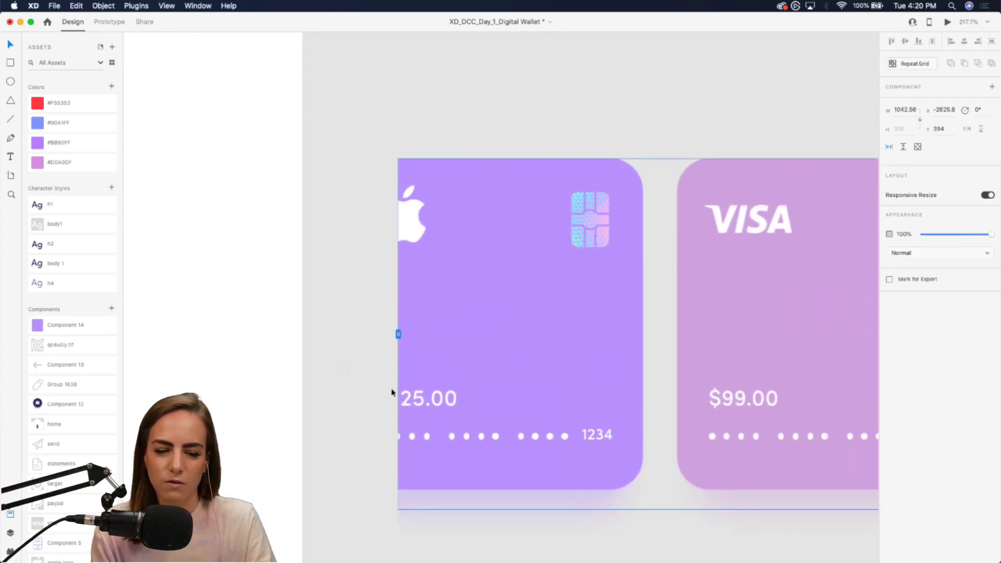
scroll(386, 514, down, 6)
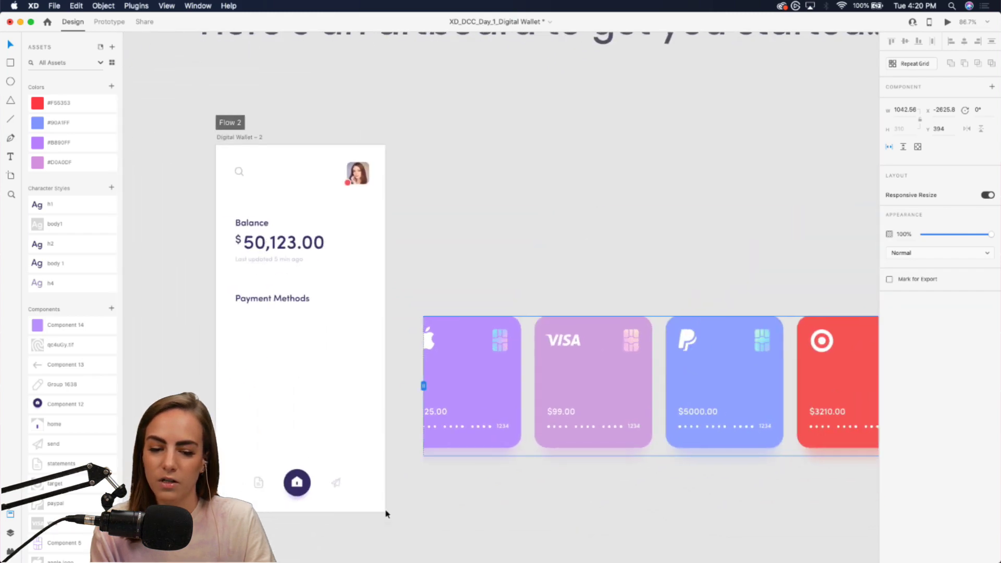
Try extending the Digital Wallet – 2 artboard to a height of about 969, and undo the extension
click(282, 110)
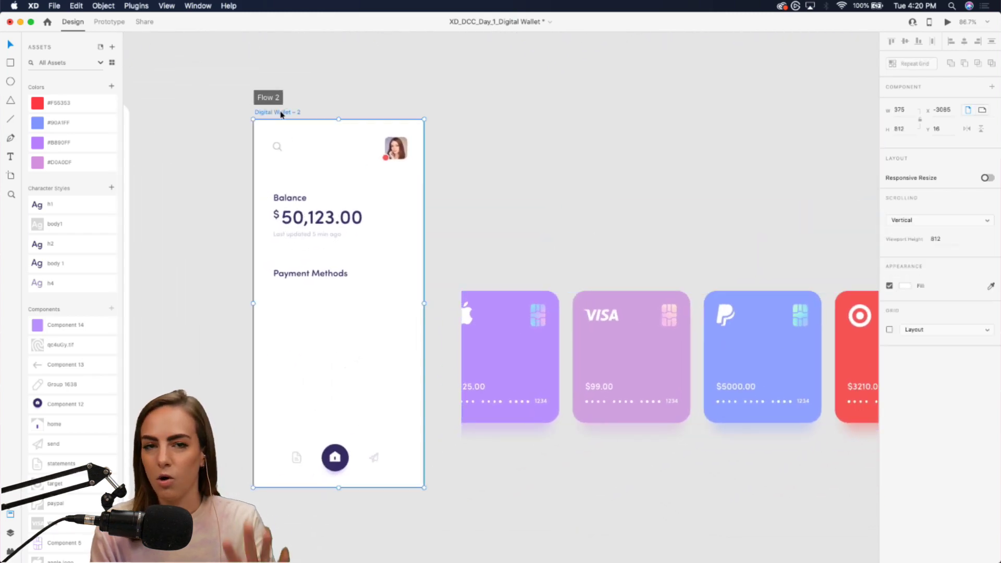
scroll(355, 301, down, 5)
drag(359, 310, 359, 380)
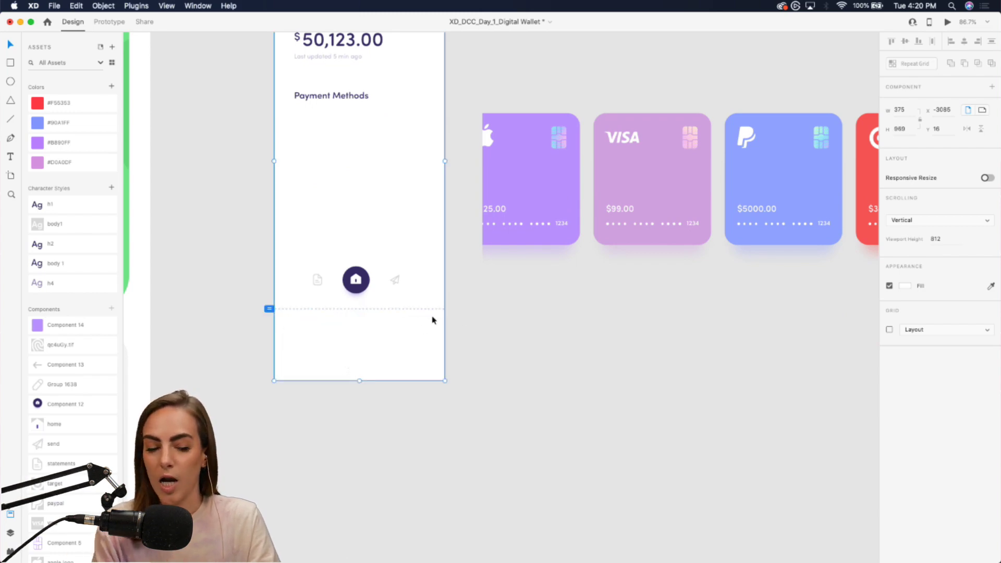
key(super+z)
Place the scroll group under the Payment Methods heading and fit its scroll area to the artboard's edges, about 376 px wide
scroll(527, 206, up, 3)
click(512, 268)
drag(512, 268, 331, 268)
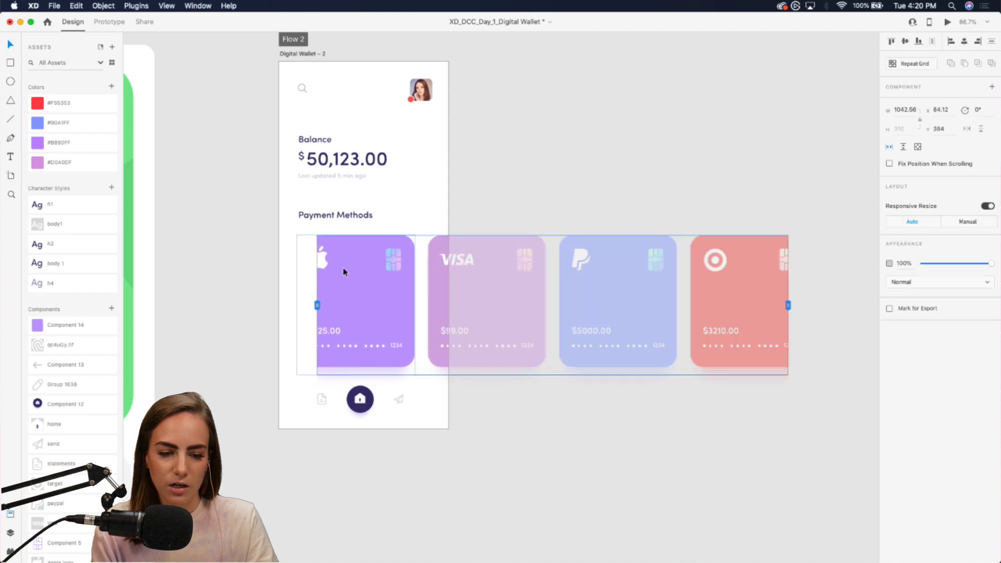
mouse_move(316, 306)
mouse_down()
mouse_move(277, 306)
mouse_move(335, 306)
mouse_up()
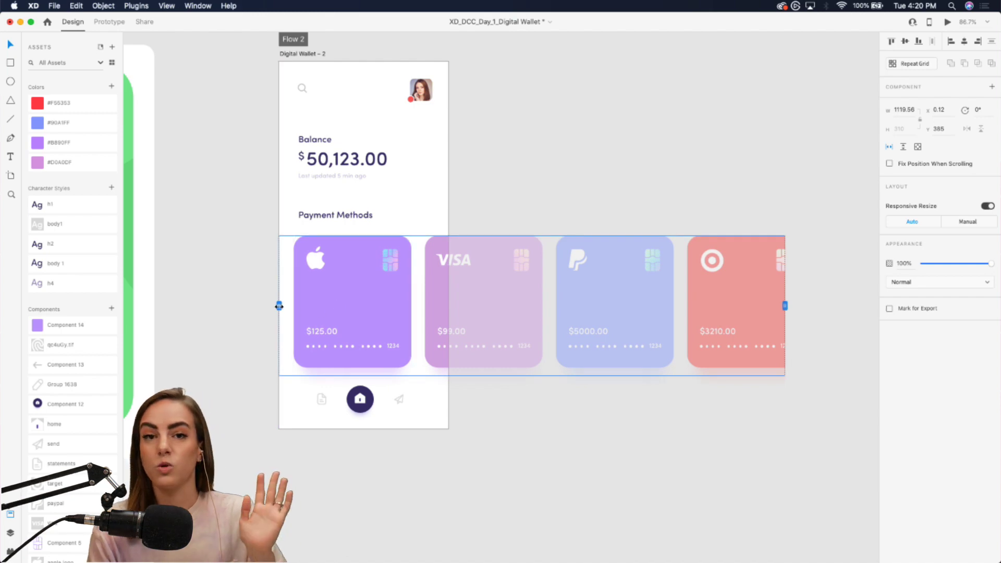
drag(785, 306, 437, 271)
click(448, 274)
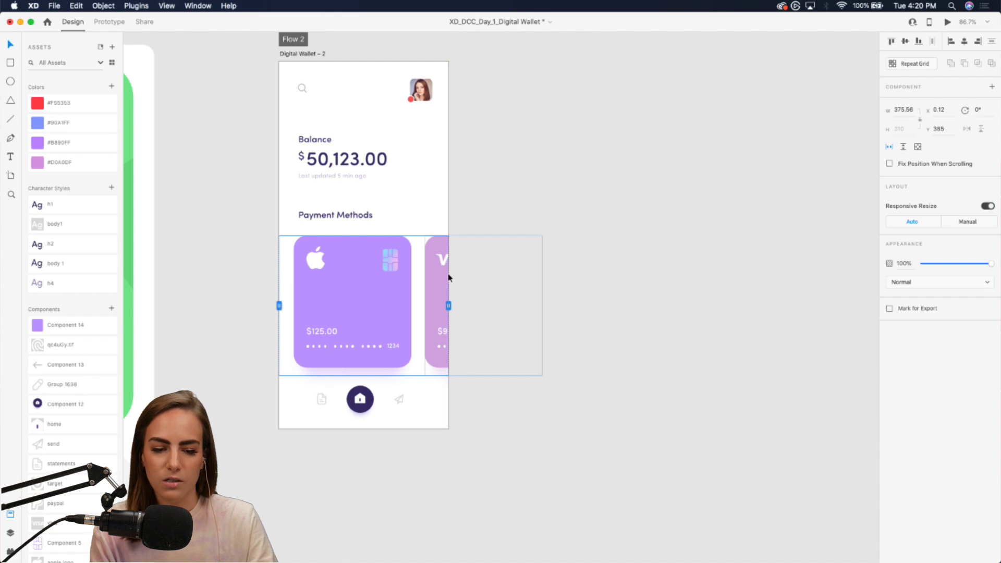
scroll(450, 278, left, 2)
scroll(450, 278, up, 1)
click(596, 179)
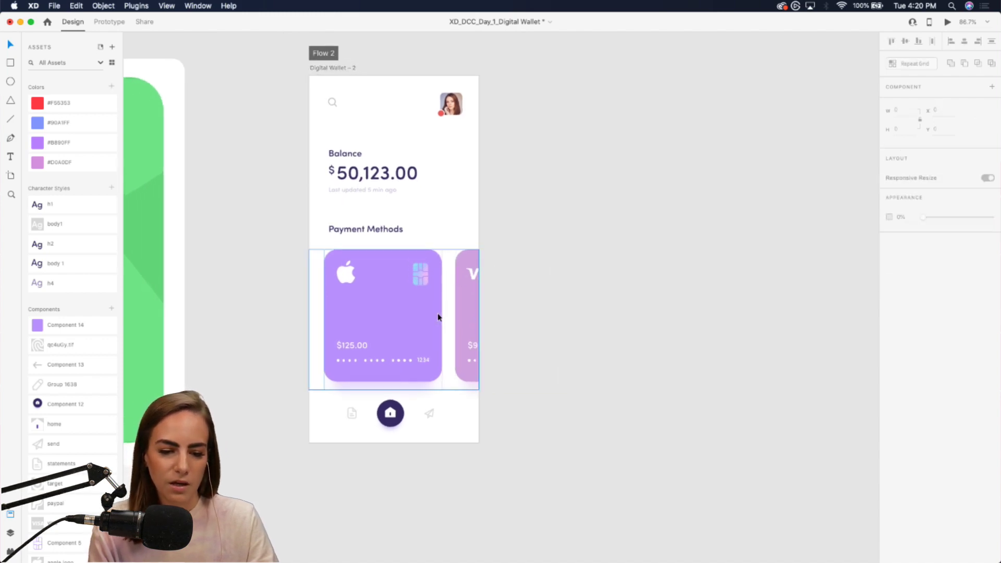
Move the card scroll group and Payment Methods heading up, and raise the balance text with them to about Y 143
click(413, 327)
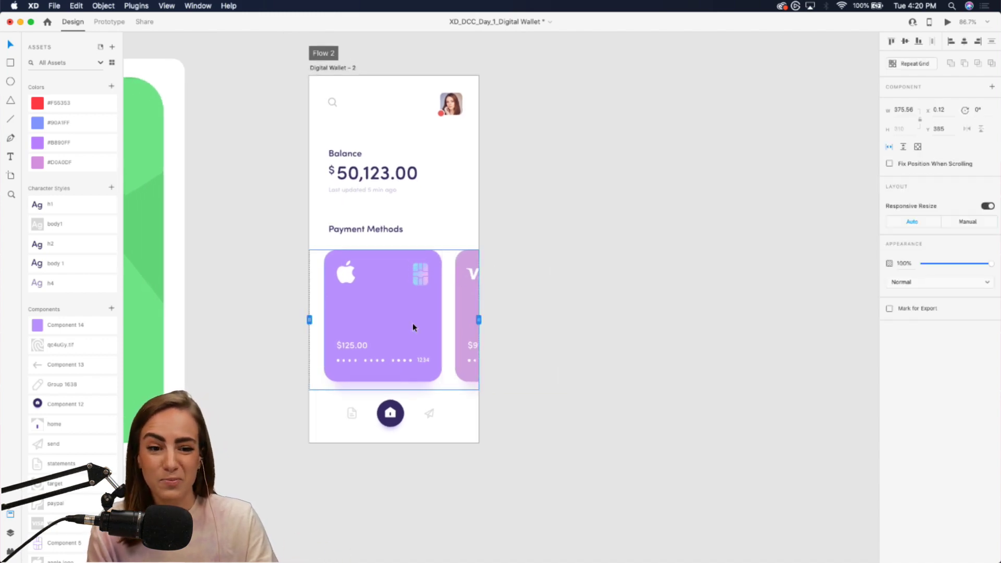
shift+click(368, 236)
key(shift+Up)
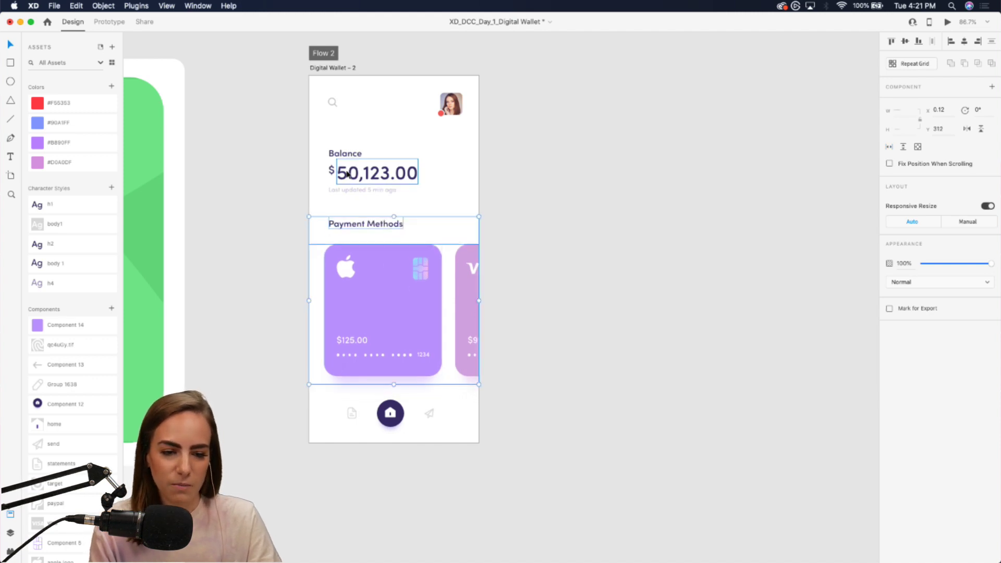
shift+click(339, 156)
drag(372, 266, 373, 259)
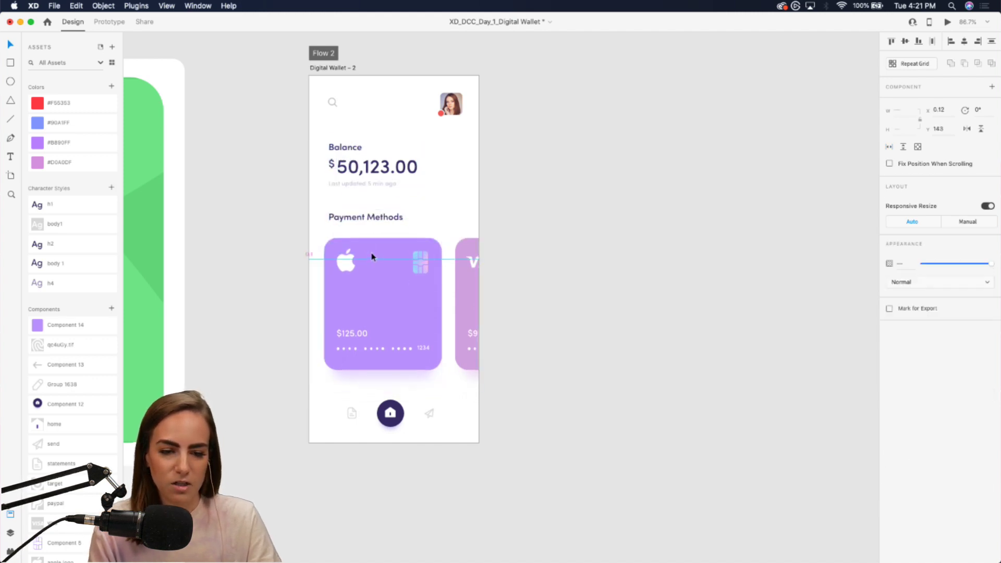
click(289, 302)
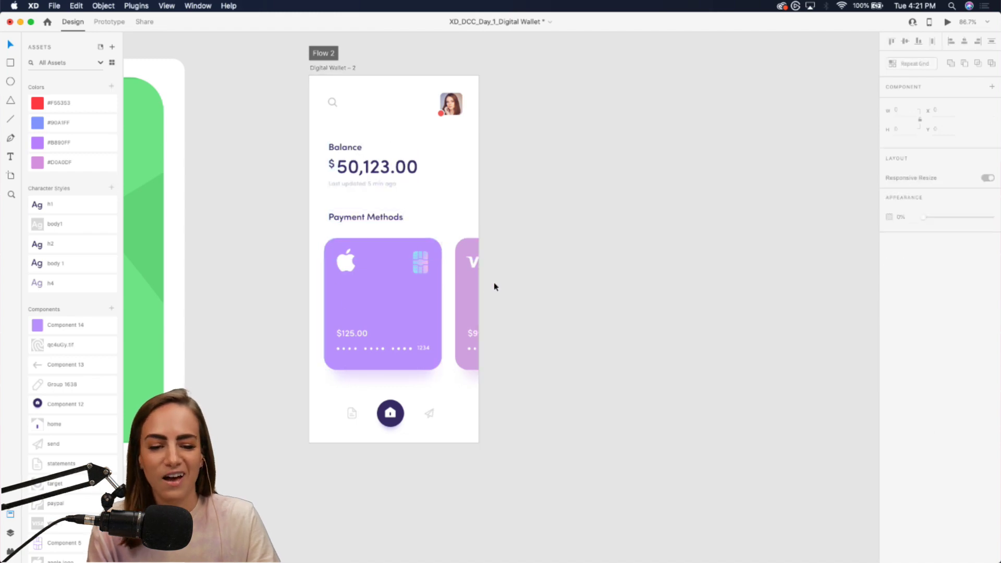
Preview the prototype and swipe the payment cards back and forth to test the horizontal scrolling
click(109, 23)
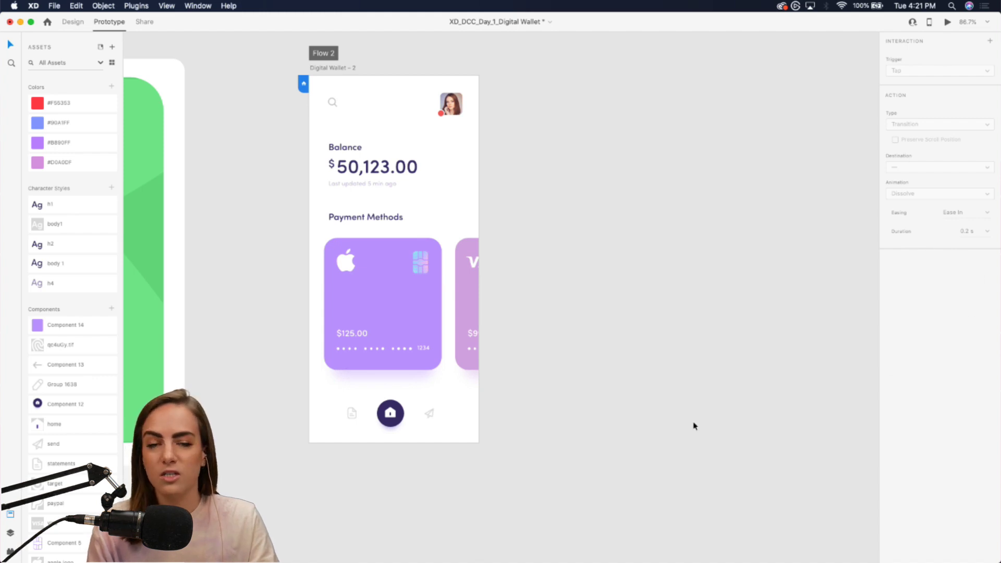
click(949, 23)
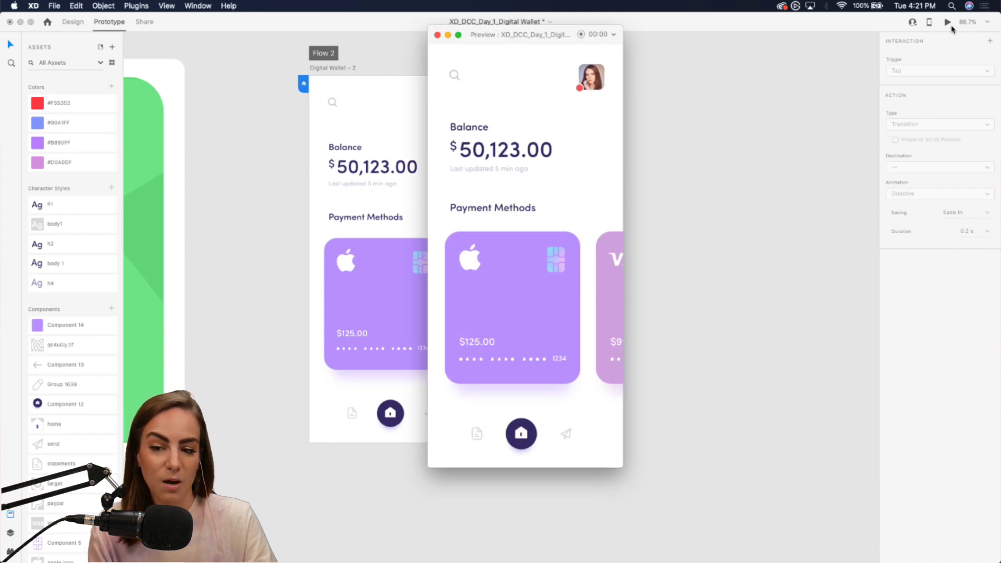
drag(530, 37, 676, 45)
drag(697, 320, 454, 325)
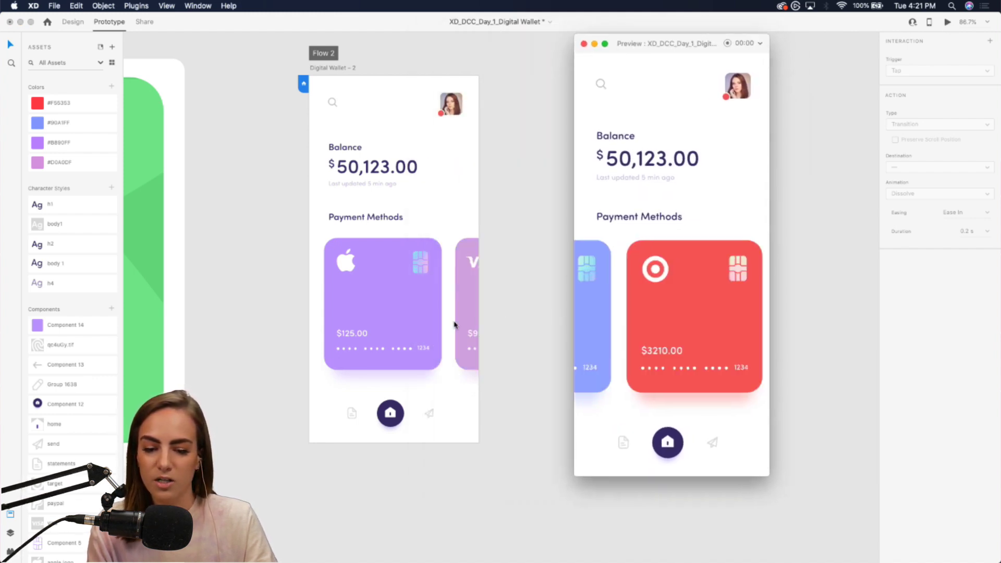
drag(635, 329, 699, 329)
drag(637, 325, 689, 324)
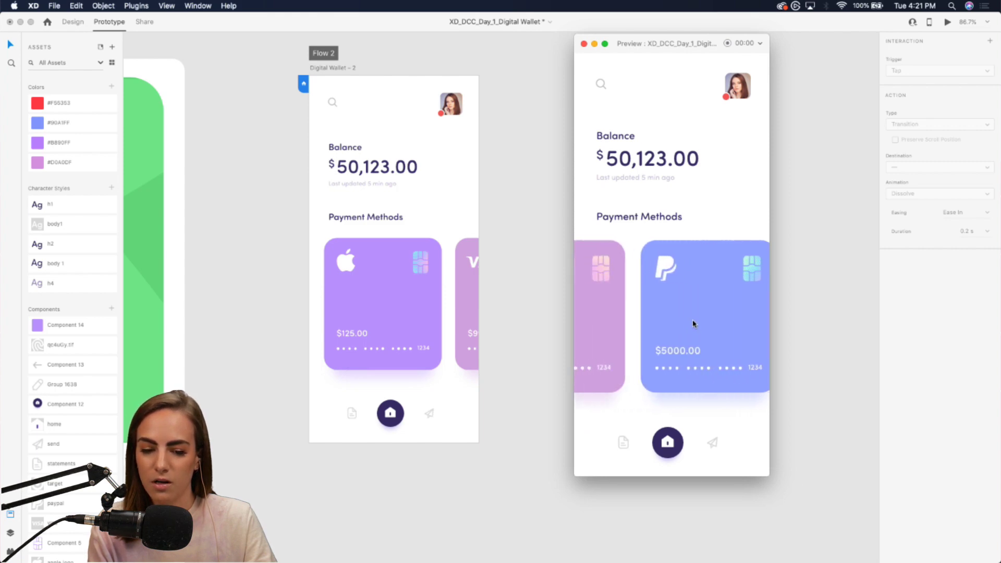
drag(600, 321, 838, 308)
drag(703, 302, 639, 304)
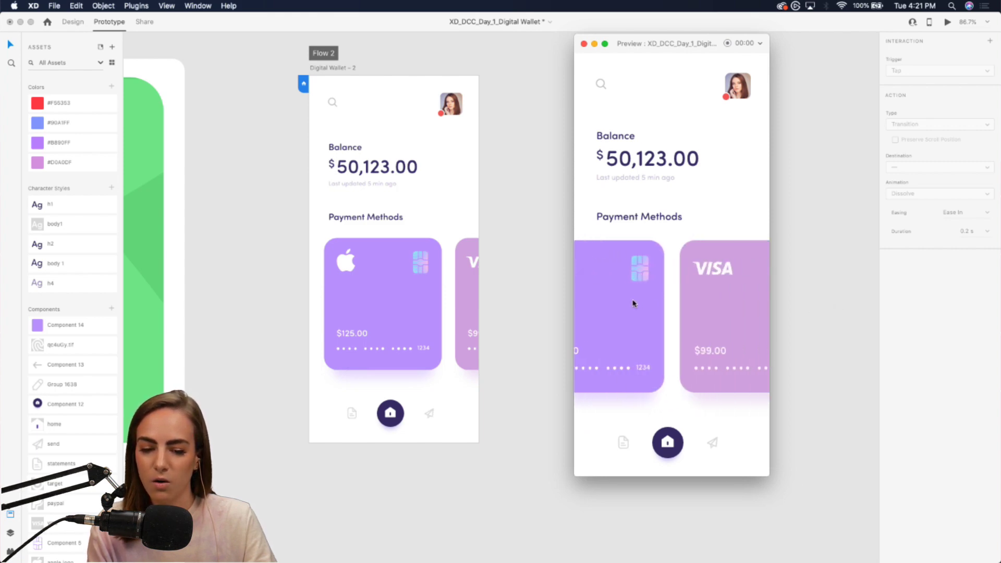
Swipe once more through the payment cards in the prototype preview and close the preview
drag(709, 306, 562, 304)
drag(693, 312, 825, 320)
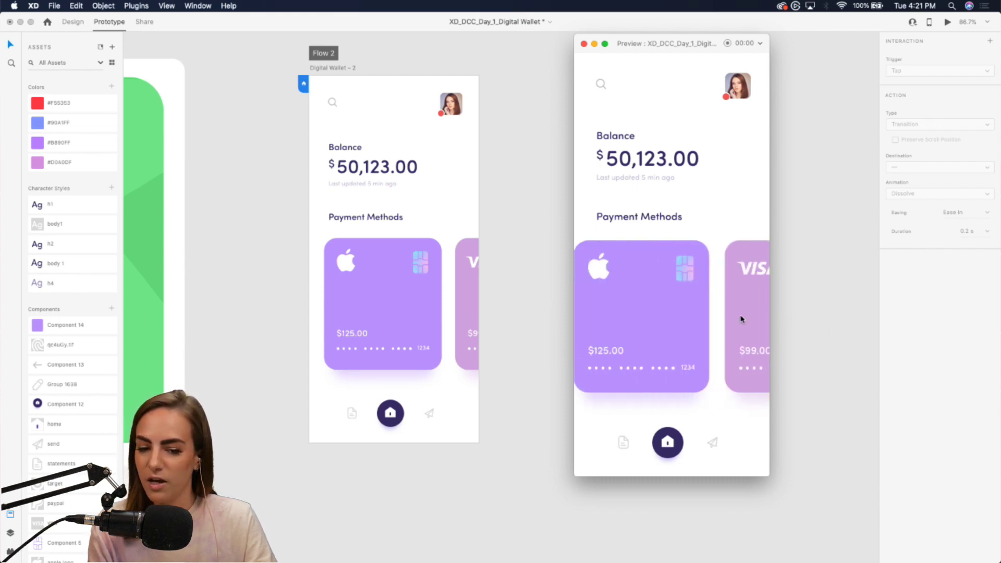
click(584, 43)
Duplicate the Digital Wallet – 2 artboard and move the copy slightly farther from the original
click(339, 69)
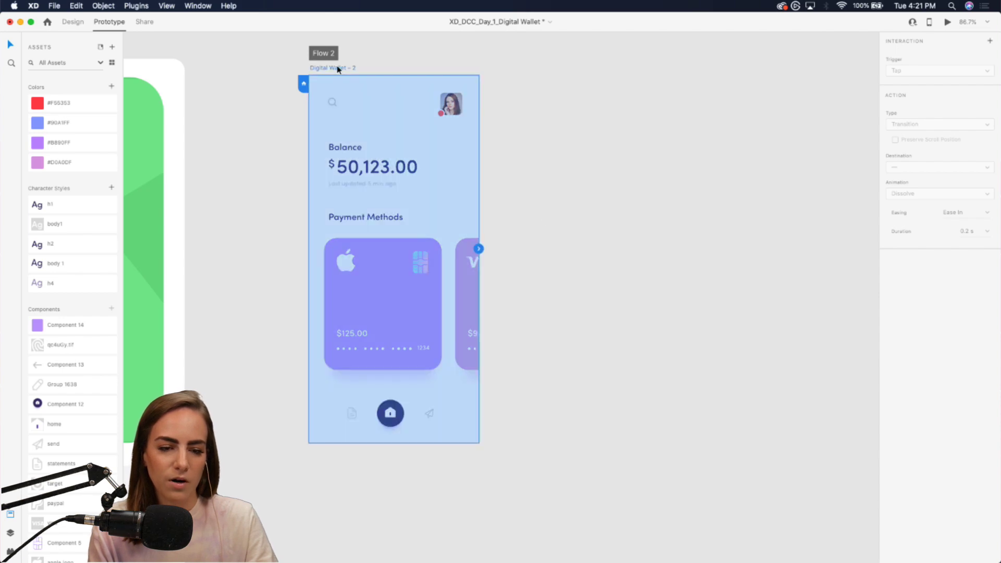
key(super+d)
scroll(566, 141, down, 3)
scroll(565, 142, right, 5)
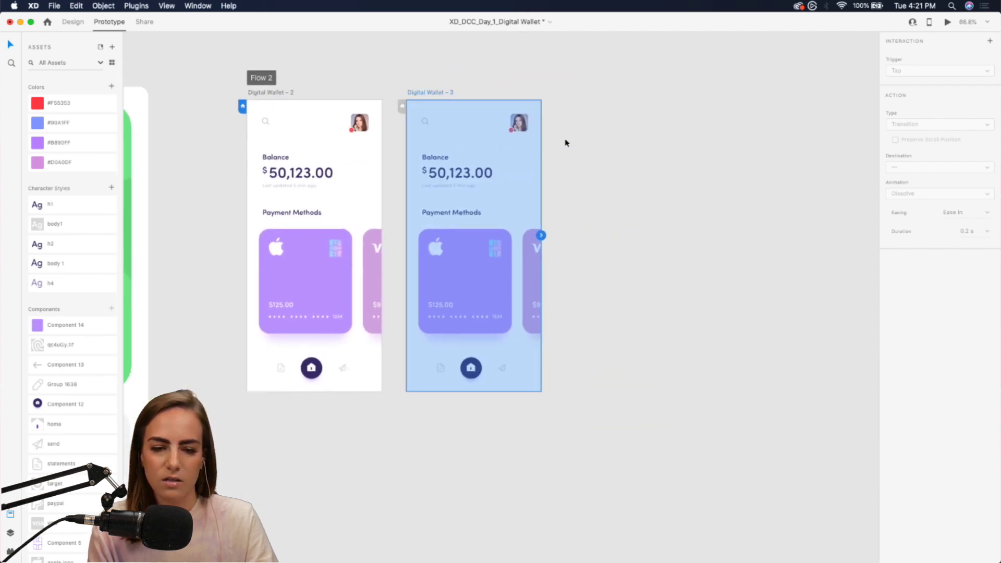
drag(398, 98, 426, 100)
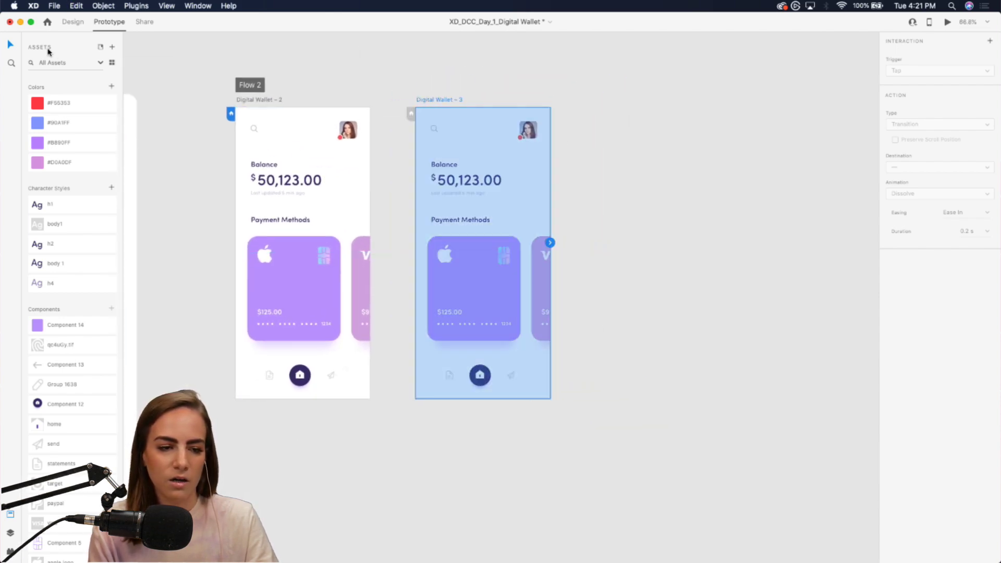
Ungroup the payment card scroll group on the Digital Wallet – 3 artboard into separate cards
click(74, 21)
click(522, 90)
scroll(490, 177, up, 5)
scroll(491, 175, down, 2)
scroll(494, 177, down, 3)
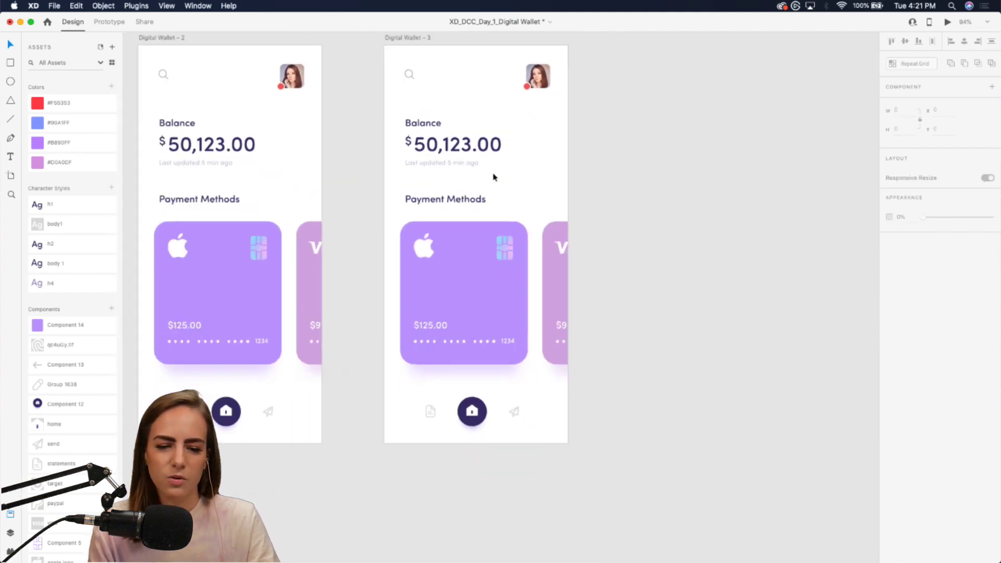
click(493, 280)
key(Return)
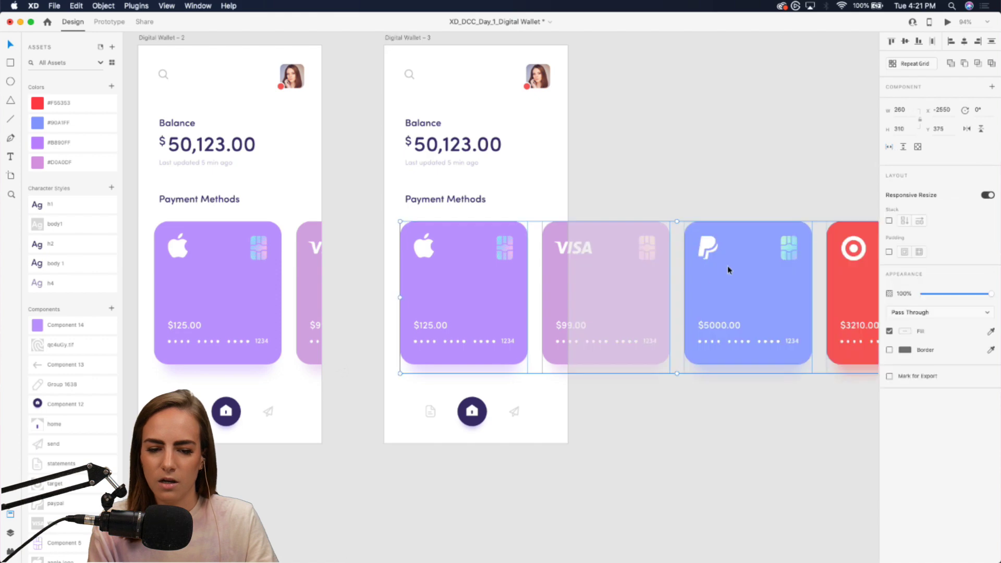
click(656, 202)
scroll(655, 201, down, 3)
scroll(655, 202, right, 5)
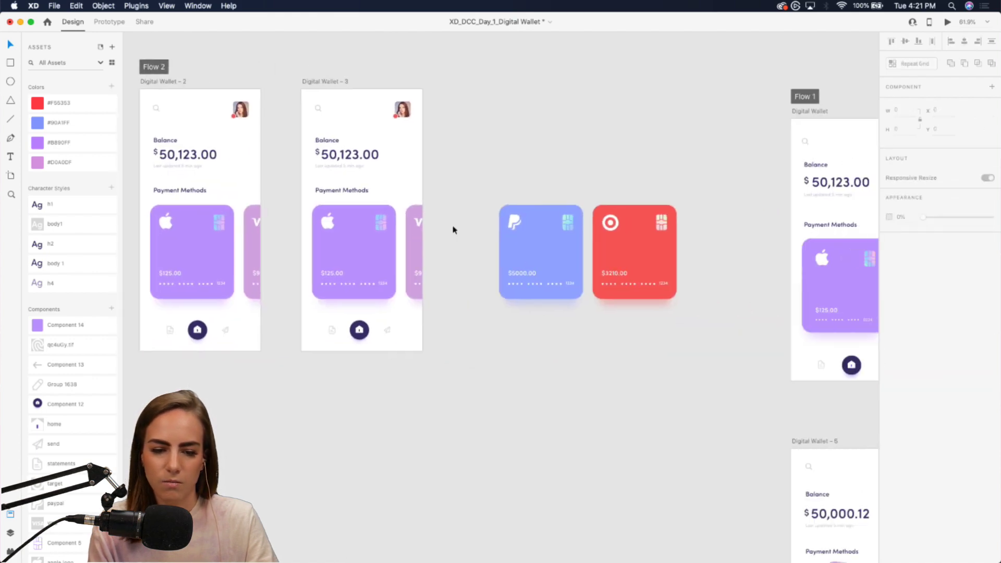
Move the Visa card partly behind the Apple card on Digital Wallet – 3 and rotate it about 6°
scroll(413, 236, up, 5)
scroll(413, 233, left, 3)
drag(413, 232, 401, 267)
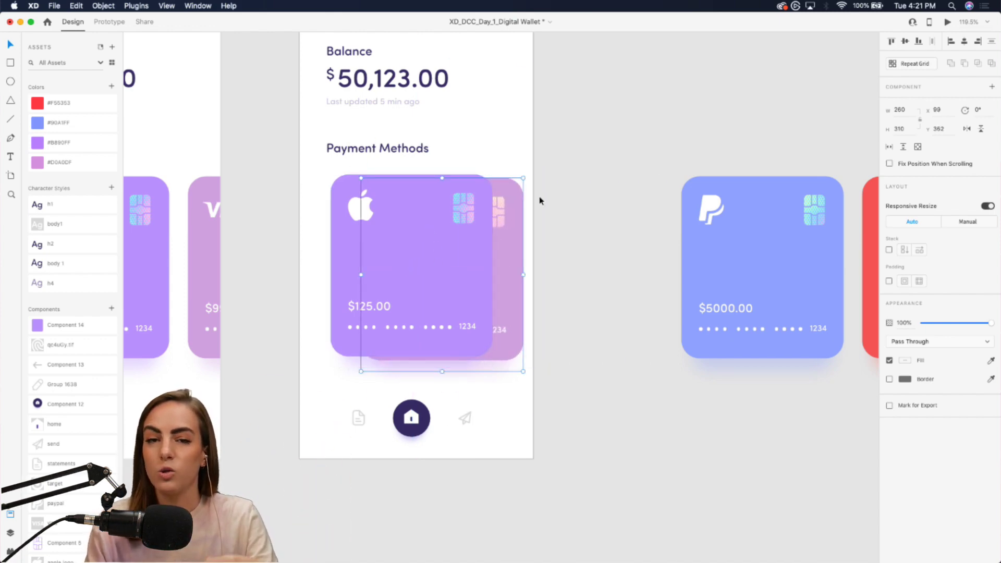
drag(523, 176, 507, 210)
Move the PayPal card onto the artboard, send it behind the Visa card and rotate it about 13°
drag(745, 239, 459, 243)
key(super+bracketleft)
key(super+bracketleft)
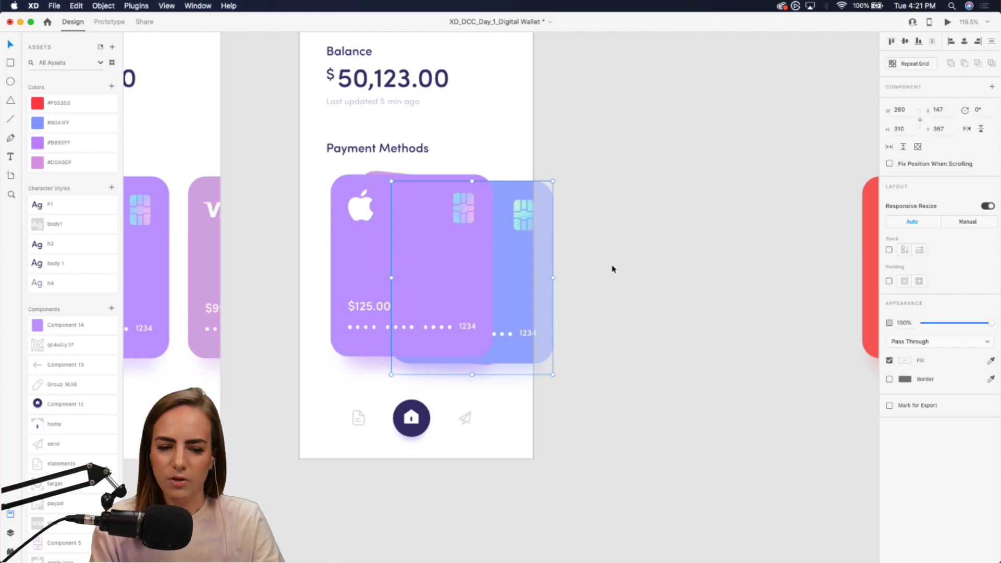
drag(555, 178, 550, 218)
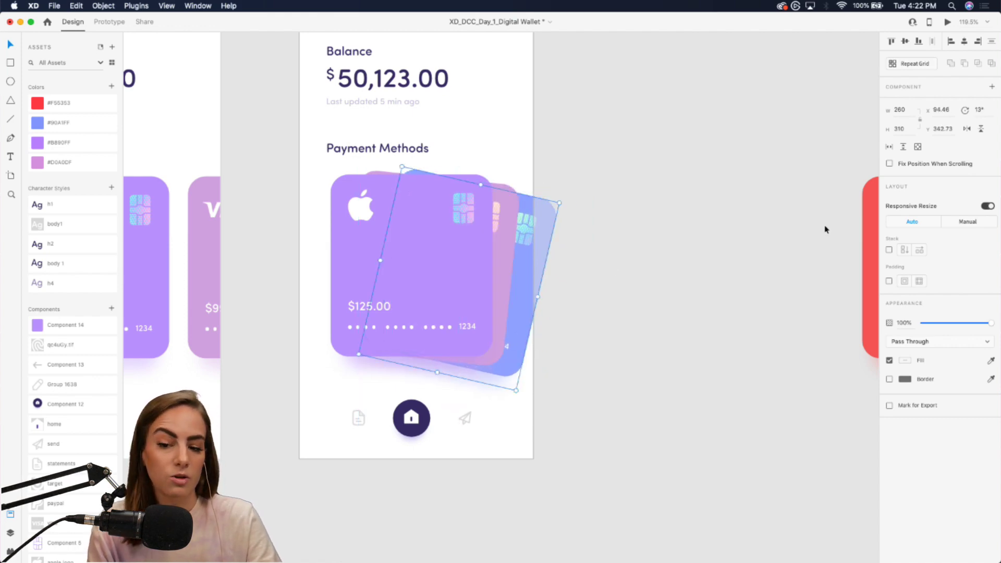
Move the red Target card to the back of the card stack and rotate it about 18°
drag(860, 238, 415, 236)
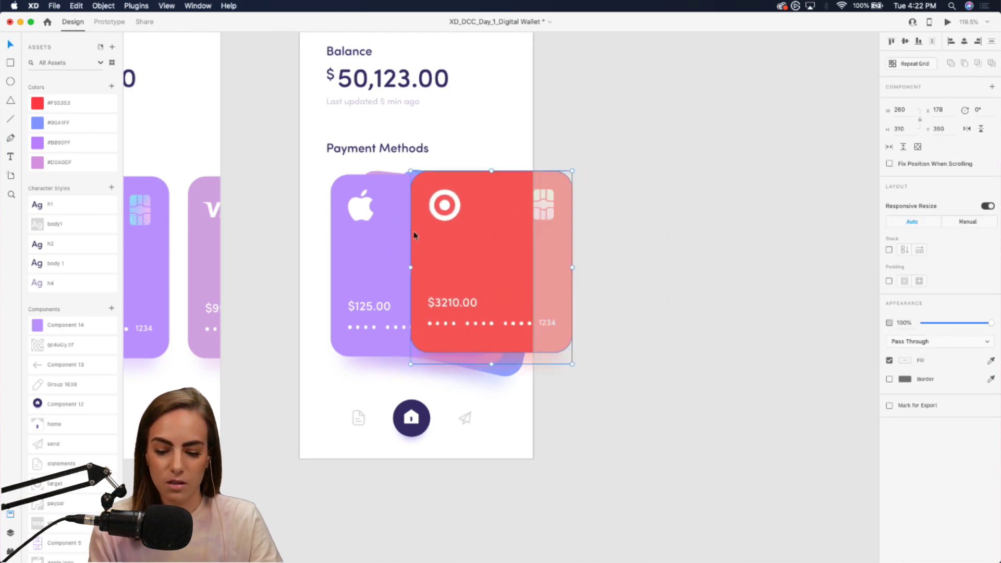
key(super+bracketleft)
key(super+bracketleft)
key(super+bracketleft)
drag(540, 185, 599, 216)
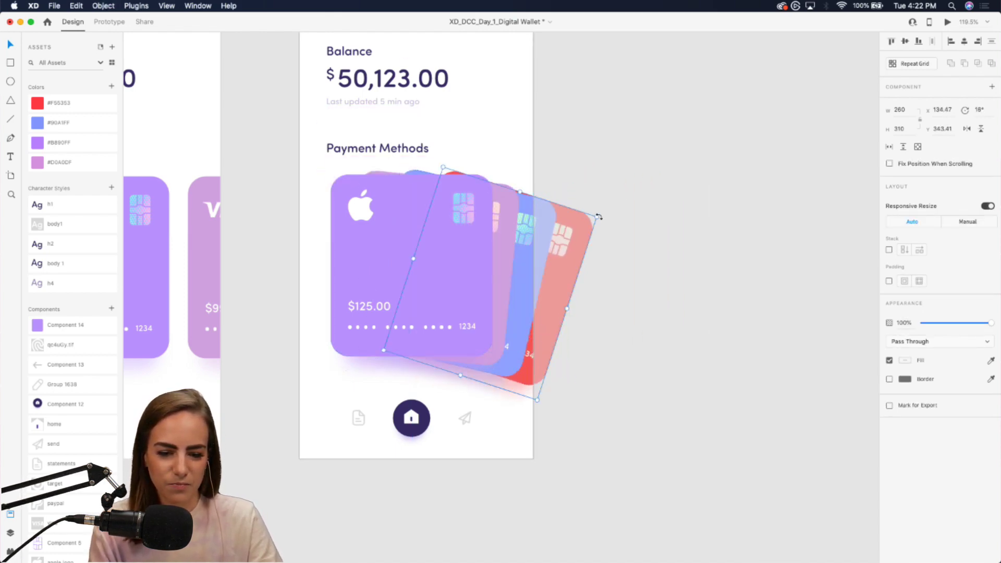
drag(575, 249, 566, 243)
click(683, 281)
scroll(683, 281, down, 5)
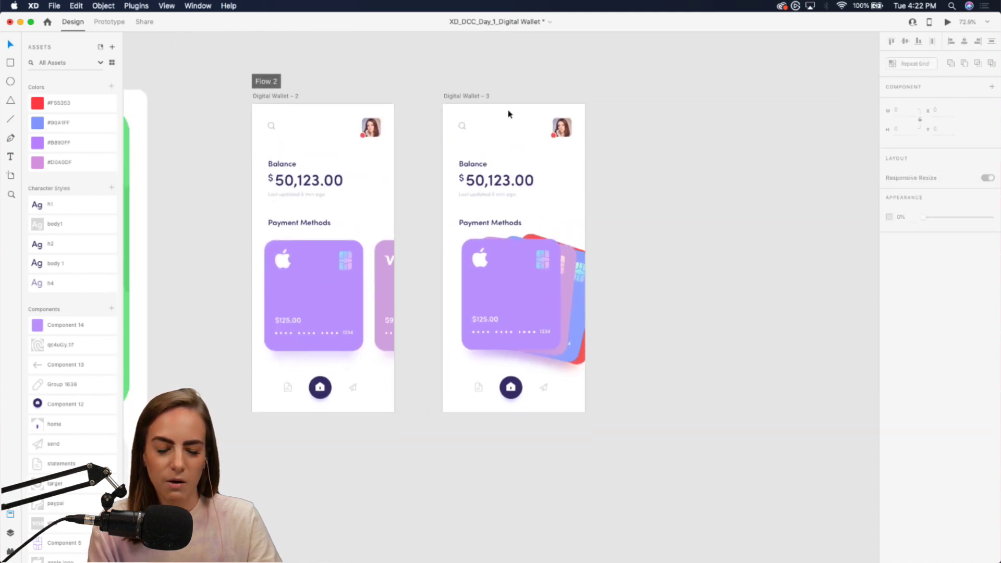
Duplicate the Digital Wallet – 3 artboard with its fanned card stack
click(476, 97)
scroll(475, 98, right, 3)
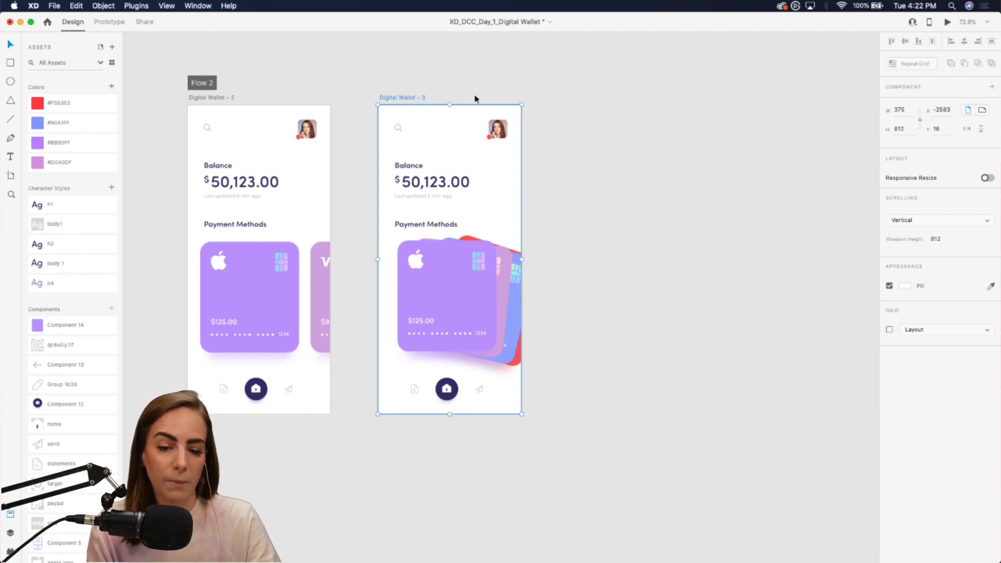
key(super+d)
click(632, 280)
On the copied artboard, straighten the Visa card to 0° and align it with the Apple card at X 50, Y 356
scroll(630, 277, up, 5)
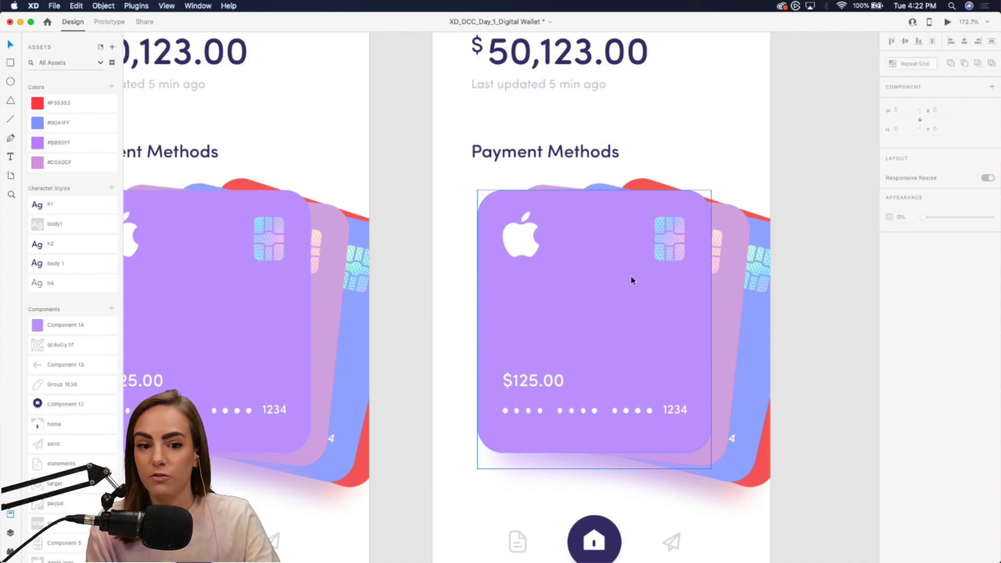
scroll(632, 280, down, 3)
click(699, 149)
drag(693, 151, 704, 142)
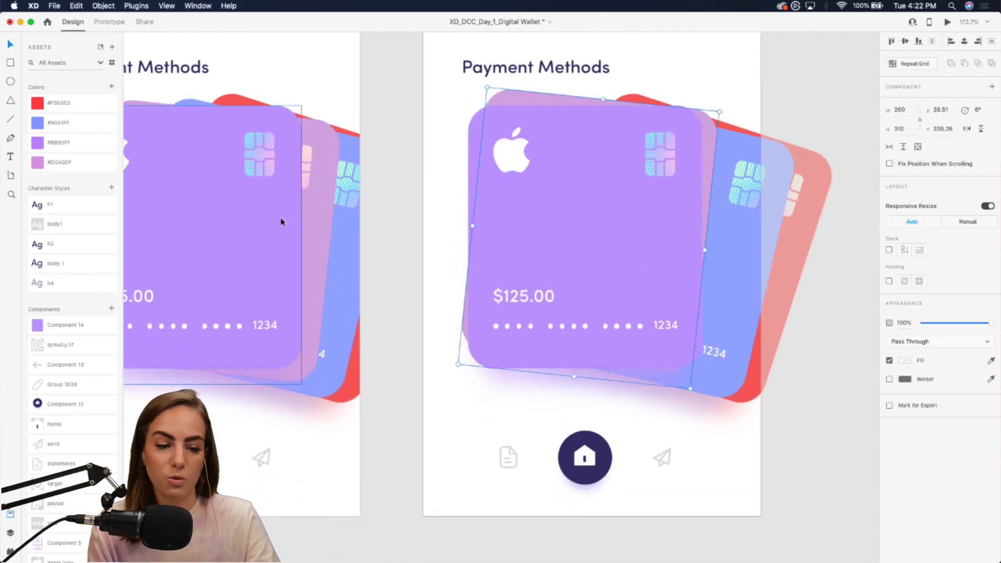
drag(486, 84, 463, 94)
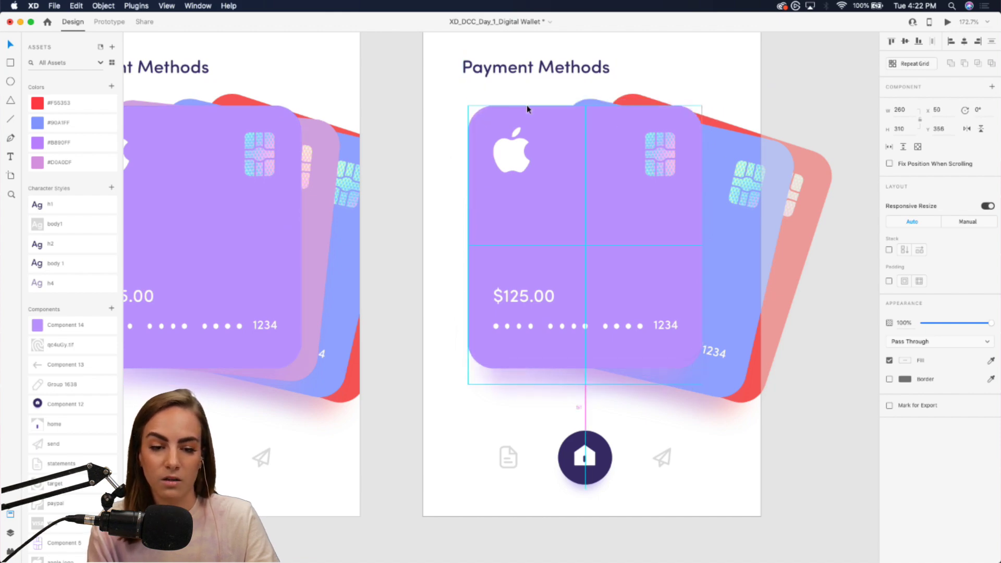
Move the Apple card mostly past the copied artboard's left edge and tilt it about -9°
drag(569, 156, 448, 186)
drag(487, 139, 464, 141)
drag(442, 202, 406, 229)
Shift the PayPal and Target cards slightly left behind the Visa card
scroll(564, 257, down, 3)
click(630, 317)
drag(598, 286, 588, 284)
click(696, 194)
Duplicate the Digital Wallet – 9 artboard
click(447, 52)
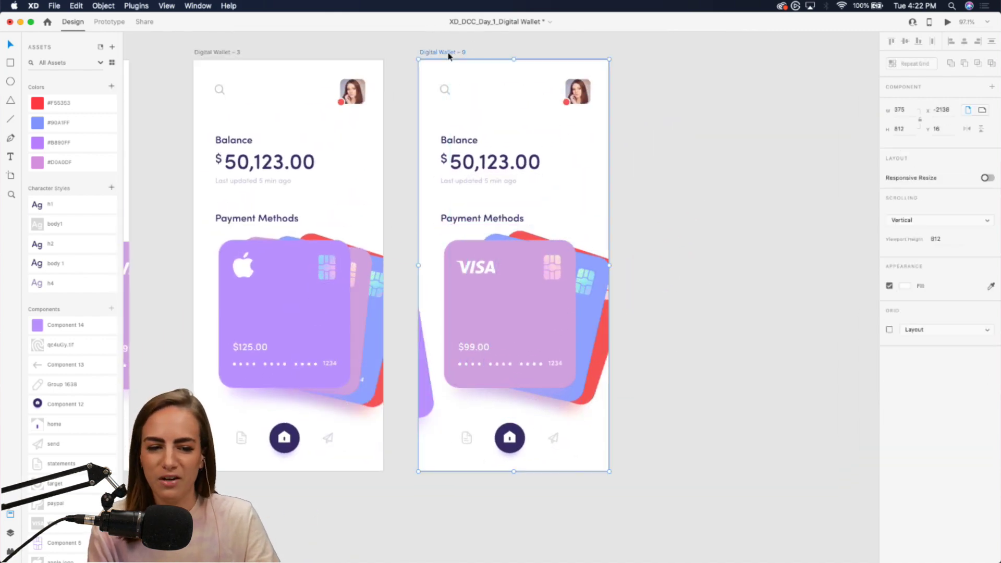
key(super+d)
click(726, 52)
On Digital Wallet – 10, straighten the PayPal card in the front position and move the Visa card, tilted, past the left edge
scroll(760, 227, up, 5)
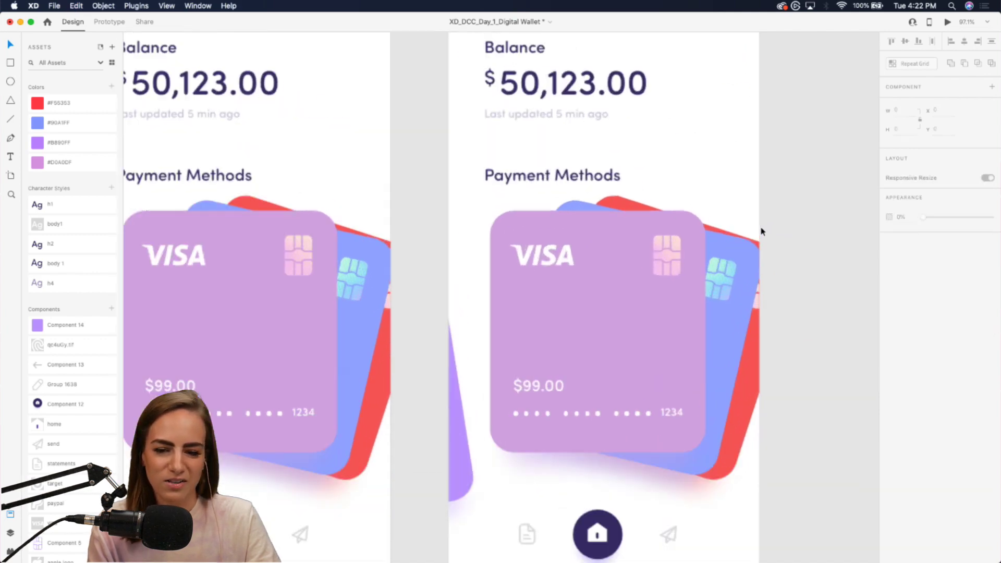
drag(730, 241, 717, 212)
drag(768, 155, 393, 219)
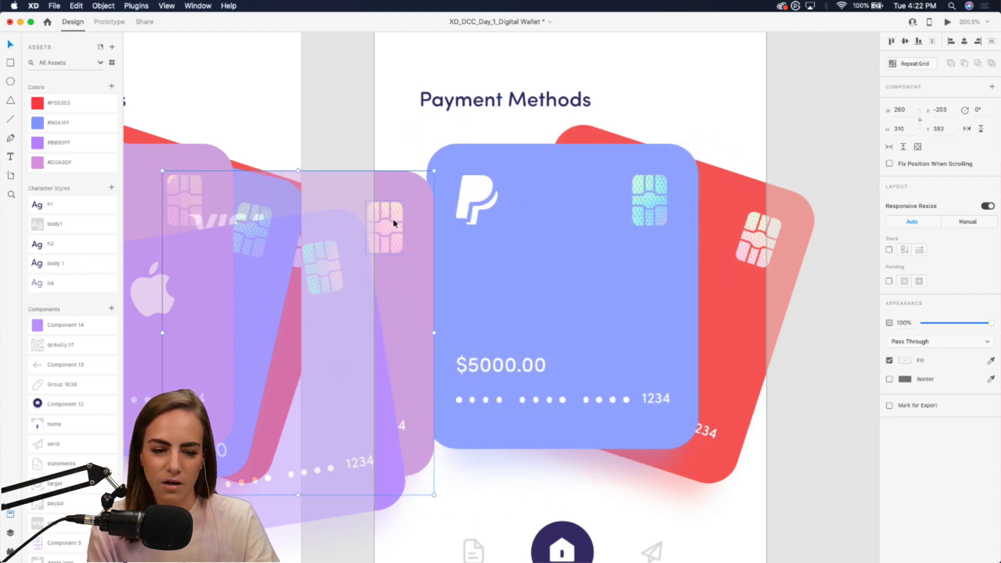
drag(449, 165, 372, 216)
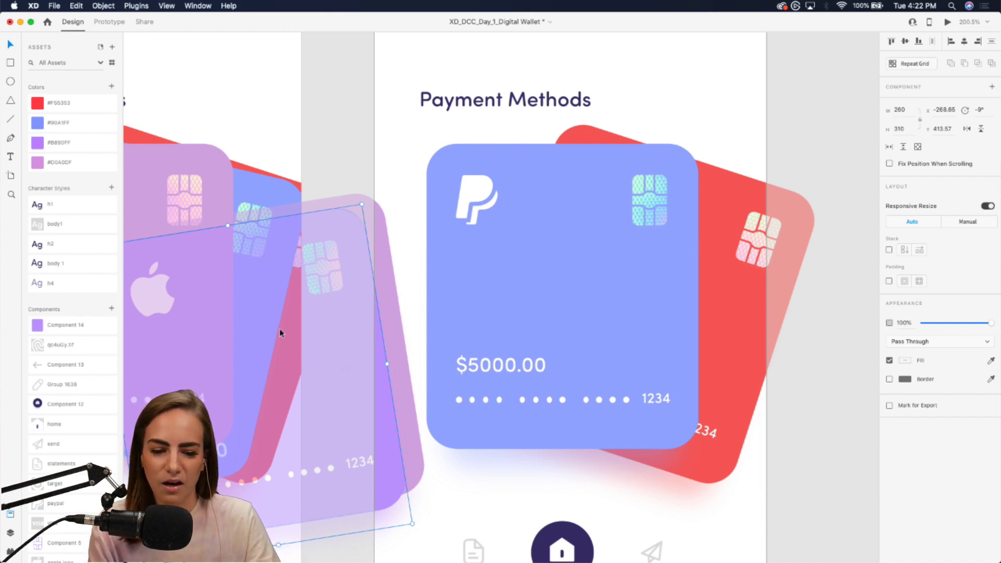
Set the Apple card's opacity to 0% on Digital Wallet – 10 and nudge the Target card left
drag(950, 323, 923, 323)
scroll(641, 302, down, 6)
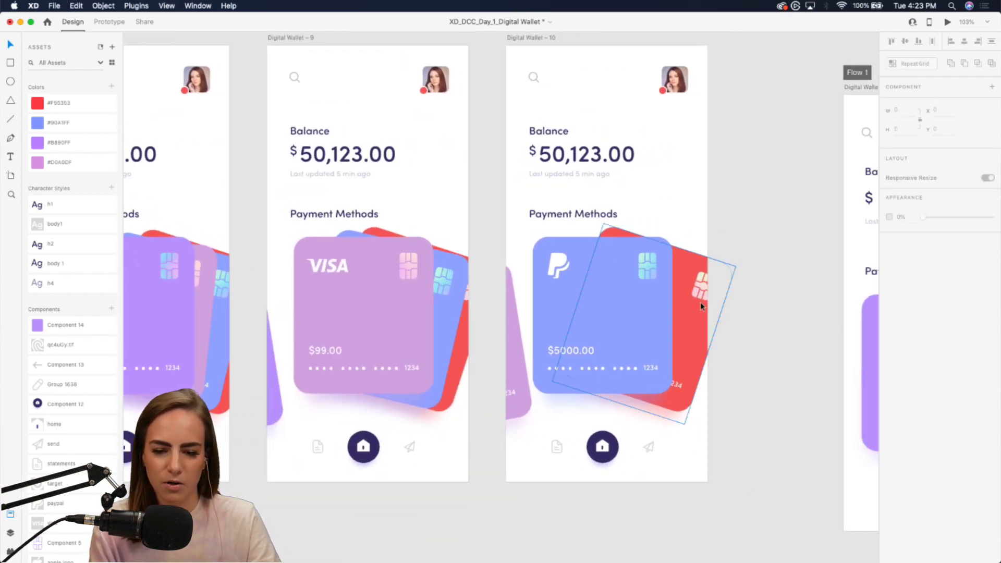
drag(700, 302, 686, 297)
Move the Flow 1 artboards away to free space beside the Digital Wallet – 10 artboard
key(super+0)
scroll(704, 365, right, 3)
scroll(704, 365, down, 2)
drag(730, 439, 614, 163)
click(536, 183)
Duplicate the Digital Wallet – 10 artboard into the freed space
scroll(537, 180, left, 4)
scroll(535, 182, up, 5)
scroll(535, 181, right, 5)
scroll(511, 151, down, 1)
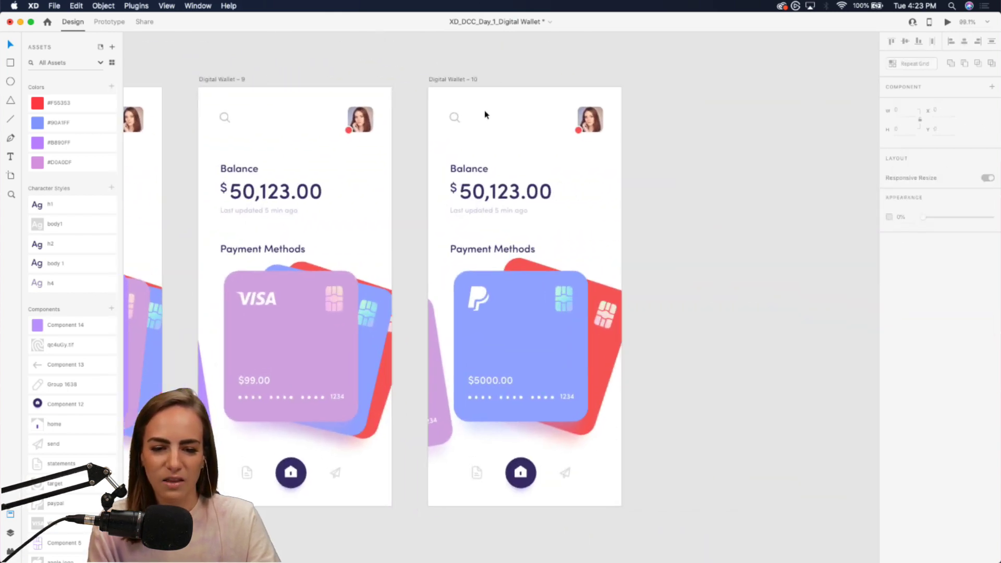
click(454, 82)
key(cmd+d)
click(698, 63)
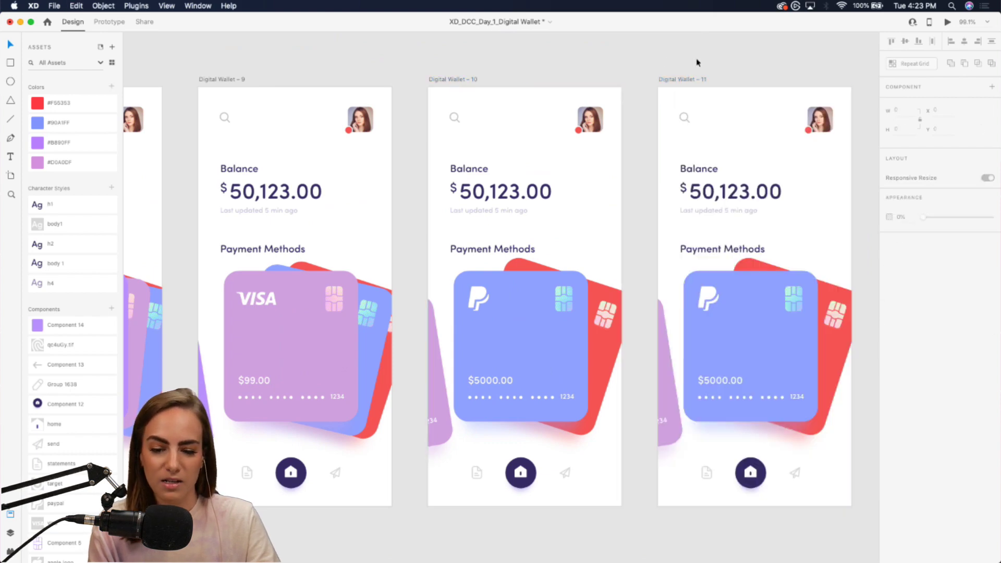
On Digital Wallet – 11, rotate the Target card upright and place it in the front card position
scroll(644, 167, up, 5)
click(813, 334)
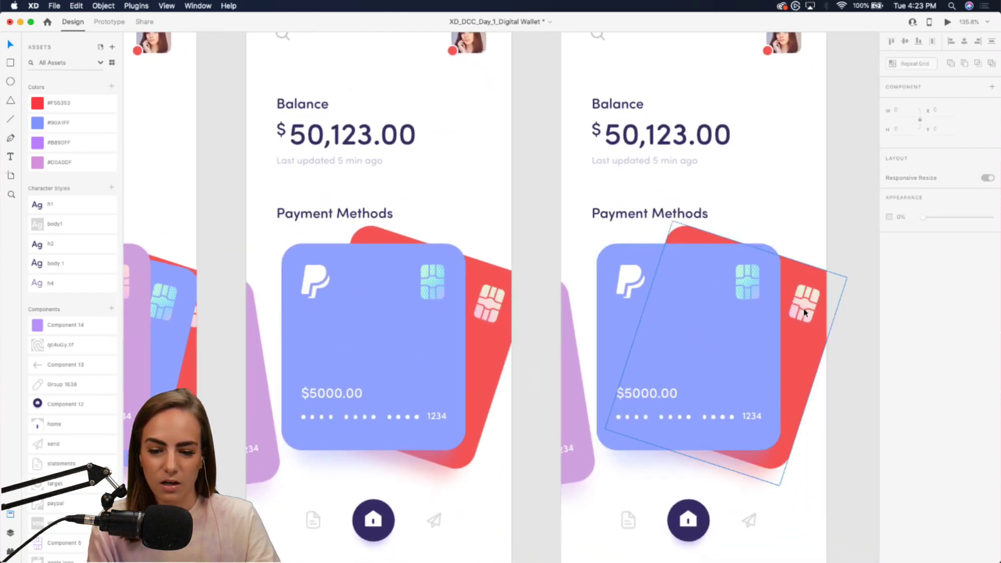
drag(852, 274, 598, 310)
Tilt the PayPal card past the left edge of Digital Wallet – 11 and set the Visa card's opacity to 0%
drag(625, 261, 583, 442)
drag(957, 323, 922, 323)
scroll(661, 283, down, 5)
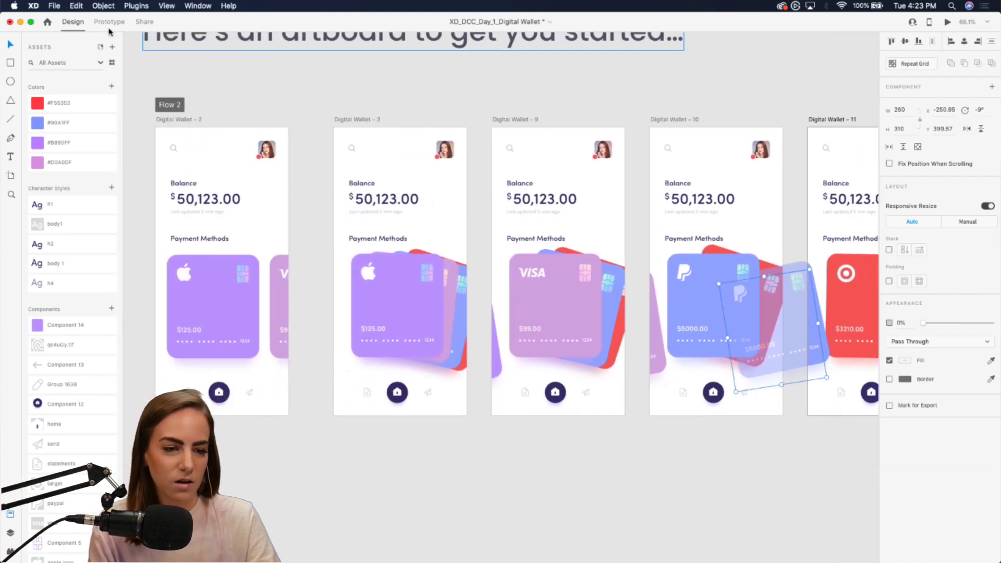
Link the Apple card on Digital Wallet – 3 to Digital Wallet – 9 with a Drag trigger and Auto-Animate
click(109, 22)
scroll(417, 256, up, 4)
click(410, 286)
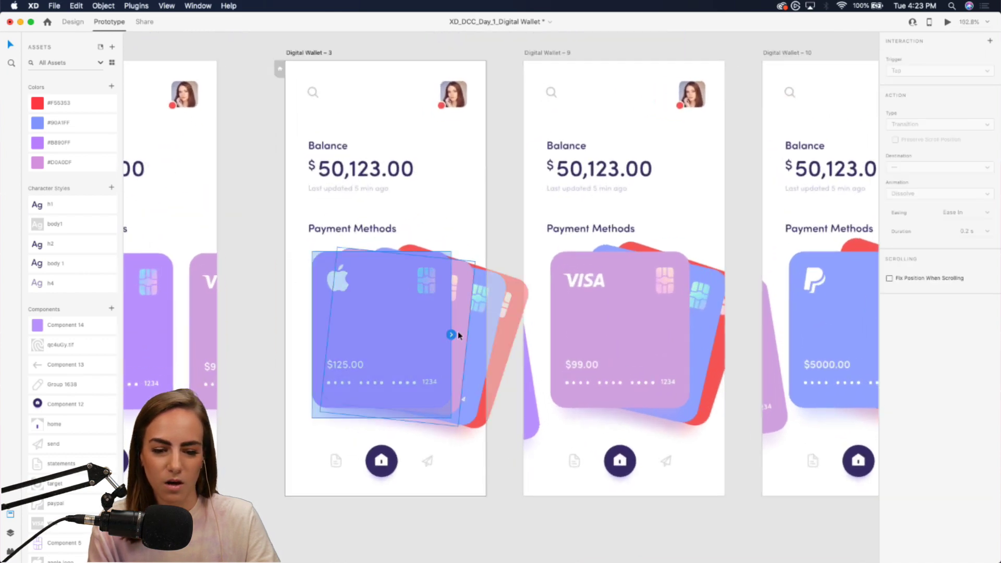
drag(451, 335, 558, 344)
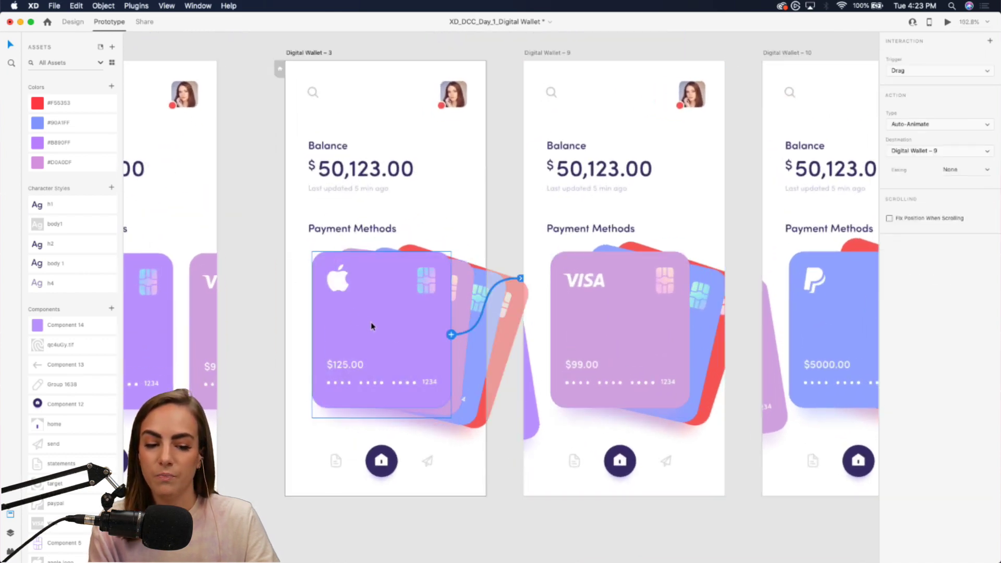
scroll(545, 282, right, 4)
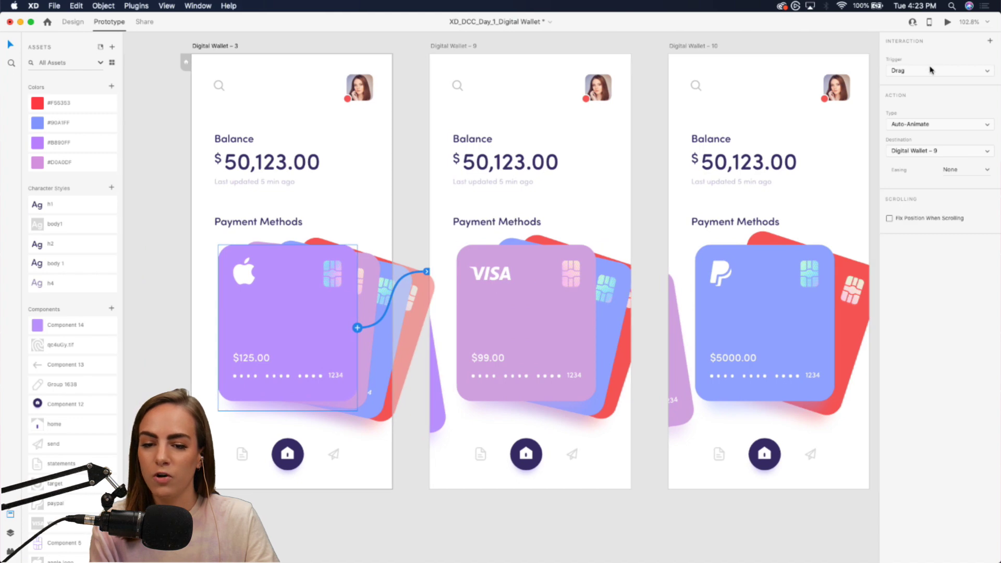
click(932, 70)
click(961, 121)
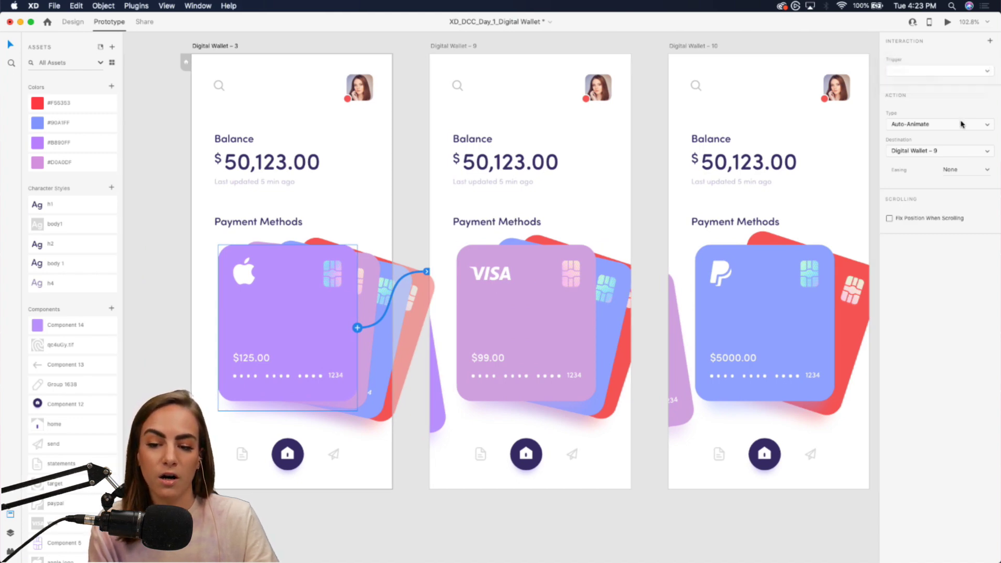
Link the Visa card to Digital Wallet – 10 and the PayPal card to Digital Wallet – 11 with Drag triggers and Auto-Animate
click(580, 312)
drag(596, 327, 678, 336)
scroll(559, 337, right, 9)
click(558, 334)
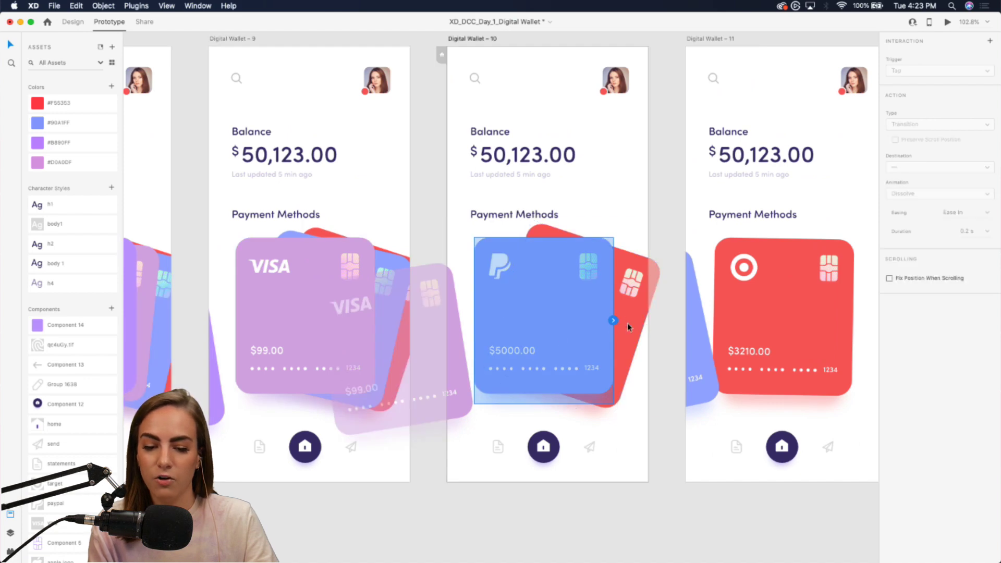
drag(615, 320, 715, 329)
scroll(716, 328, down, 5)
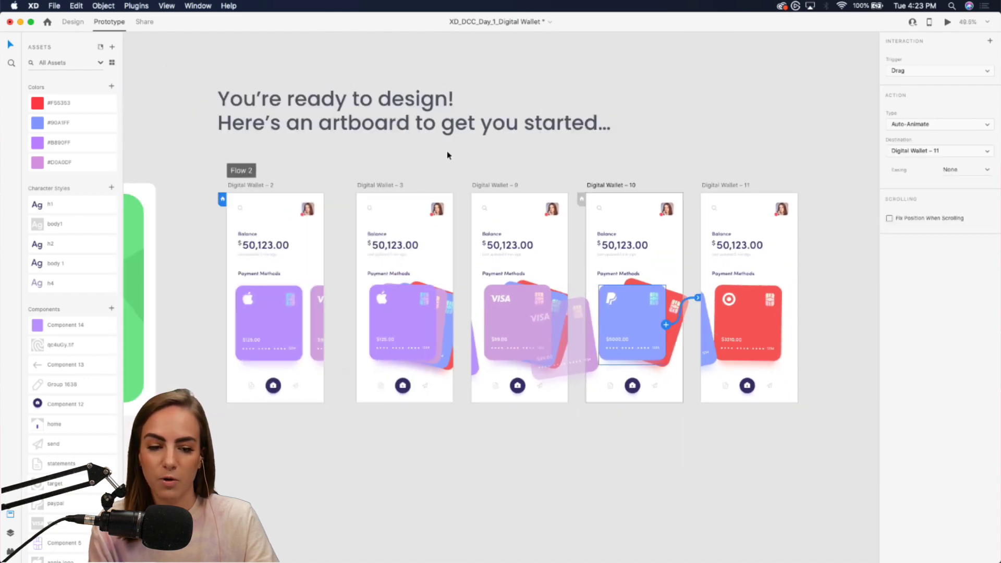
Preview the prototype from Digital Wallet – 3 and swipe through the stacked cards to the Target card
click(401, 231)
click(947, 22)
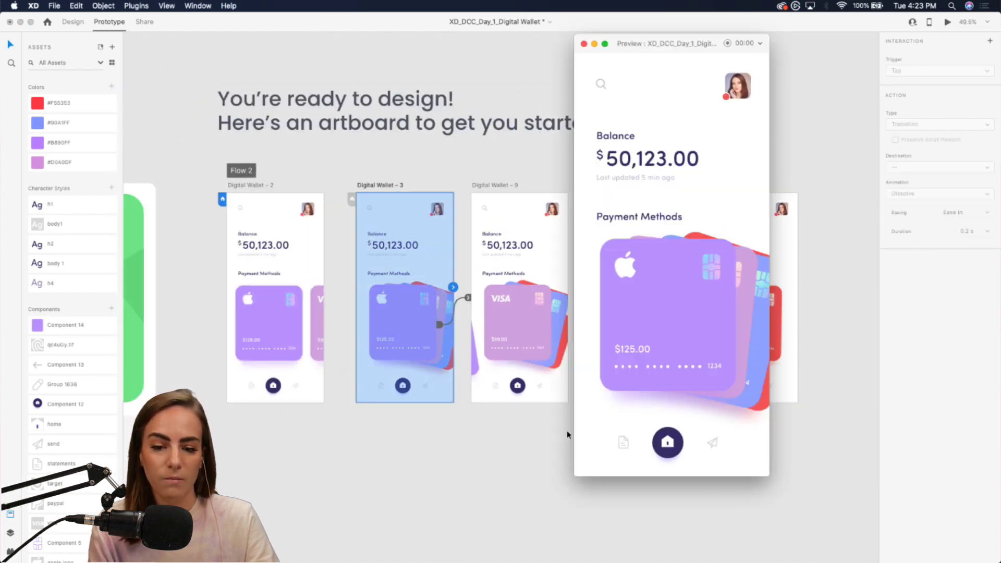
drag(687, 304, 477, 355)
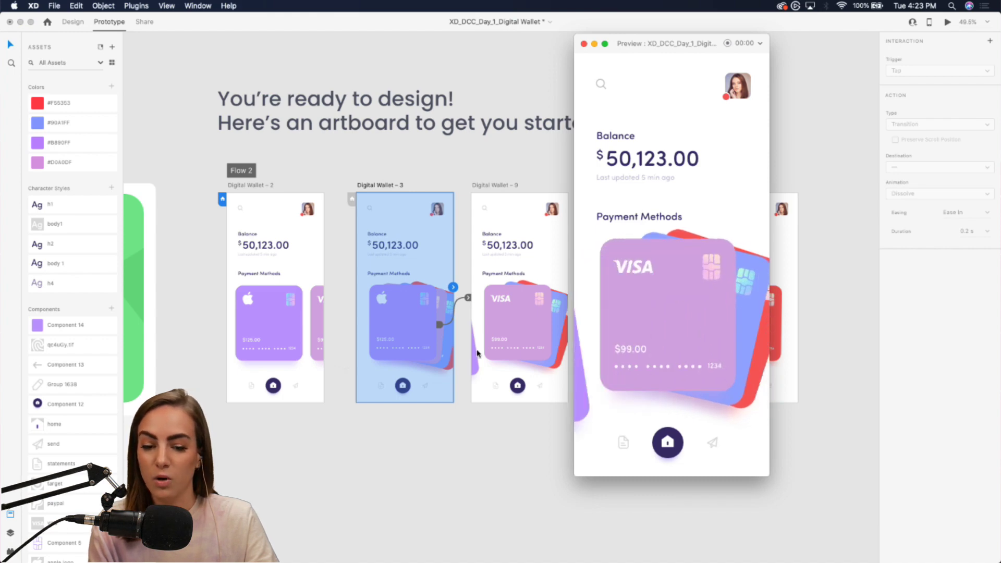
drag(699, 292, 617, 330)
drag(686, 308, 517, 390)
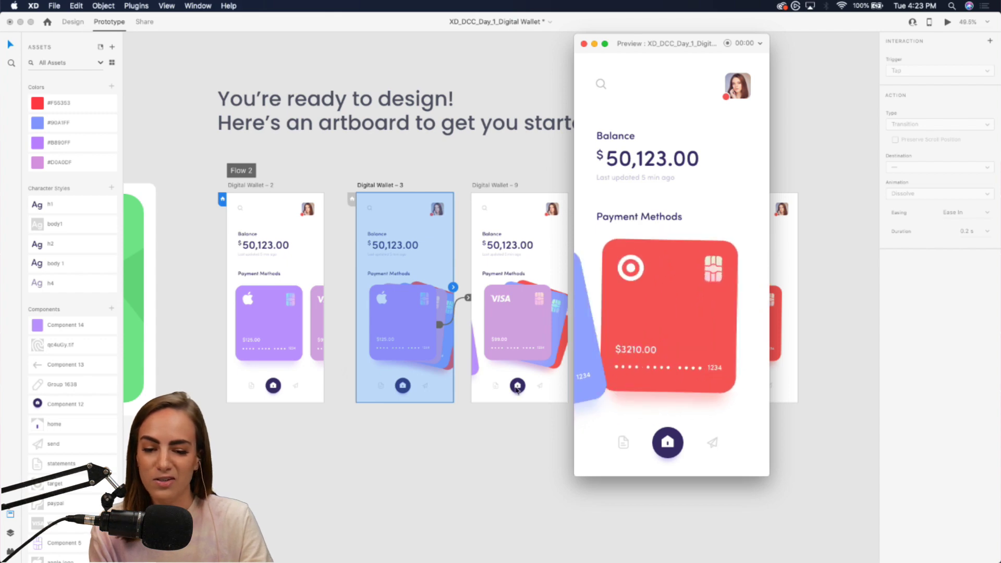
Close the preview and look over the stacked card artboards from Digital Wallet – 3 to Digital Wallet – 11
click(583, 44)
click(773, 132)
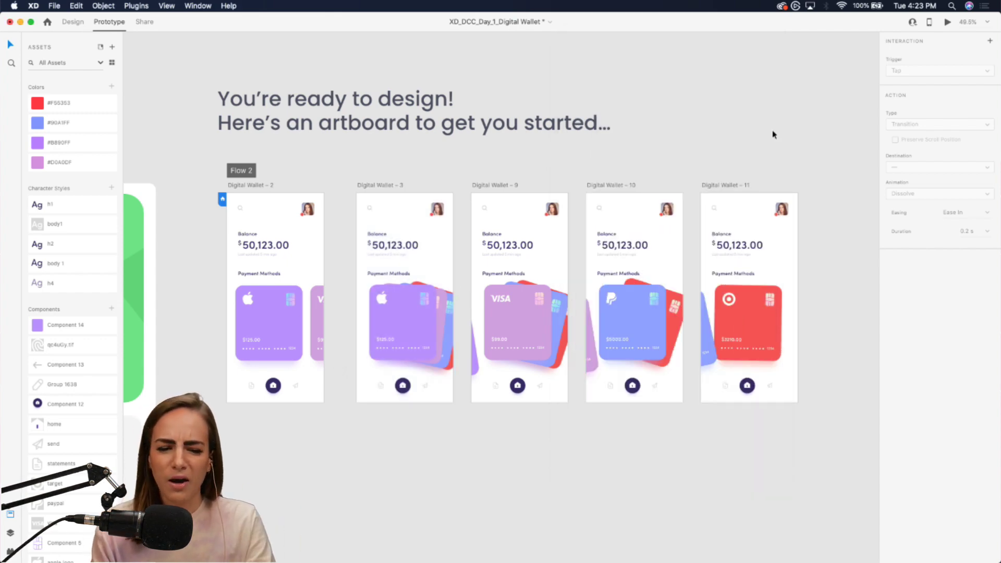
scroll(773, 257, up, 5)
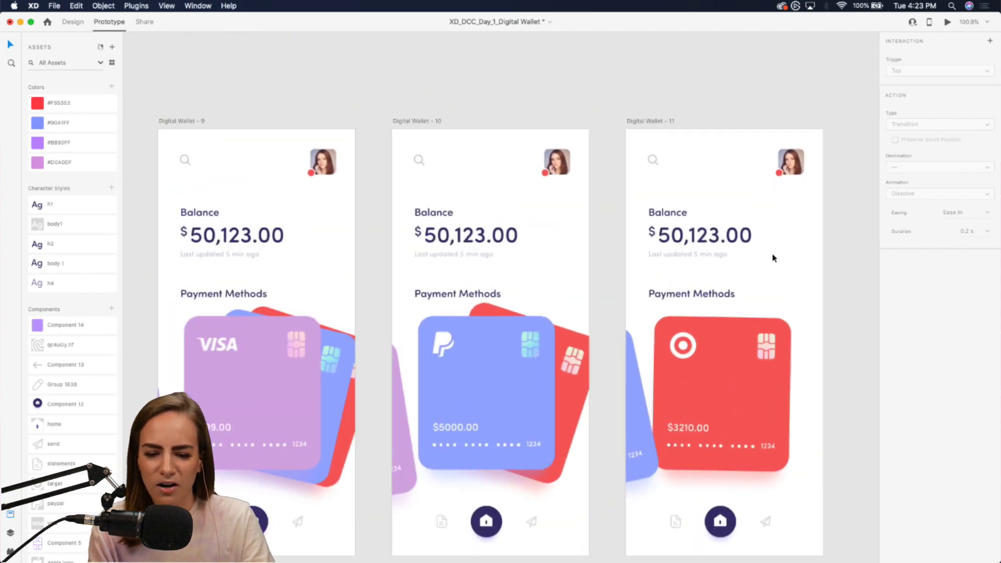
drag(629, 353, 576, 490)
key(super+0)
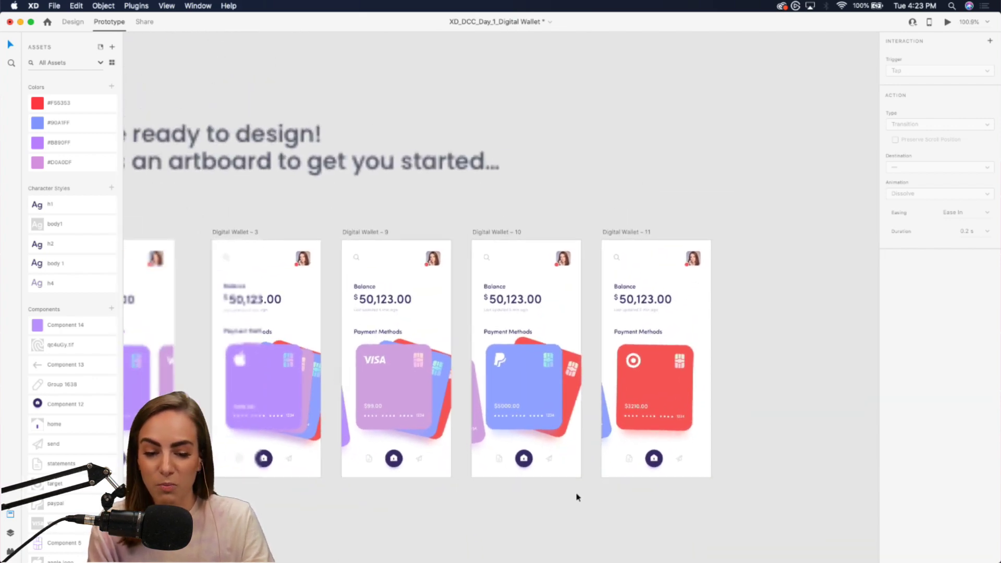
scroll(577, 496, down, 2)
scroll(578, 497, left, 2)
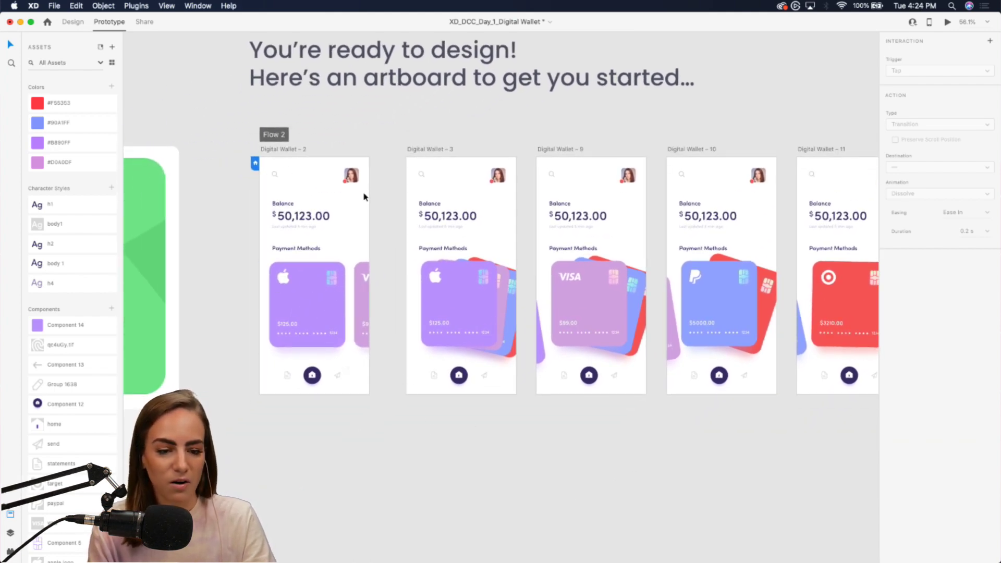
Preview the prototype from Digital Wallet – 2, scroll its payment cards horizontally in both directions, and close the preview
click(317, 312)
click(948, 24)
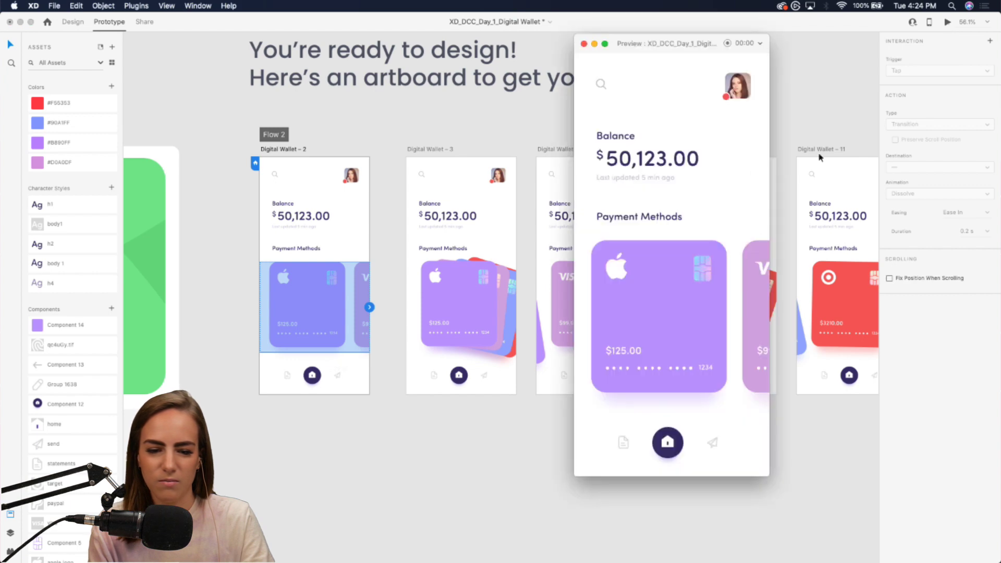
scroll(704, 307, right, 5)
scroll(694, 324, left, 5)
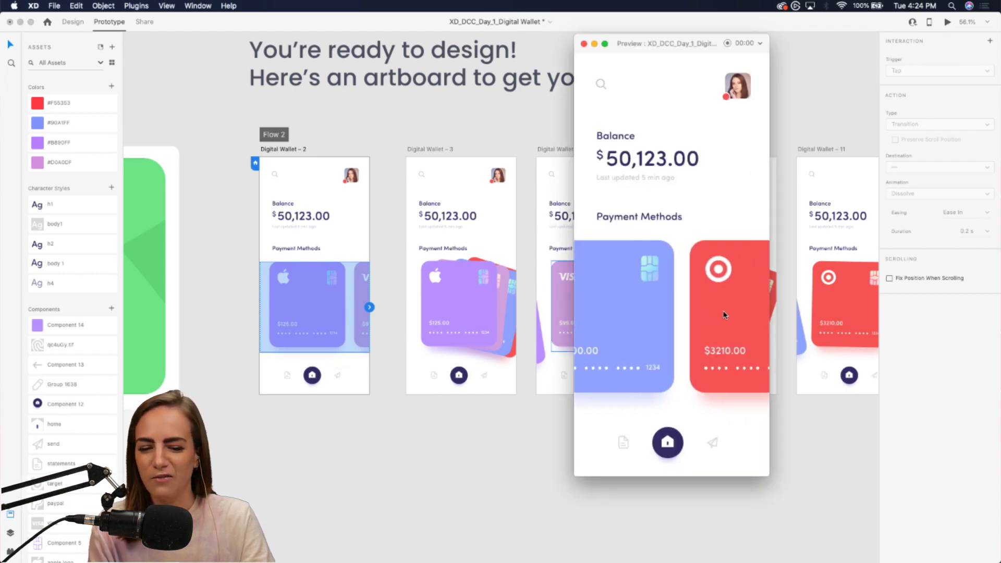
drag(688, 324, 574, 331)
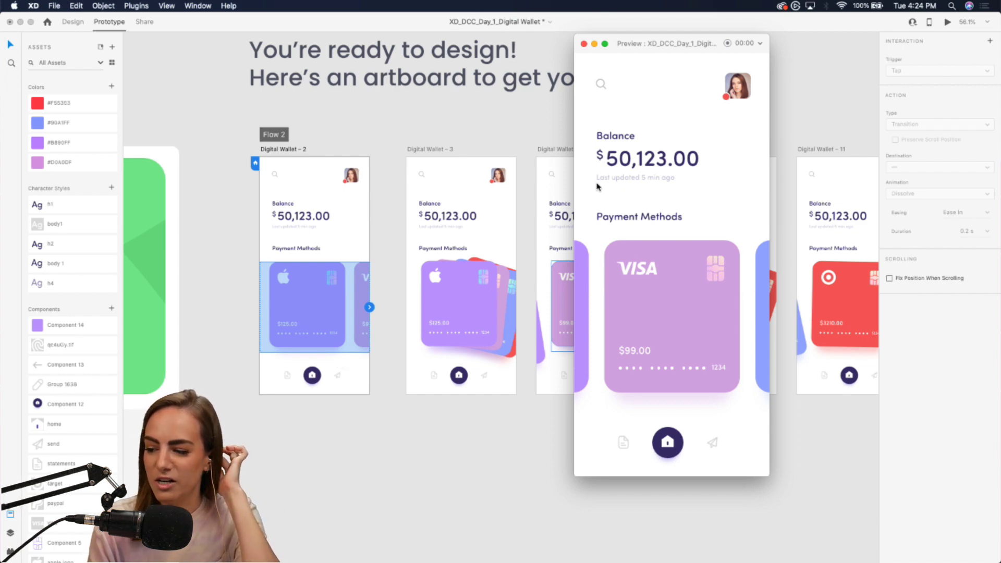
click(584, 43)
Check the Apple card's interaction on Digital Wallet – 3, clear the selection, and save the document
click(458, 296)
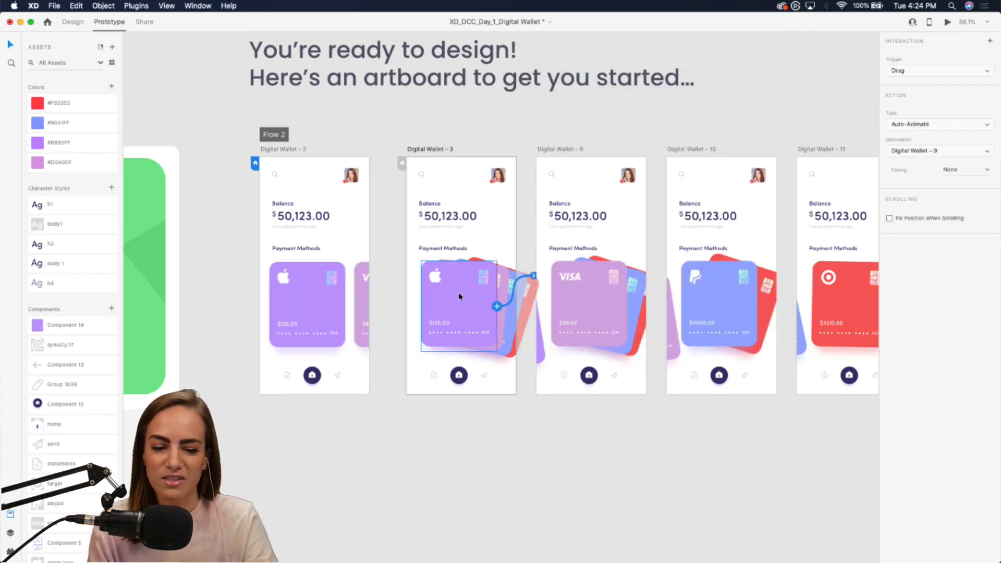
click(787, 81)
key(super+s)
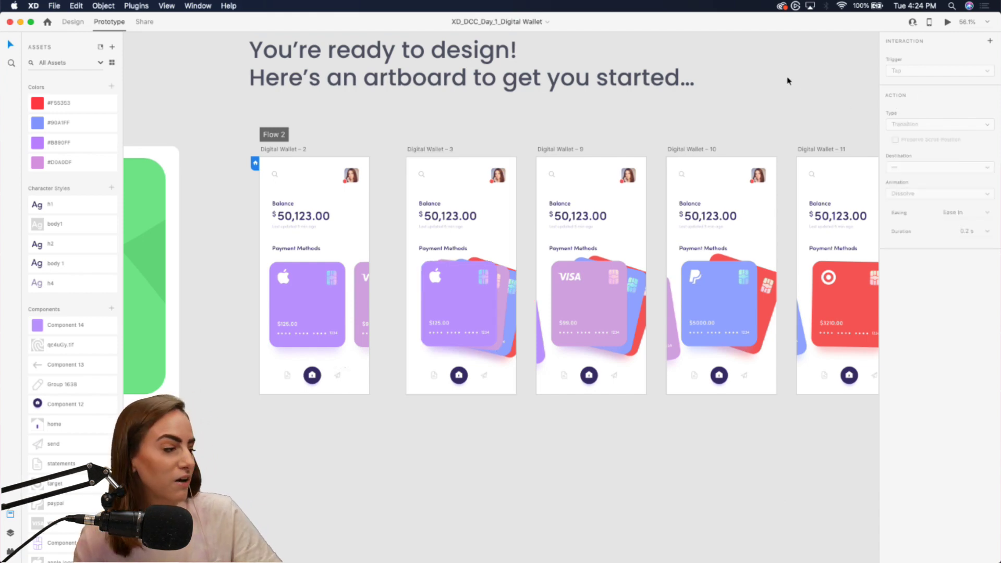